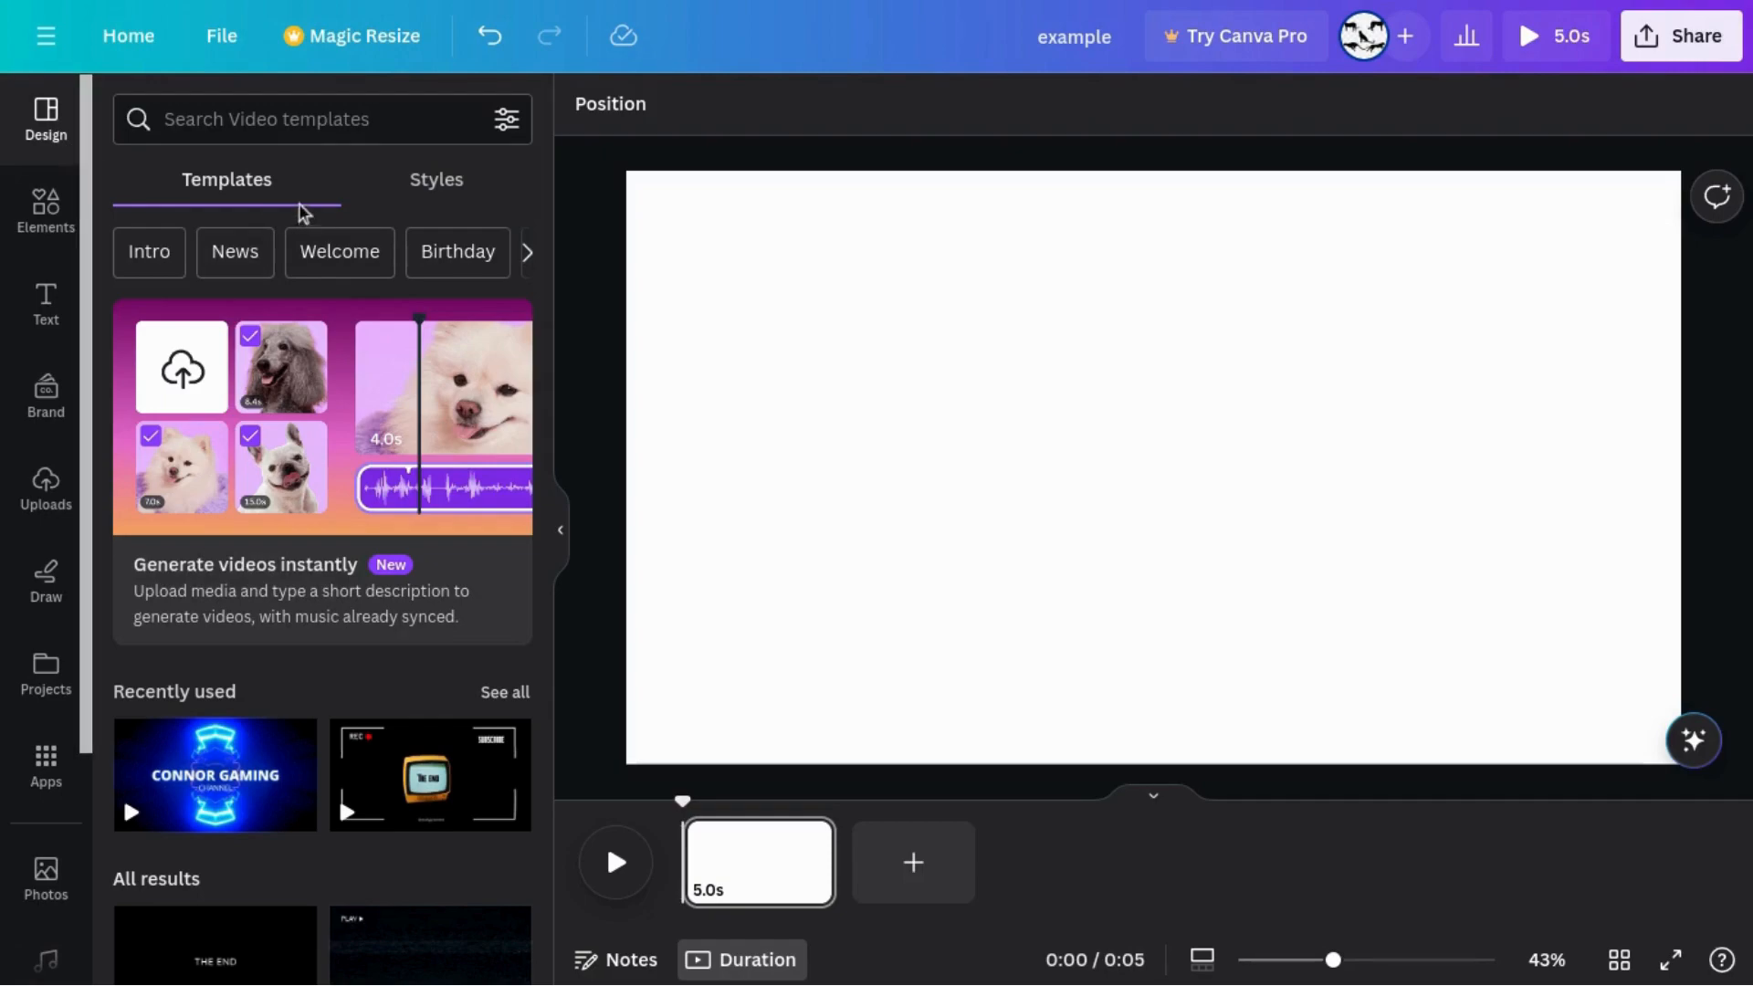
# Filter the video templates by Intro and apply the Black and Blue Neon Gaming Channel Youtube Intro template to the blank page
pyautogui.scroll(-5, 364, 479)
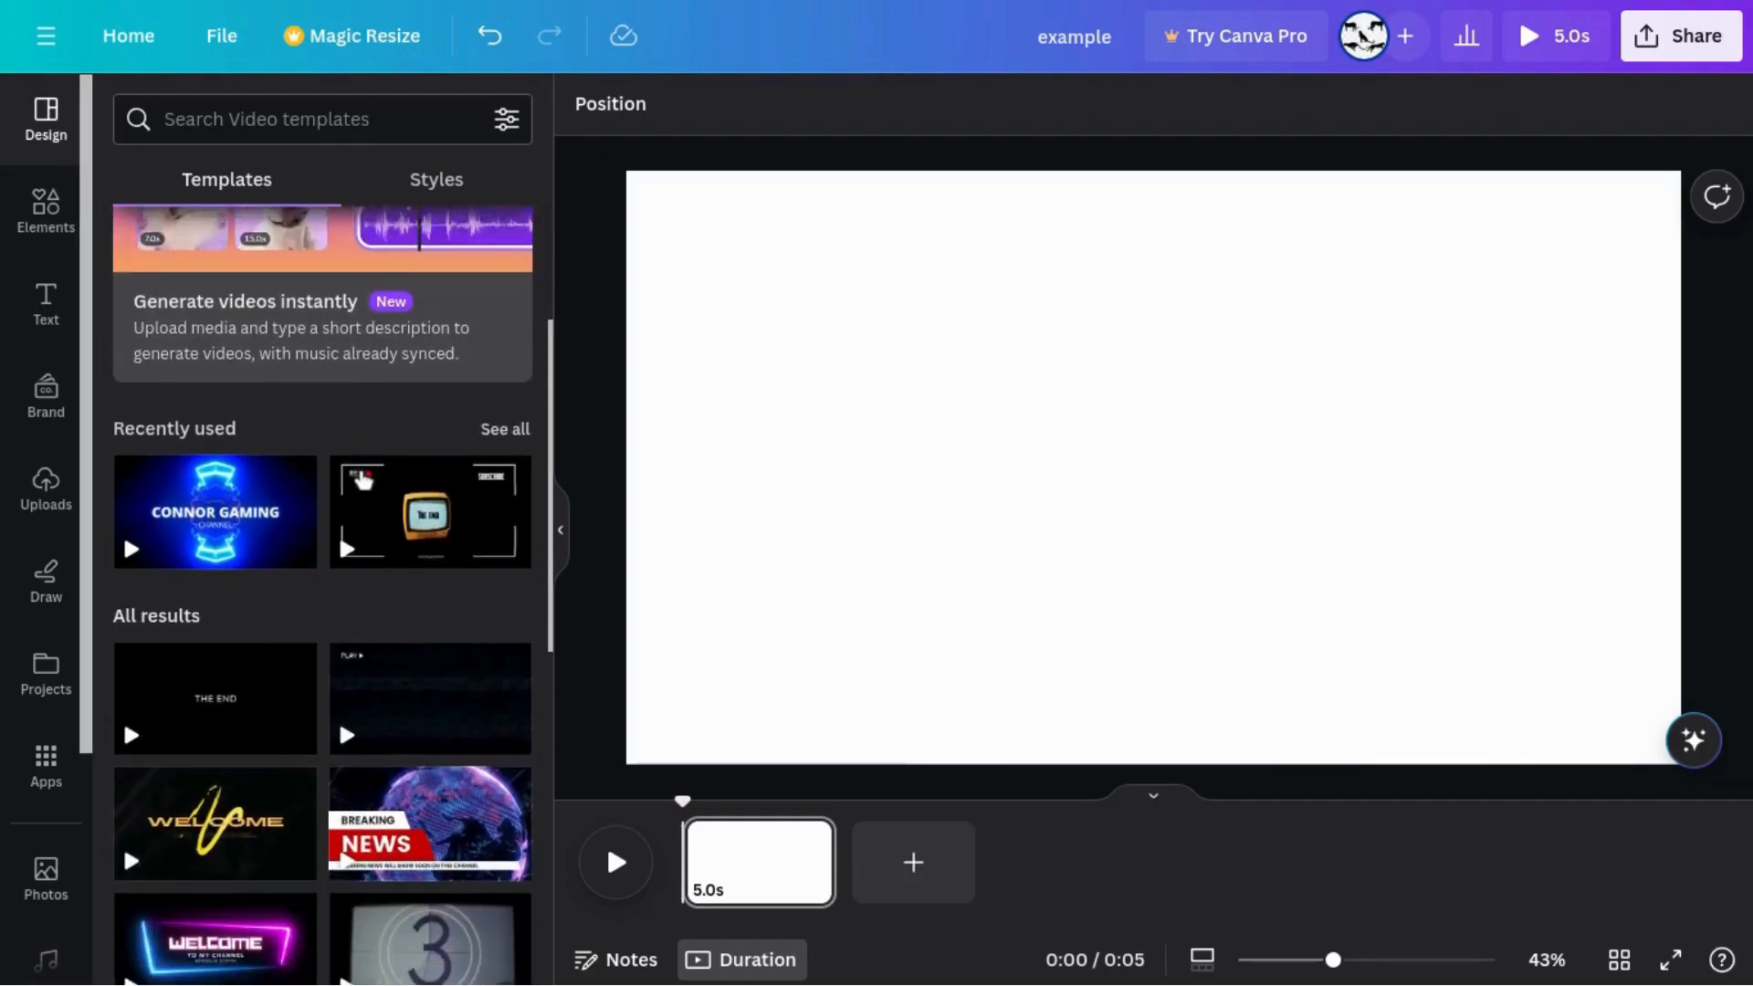
pyautogui.scroll(-6, 364, 480)
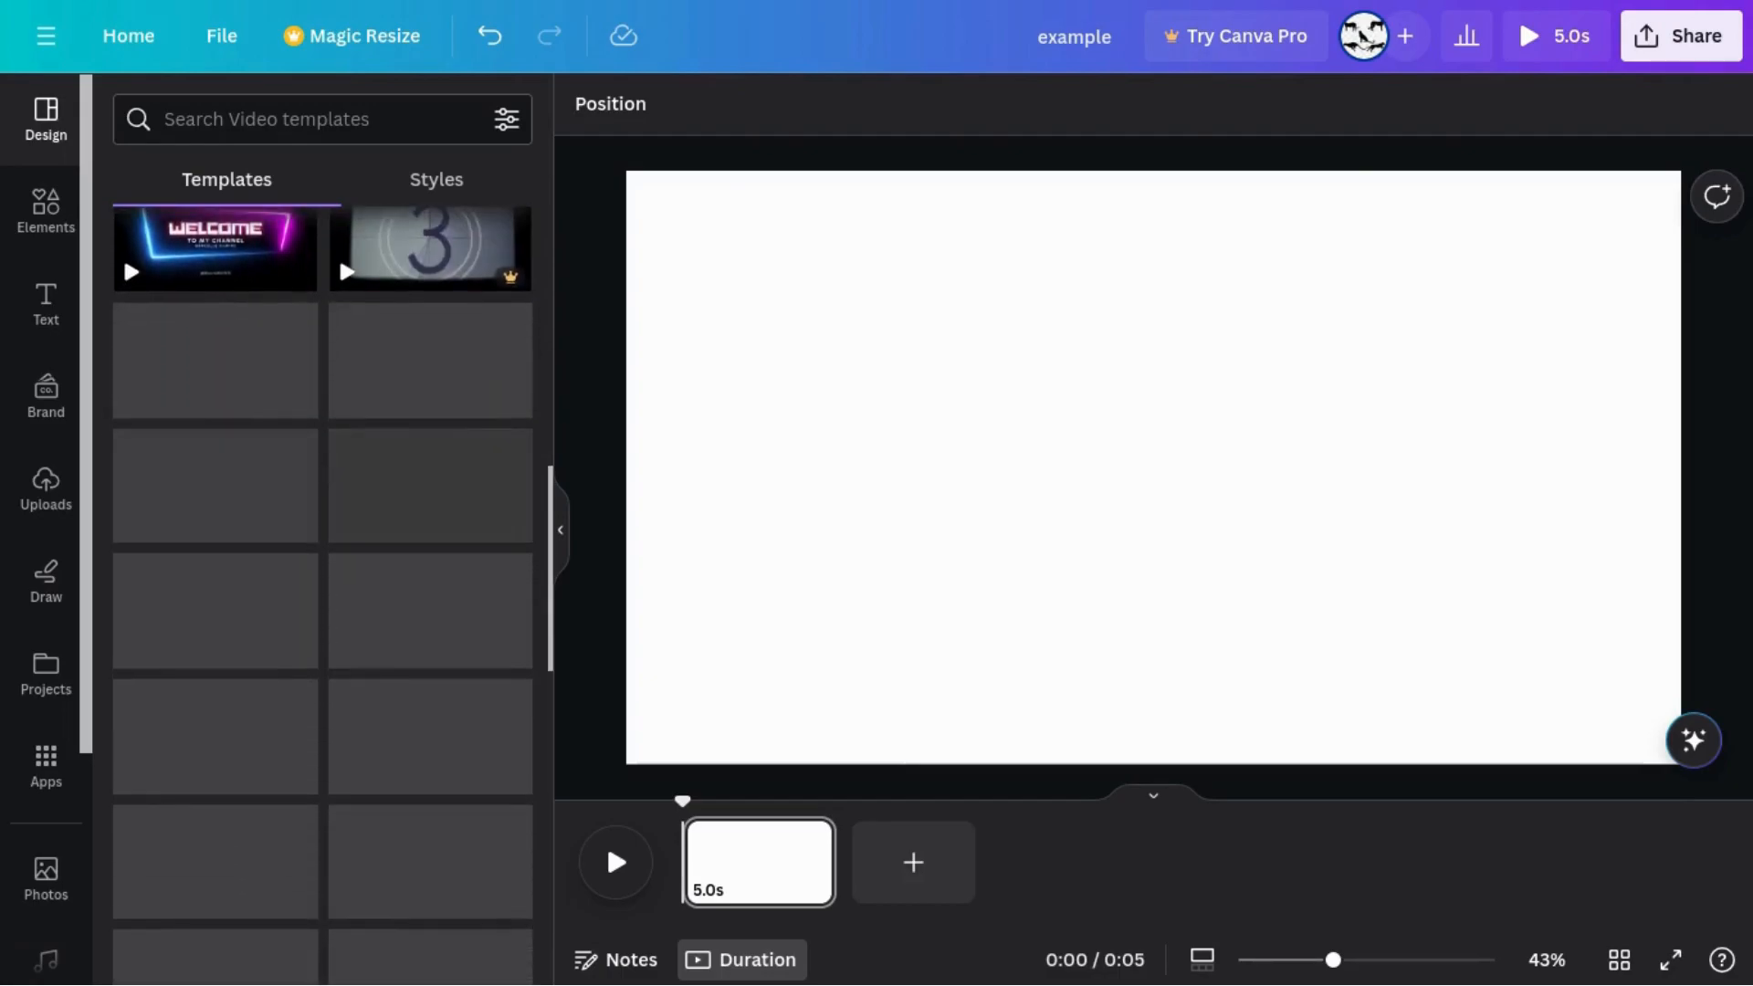
pyautogui.scroll(12, 206, 260)
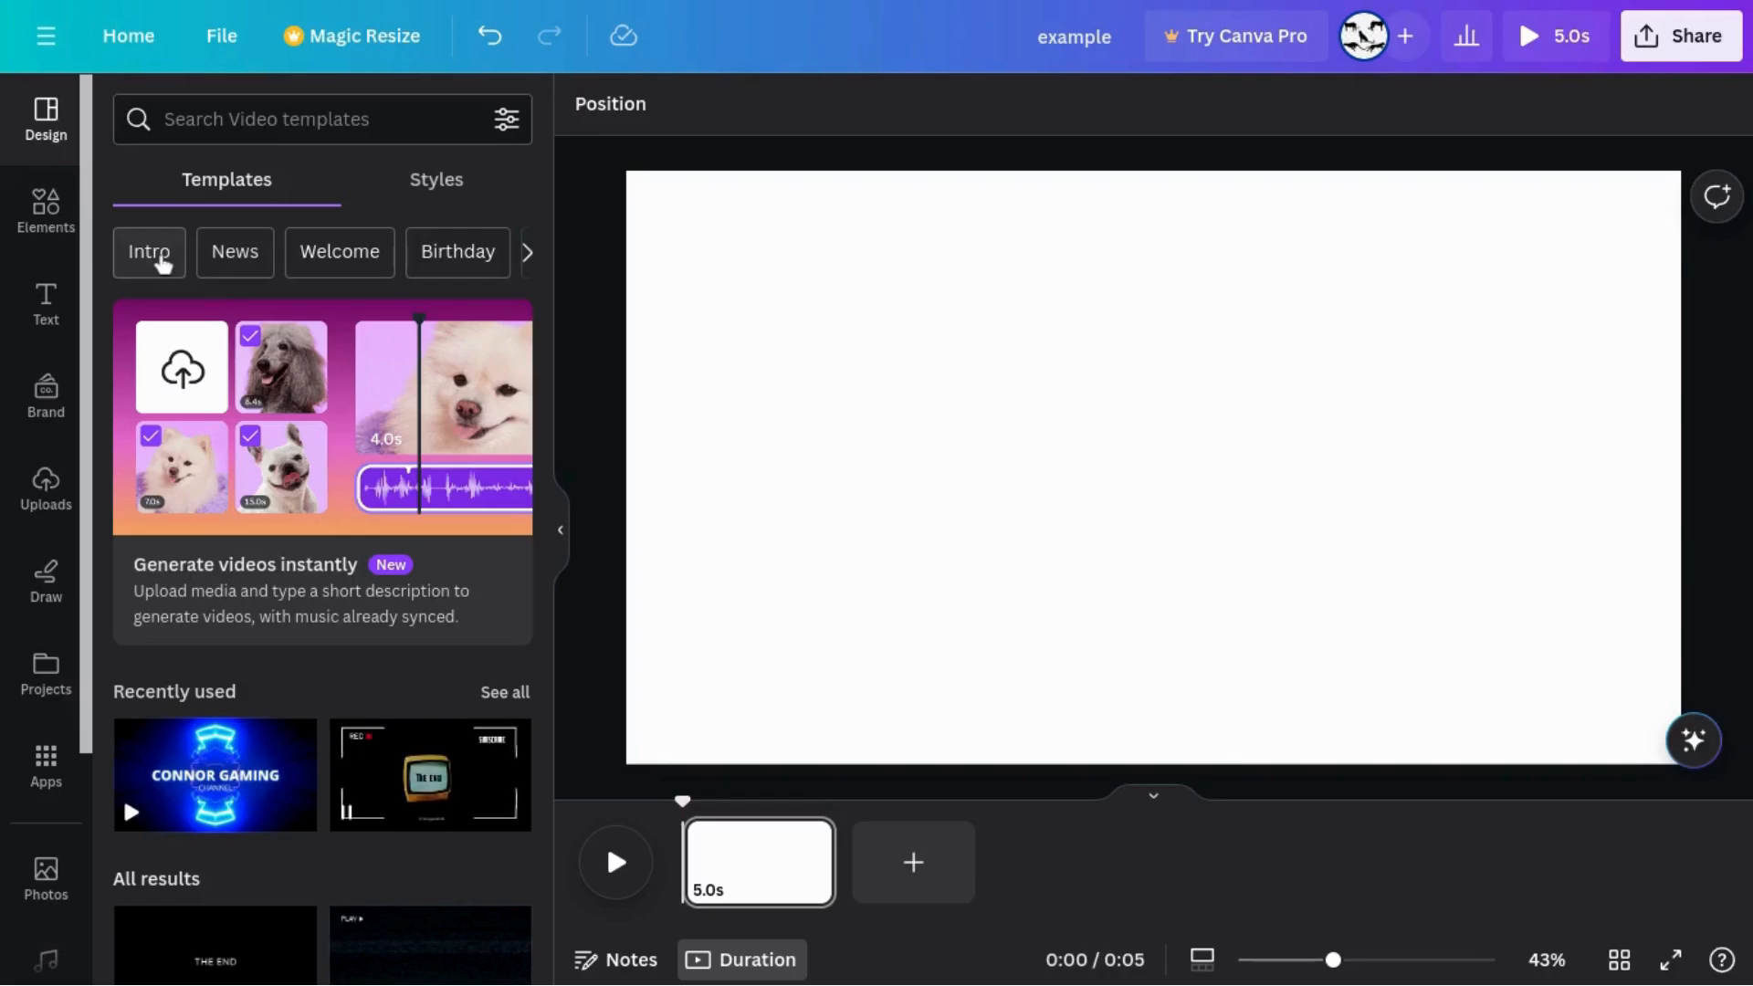
pyautogui.click(161, 263)
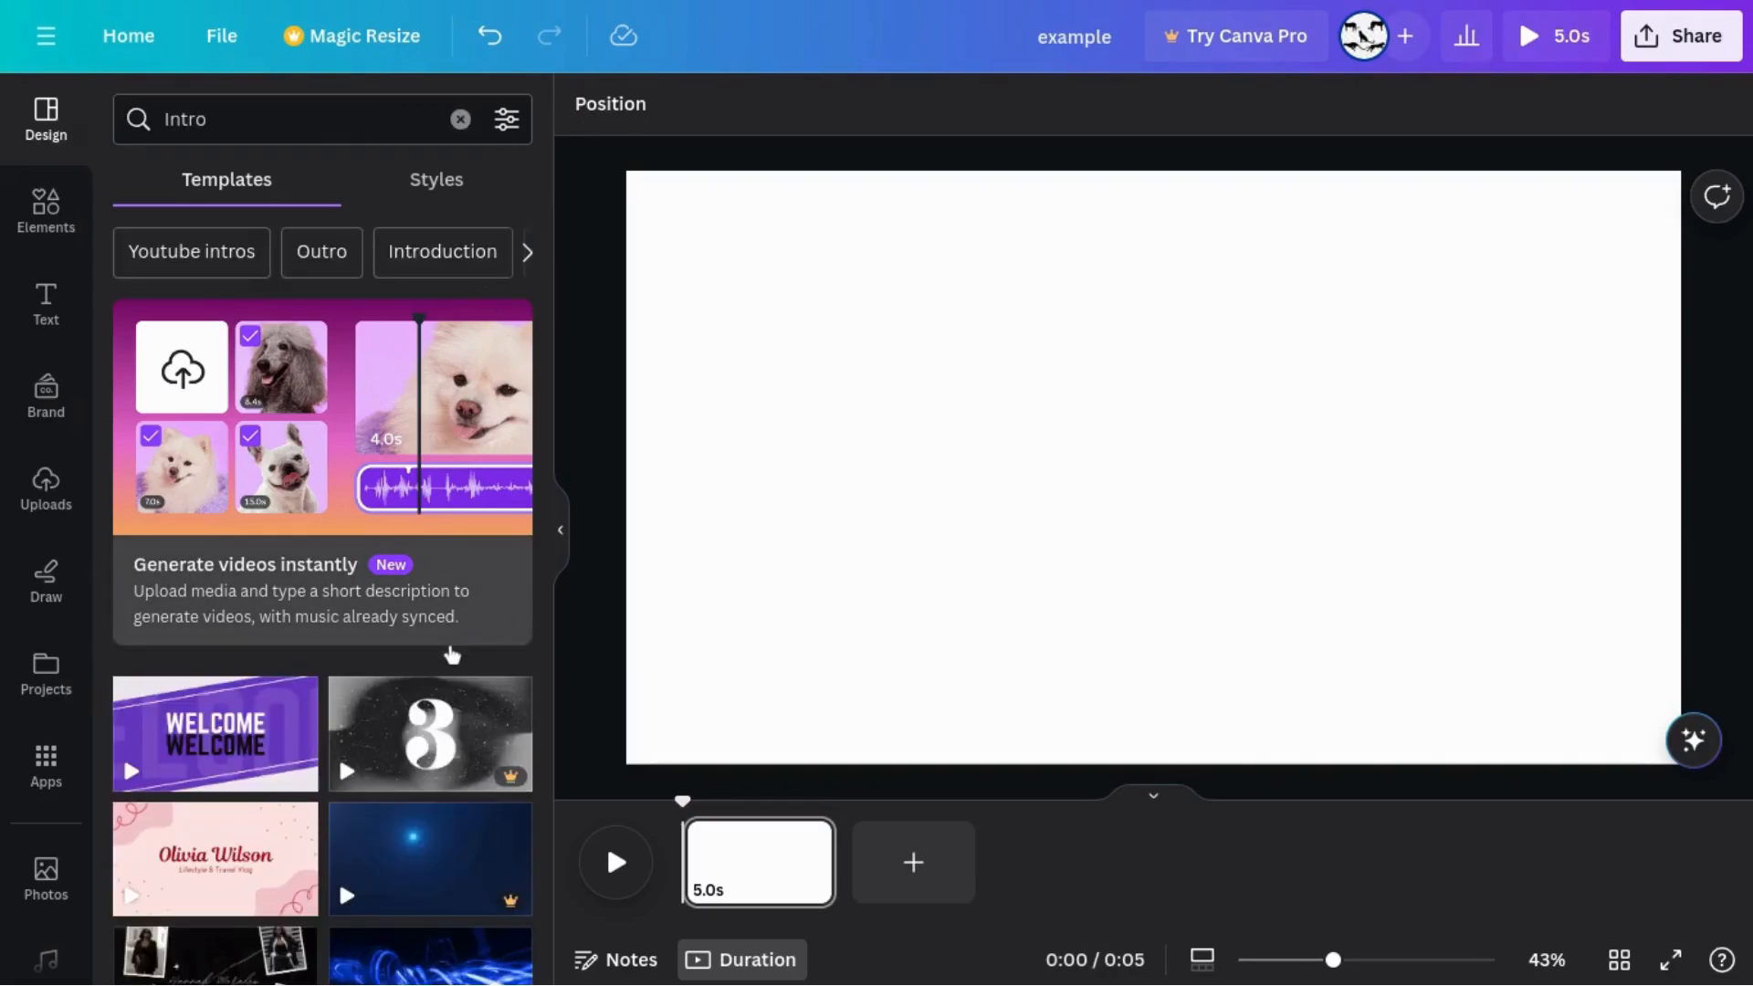
pyautogui.scroll(-2, 452, 654)
pyautogui.scroll(-3, 452, 655)
pyautogui.scroll(-7, 451, 655)
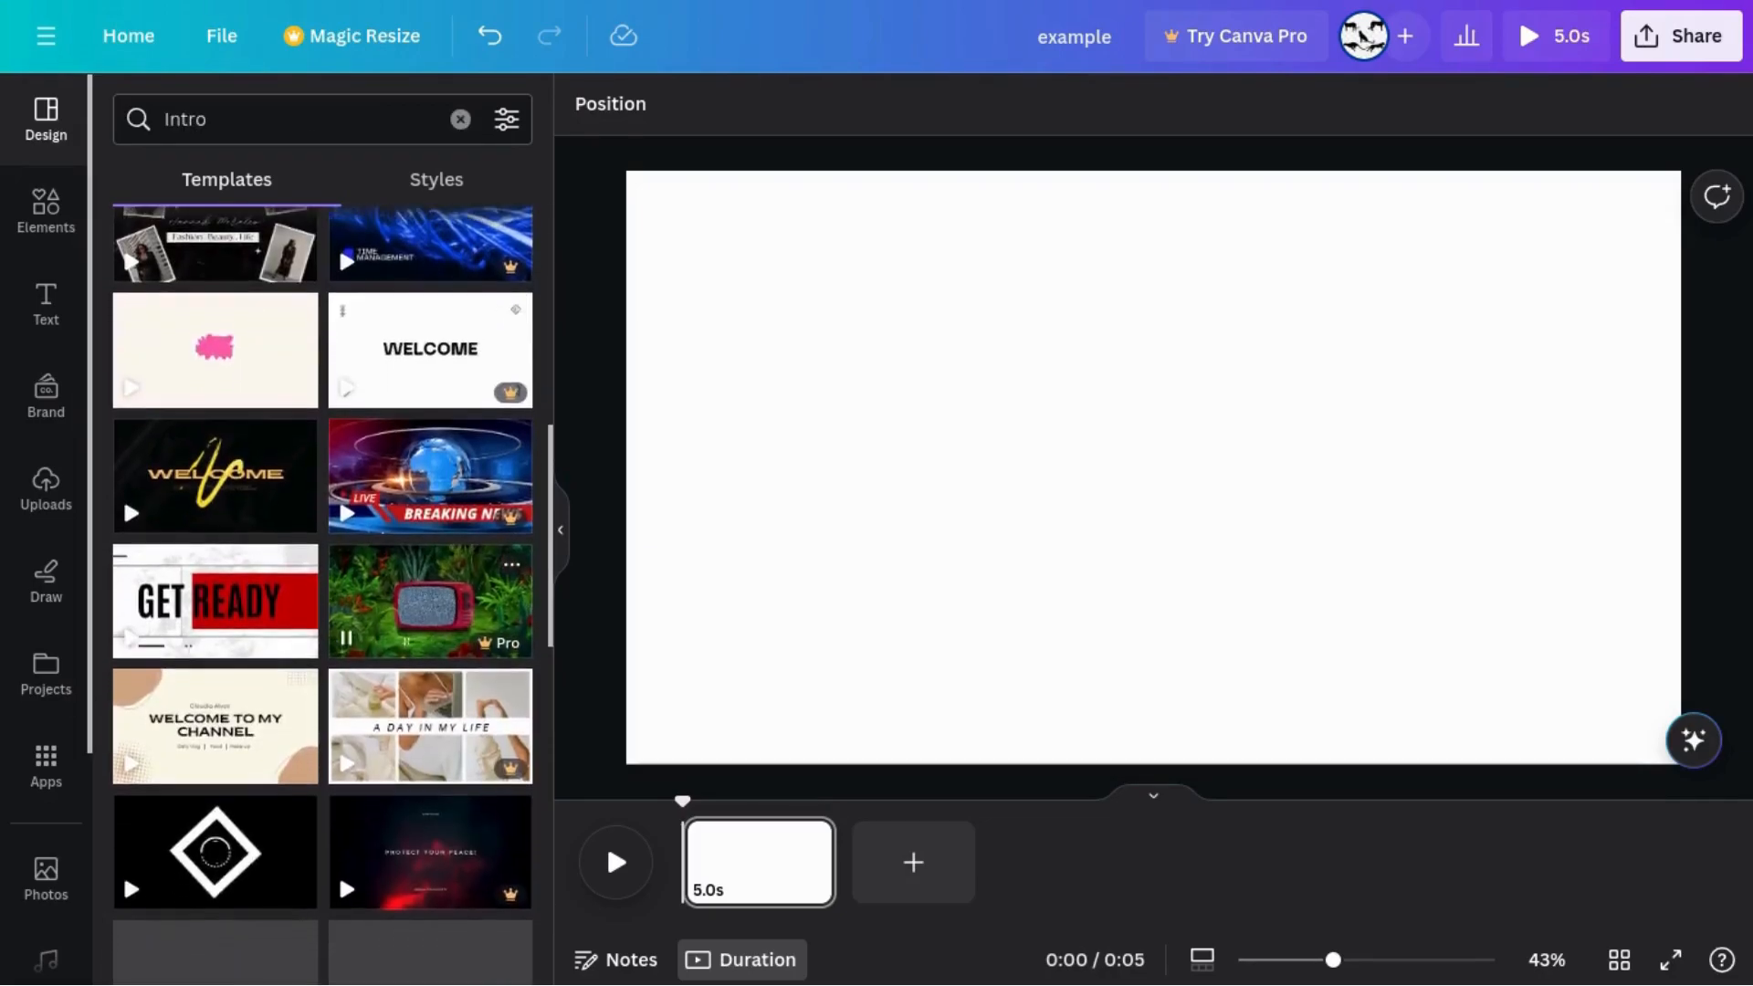
pyautogui.scroll(-1, 452, 655)
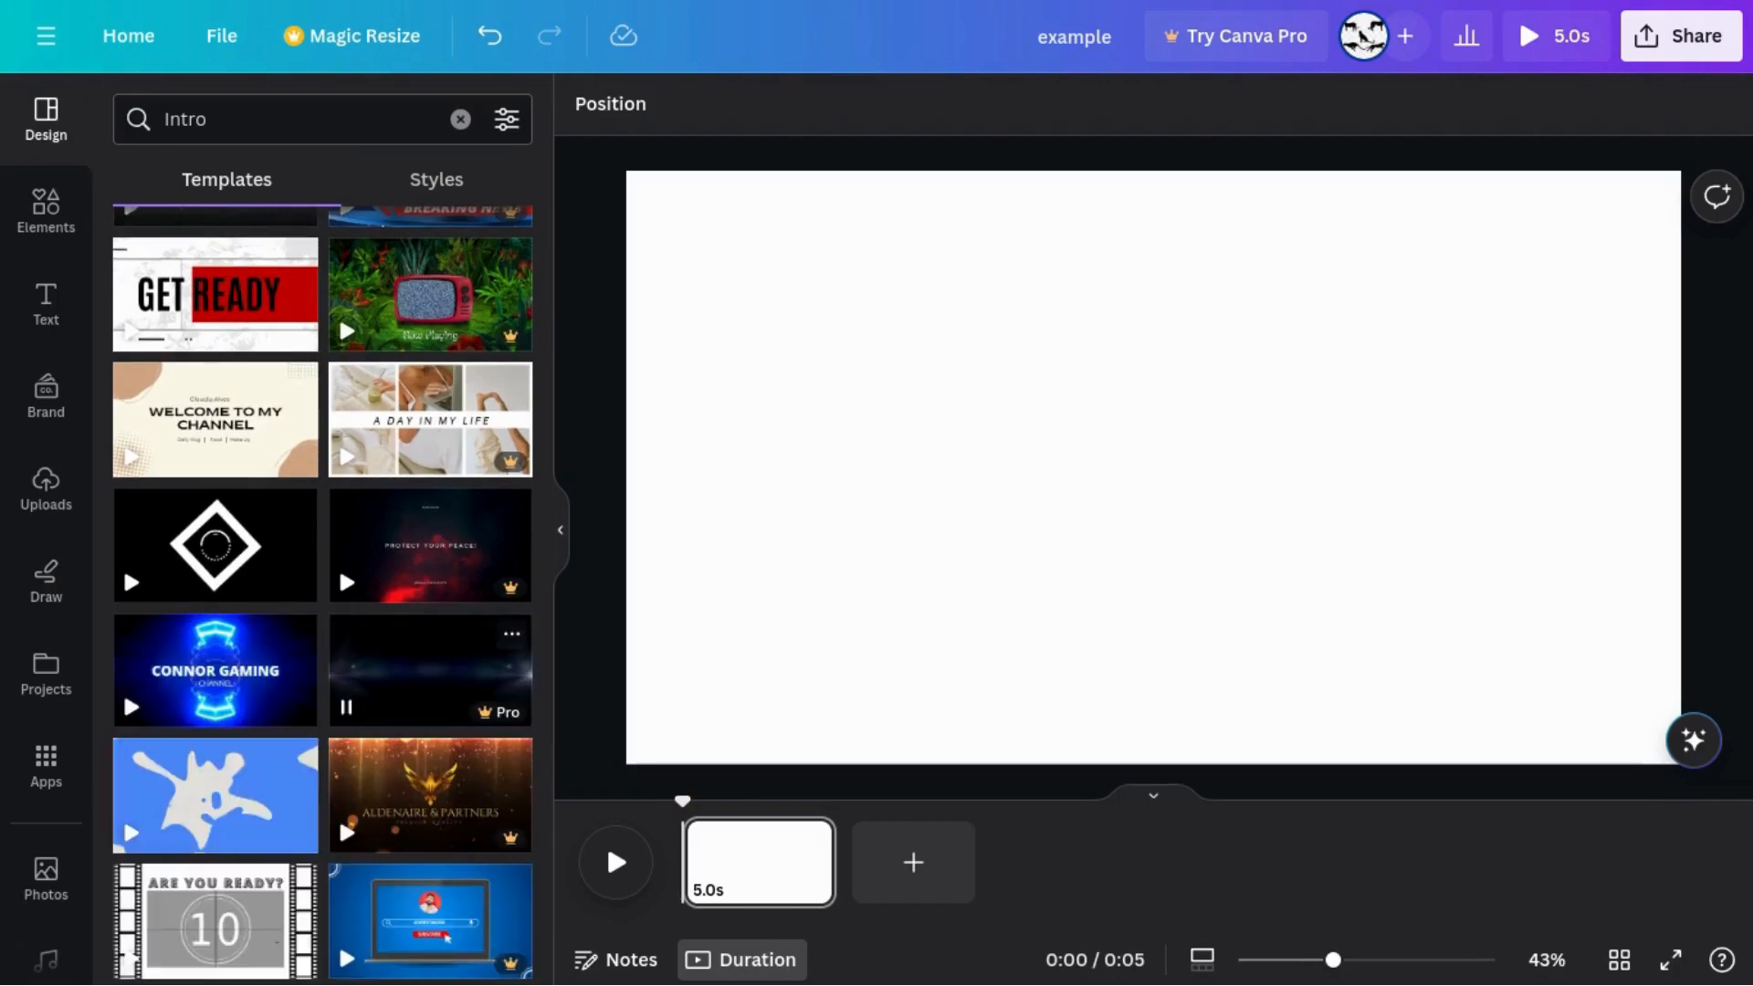
pyautogui.scroll(-3, 452, 654)
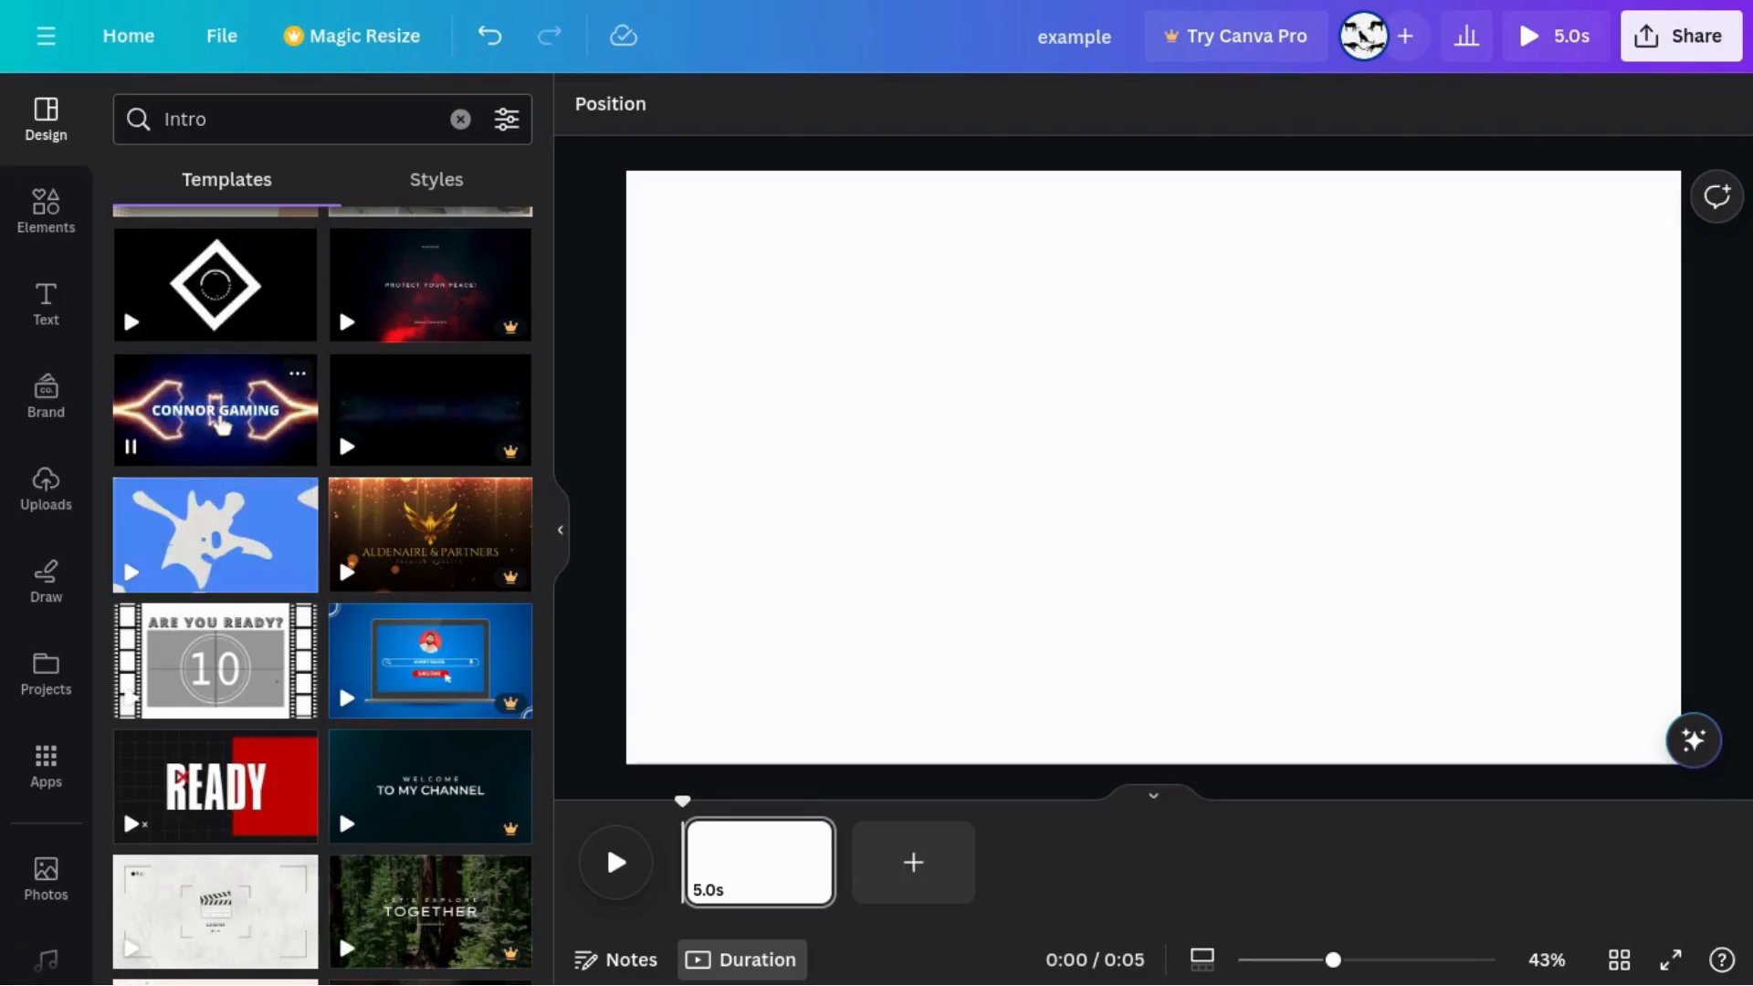
pyautogui.click(220, 422)
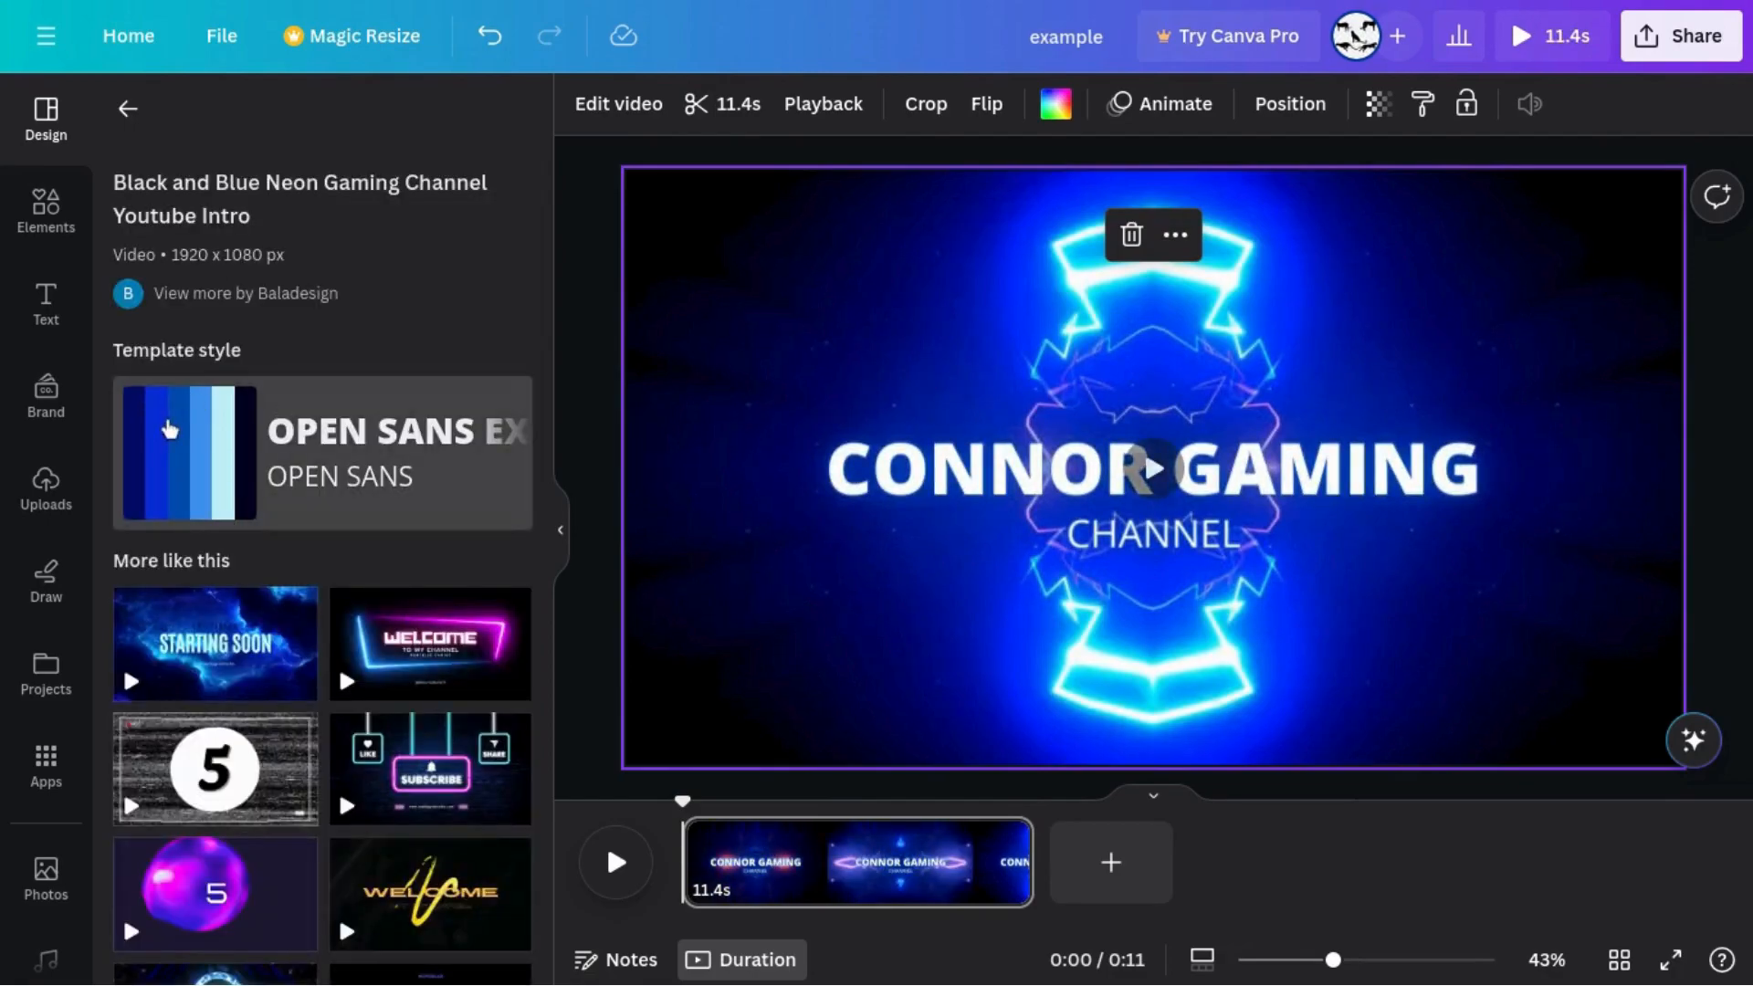
# Apply the template's blue Open Sans style to the page and shuffle its colours
pyautogui.click(173, 431)
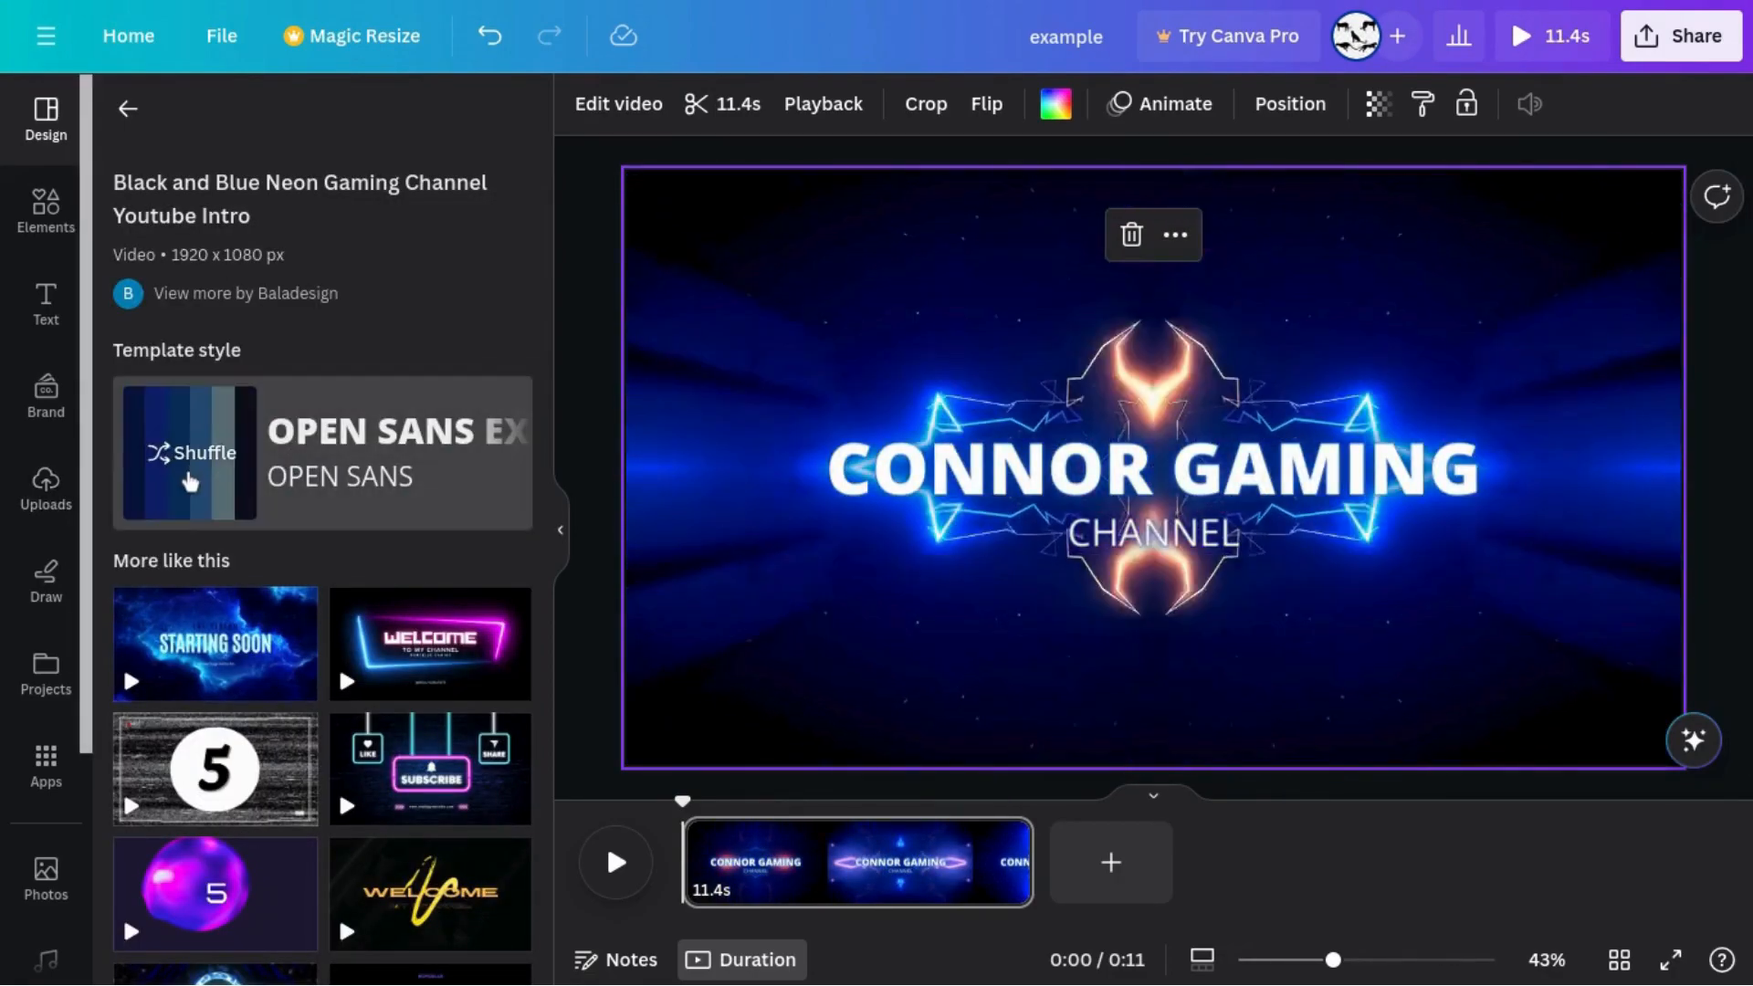
pyautogui.click(189, 484)
pyautogui.click(189, 484)
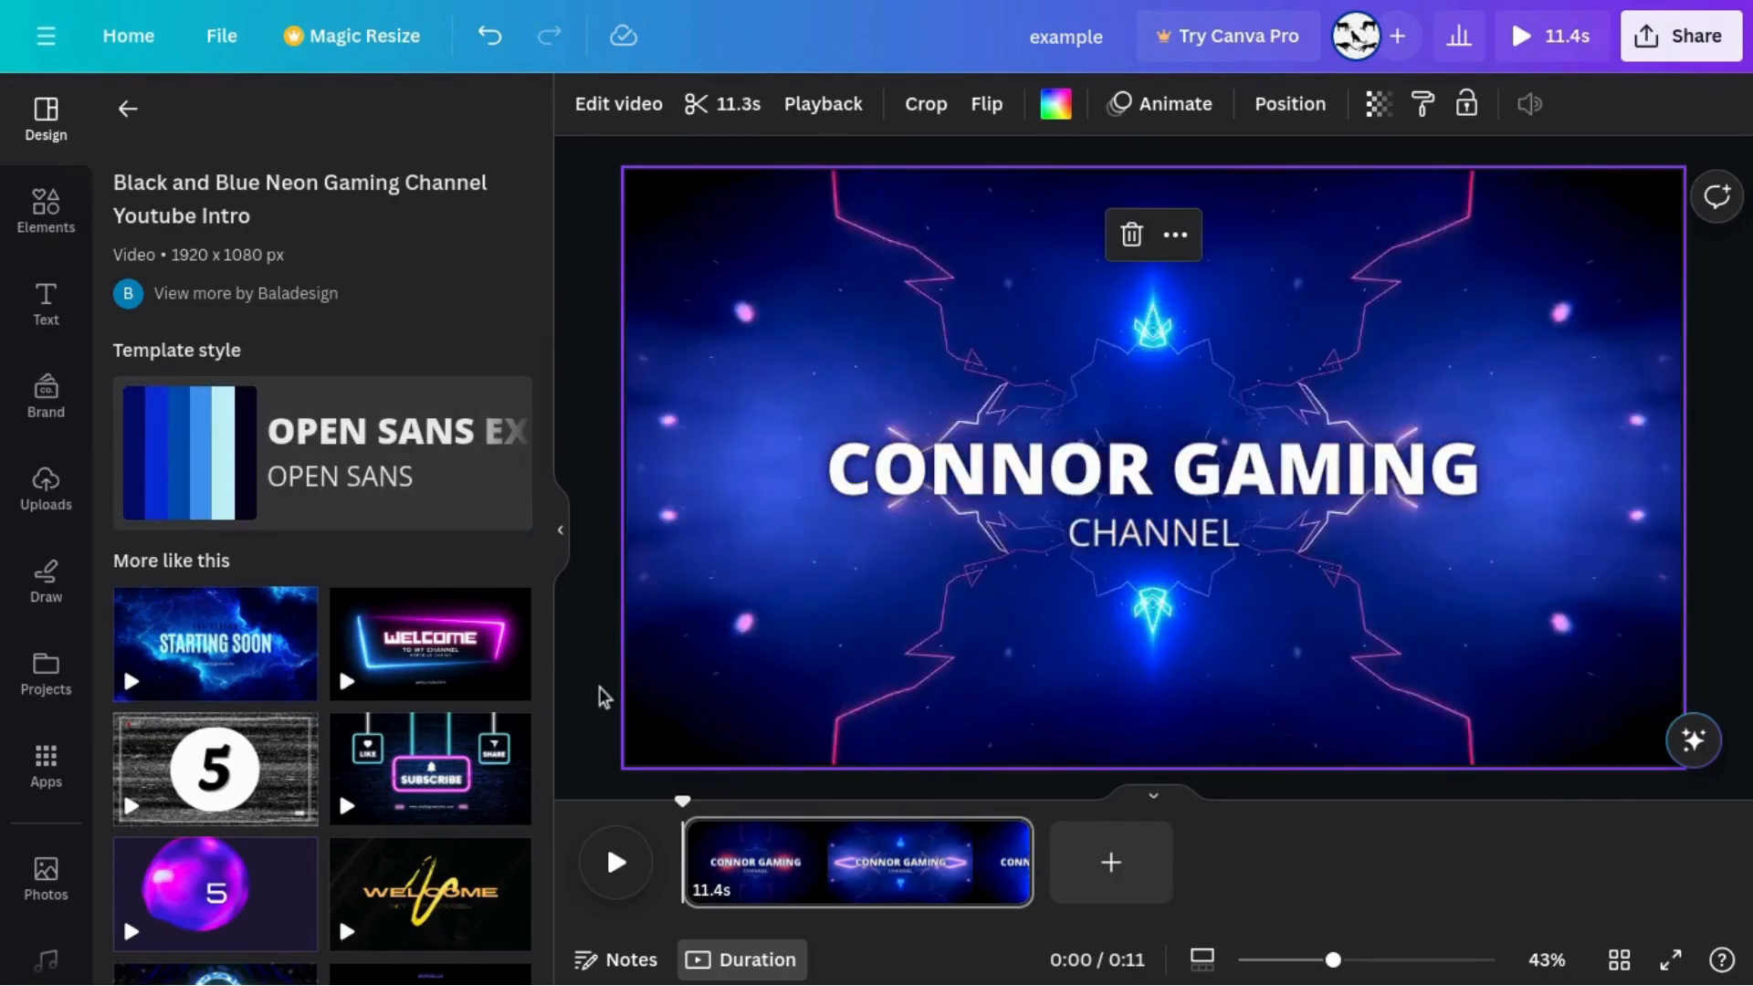
# Play the intro up to 0:04 and replace its main title text with ENON
pyautogui.click(616, 863)
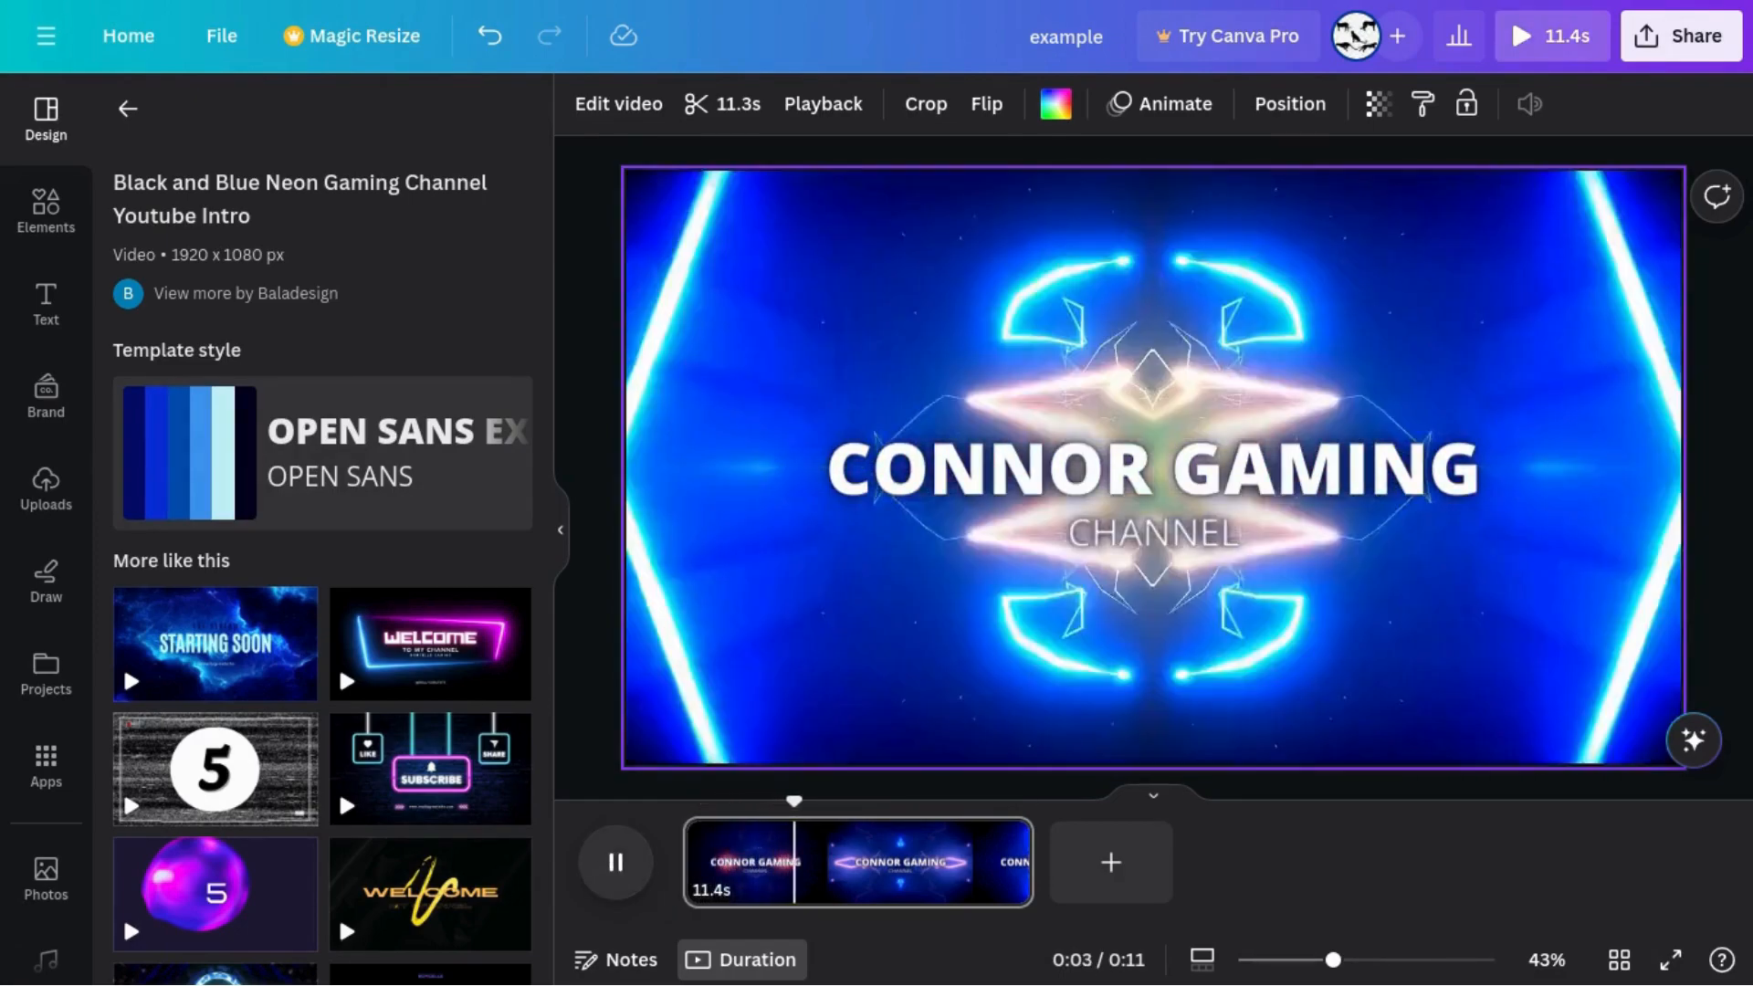
pyautogui.click(616, 863)
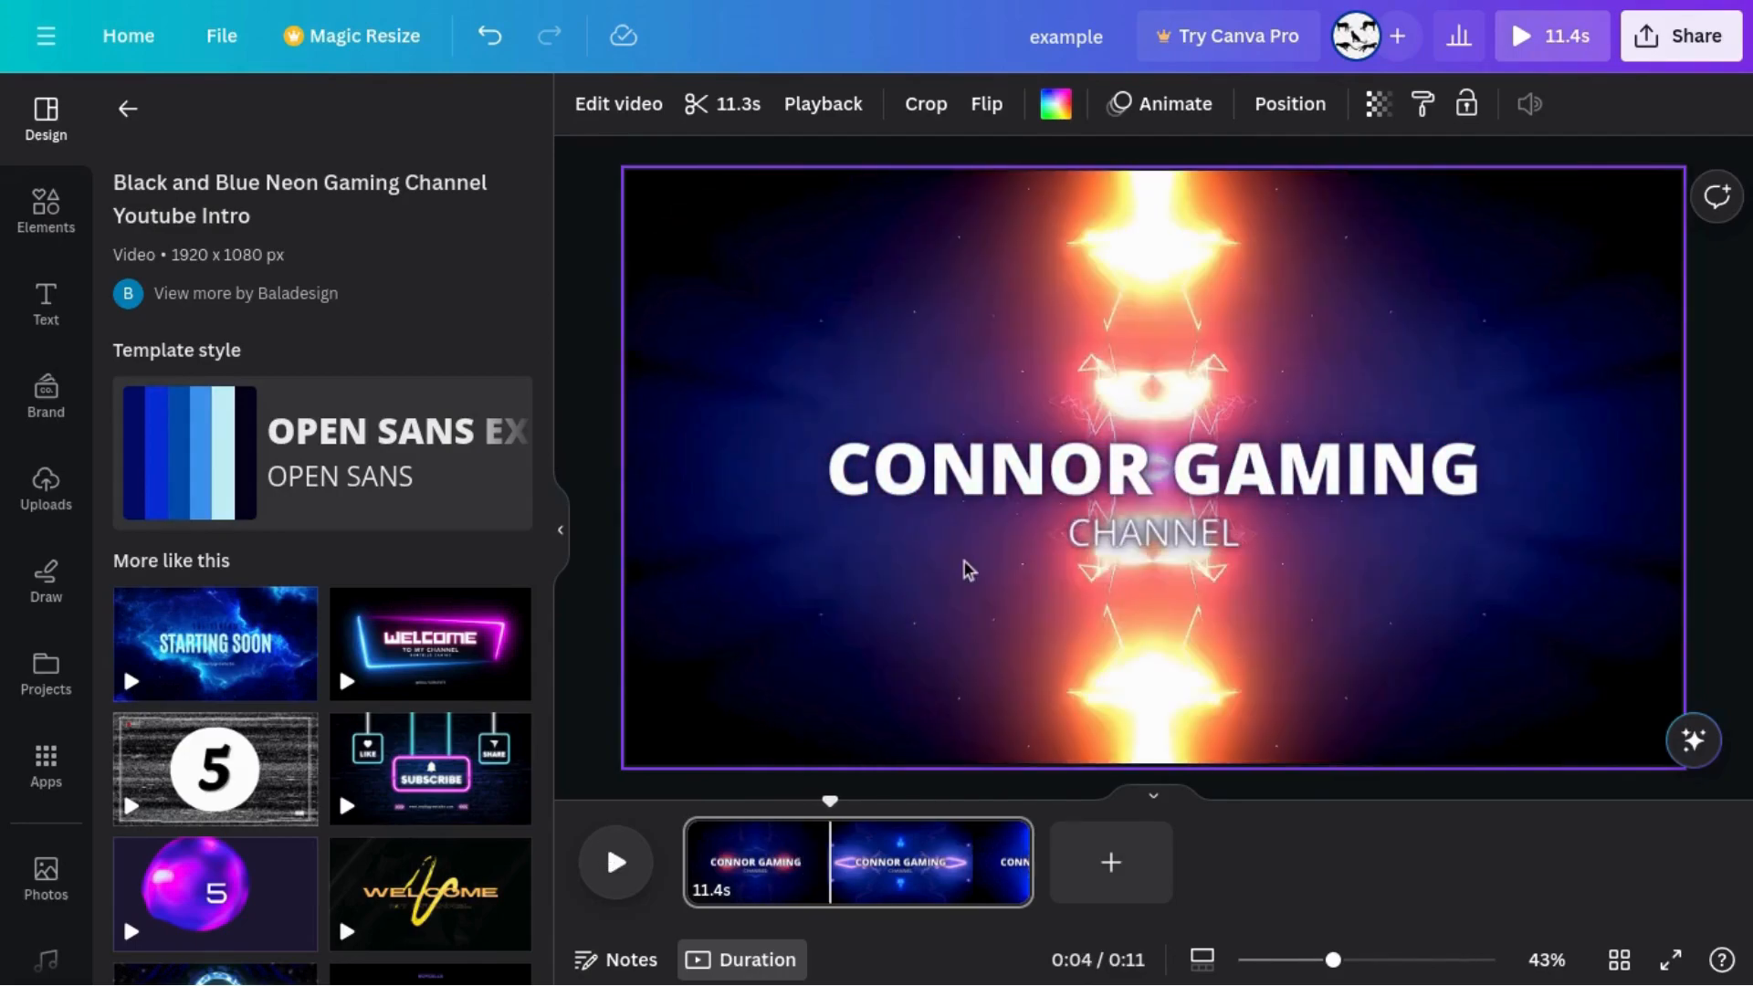
pyautogui.click(1035, 498)
pyautogui.click(1034, 497)
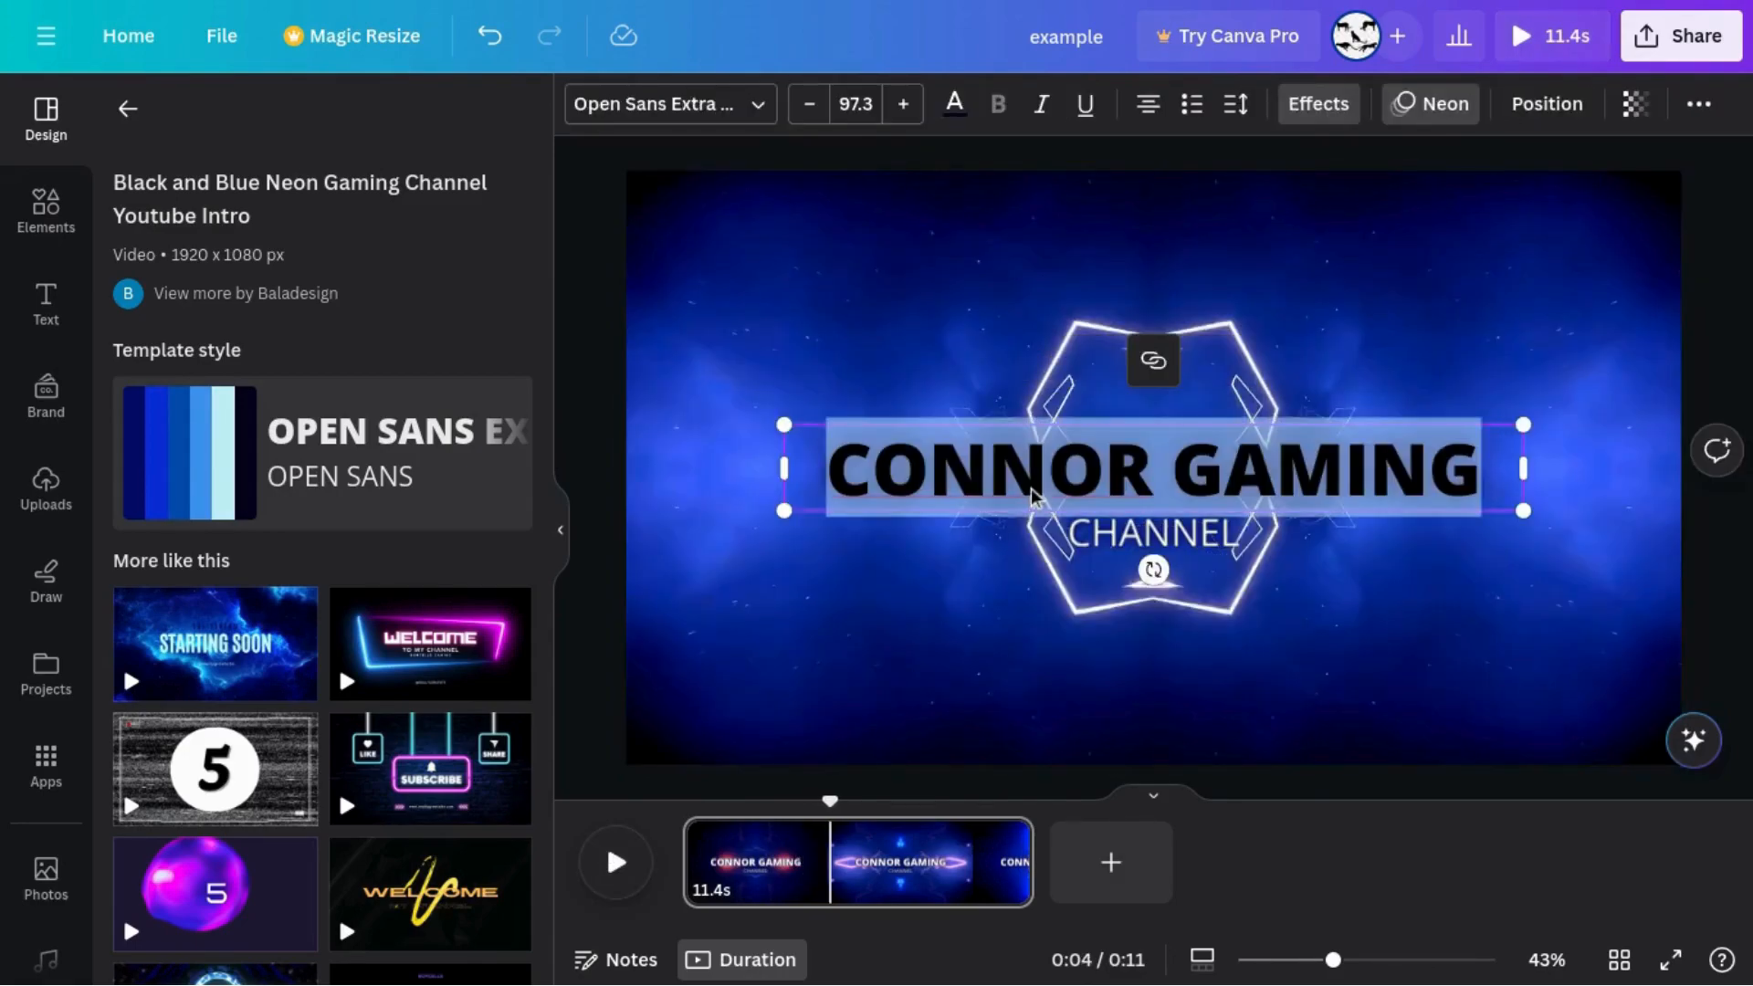
pyautogui.press('BackSpace')
pyautogui.write('ENON')
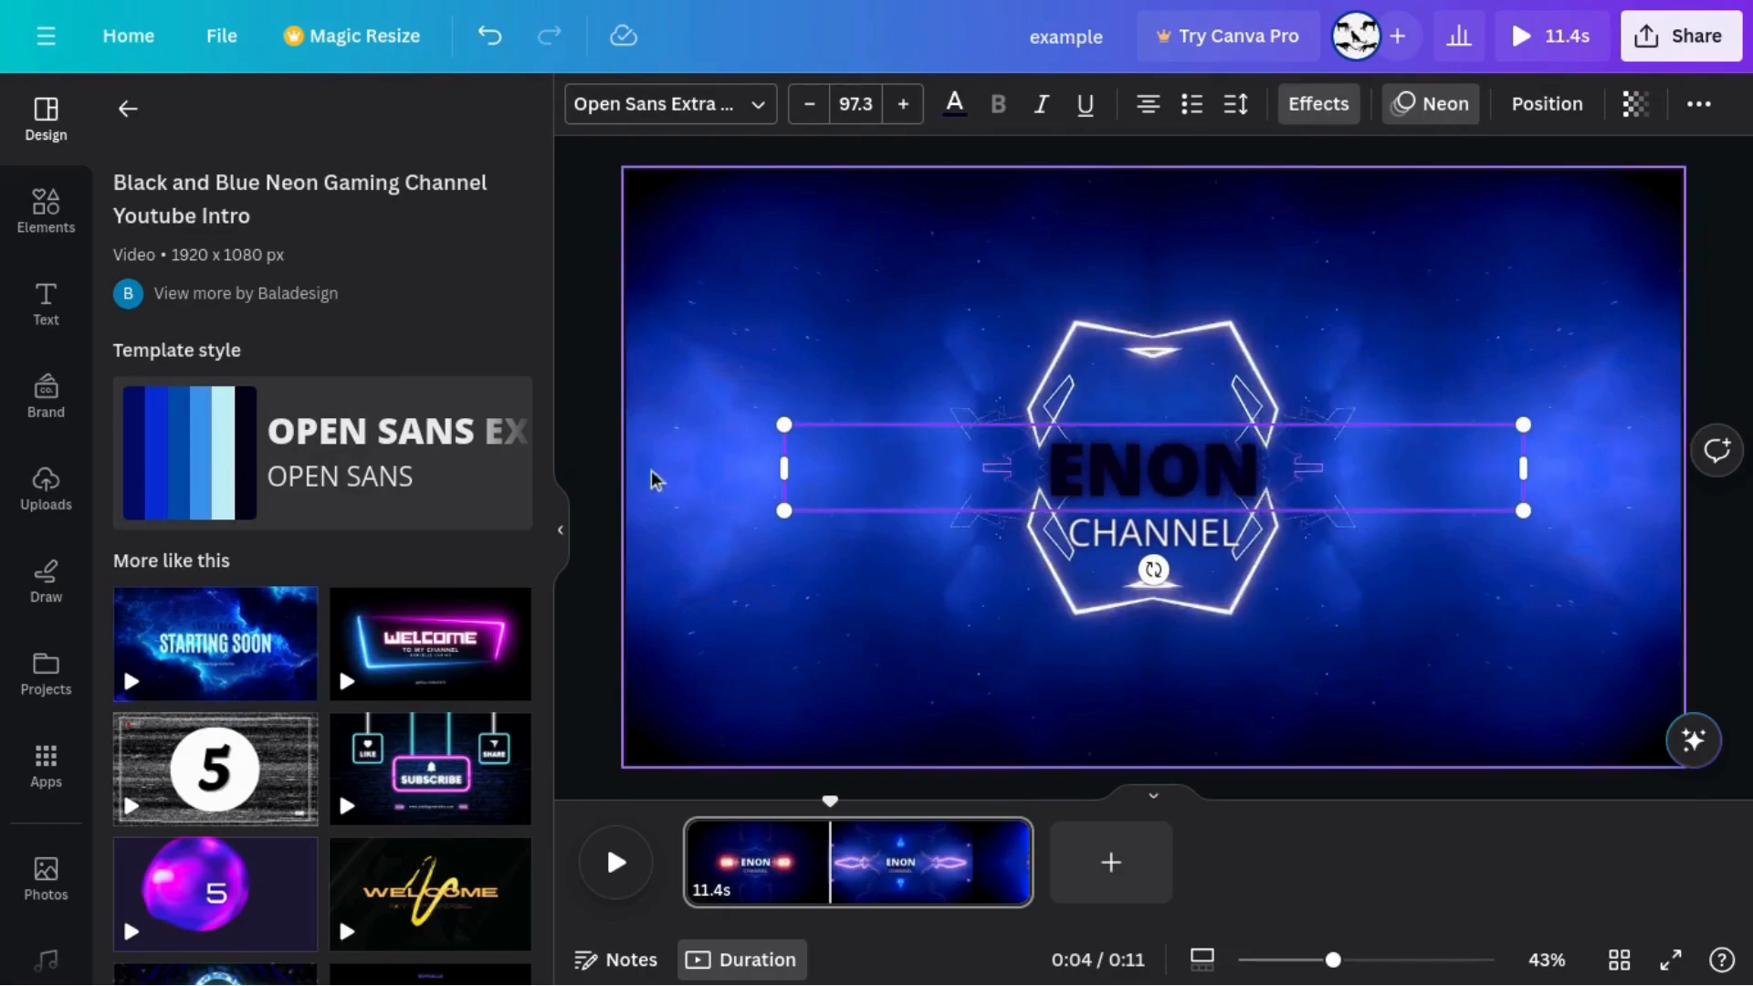
pyautogui.click(577, 471)
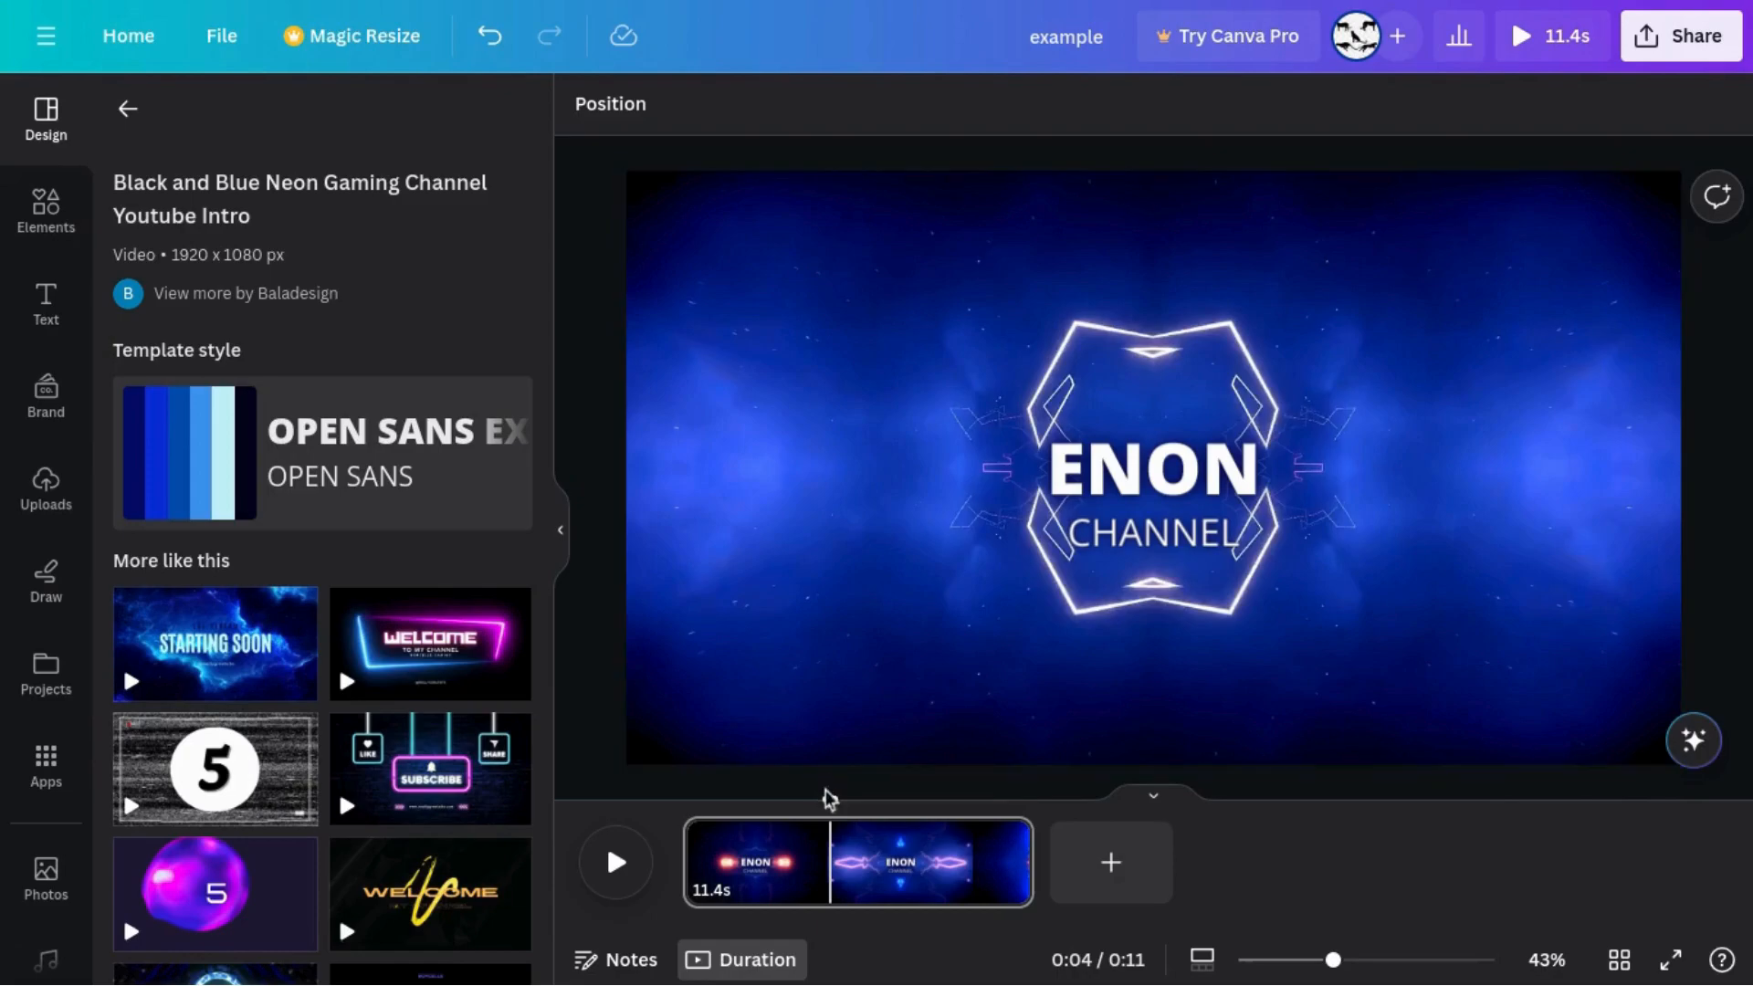
# Return the playhead to the start, preview the Electronic Dance Music track by BLACKBOX and add it to the timeline
pyautogui.moveTo(832, 803); pyautogui.dragTo(614, 811)
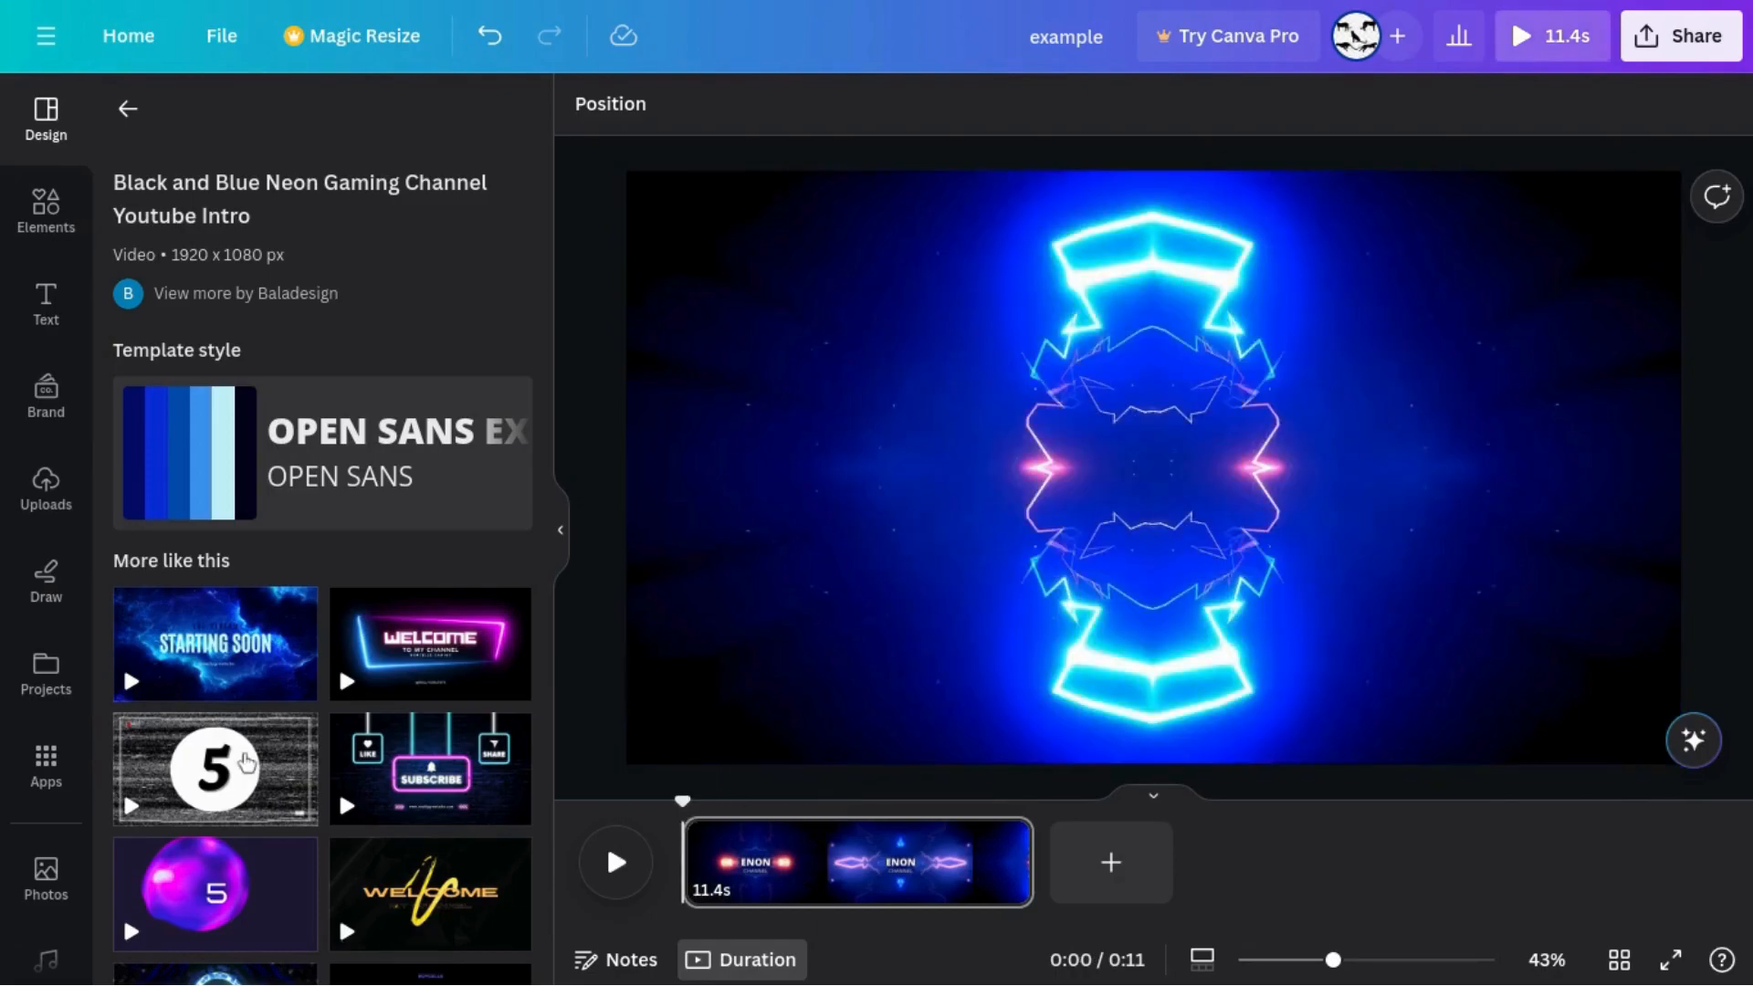
pyautogui.scroll(-3, 14, 639)
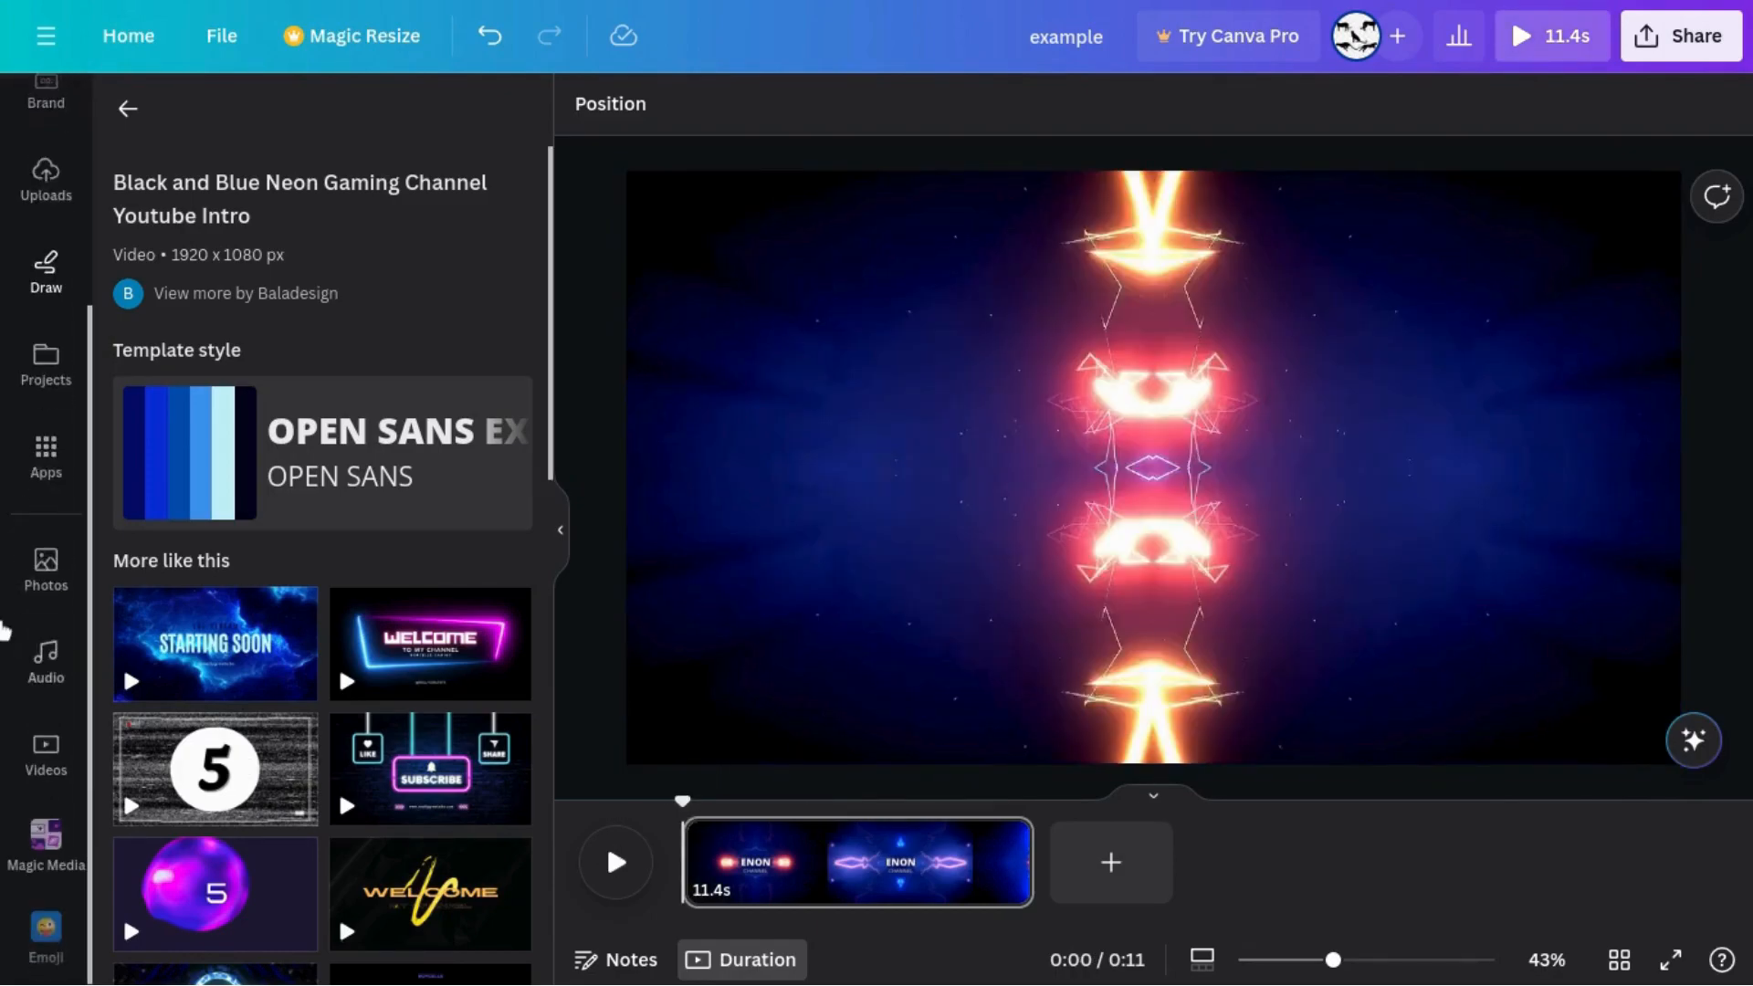
pyautogui.click(50, 689)
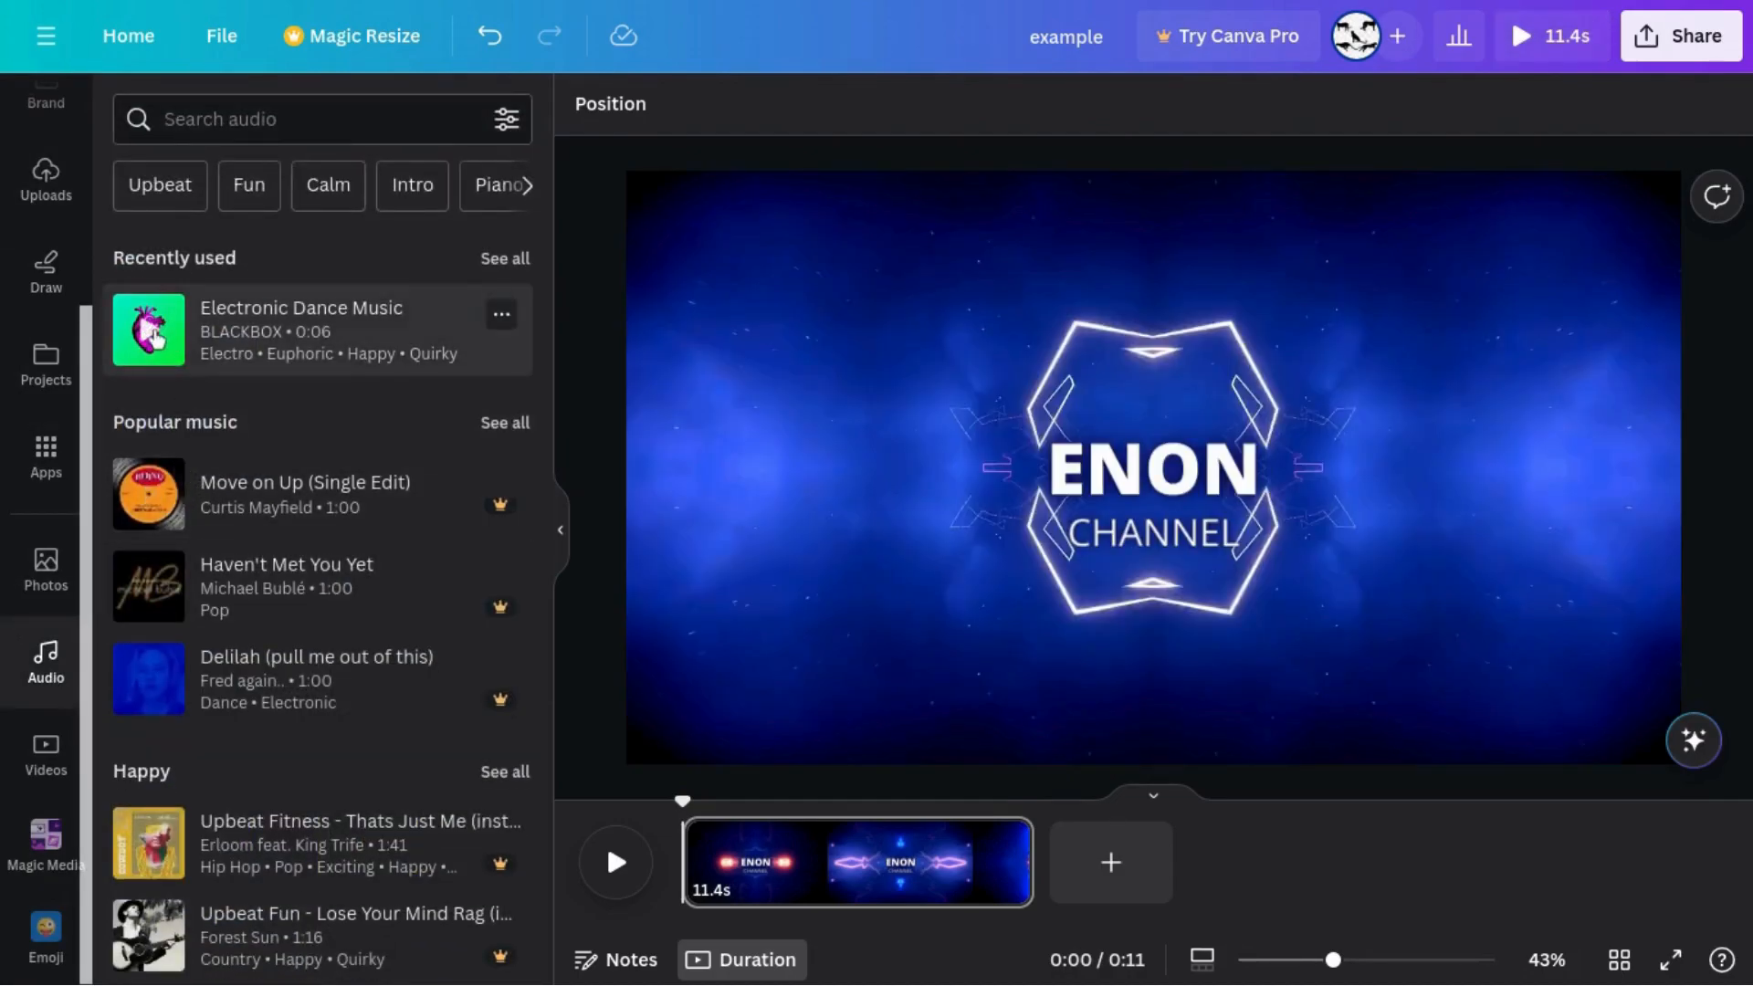
pyautogui.click(144, 342)
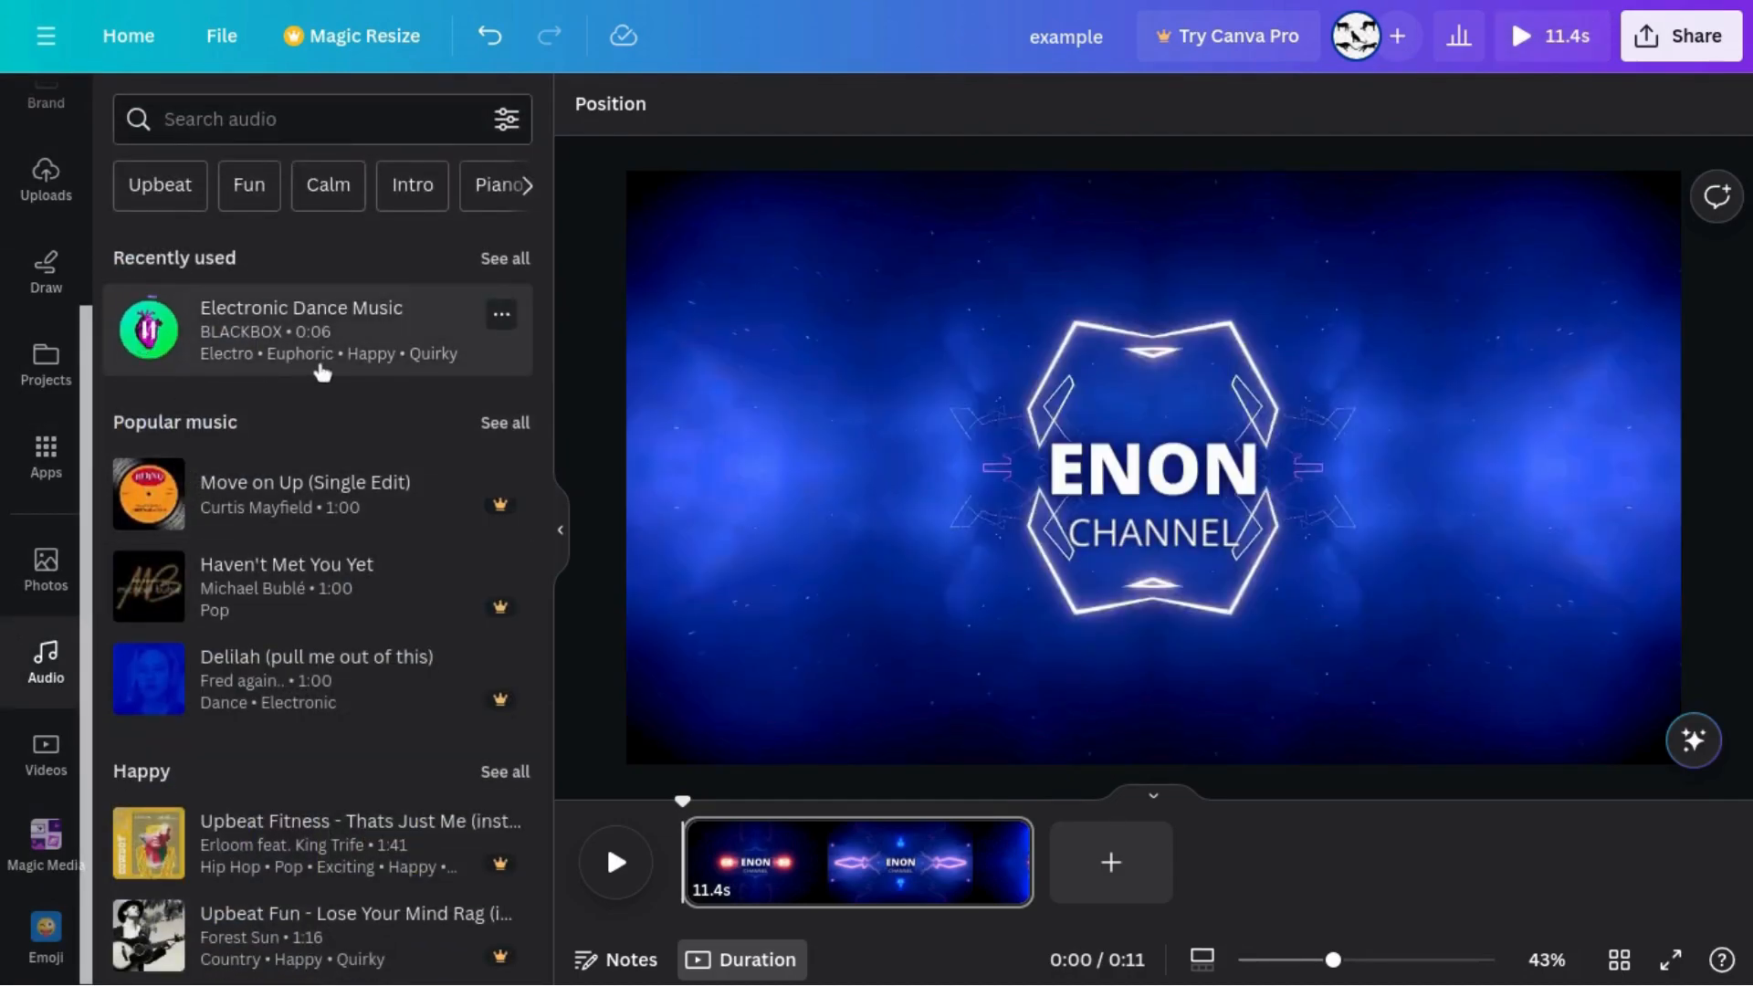
pyautogui.click(148, 336)
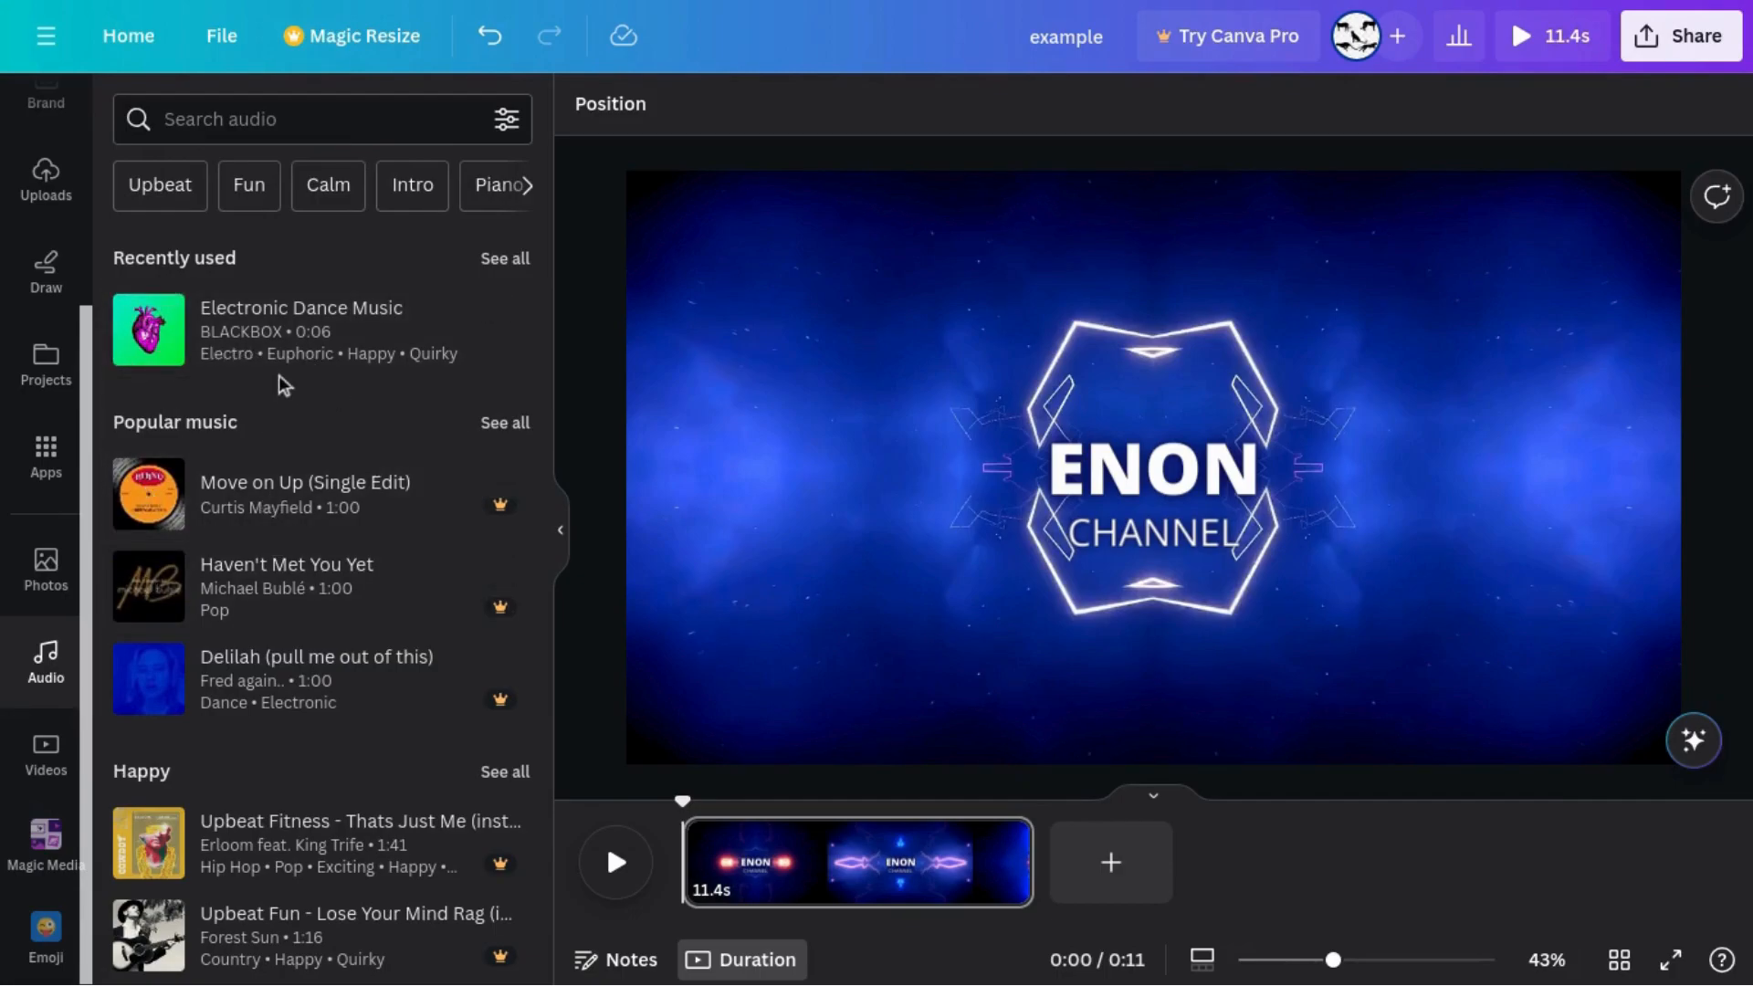
pyautogui.click(149, 334)
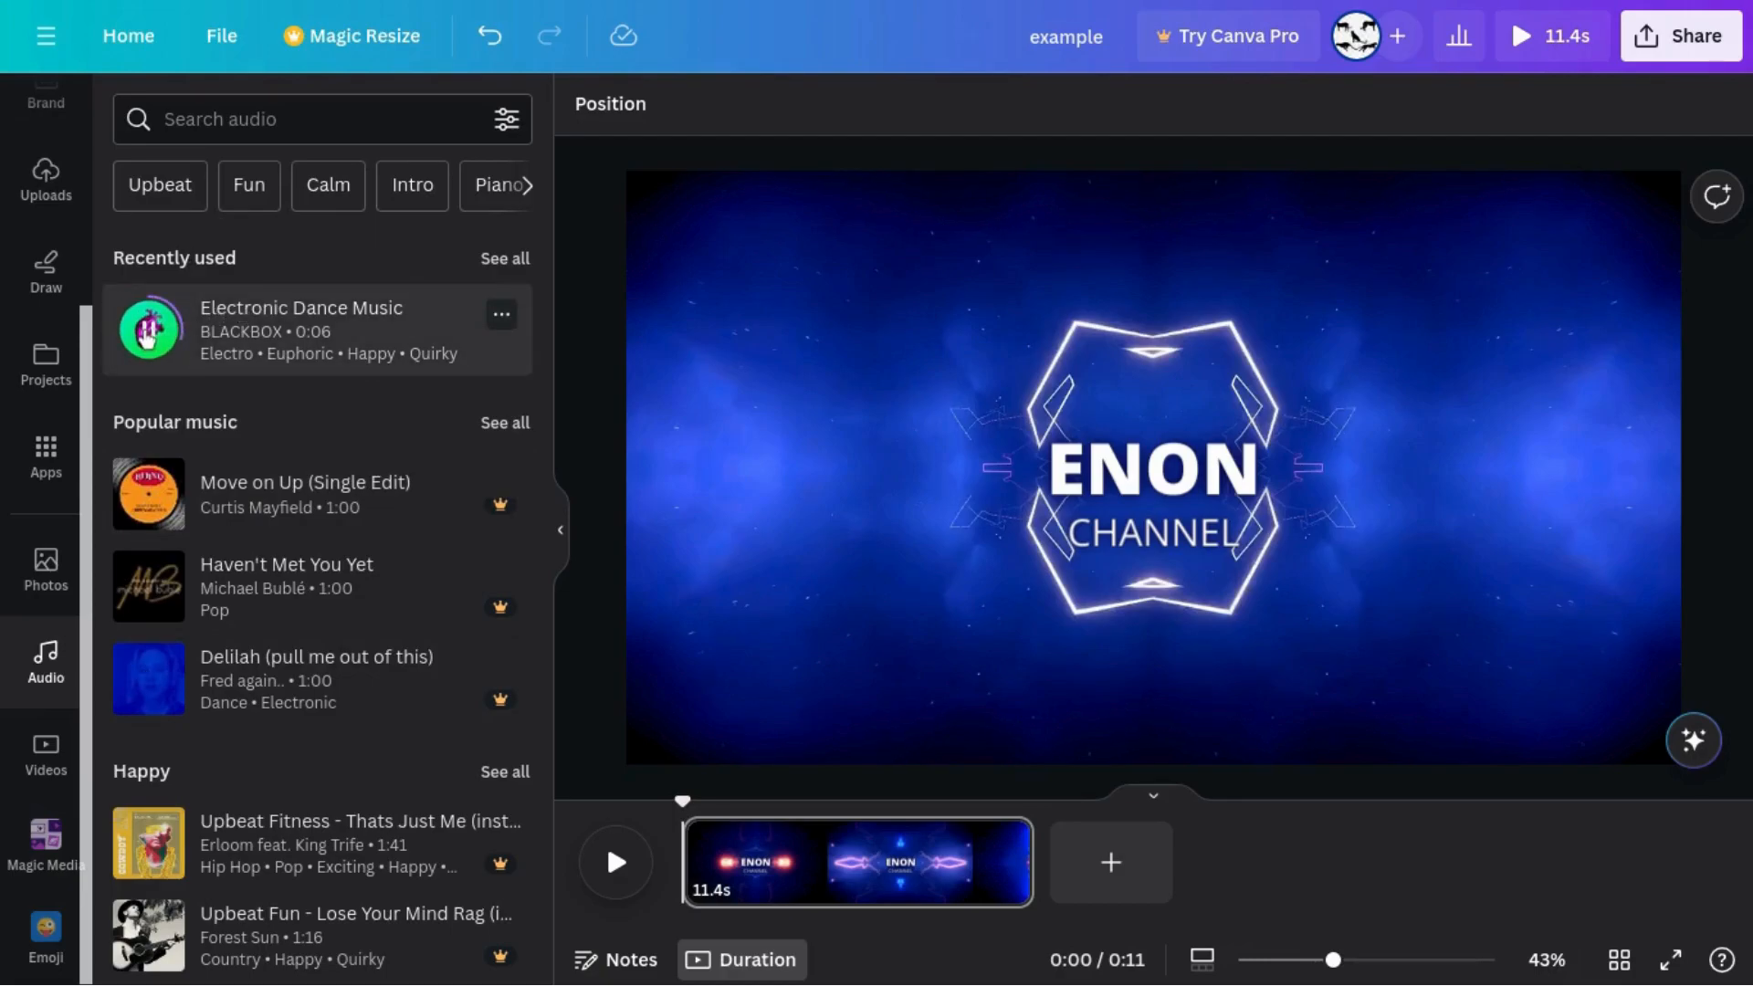
pyautogui.click(146, 336)
pyautogui.click(401, 320)
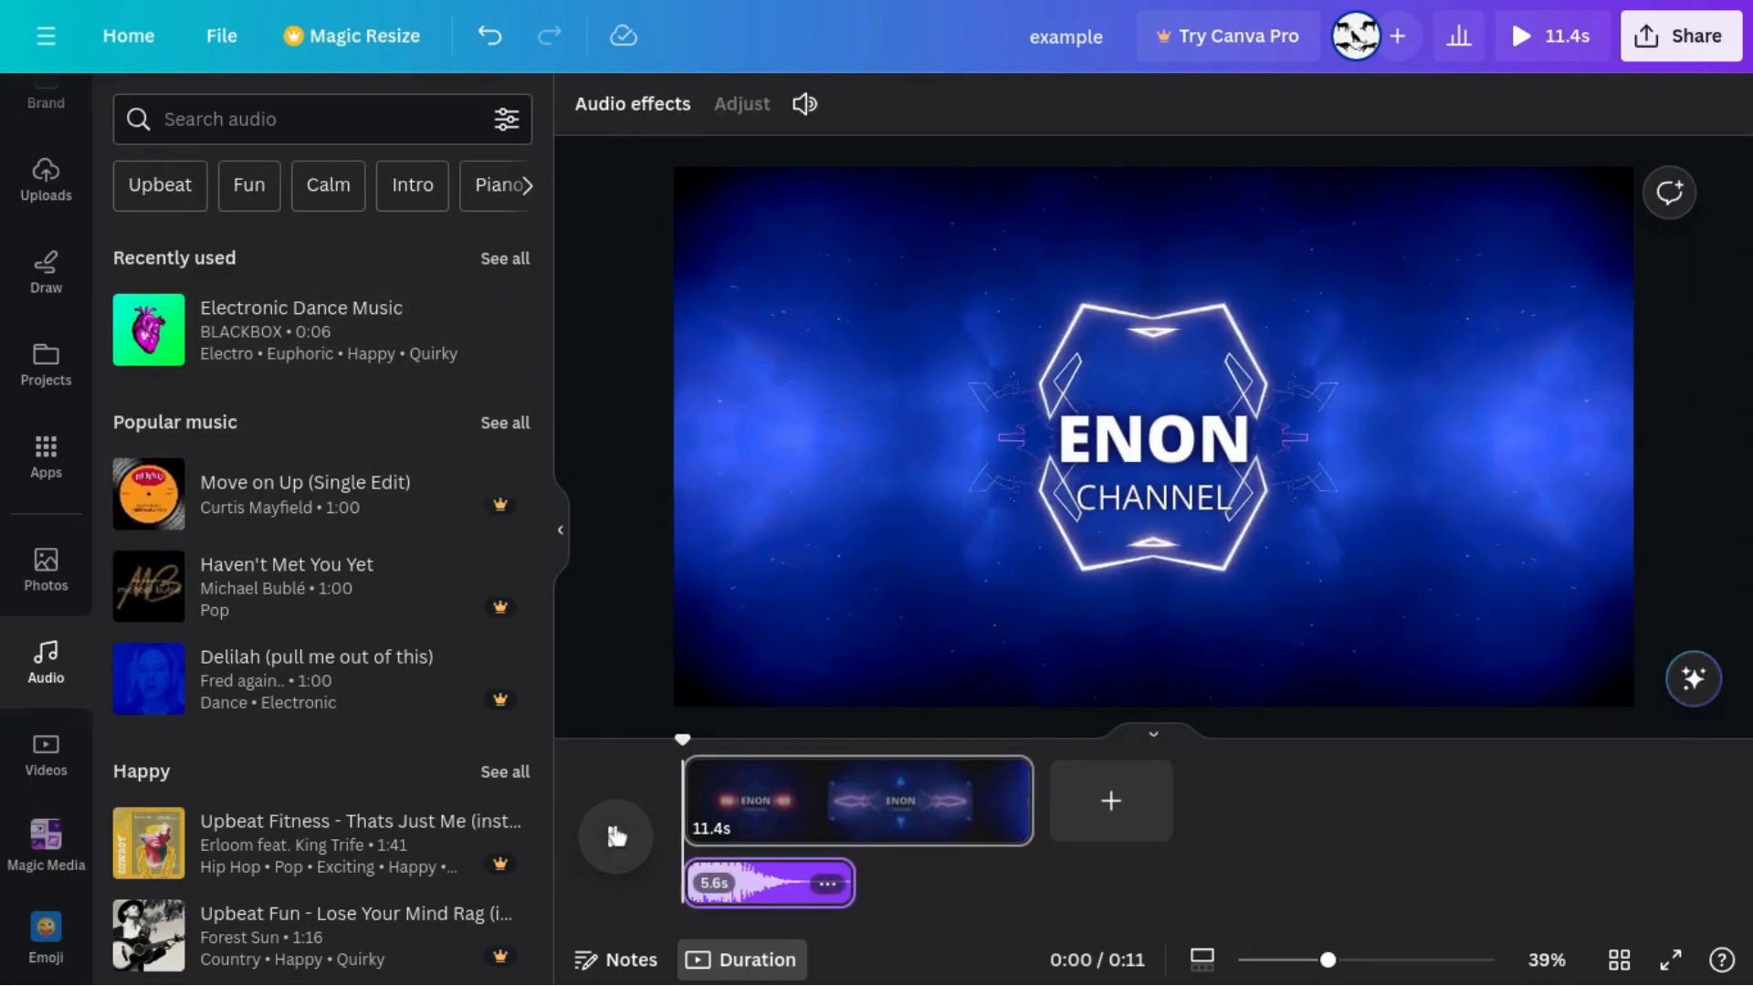
# Play the intro with its music, trim the video clip to 5.6 s to match the audio's end, and play it back
pyautogui.click(616, 835)
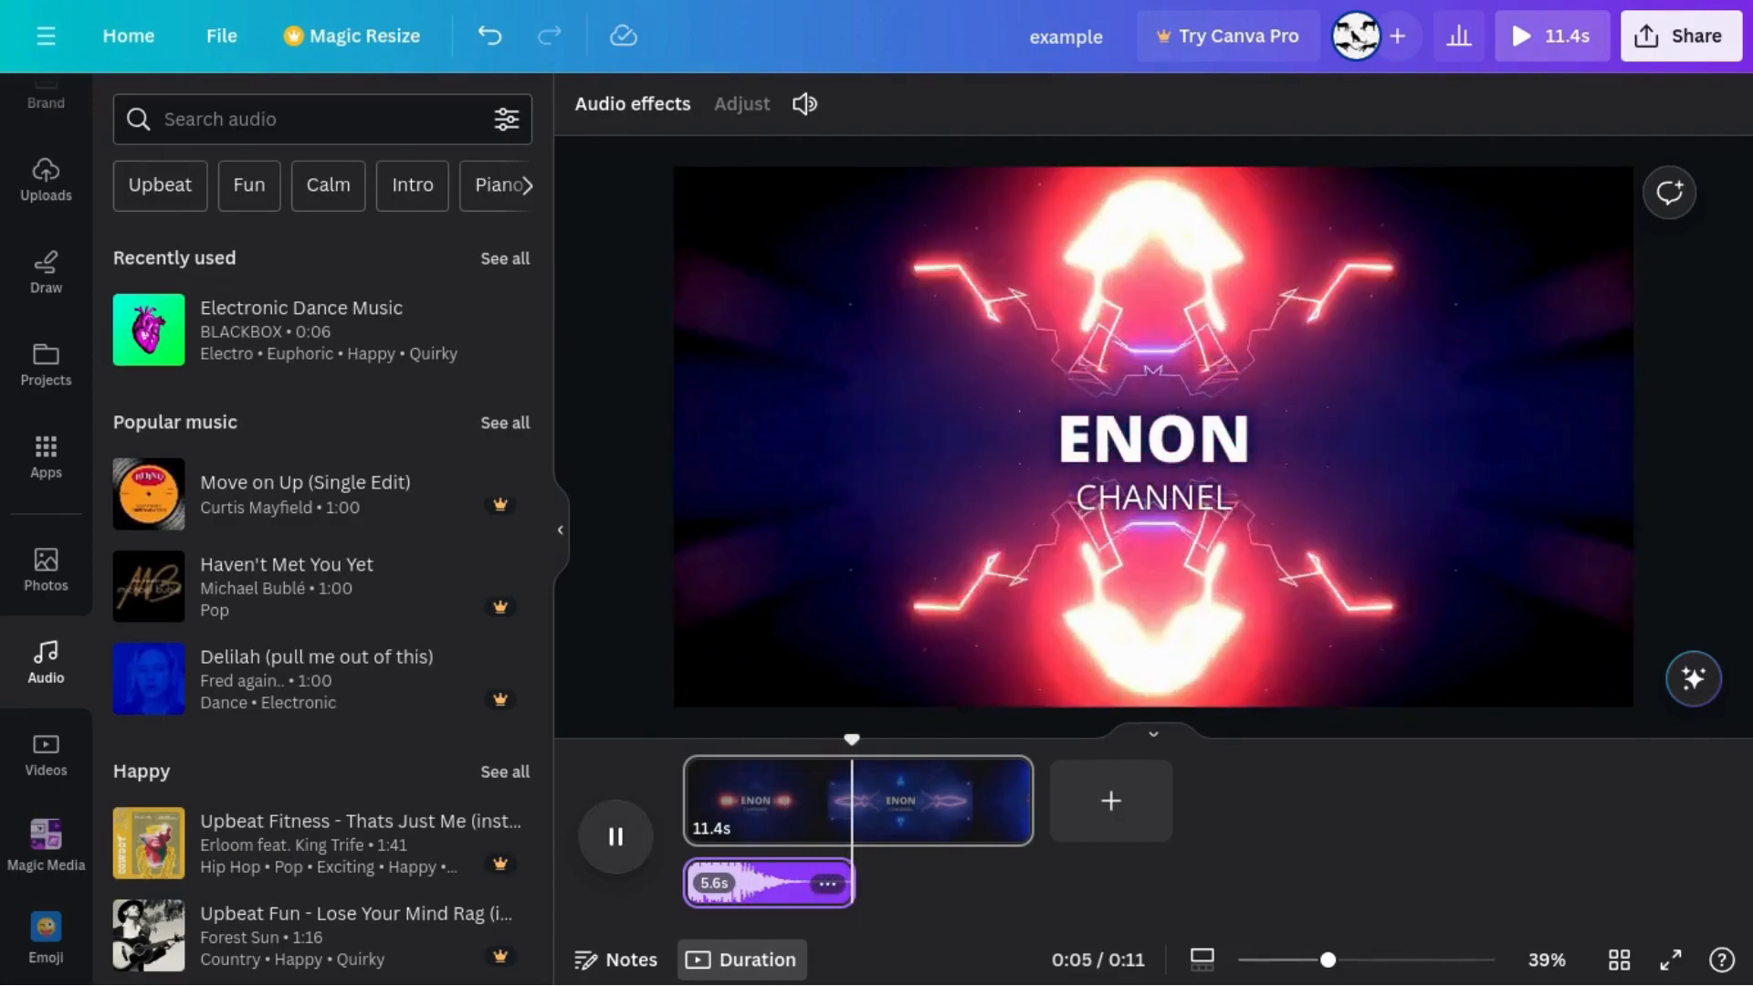
pyautogui.click(615, 836)
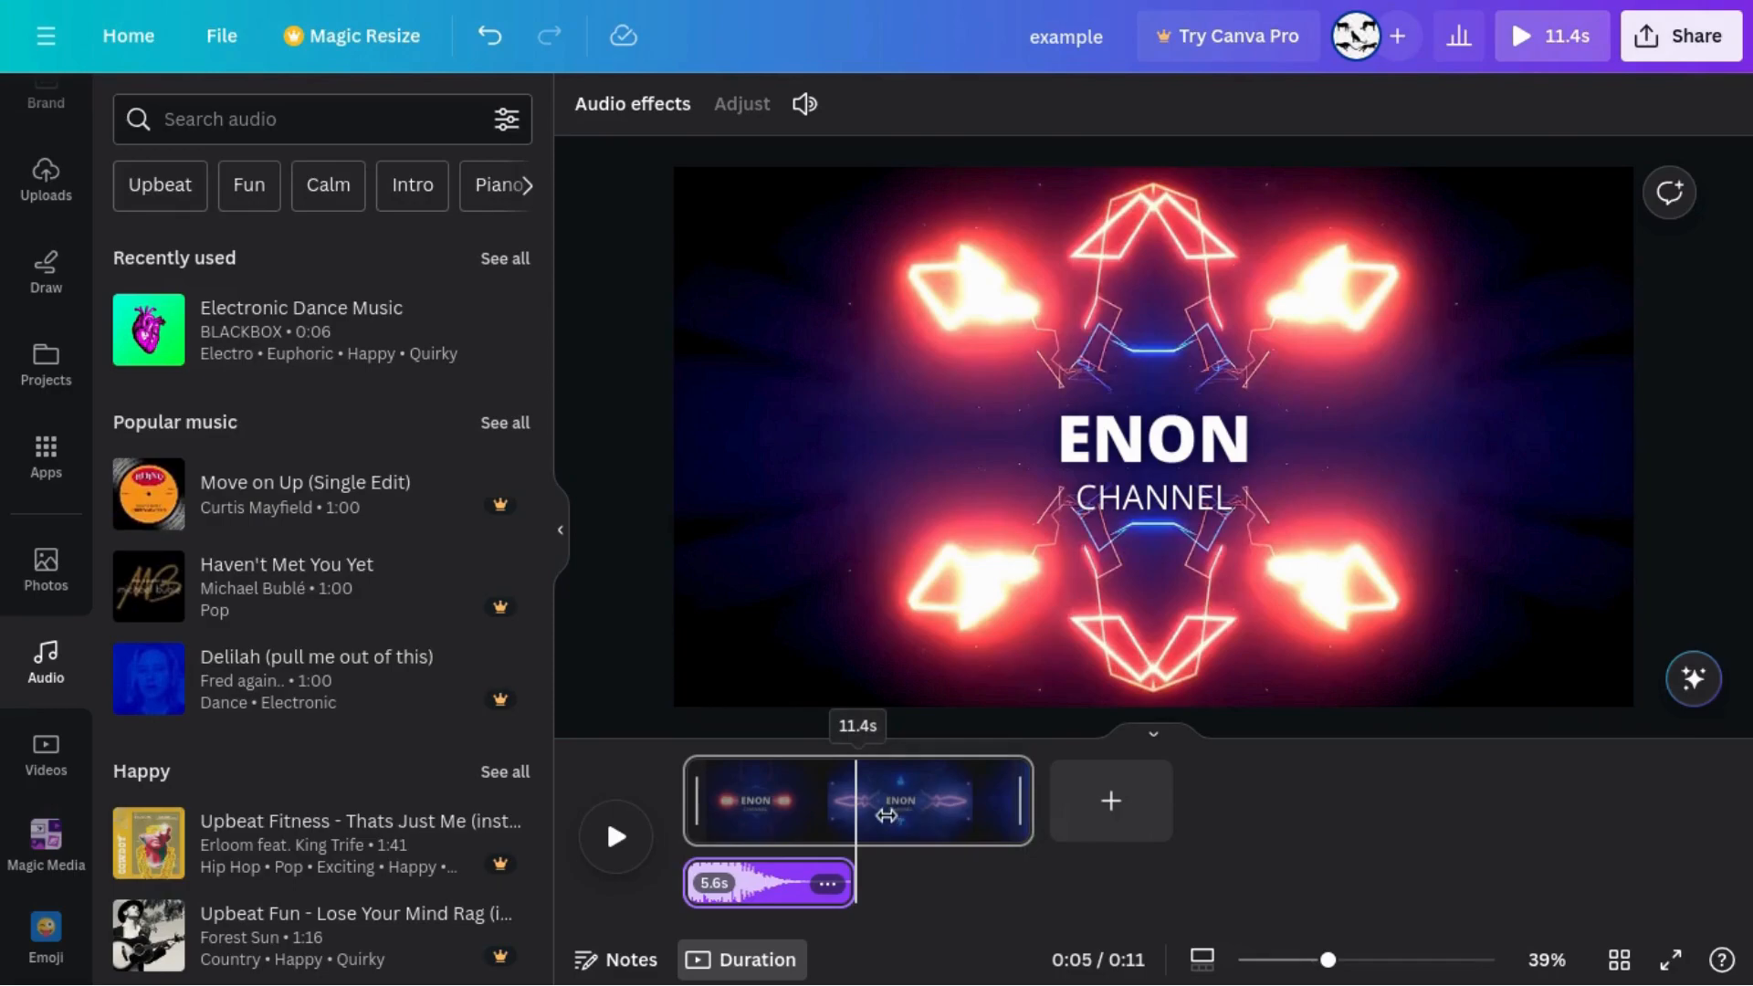
pyautogui.moveTo(1020, 818); pyautogui.dragTo(854, 818)
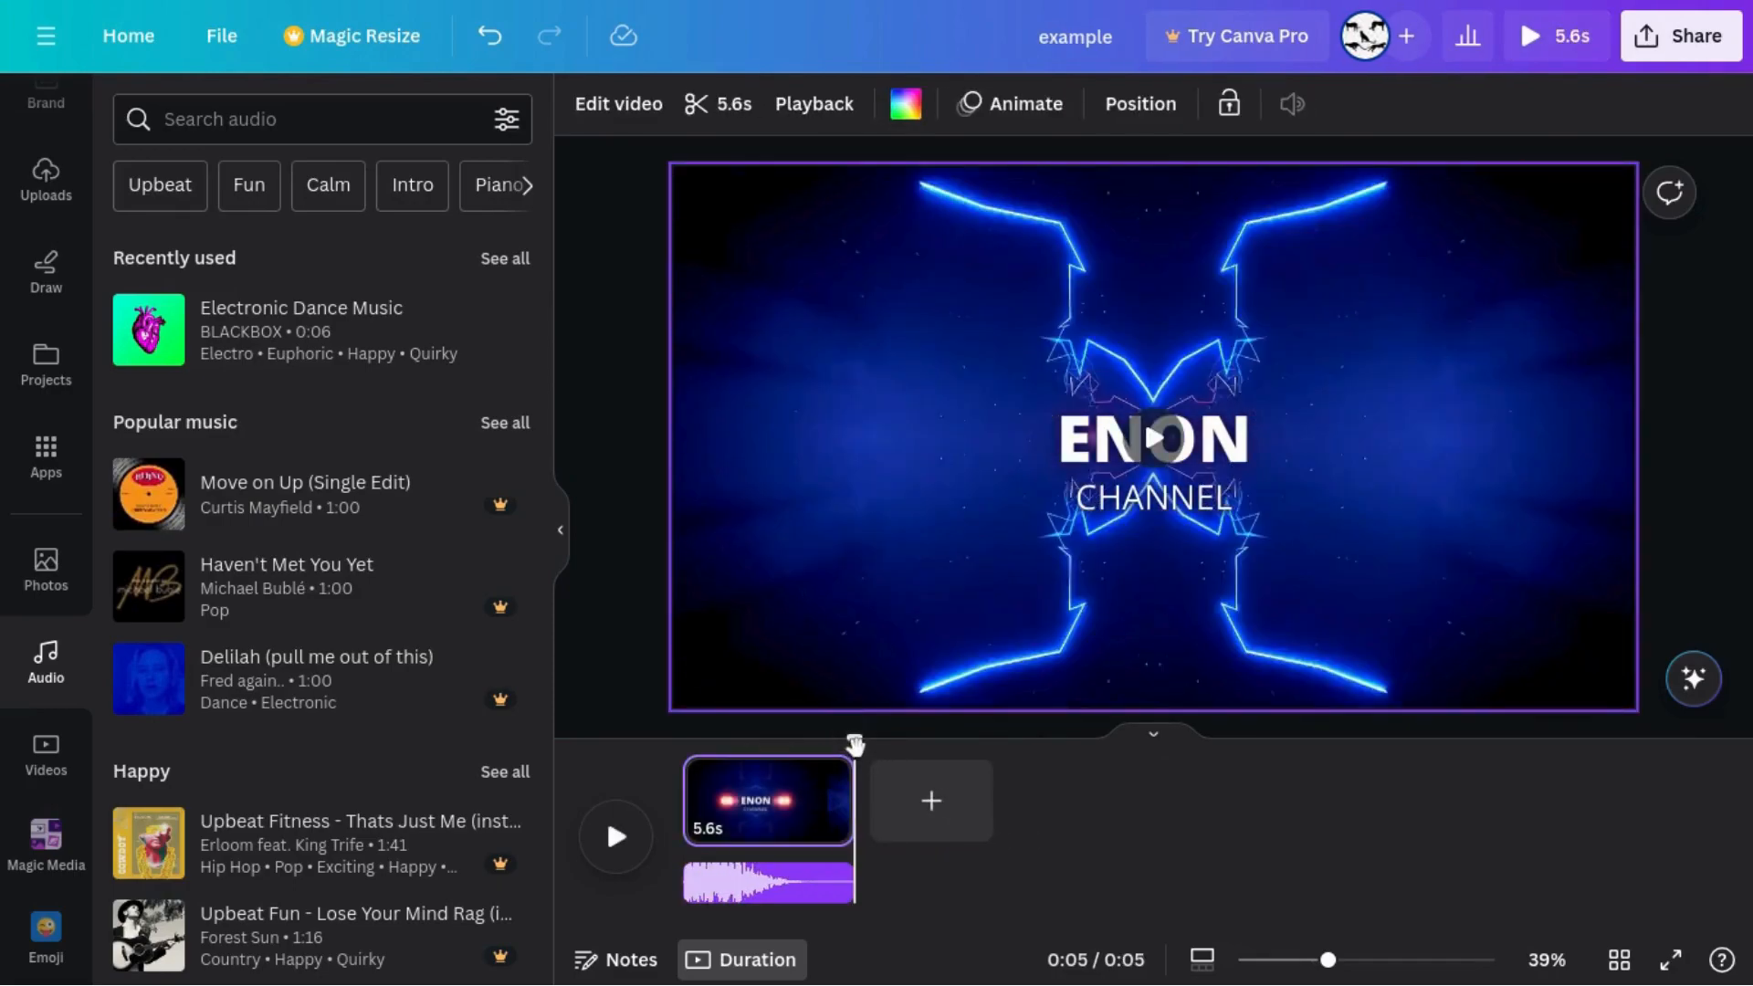
pyautogui.click(616, 836)
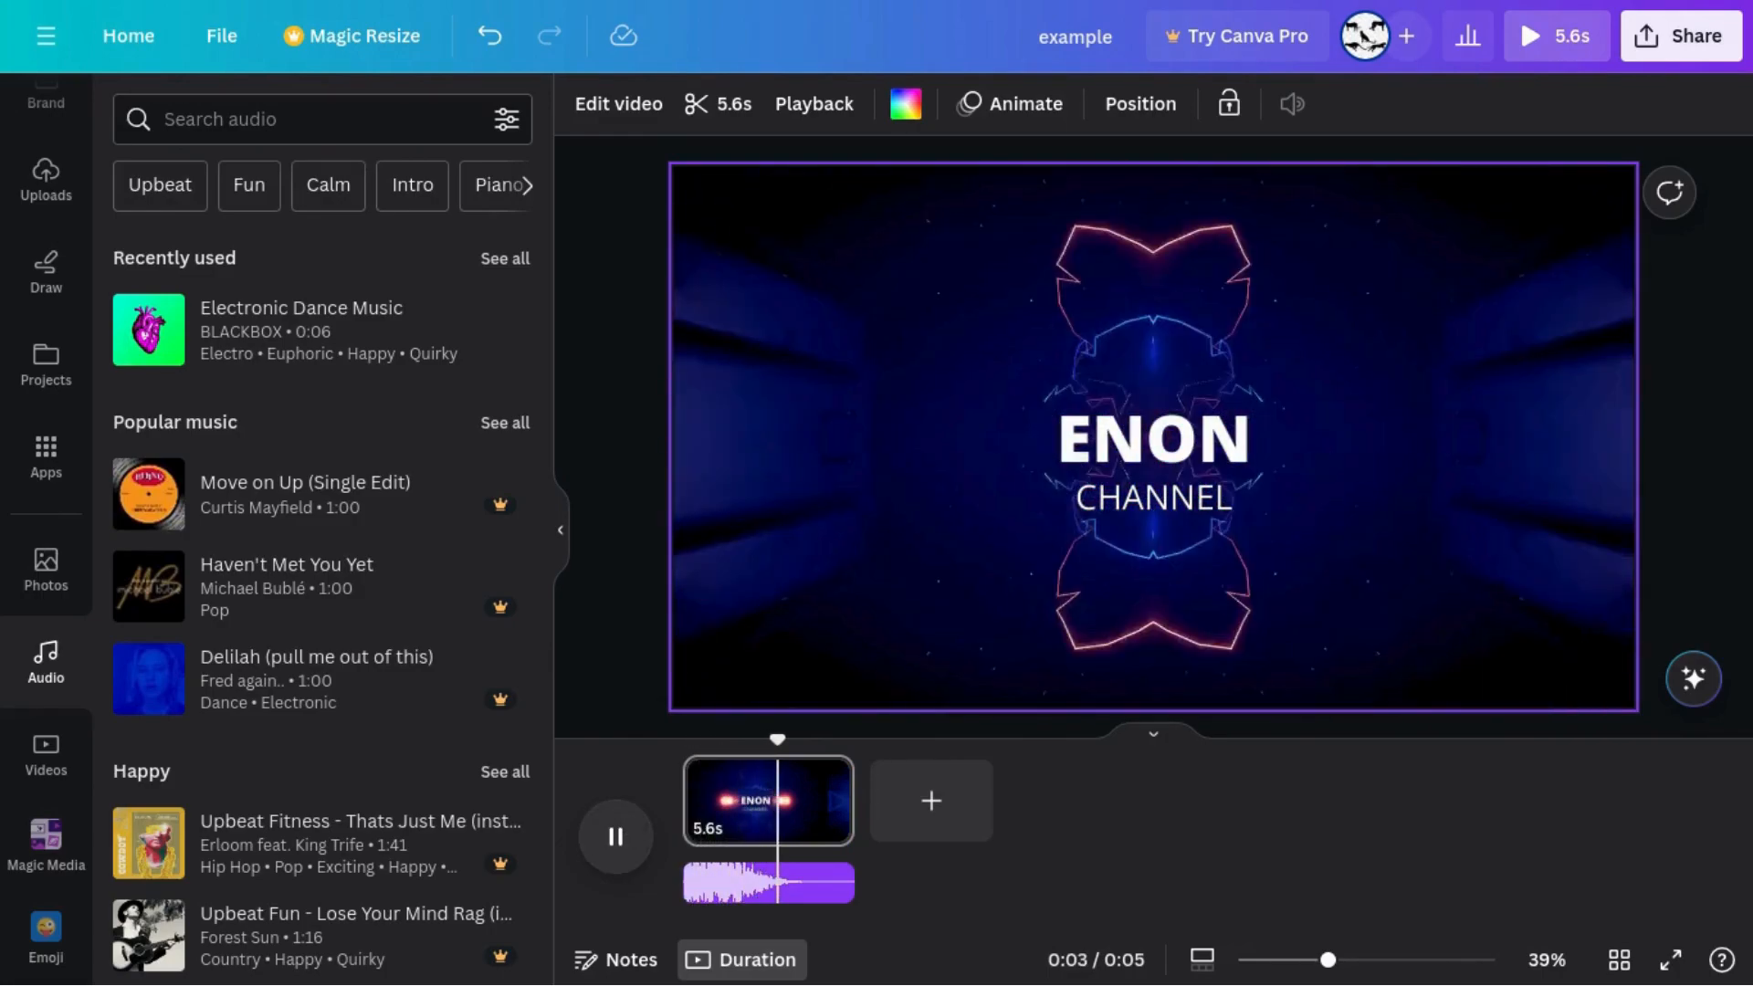
pyautogui.click(626, 829)
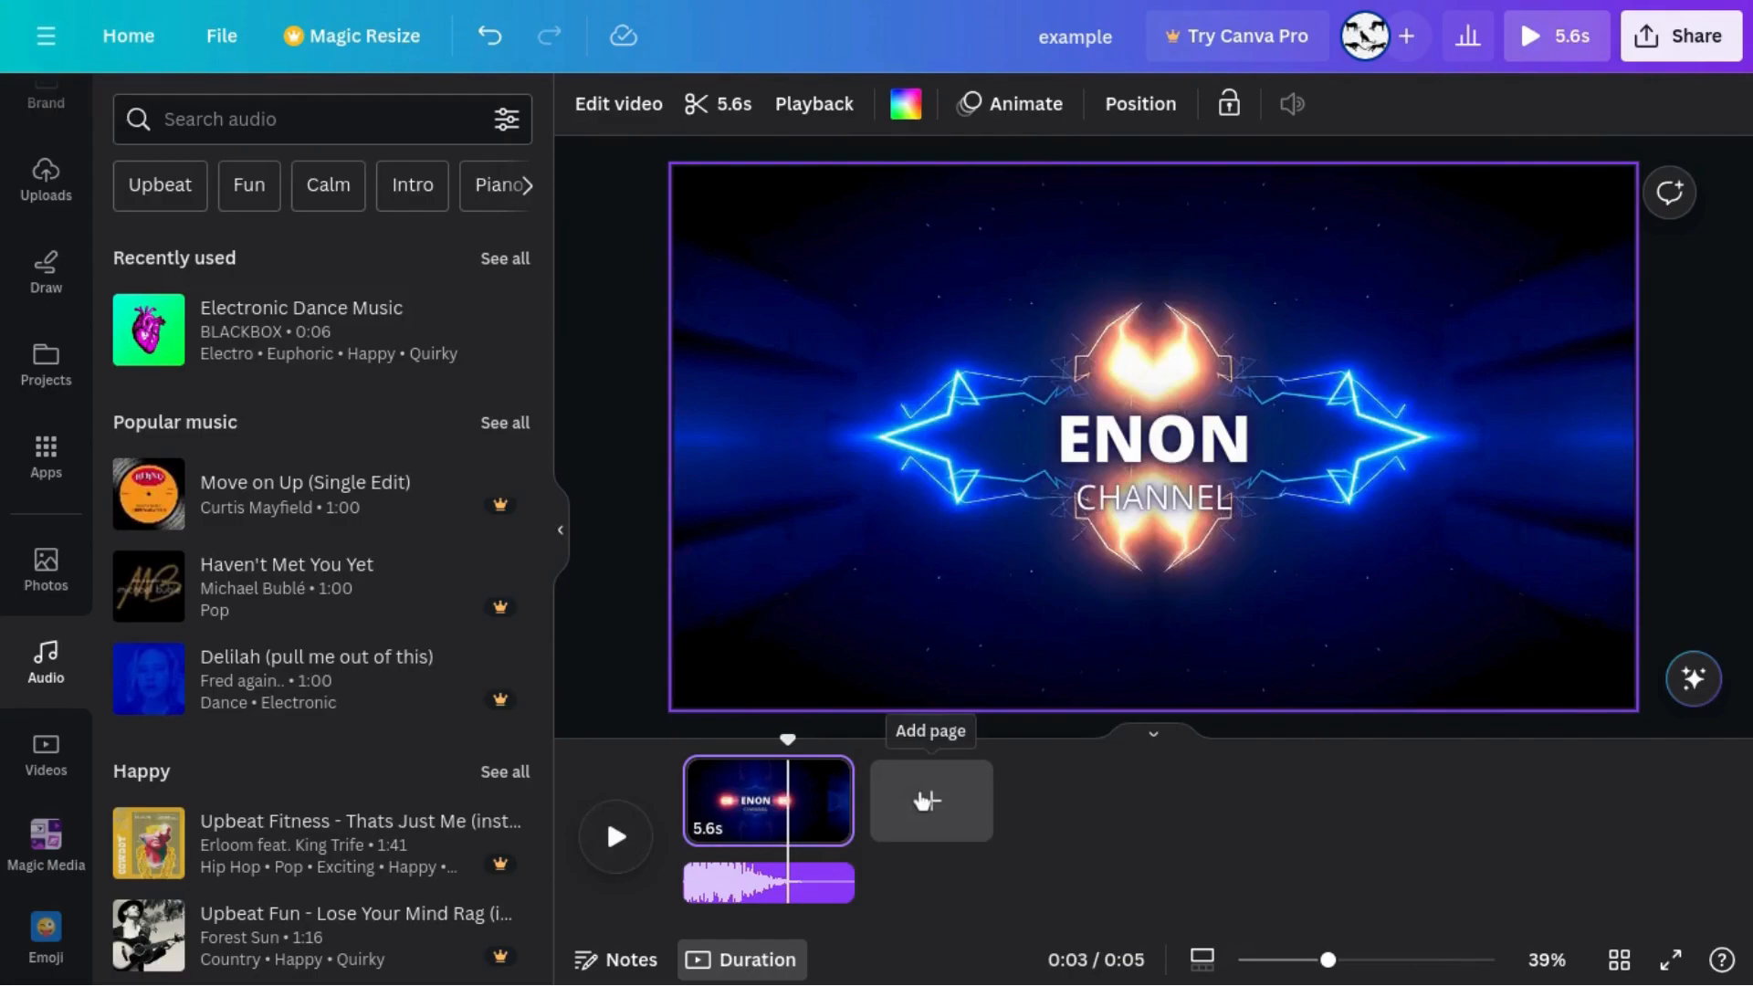
# Add a blank second page and trim the audio track to 5.6 s so it ends with the first page
pyautogui.click(926, 801)
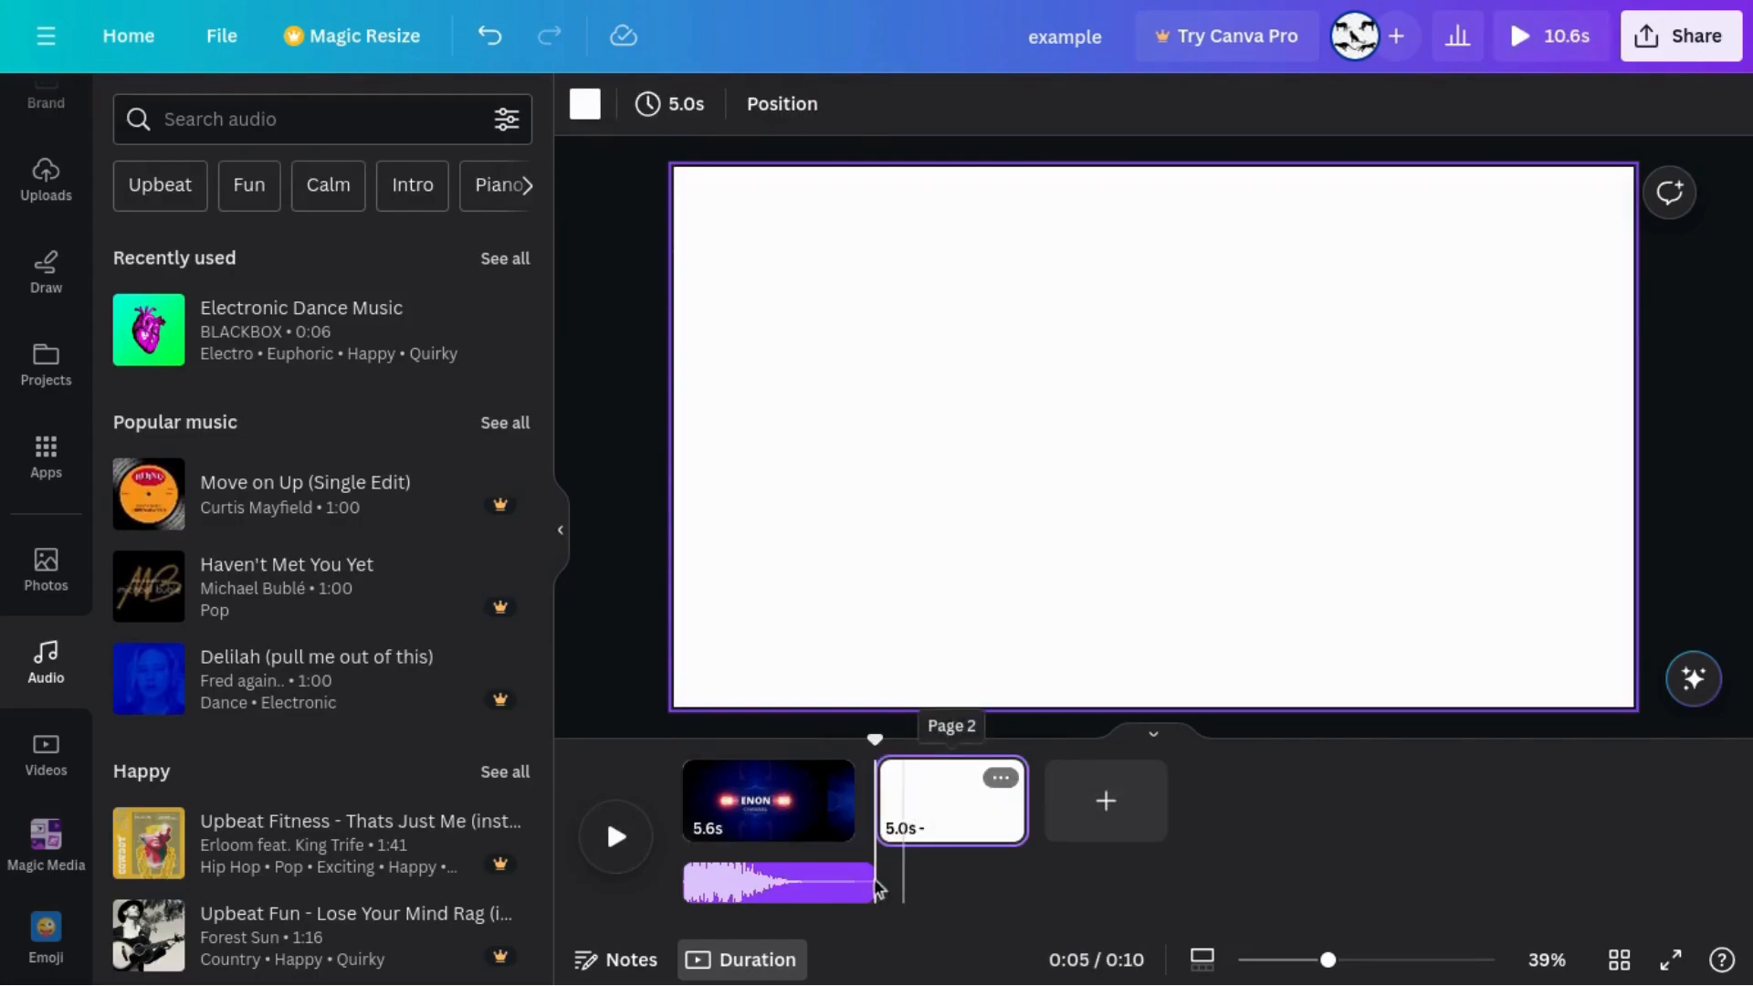
pyautogui.moveTo(874, 882); pyautogui.dragTo(851, 886)
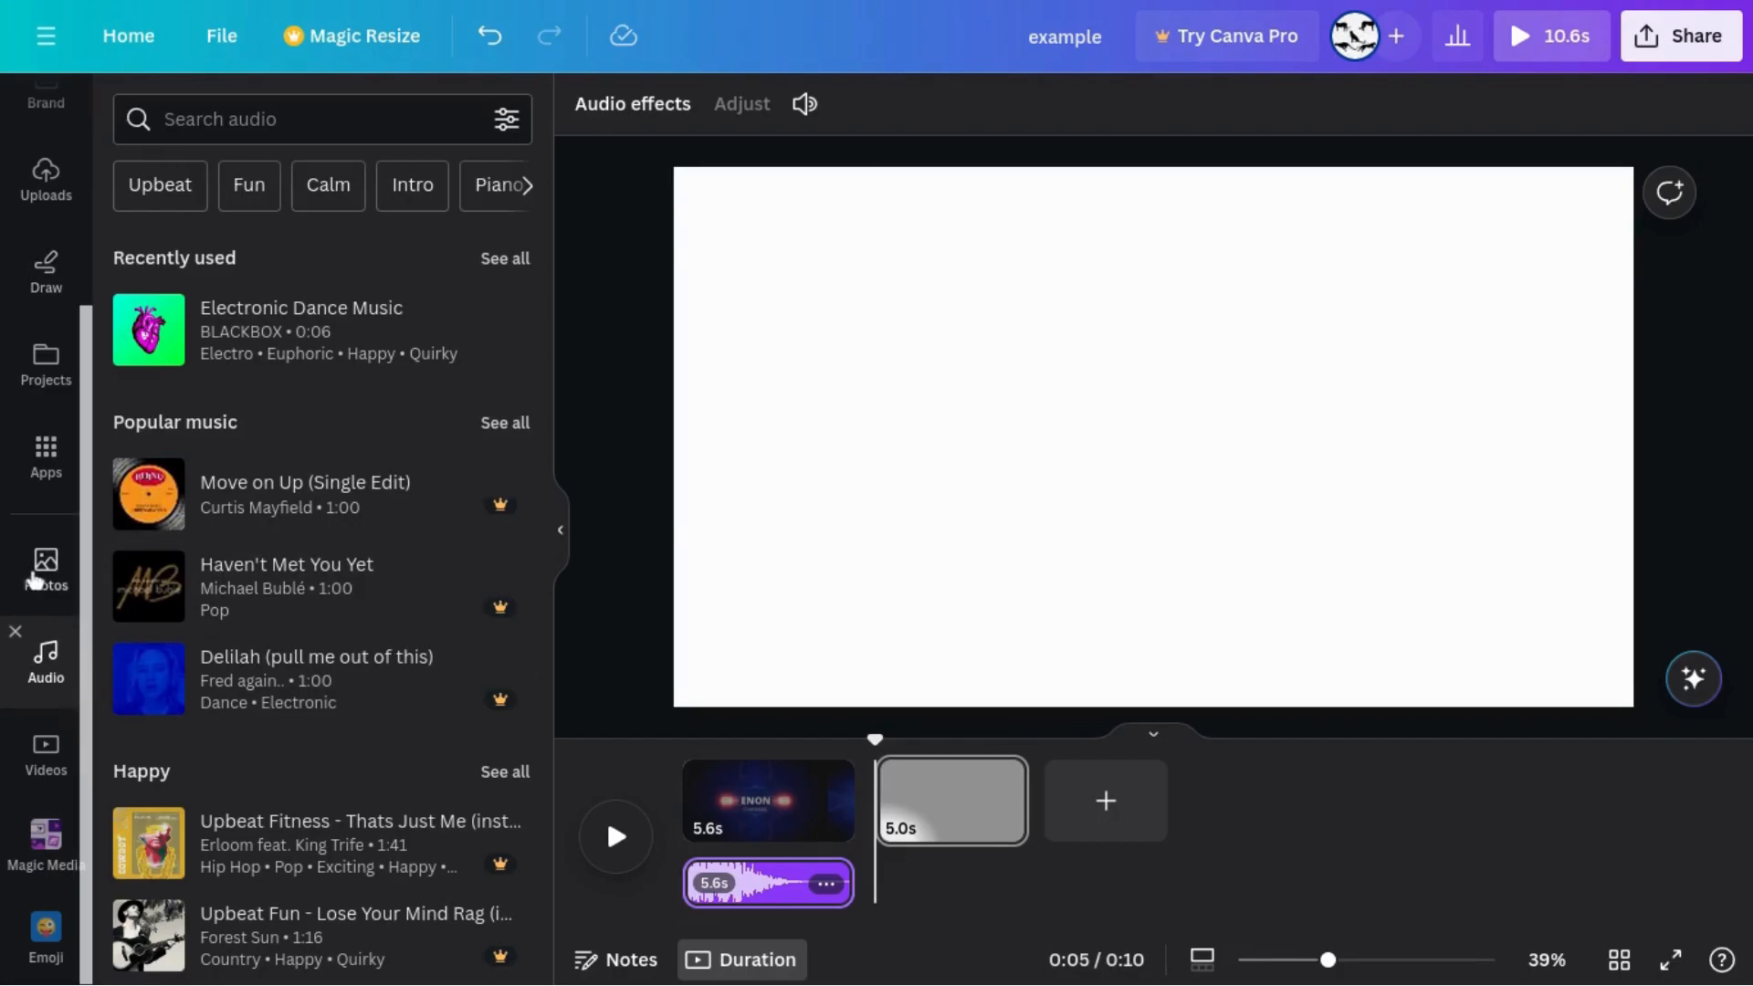
# Browse the elements library and search it for jaguar
pyautogui.scroll(3, 35, 577)
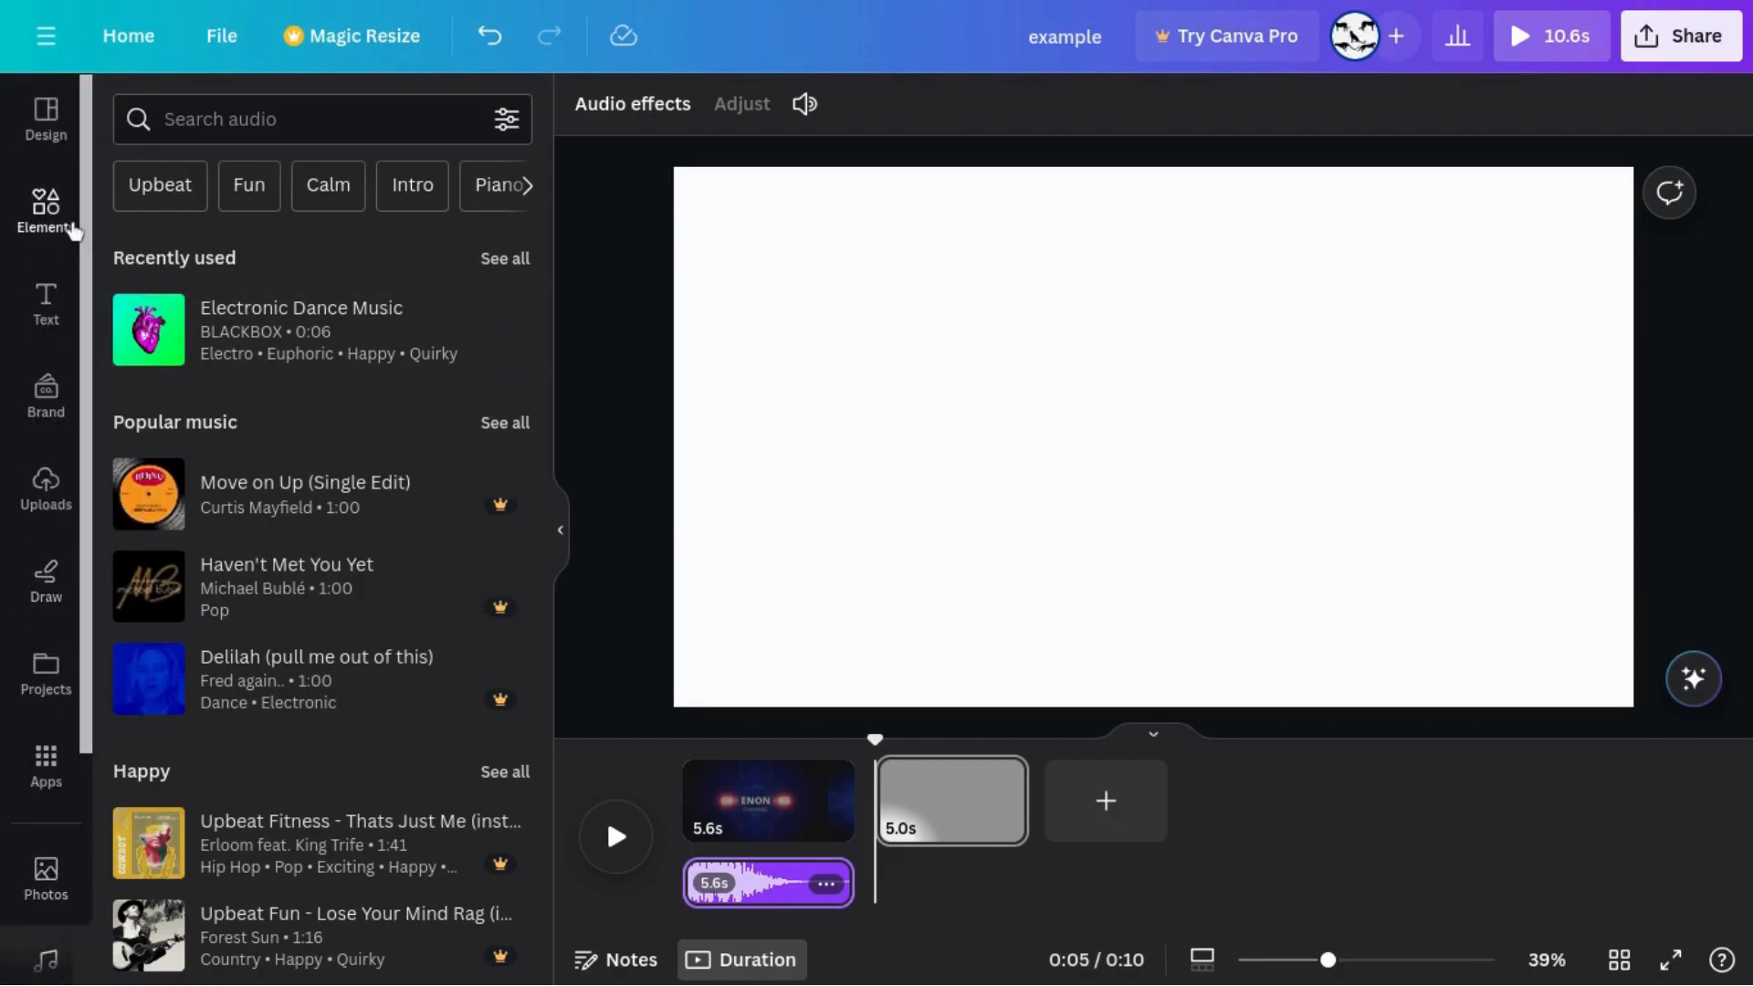
pyautogui.click(73, 228)
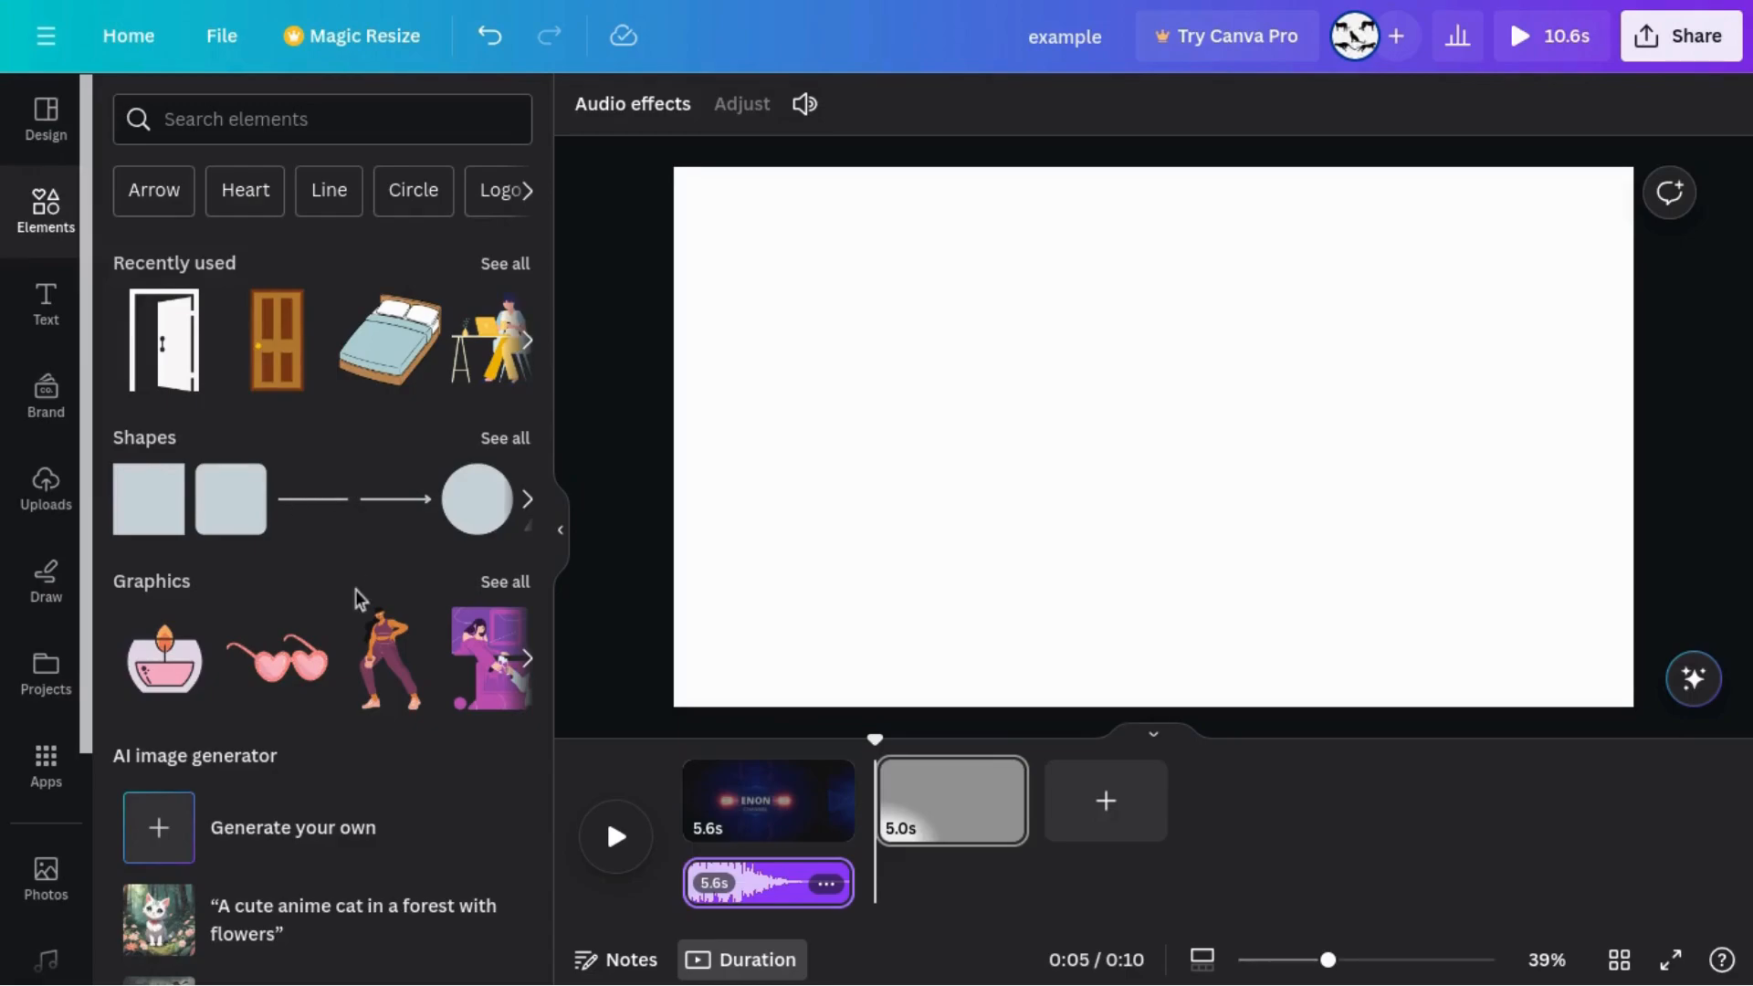
pyautogui.scroll(-6, 356, 598)
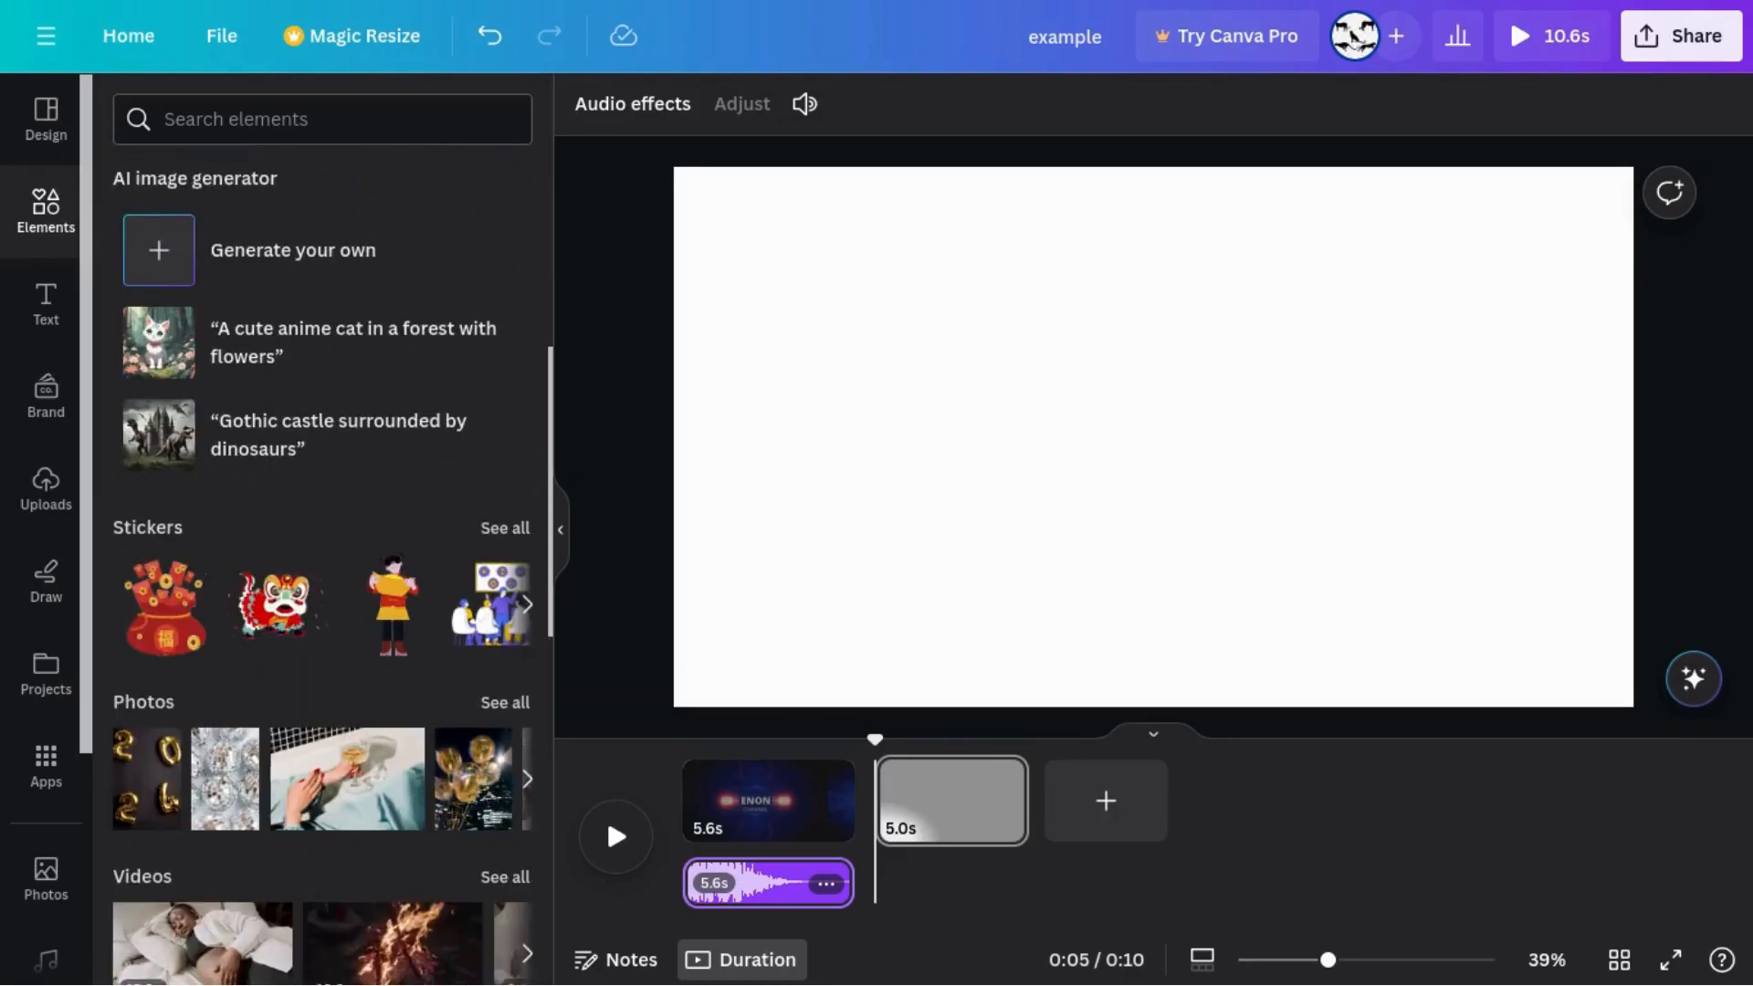
pyautogui.scroll(-5, 320, 548)
pyautogui.scroll(12, 320, 548)
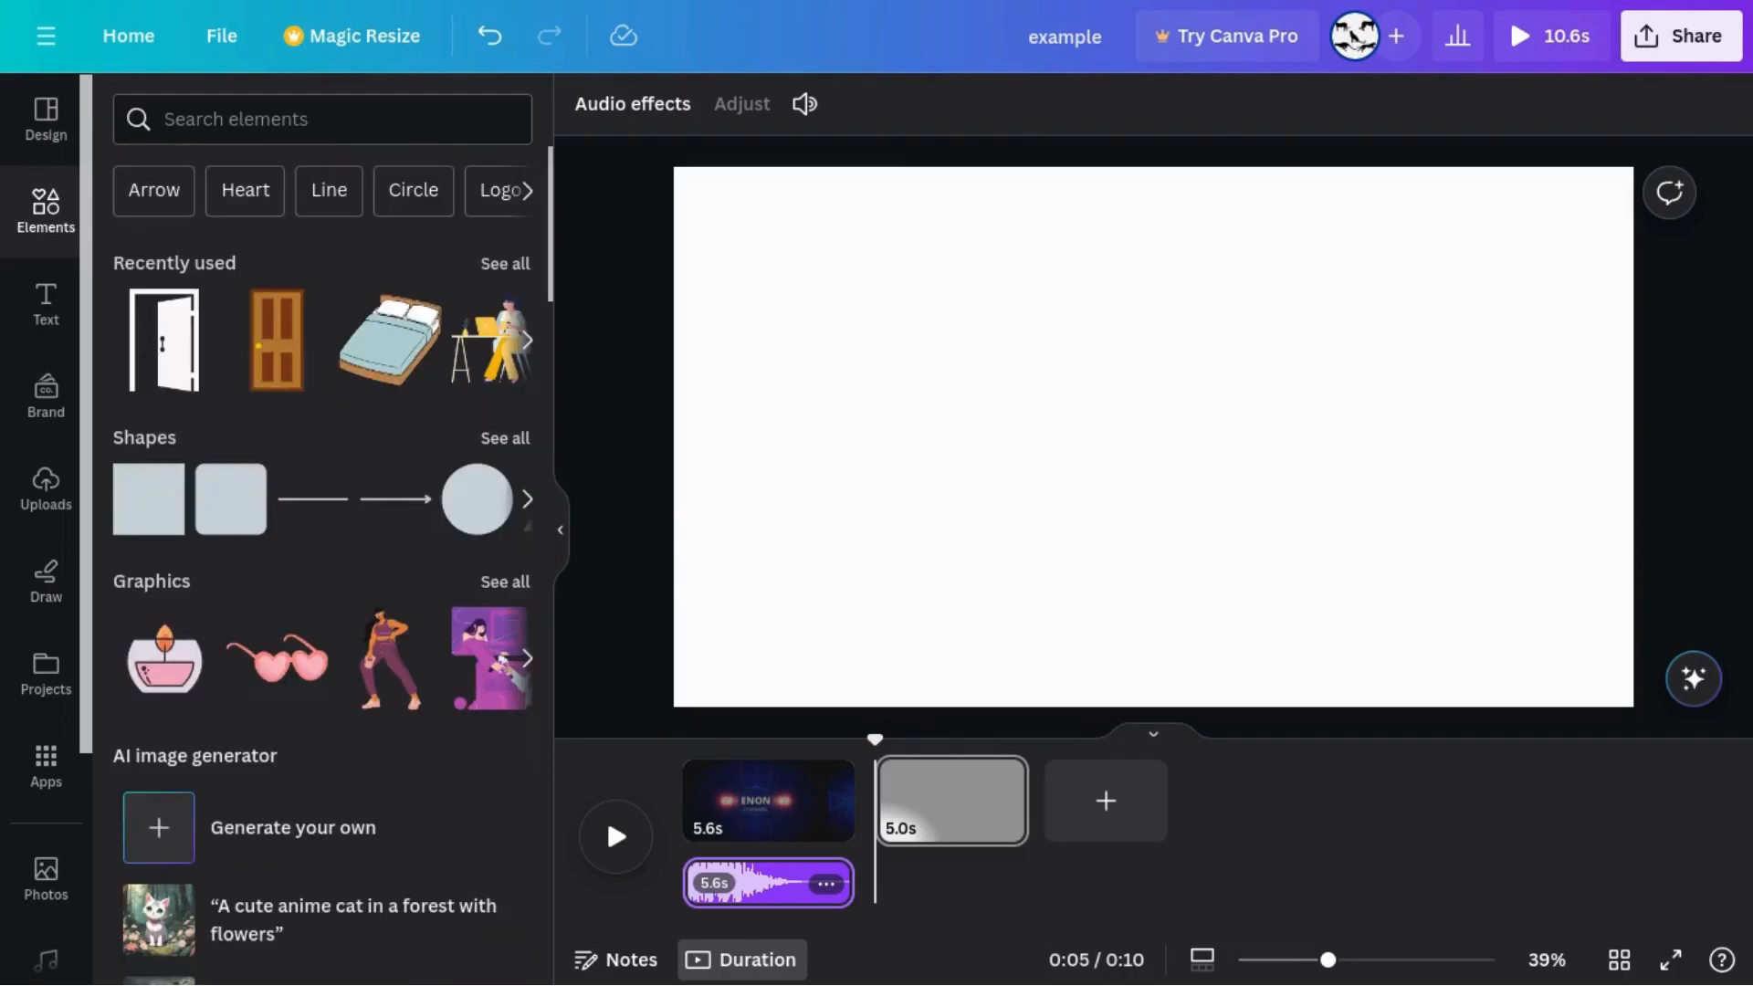
pyautogui.click(281, 120)
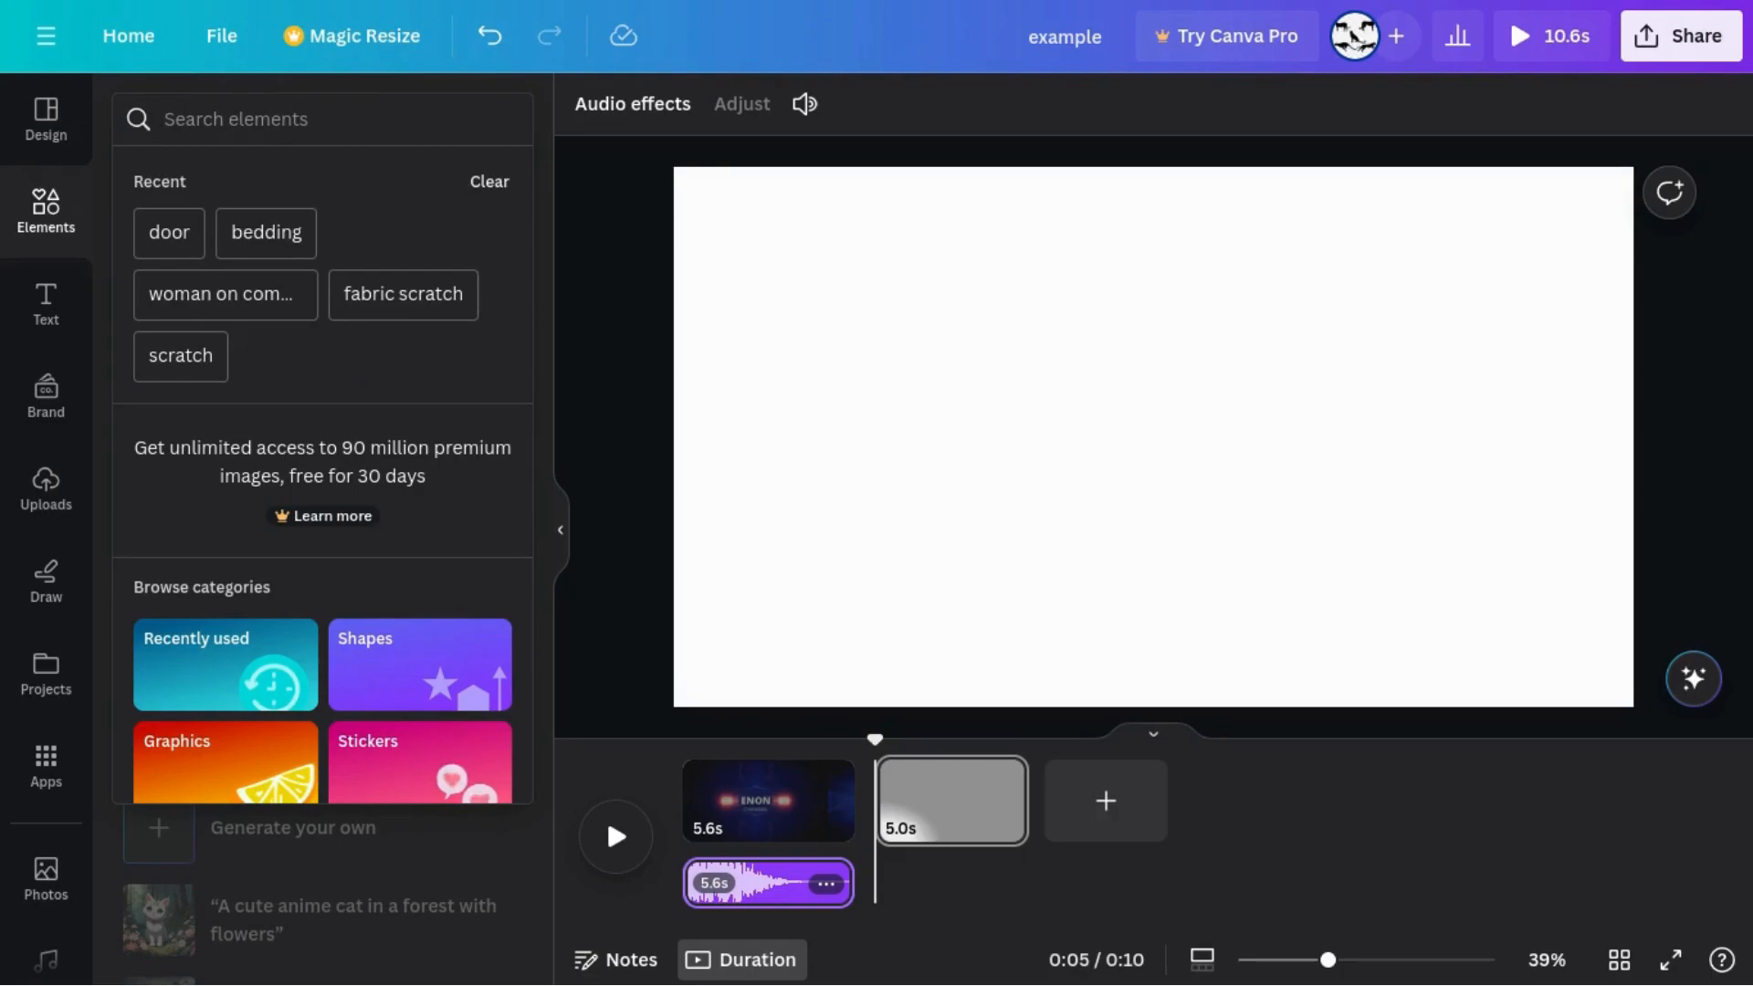
pyautogui.write('ja')
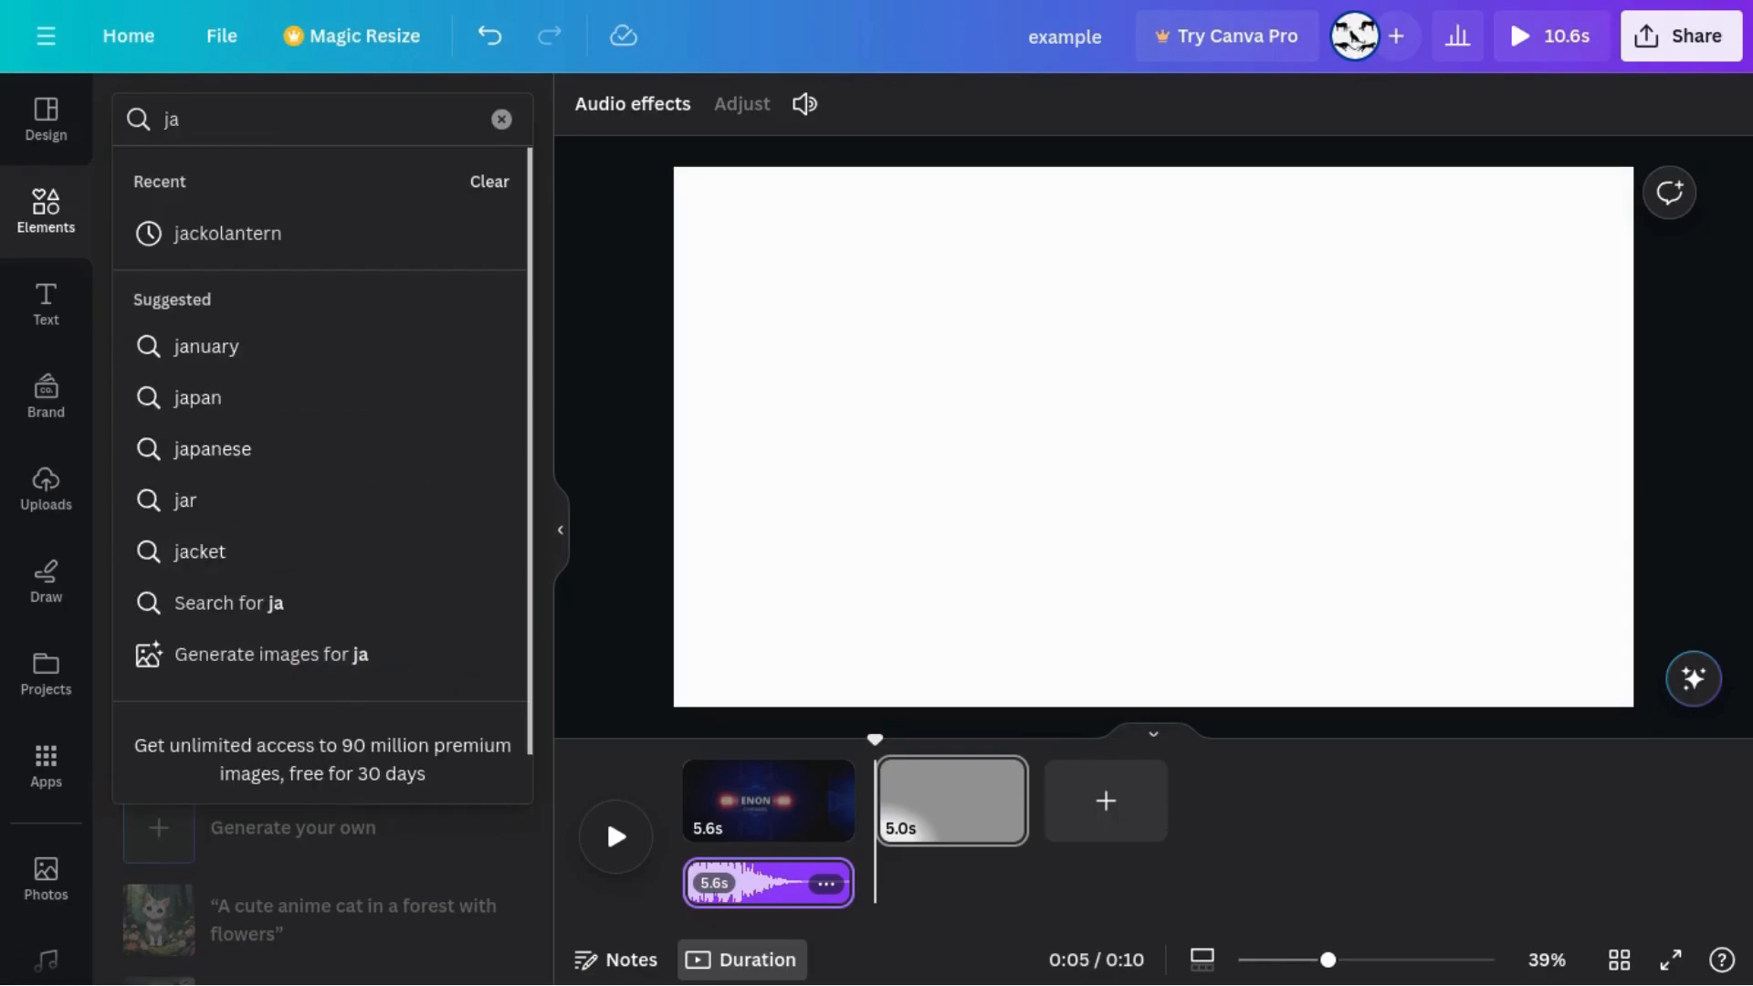
pyautogui.write('guar')
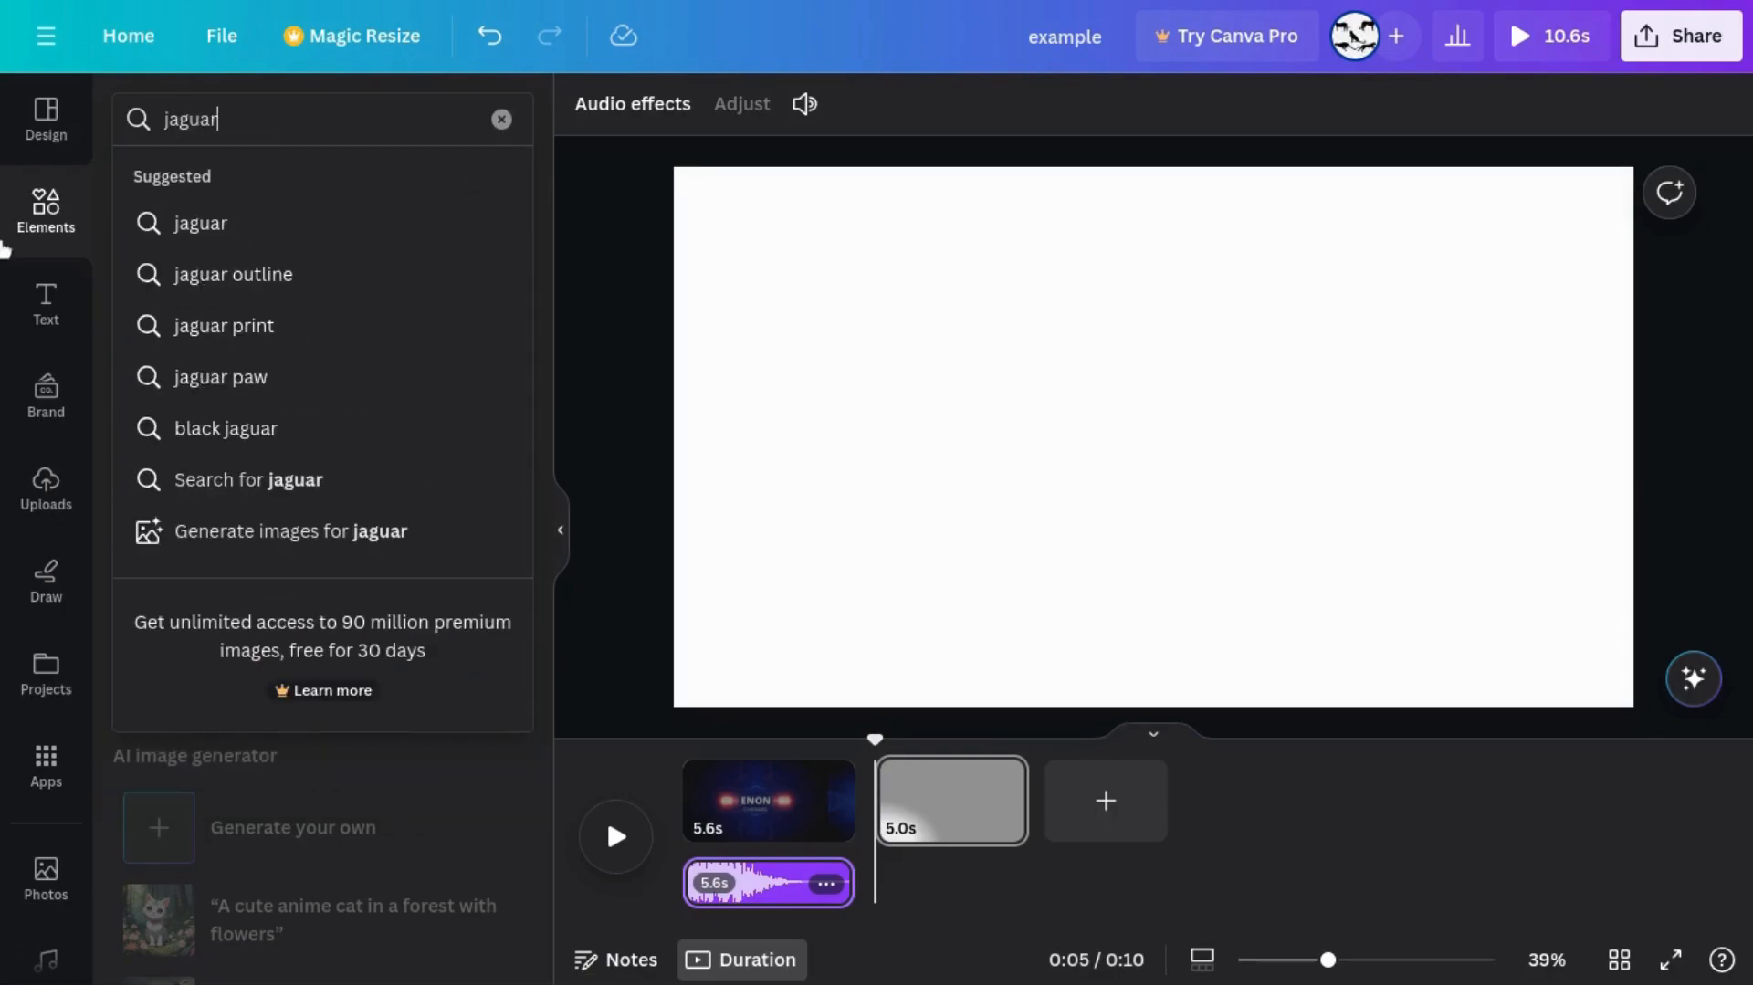
pyautogui.click(183, 230)
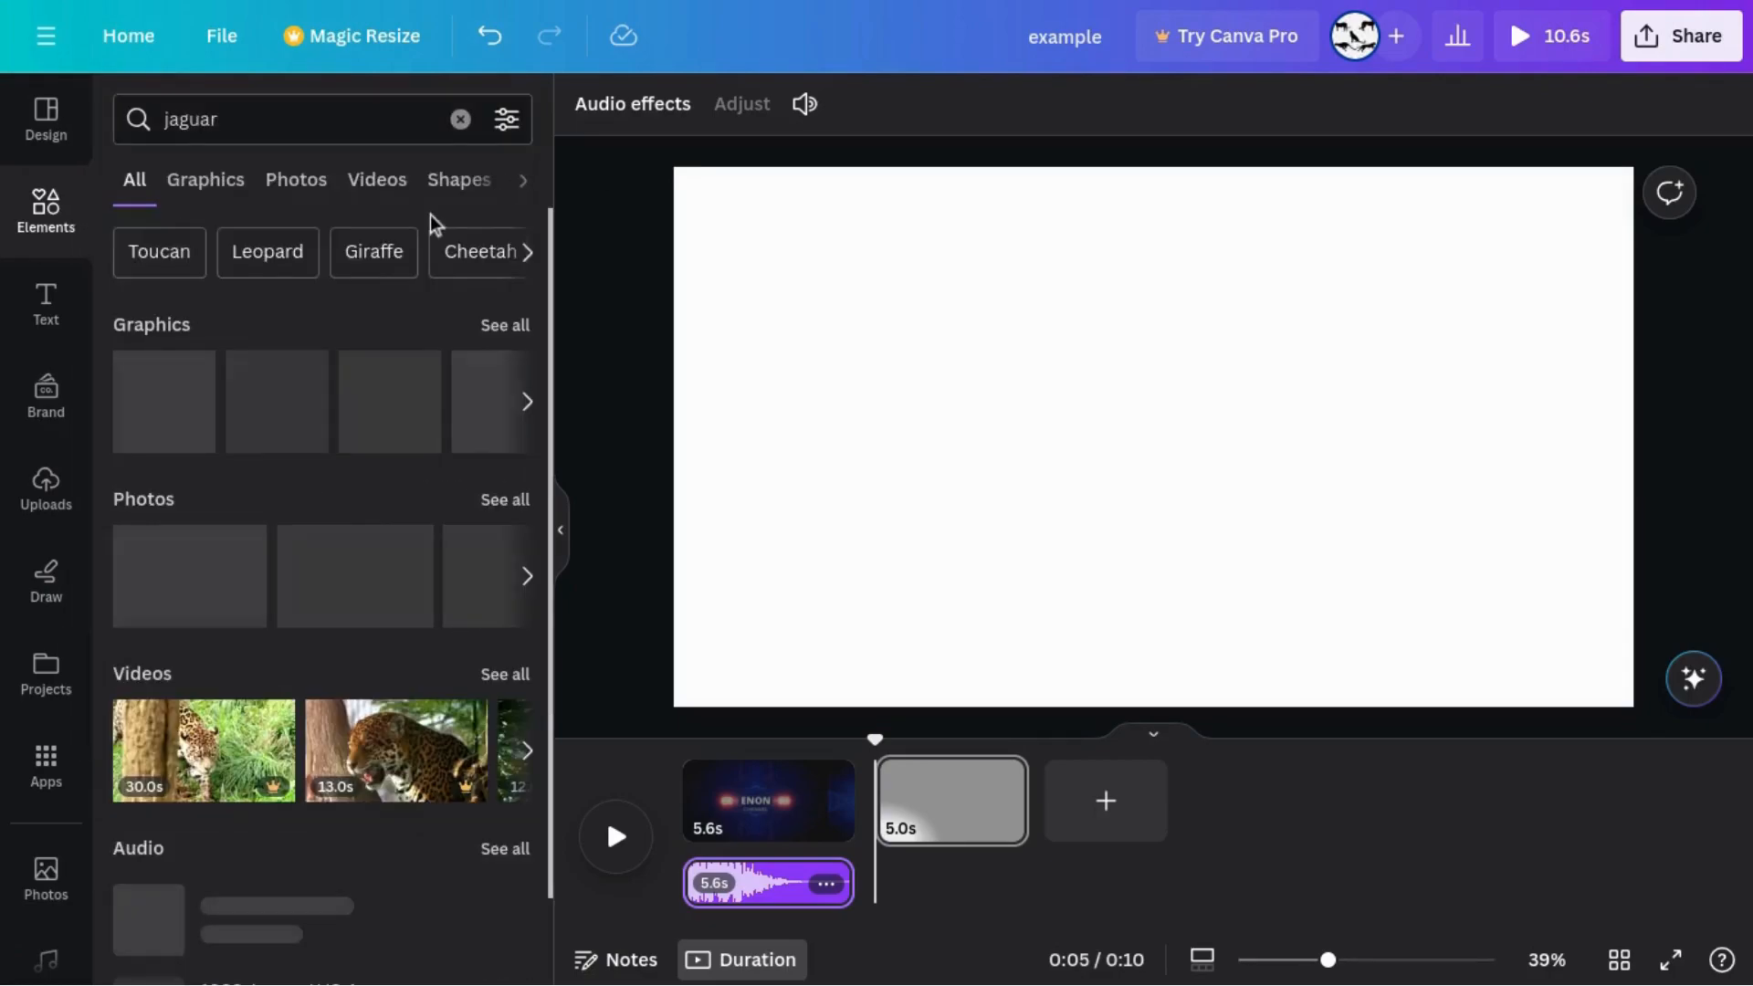
# Add the front-facing jaguar head graphic to the second page, enlarge it and place it in the page's lower-left corner
pyautogui.click(527, 402)
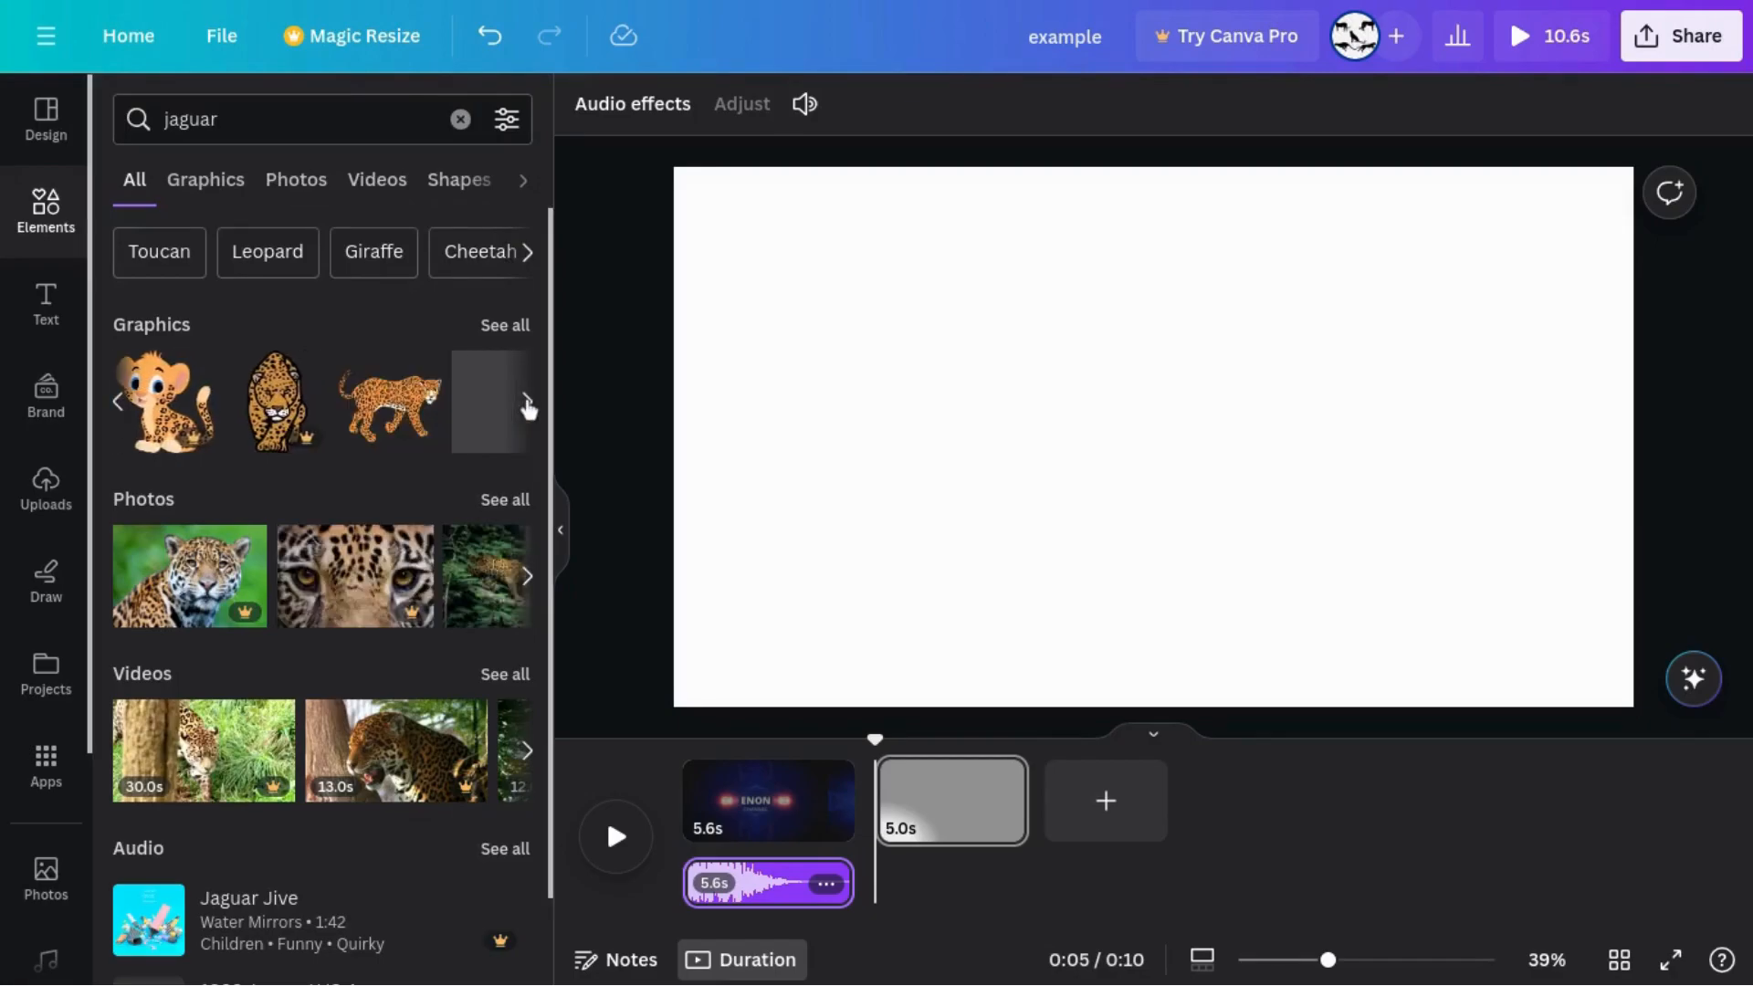
pyautogui.click(526, 403)
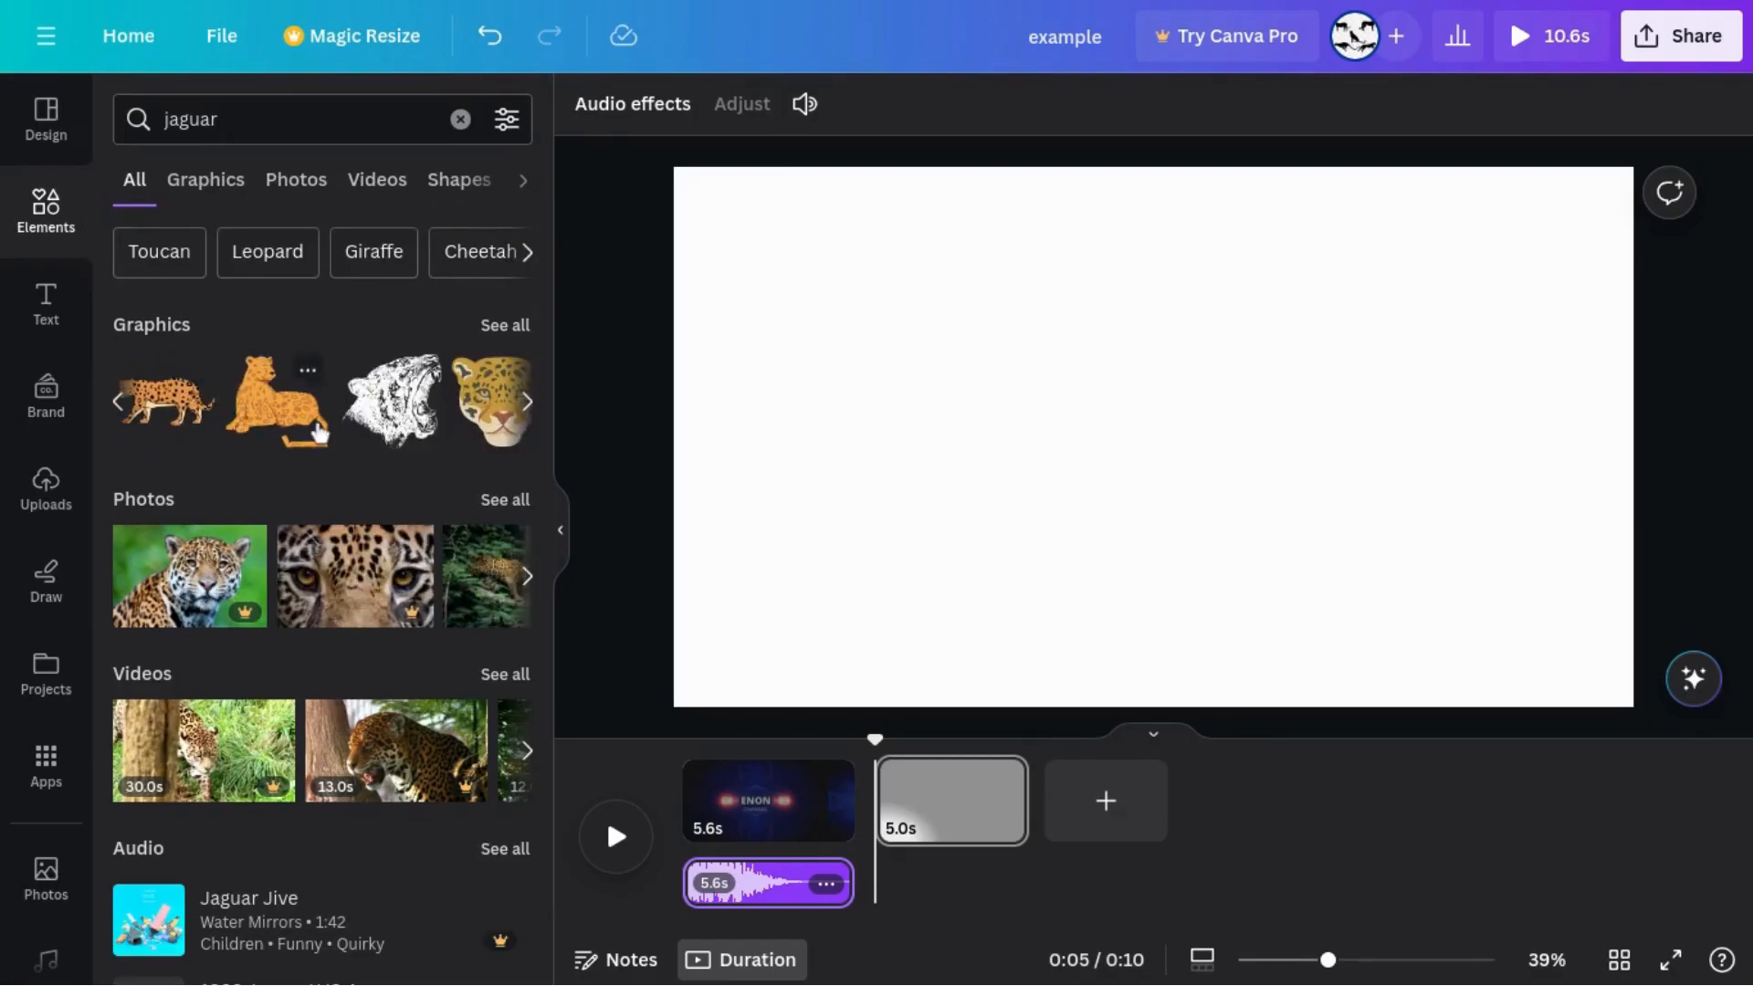
pyautogui.click(463, 443)
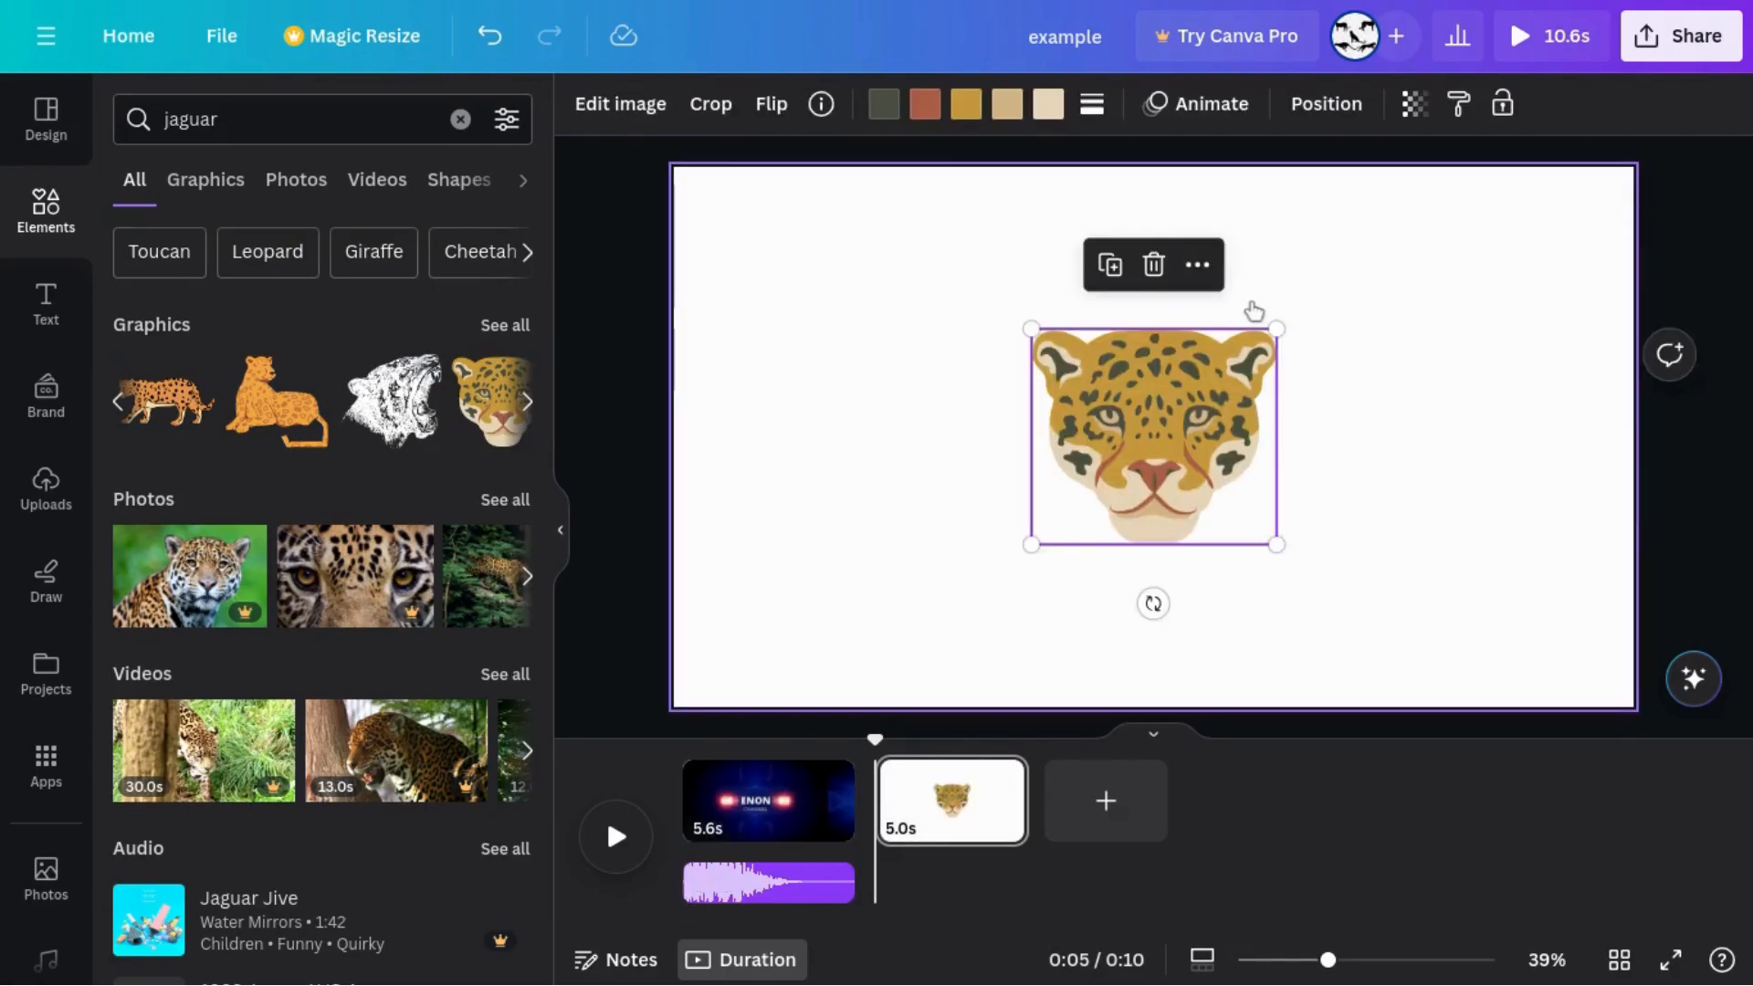
pyautogui.moveTo(1029, 326); pyautogui.dragTo(923, 231)
pyautogui.moveTo(1113, 438); pyautogui.dragTo(862, 605)
# Preview the element animations for the jaguar head and apply Pop to it, on enter only
pyautogui.click(1234, 102)
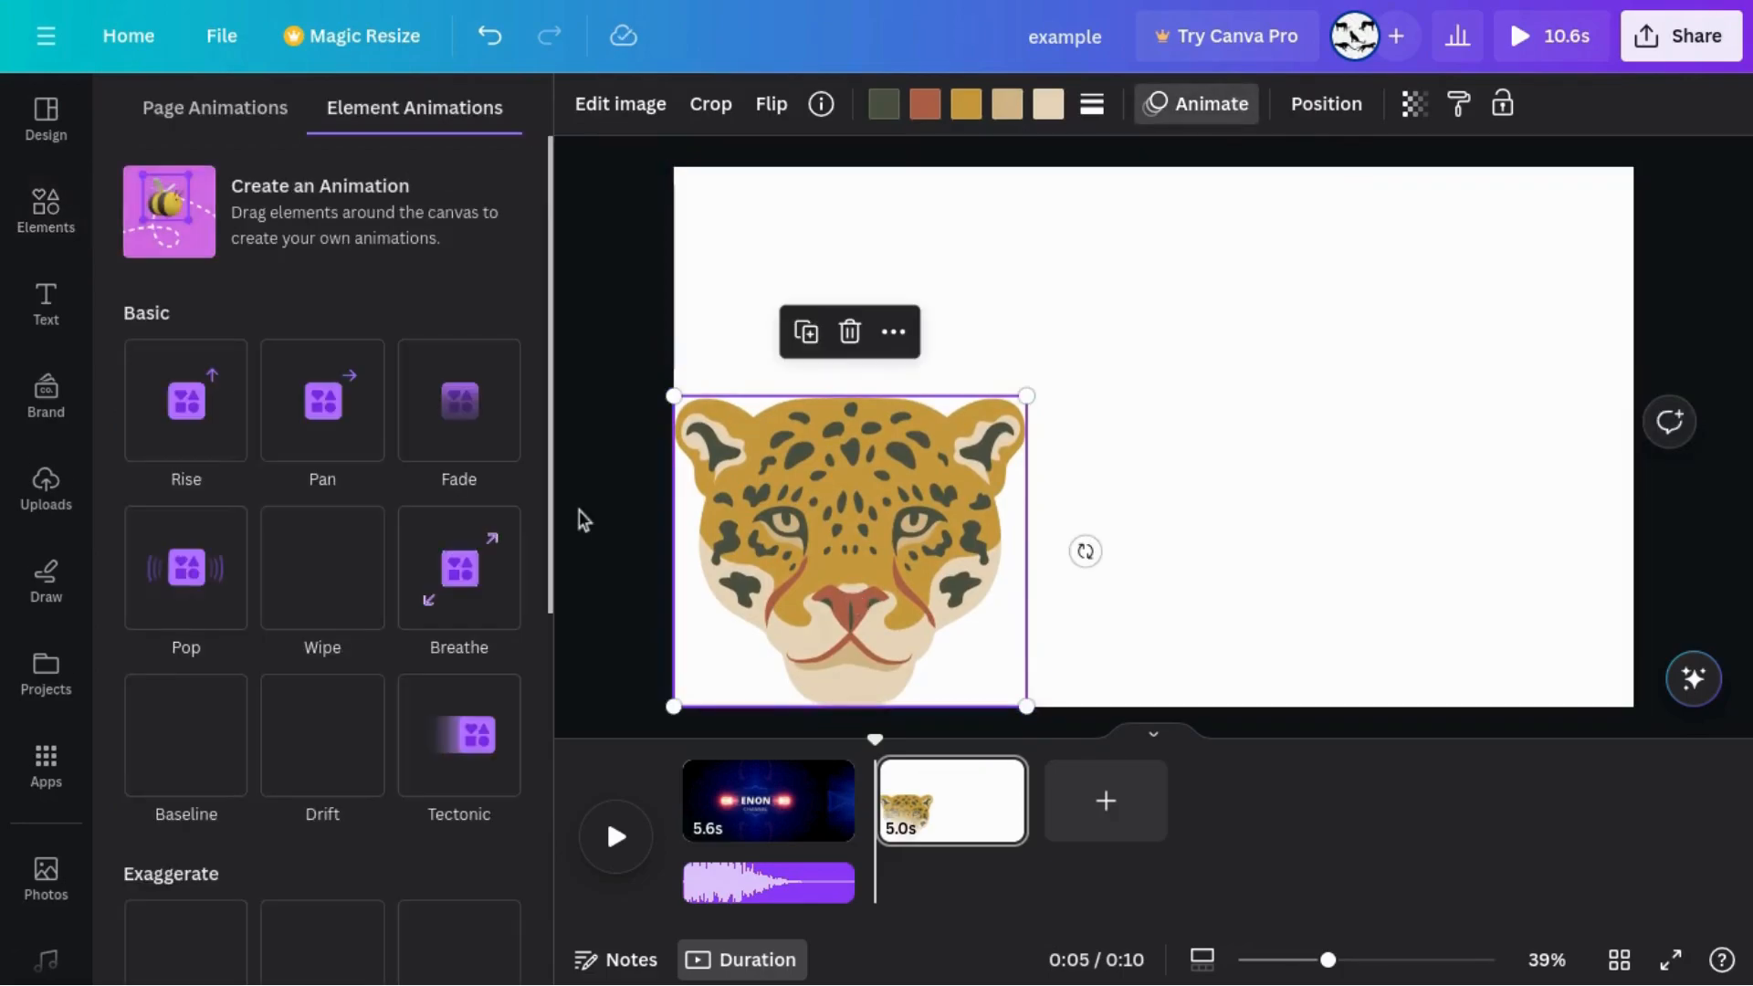
pyautogui.scroll(-3, 362, 511)
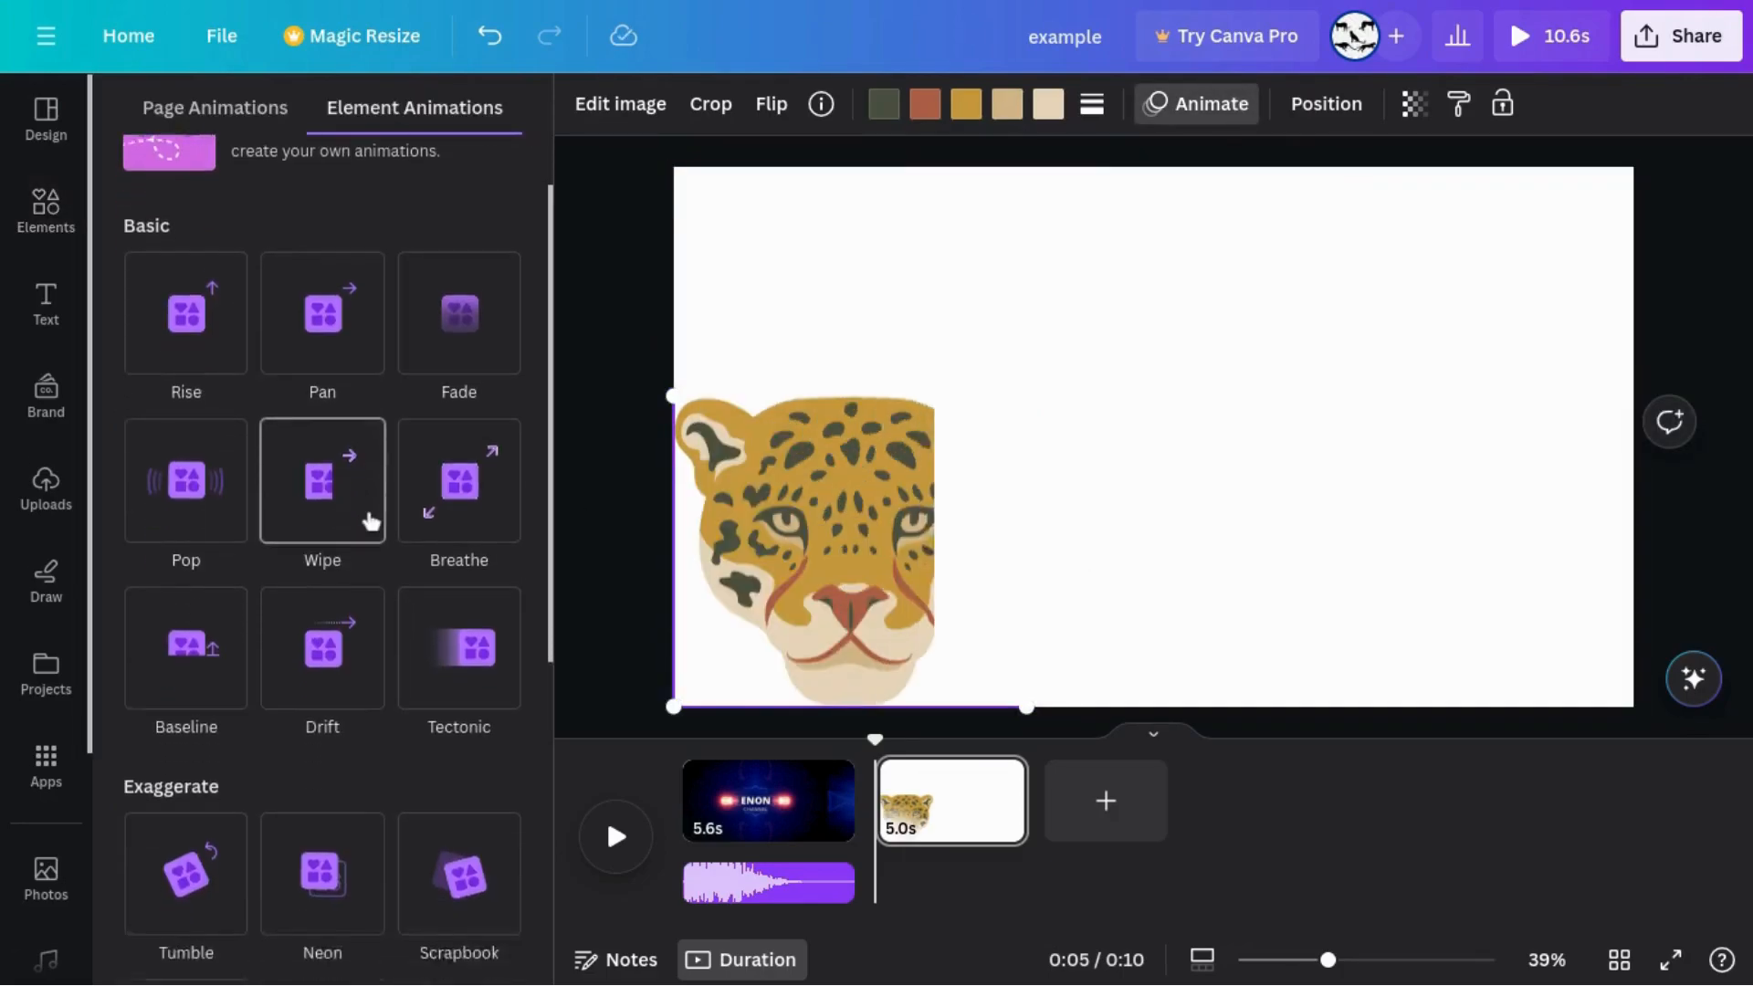
pyautogui.scroll(3, 362, 516)
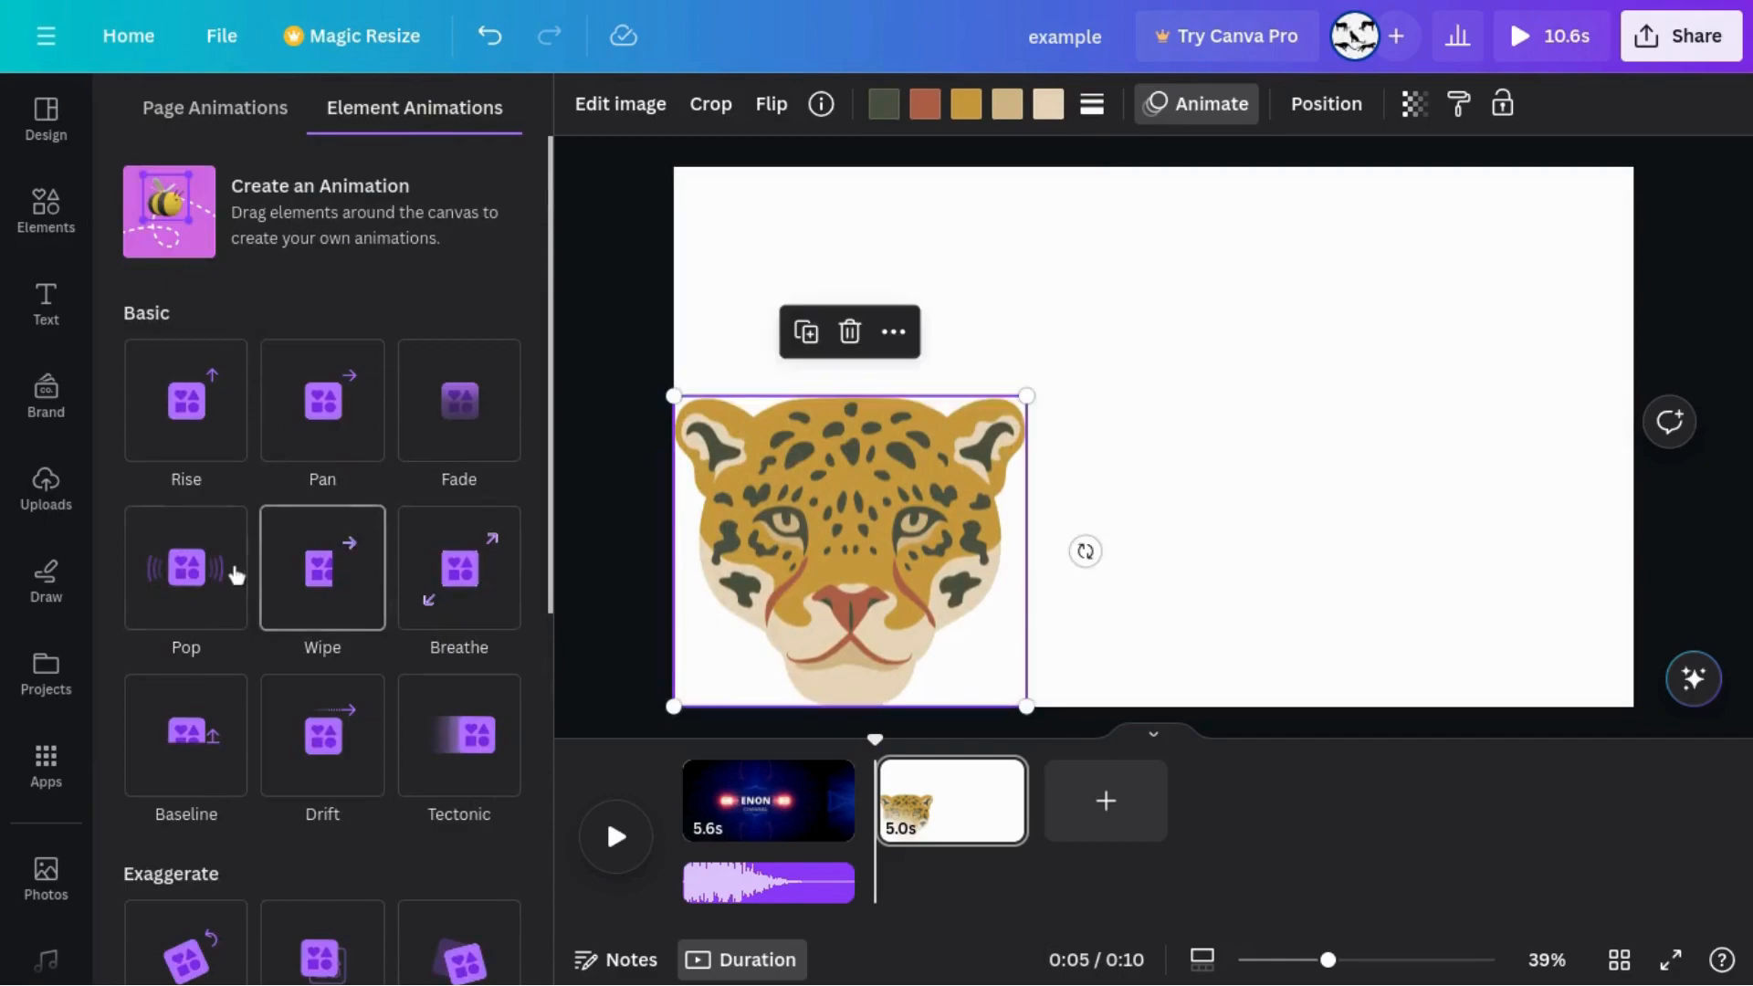
pyautogui.click(443, 758)
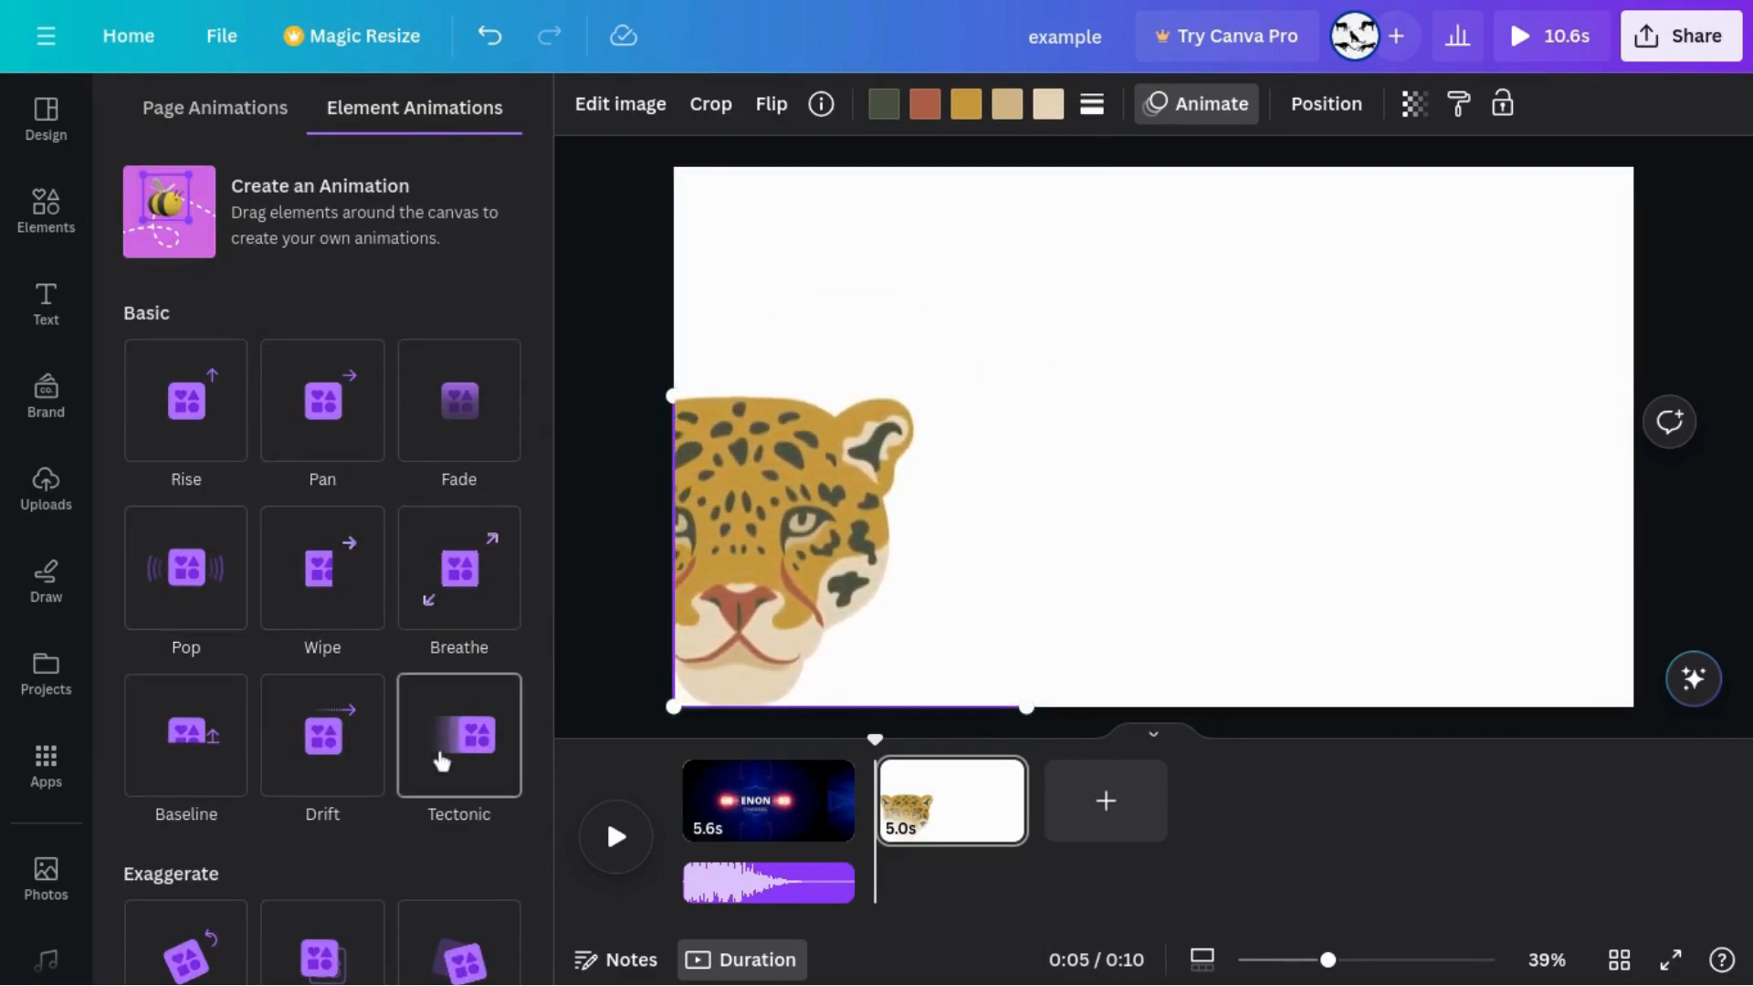
pyautogui.click(241, 577)
pyautogui.click(151, 726)
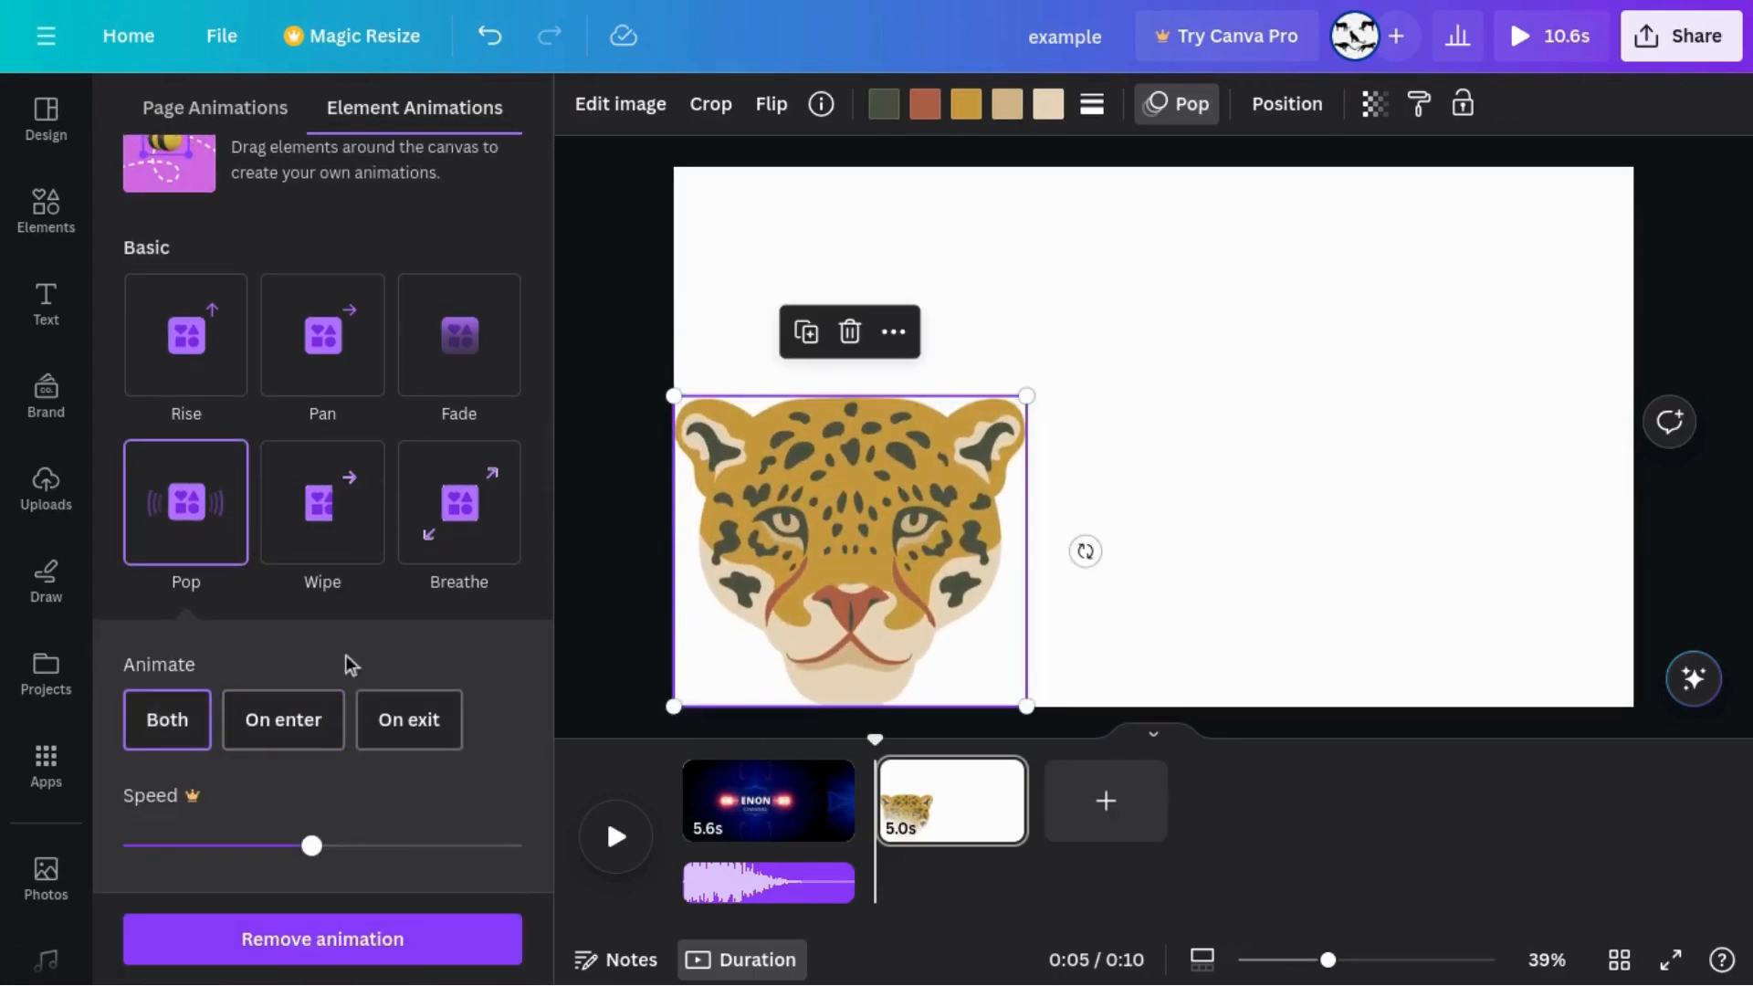
pyautogui.click(258, 719)
pyautogui.click(604, 623)
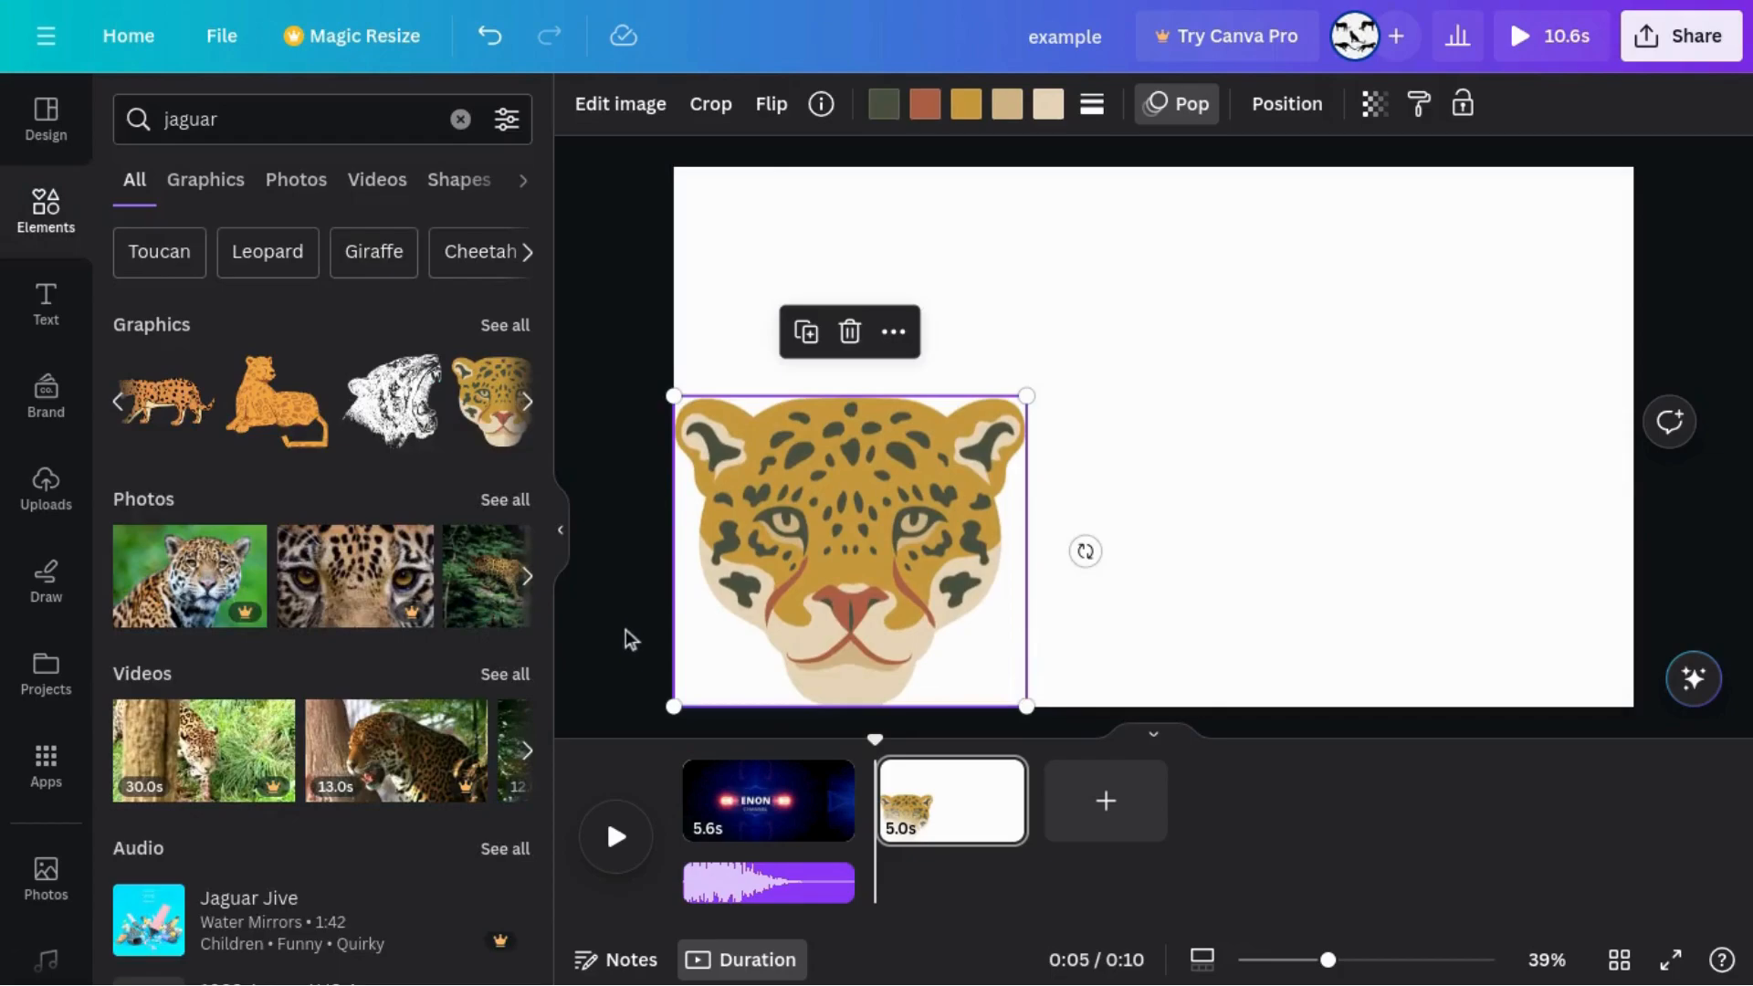
pyautogui.click(625, 630)
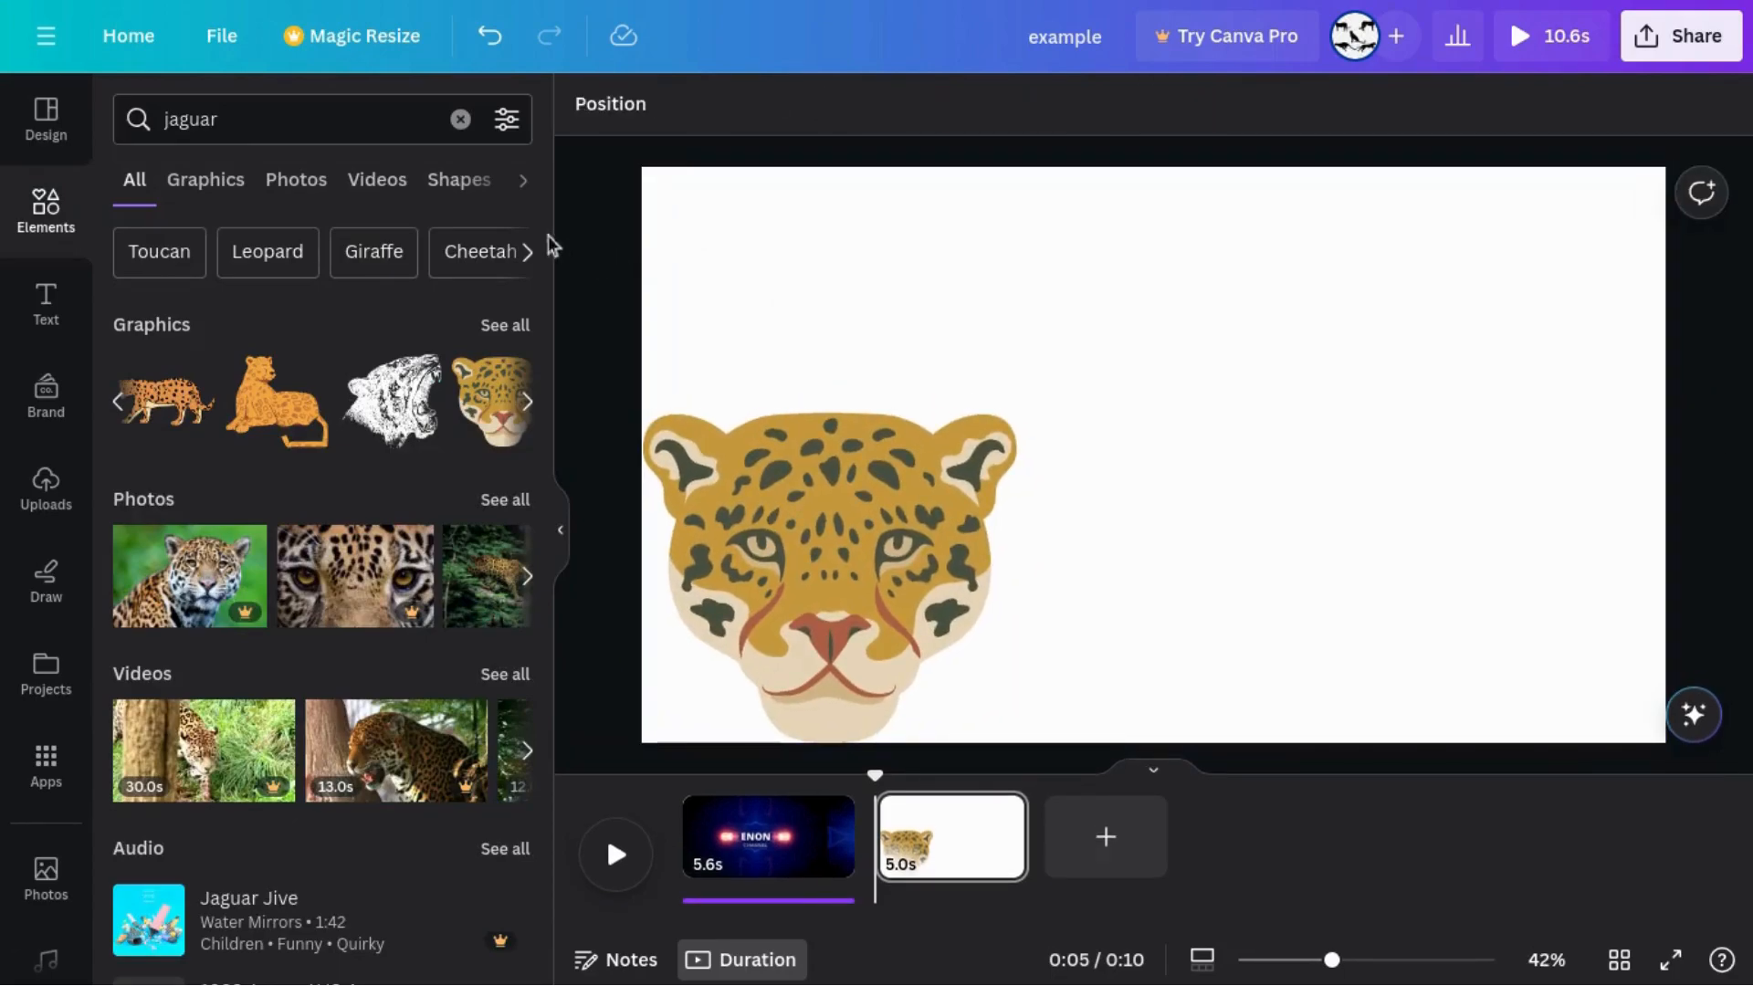
# Replace the element search with speech bubble
pyautogui.click(460, 119)
pyautogui.write('speech')
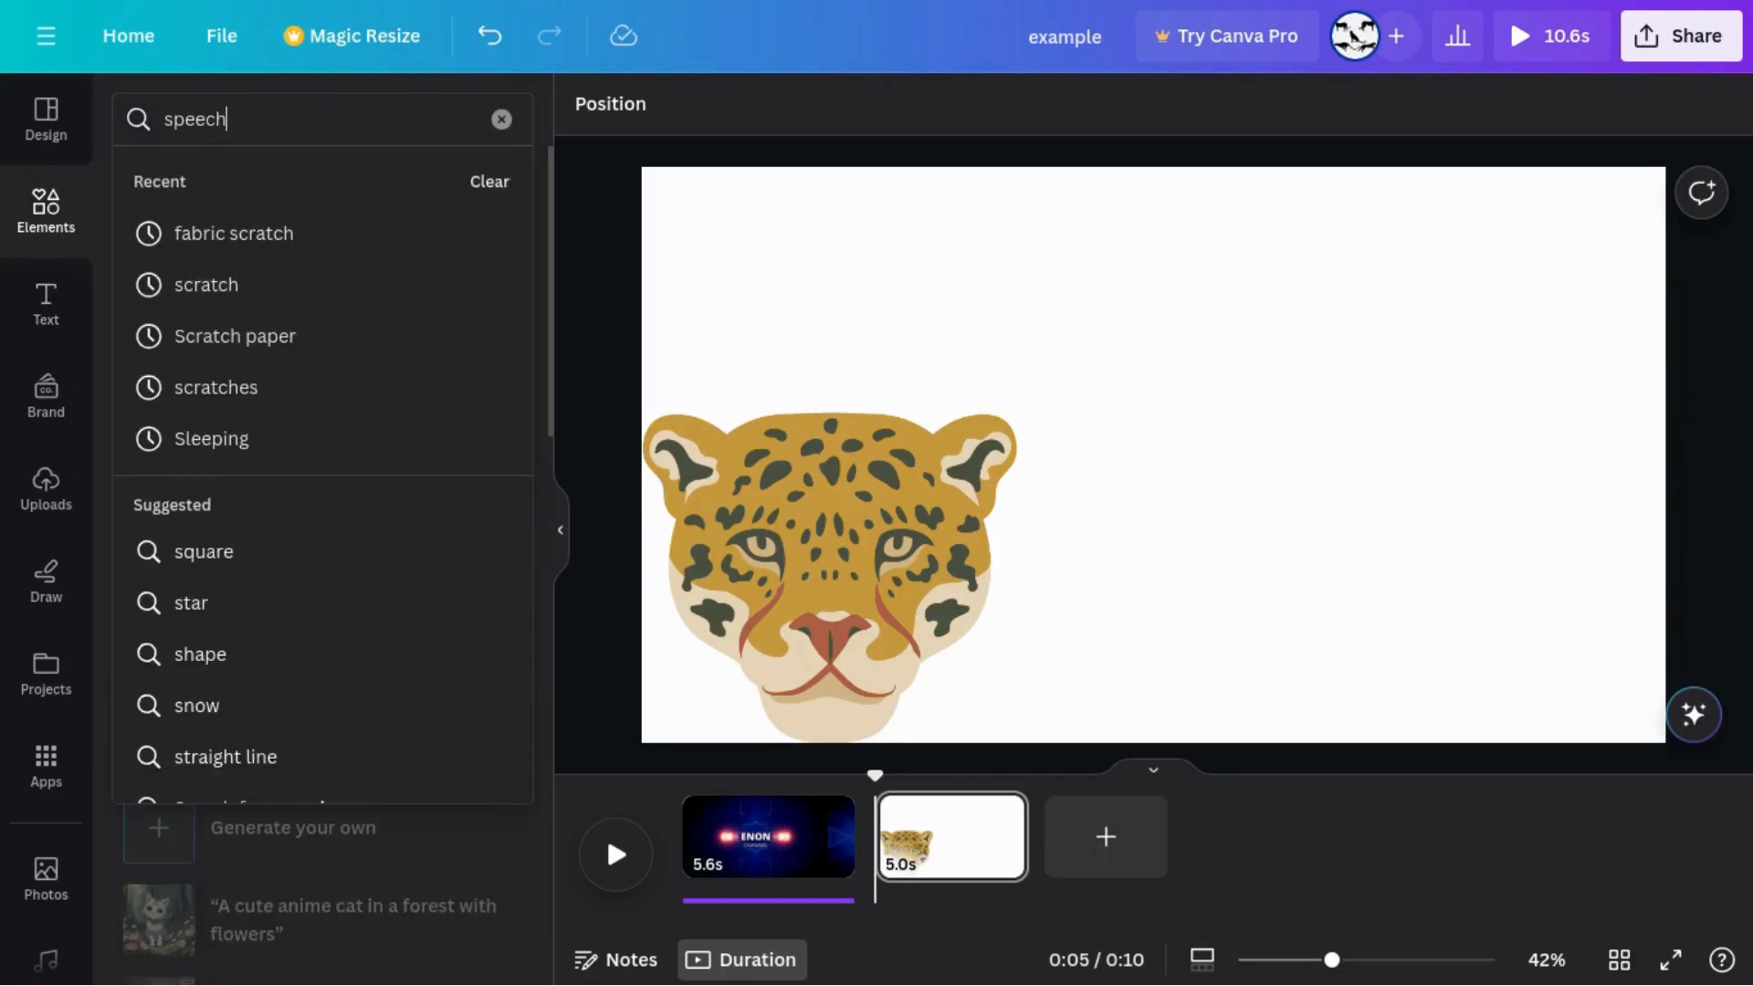
pyautogui.write('bubble')
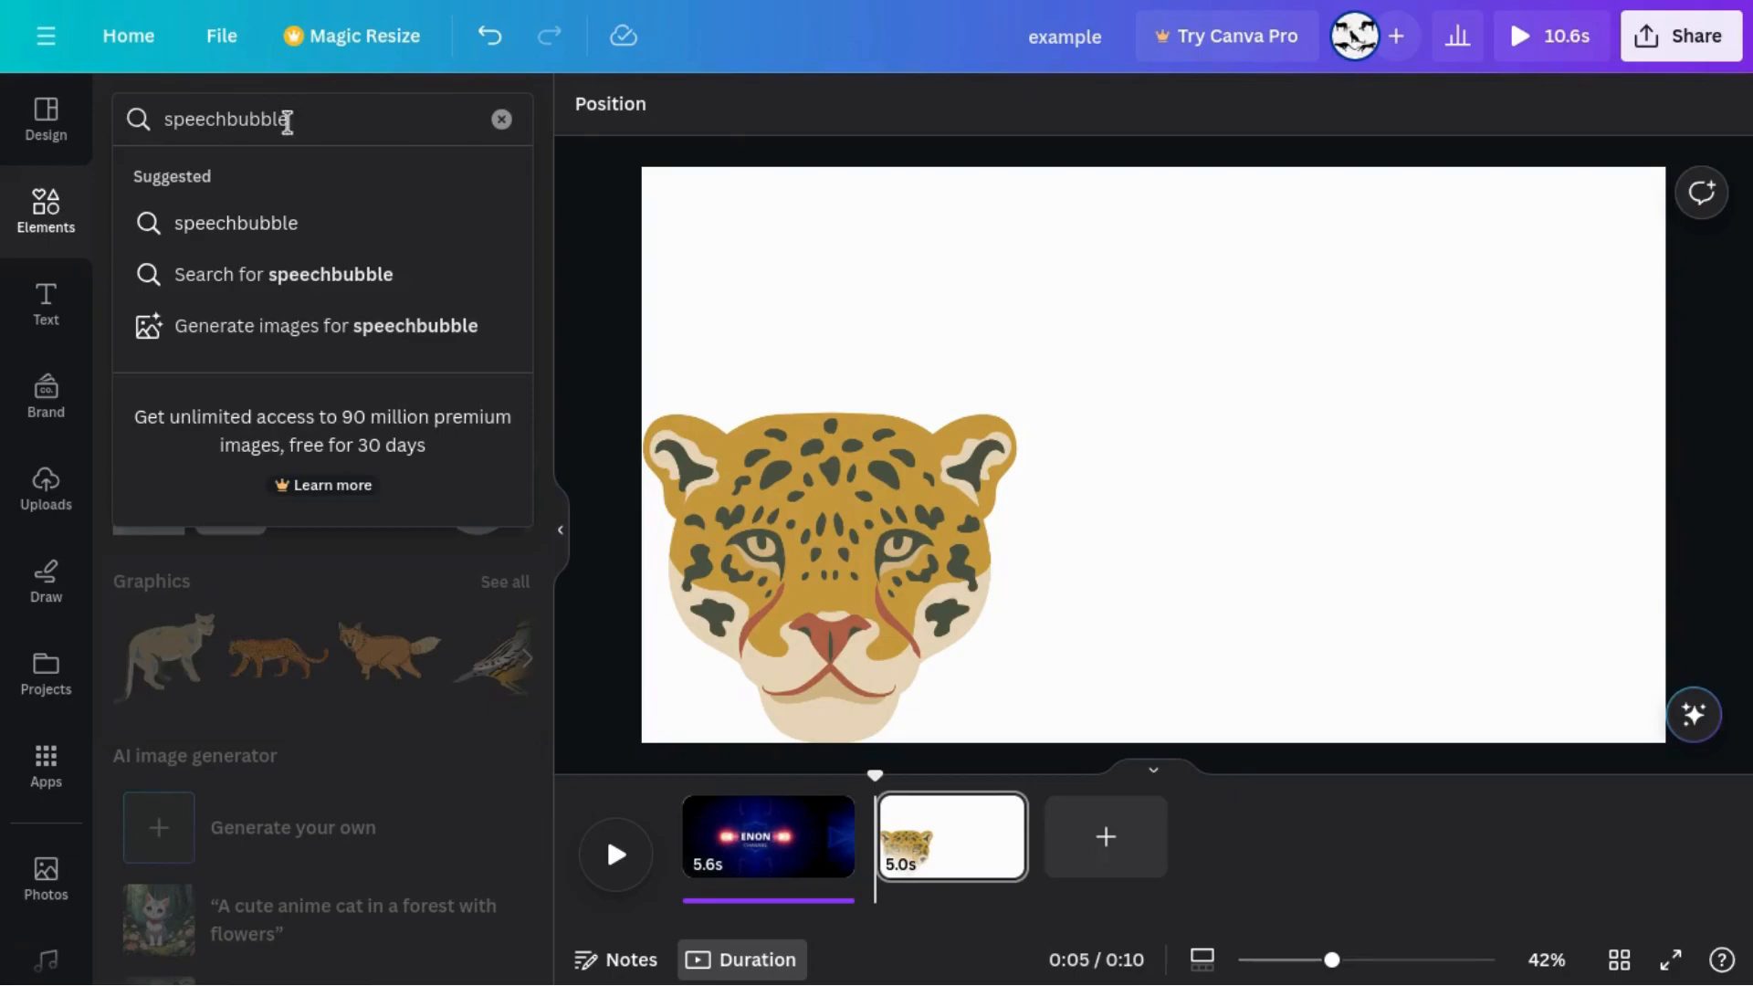
pyautogui.click(234, 120)
pyautogui.press('Return')
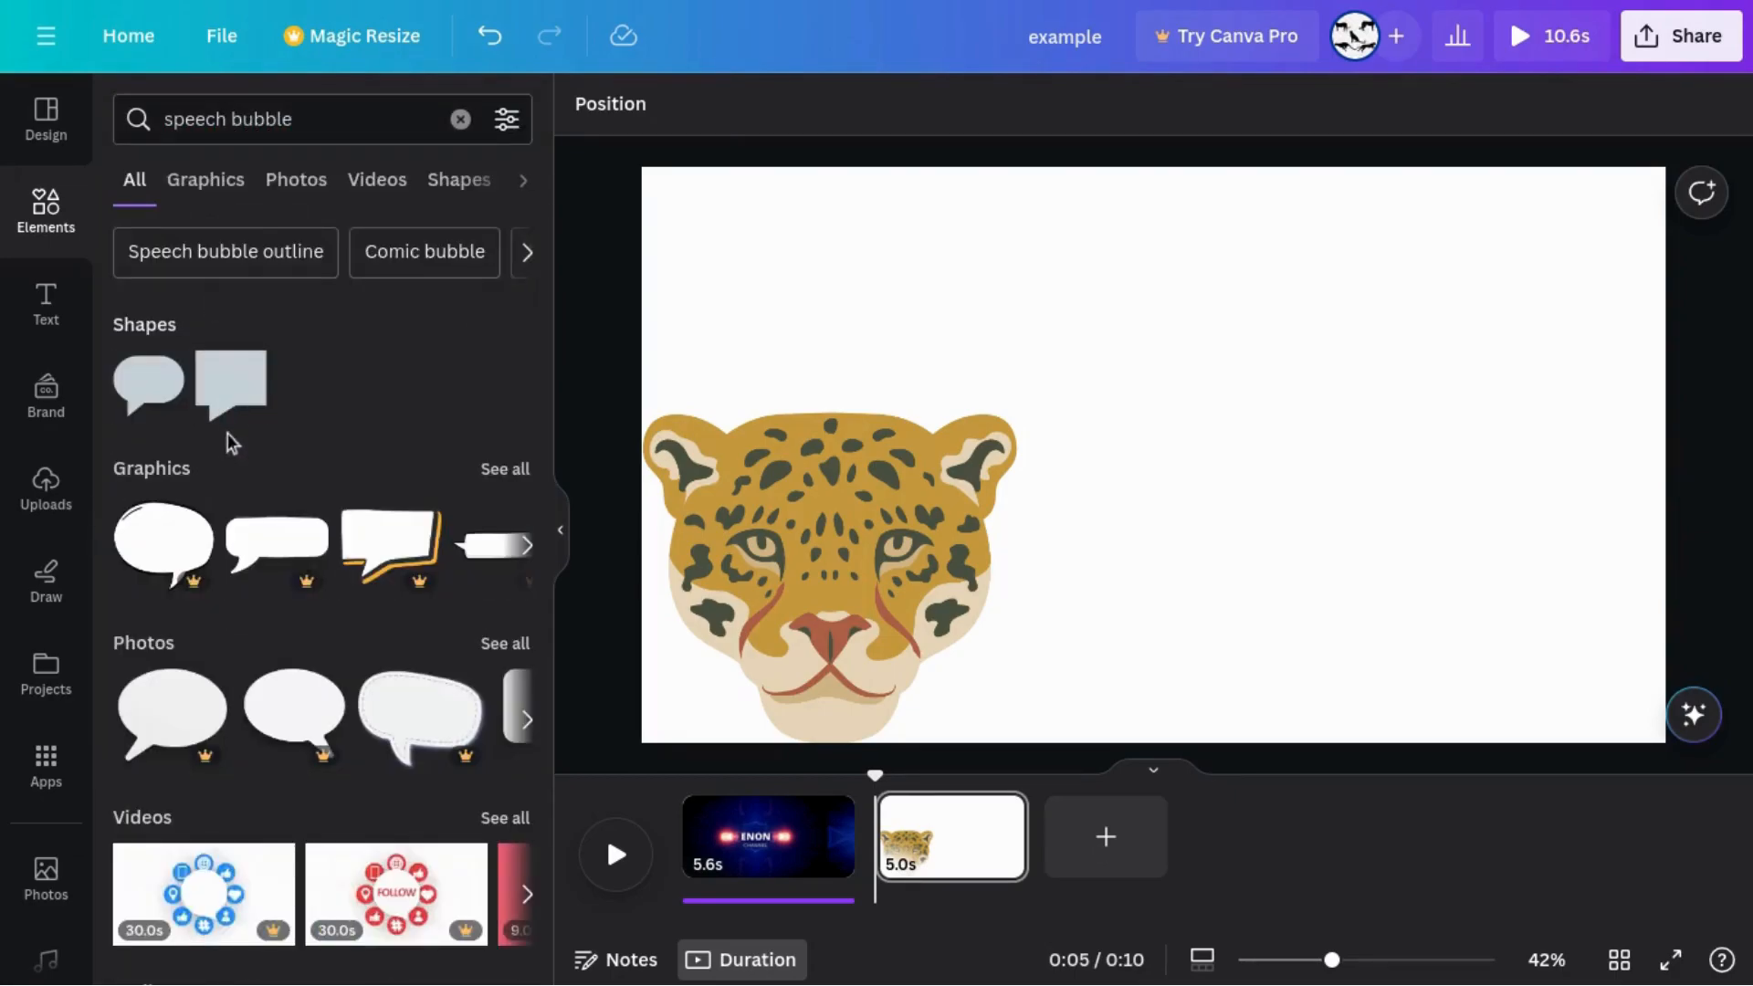
# Add the black-outlined rectangular speech bubble graphic, enlarge it to about 650 by 570 and place it to the upper right of the jaguar head
pyautogui.click(527, 548)
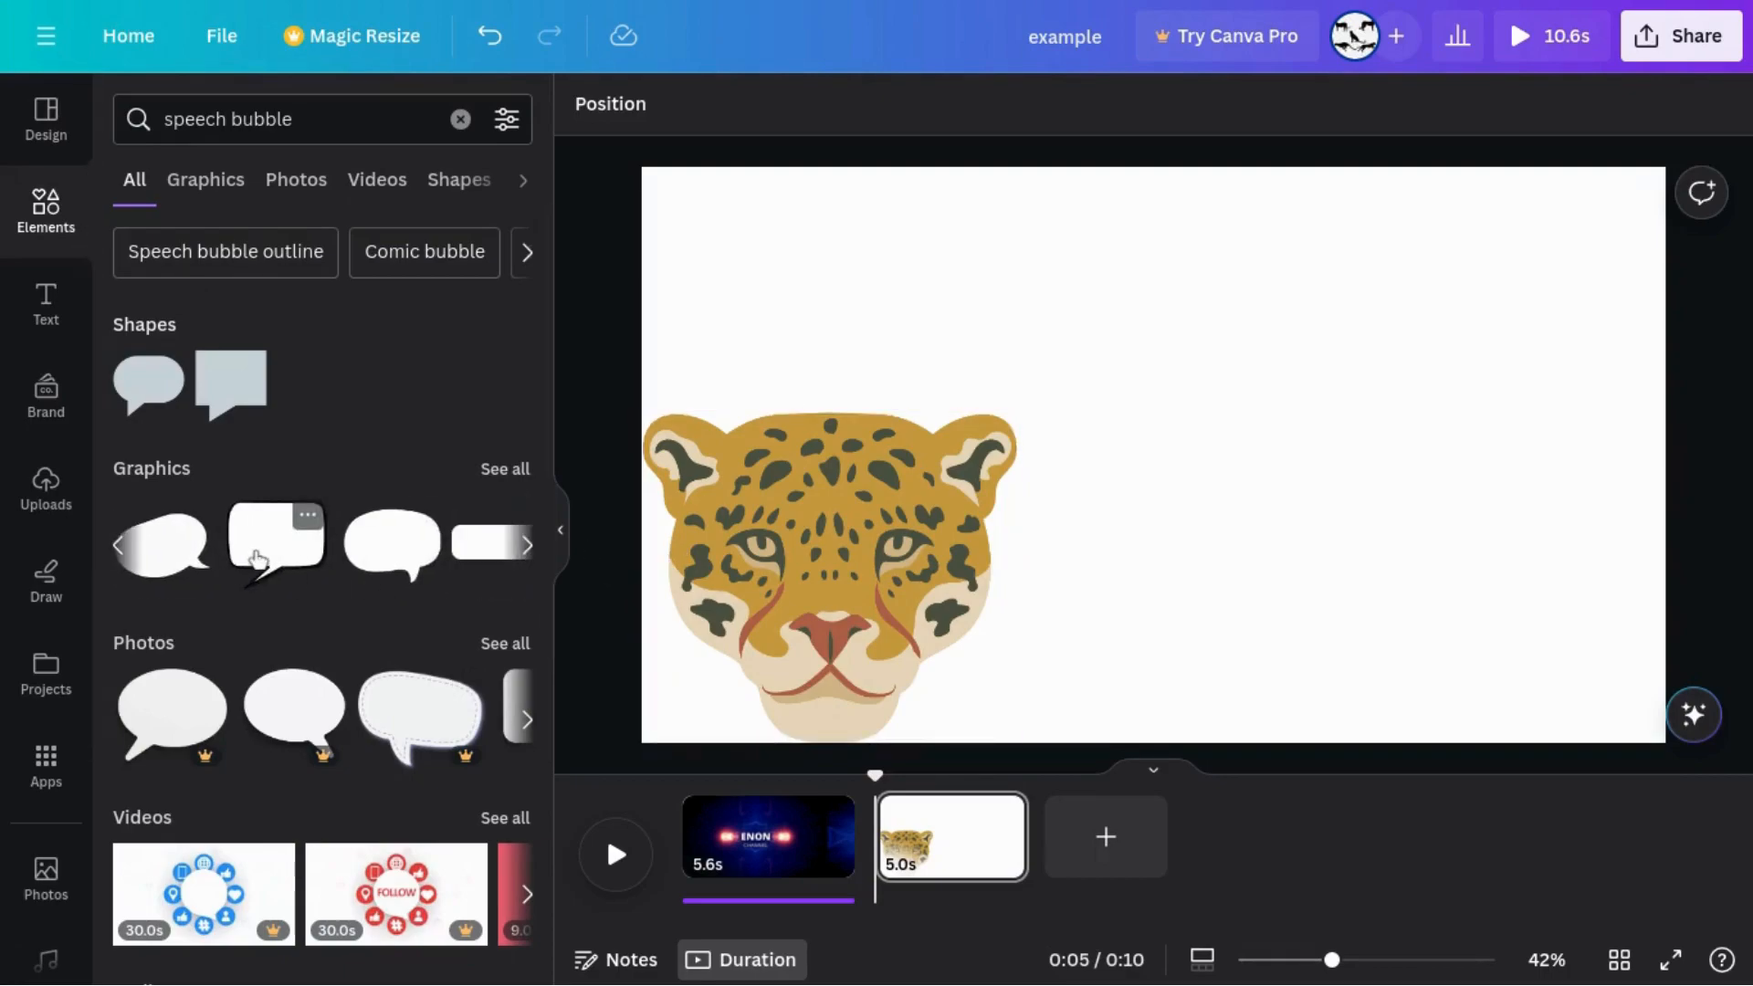
pyautogui.click(245, 568)
pyautogui.moveTo(1022, 339); pyautogui.dragTo(935, 266)
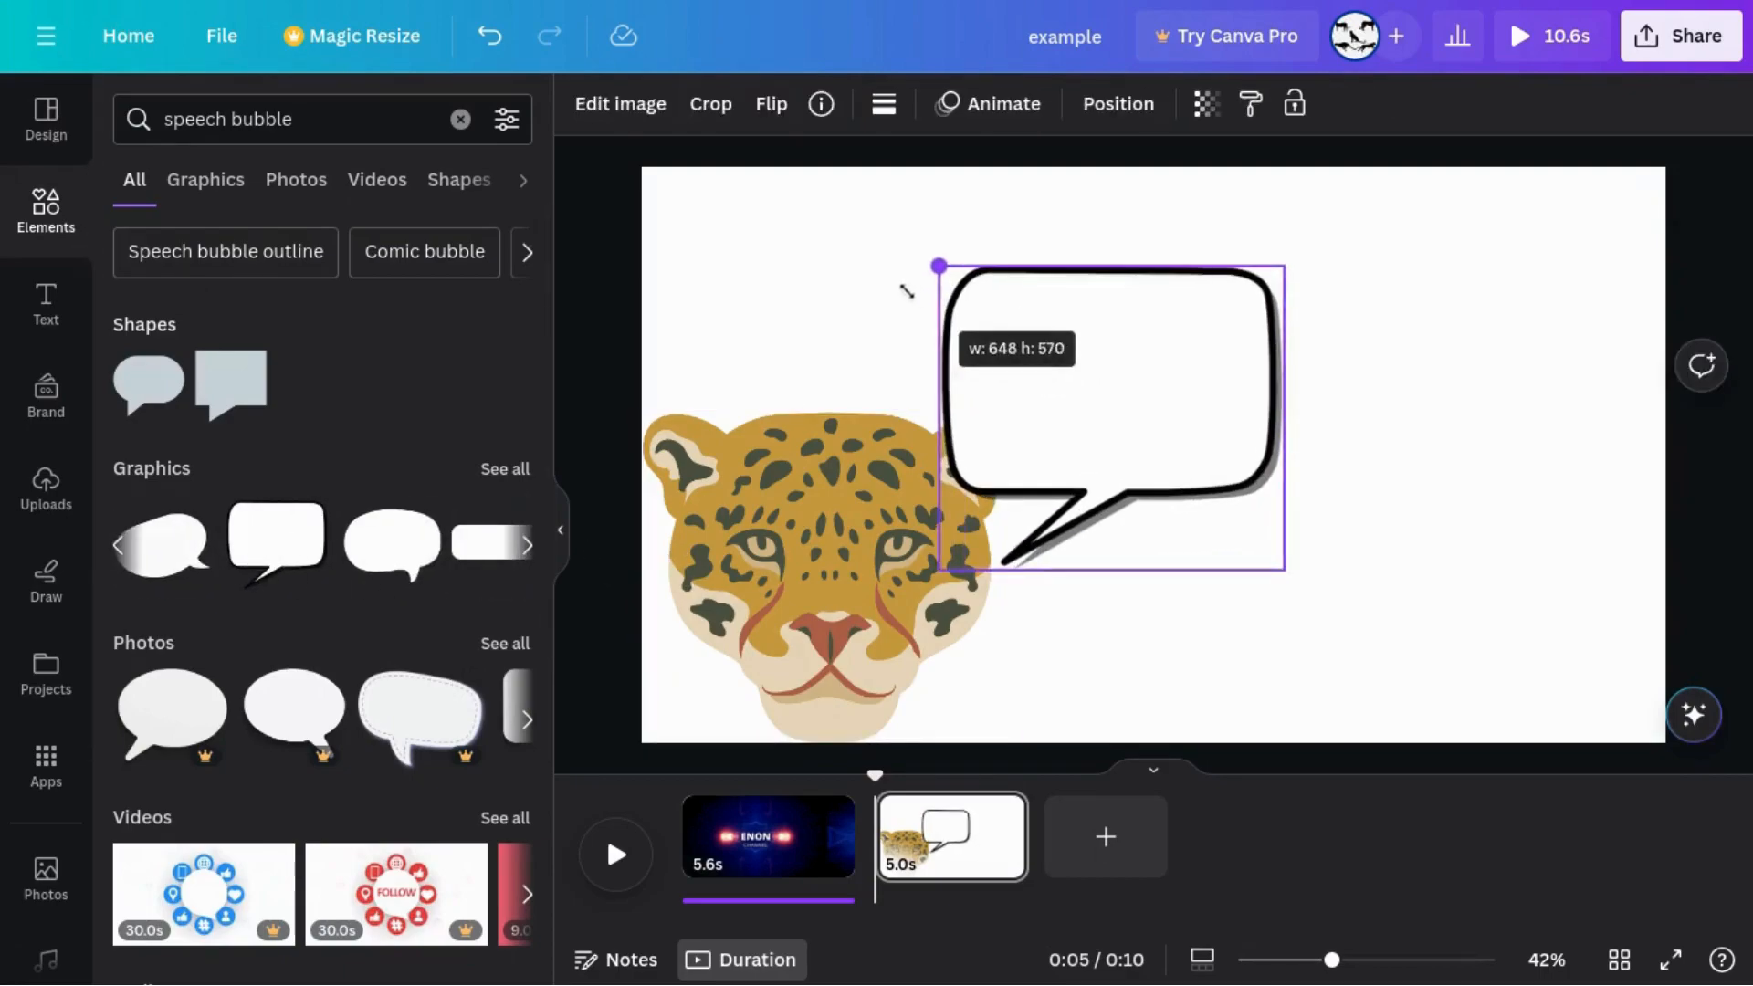
pyautogui.moveTo(1065, 368); pyautogui.dragTo(1160, 328)
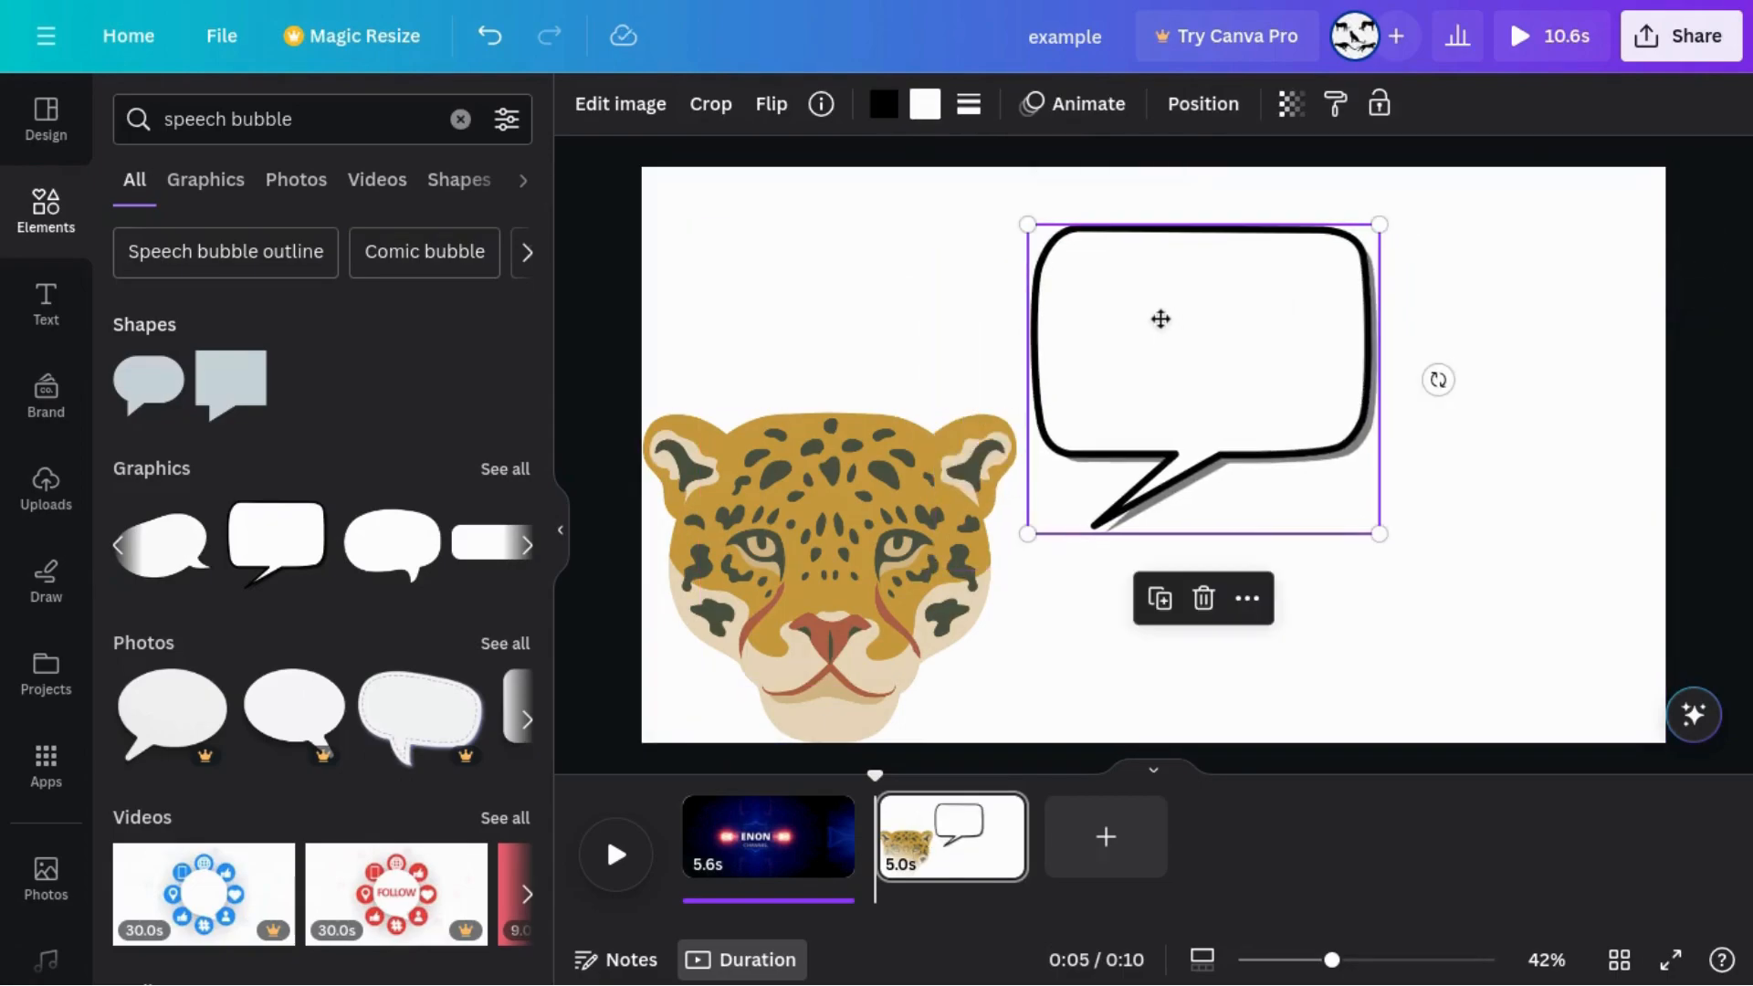
pyautogui.click(595, 353)
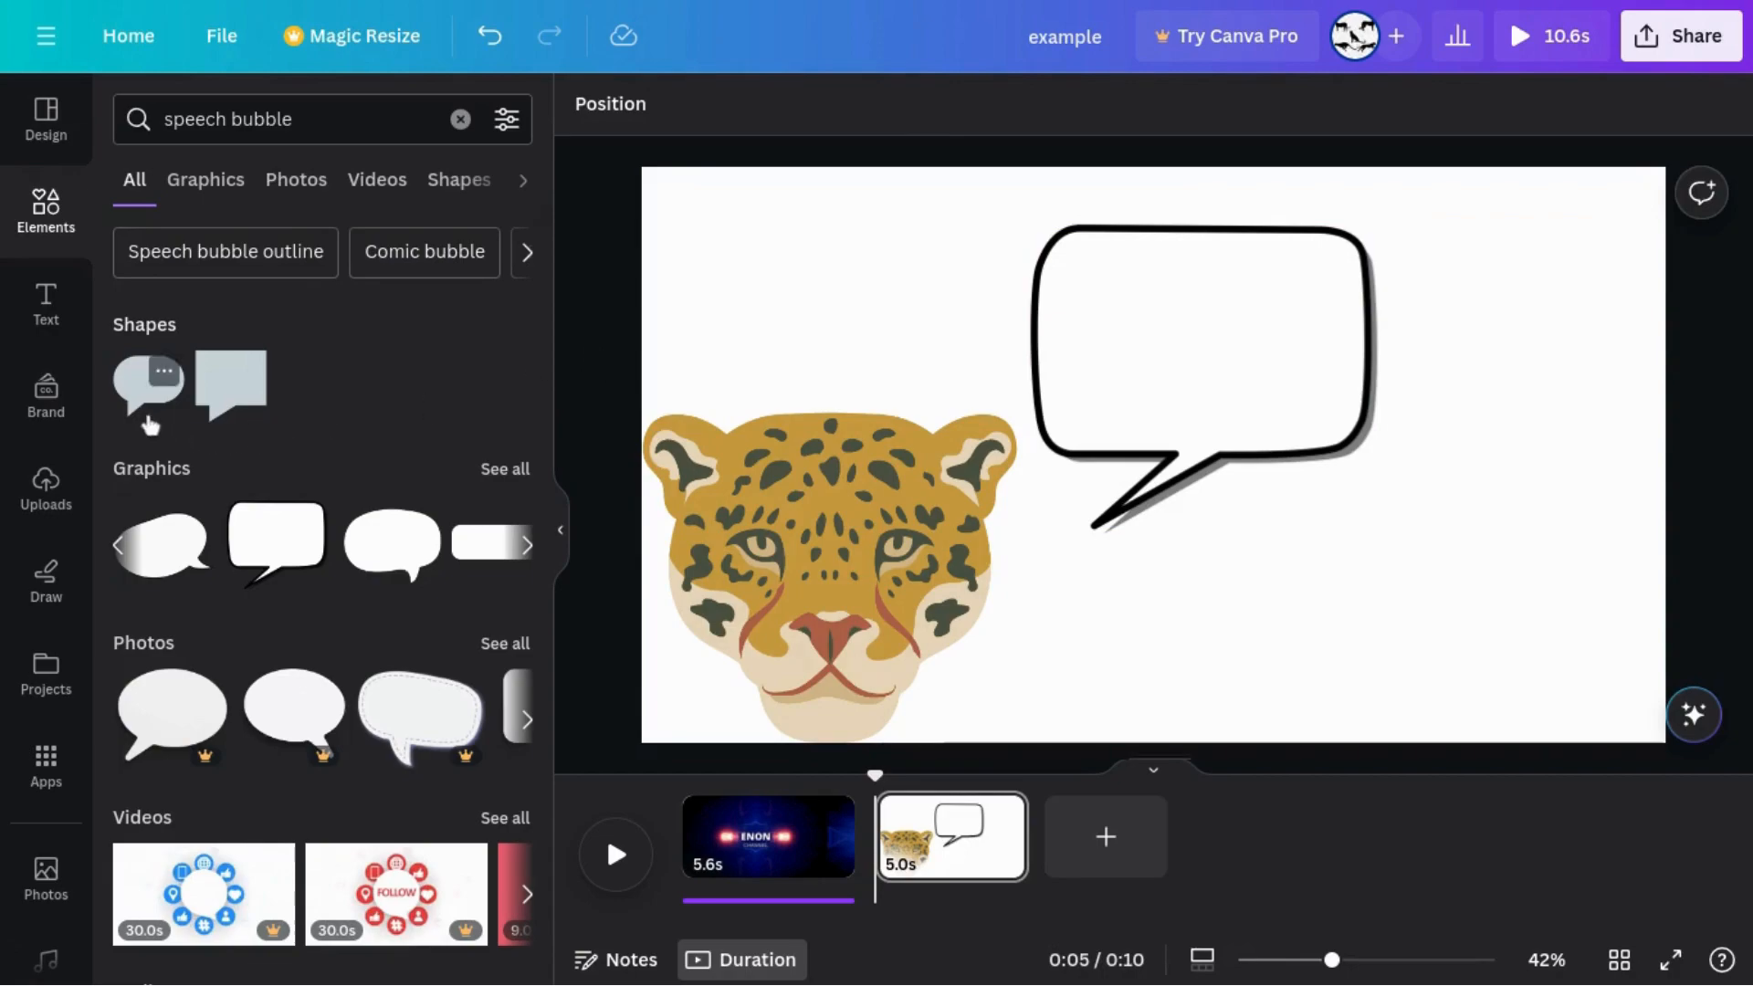
# Add a heading reading "Welcome to enon!" and narrow its text box so the words wrap onto two lines
pyautogui.click(46, 297)
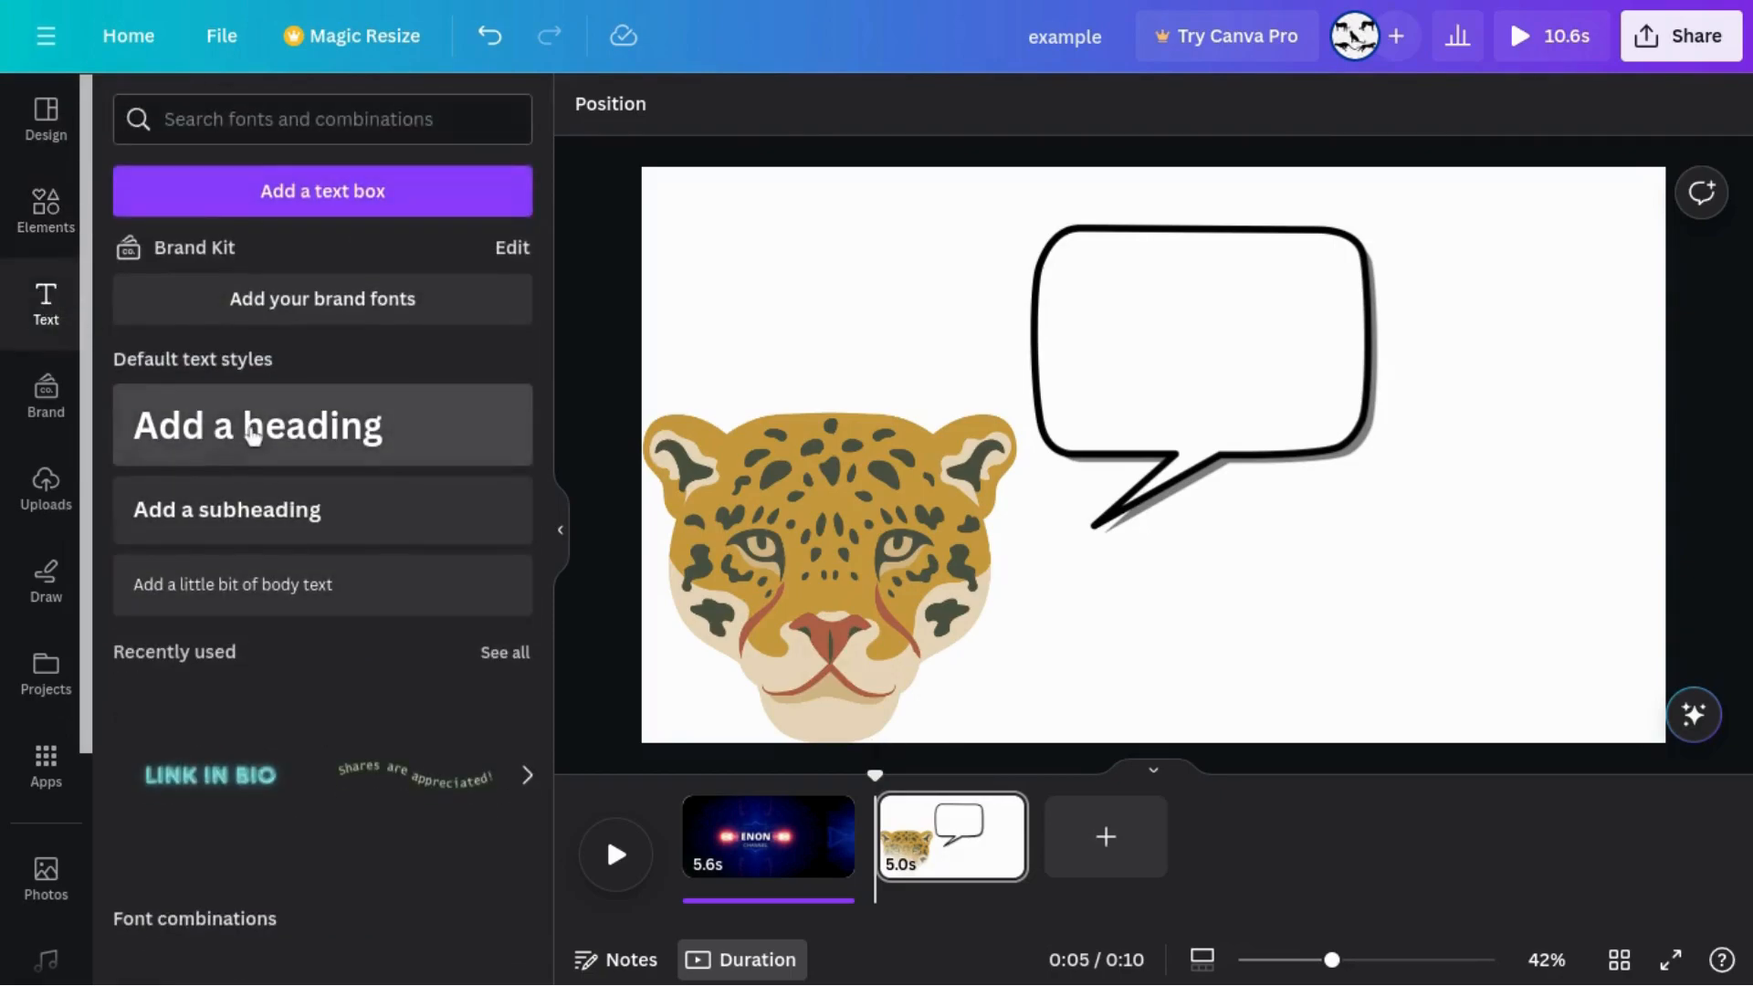
pyautogui.click(254, 436)
pyautogui.hotkey('ctrl', 'z')
pyautogui.write('Welcome to enon!')
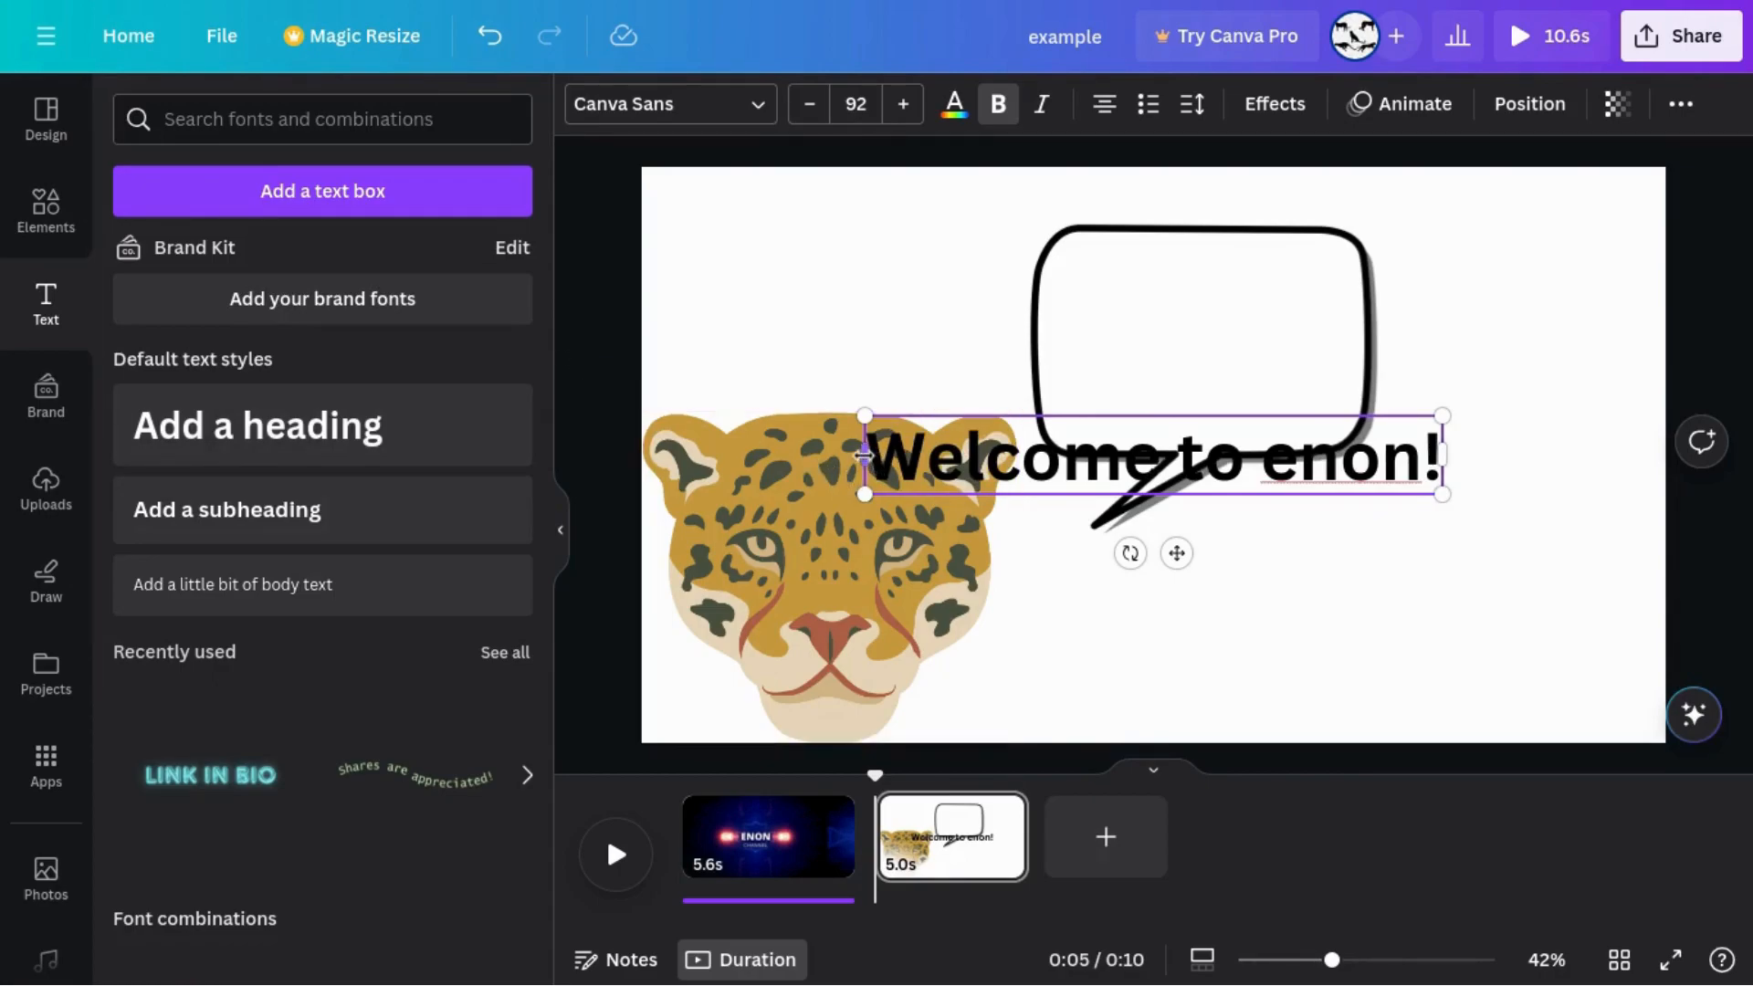
pyautogui.moveTo(865, 454); pyautogui.dragTo(1135, 501)
pyautogui.click(1503, 552)
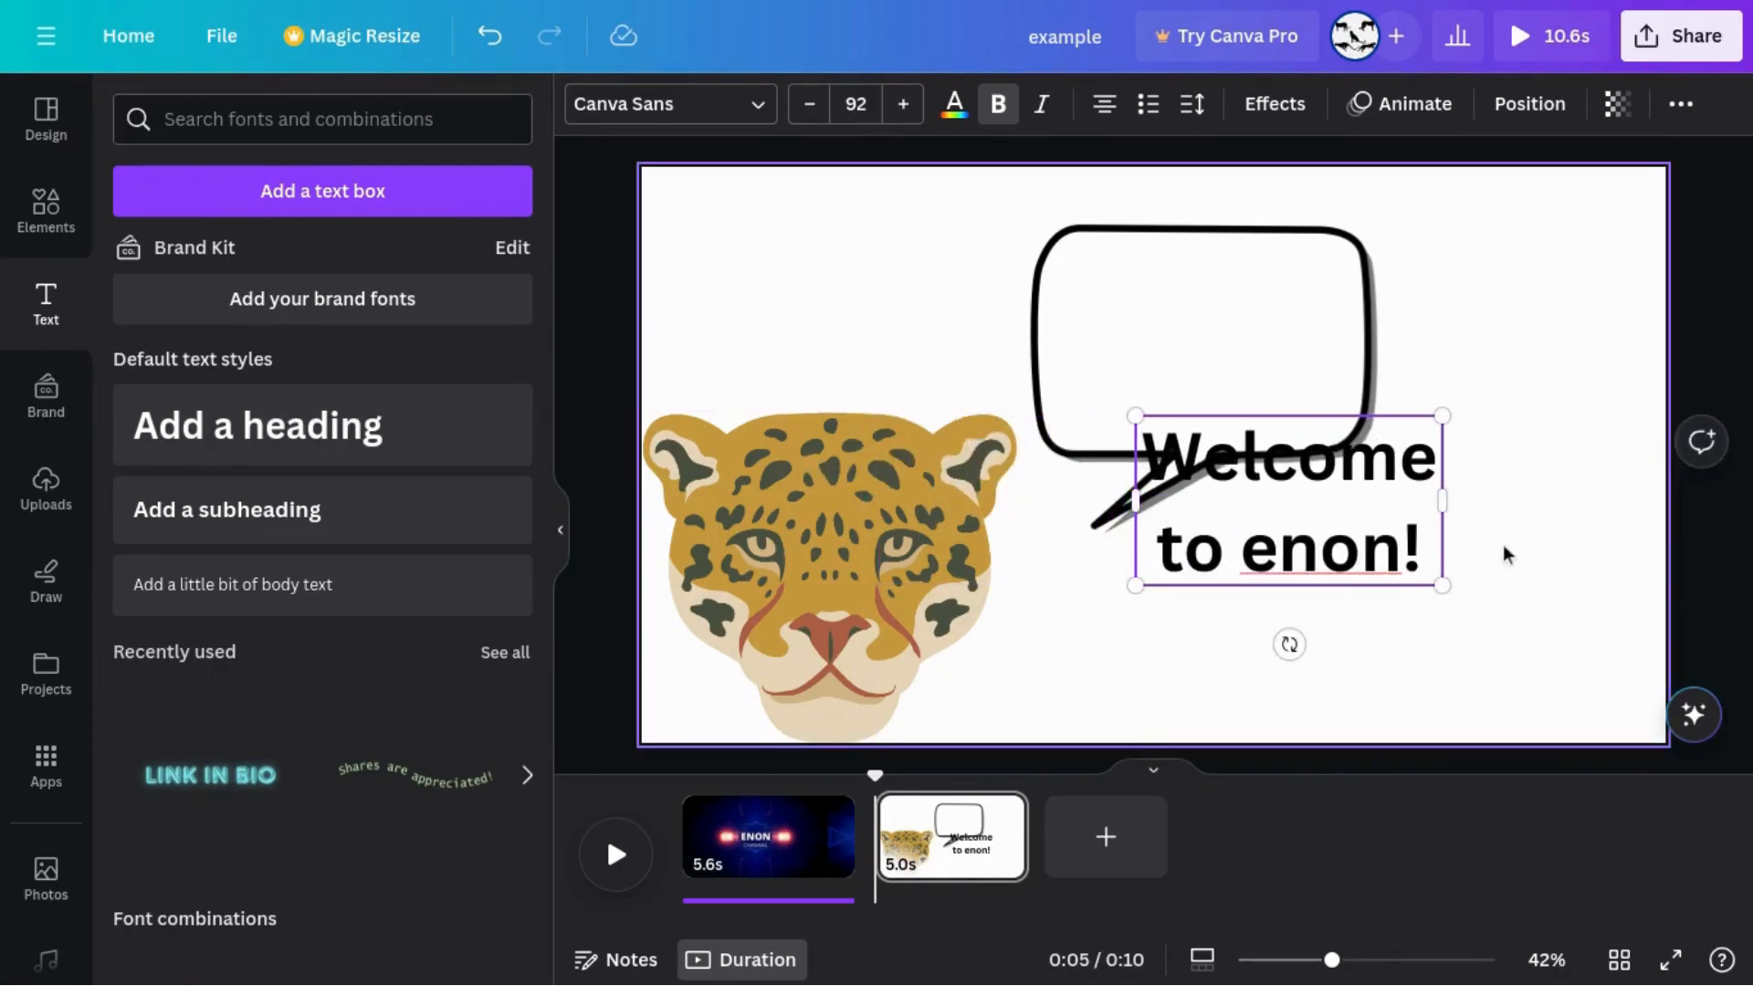
# Move the "Welcome to enon!" heading inside the speech bubble
pyautogui.click(1297, 545)
pyautogui.moveTo(1297, 545); pyautogui.dragTo(1213, 382)
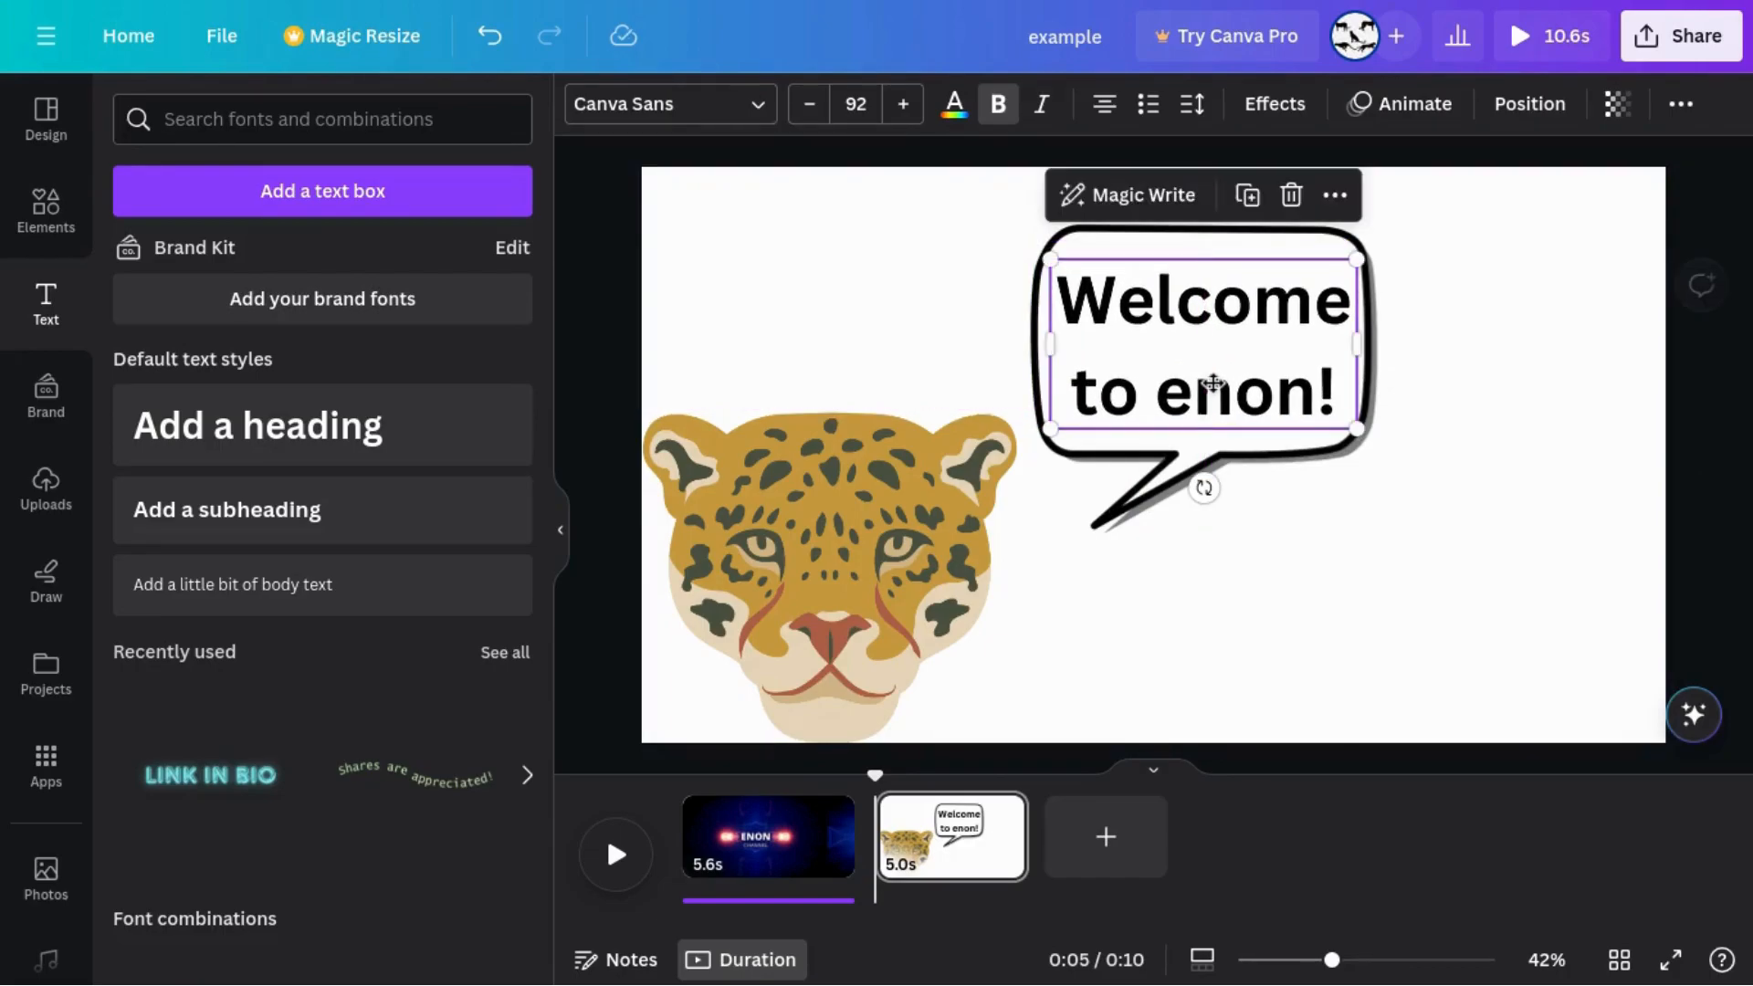
pyautogui.click(1454, 515)
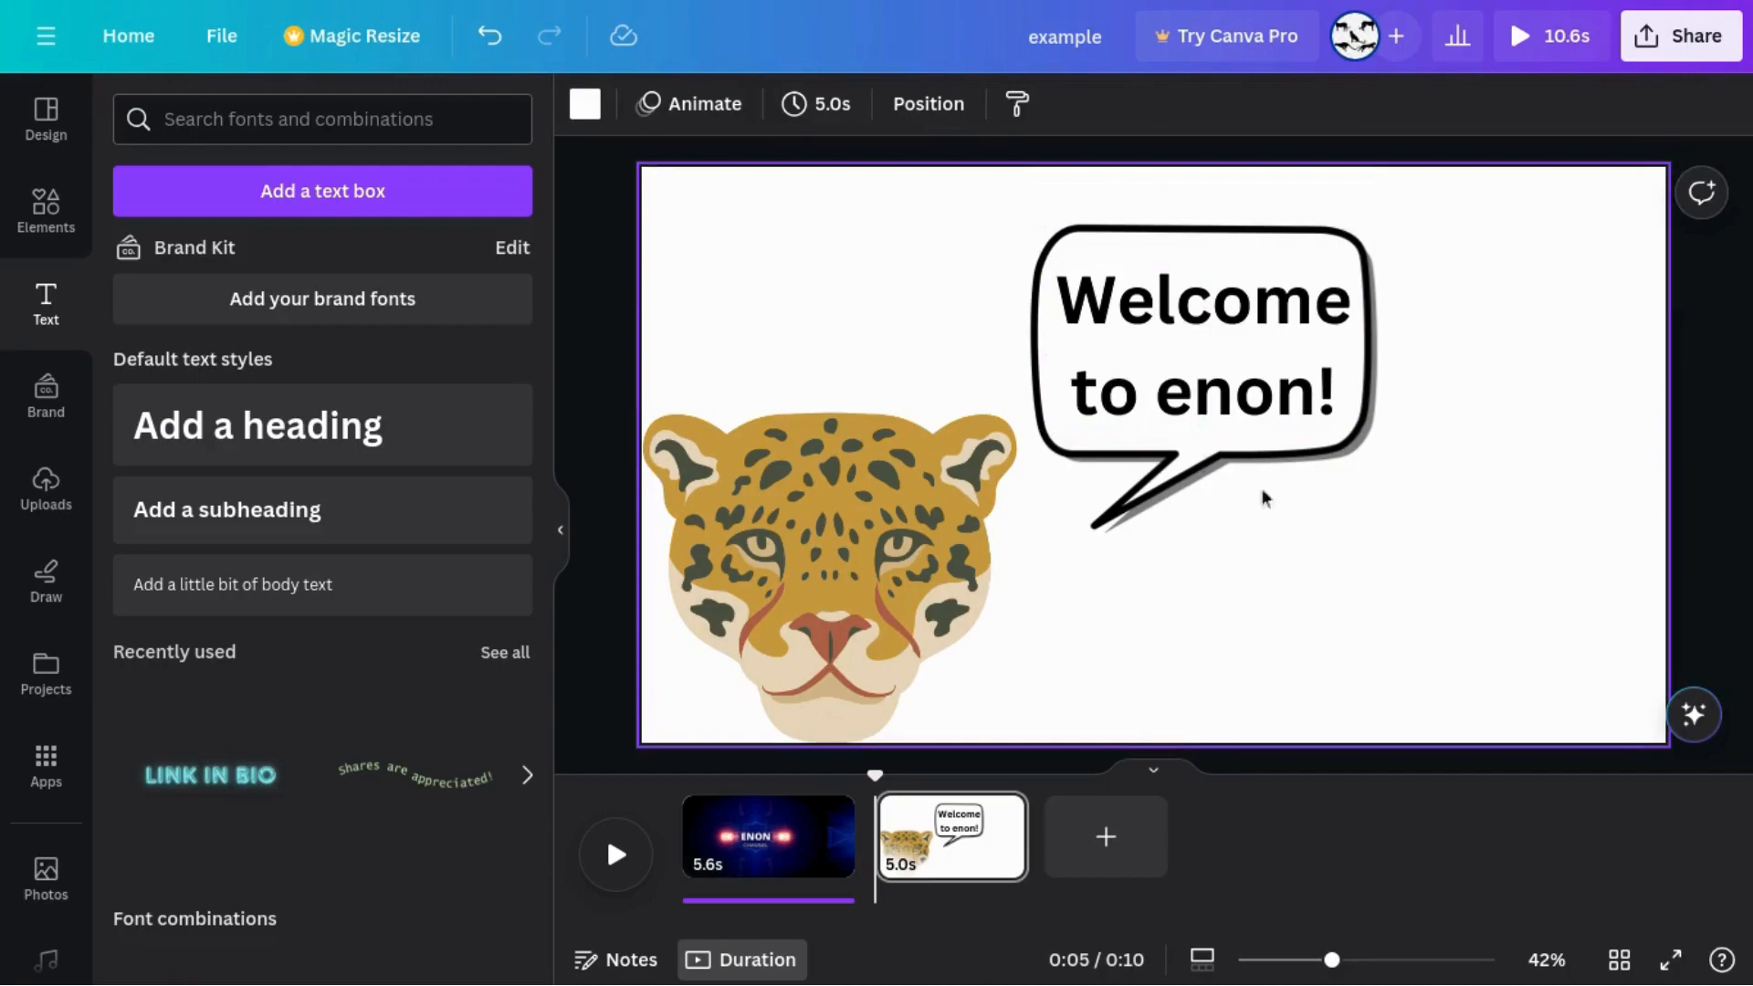
pyautogui.click(573, 446)
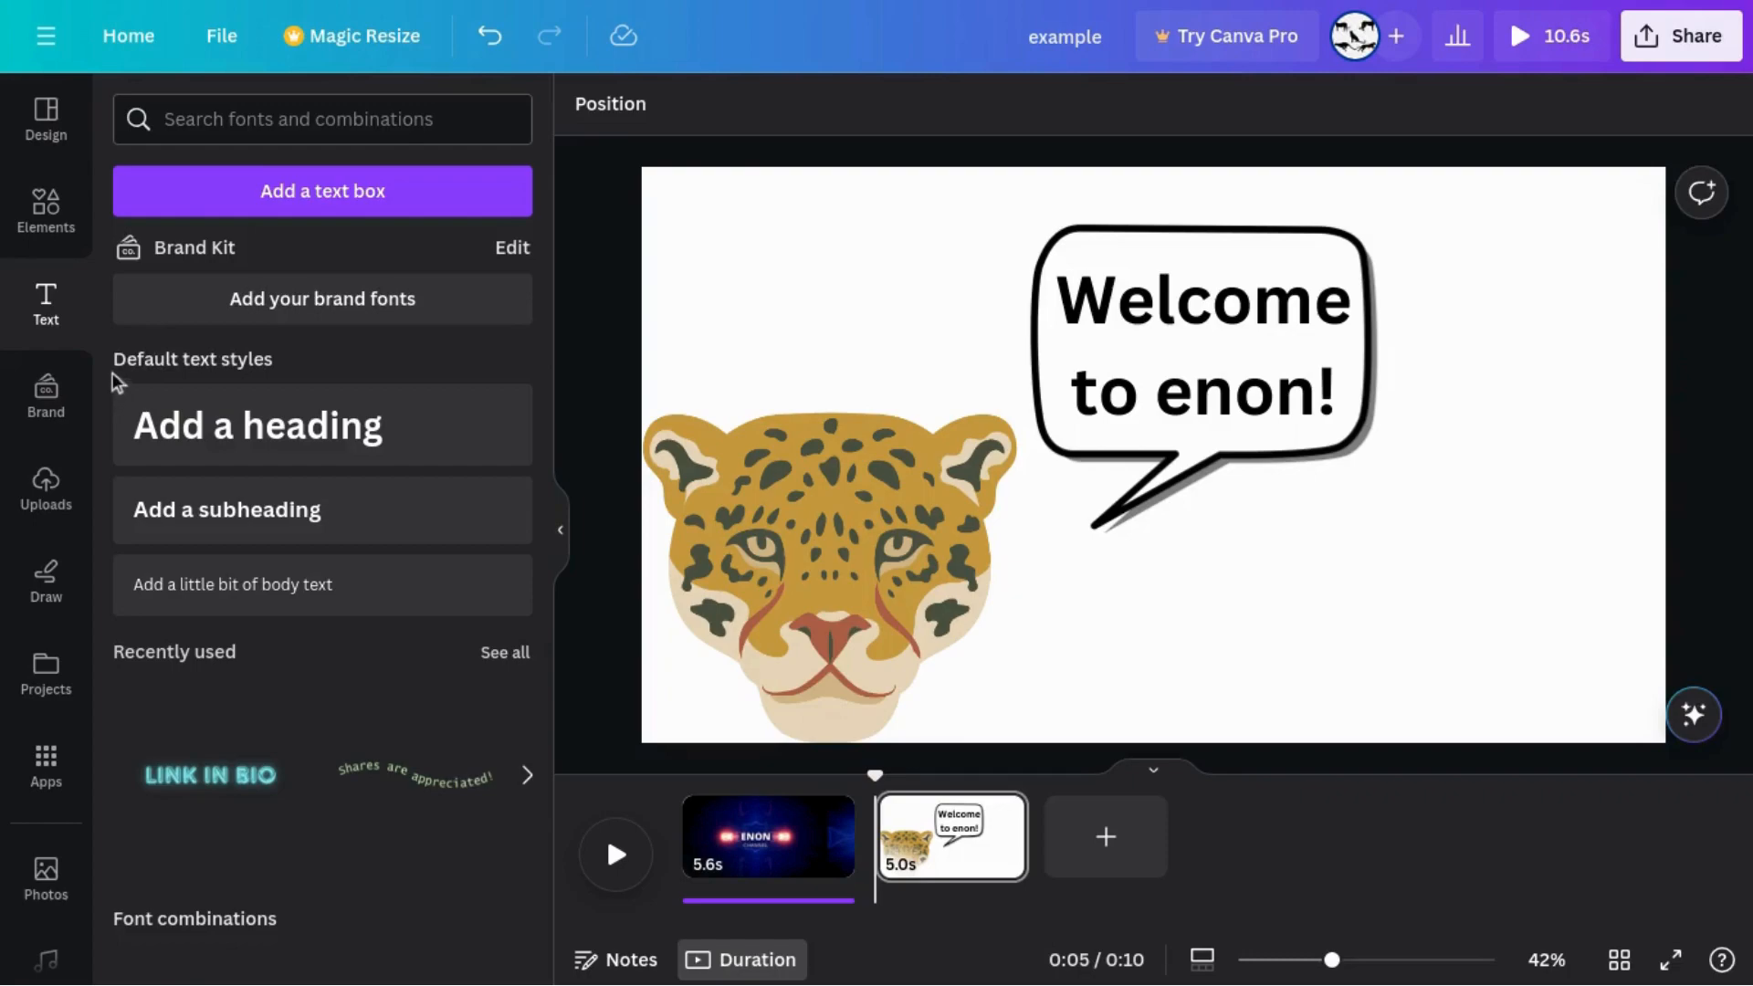
# Apply the Neon element animation to the speech bubble
pyautogui.moveTo(1012, 233); pyautogui.dragTo(1128, 254)
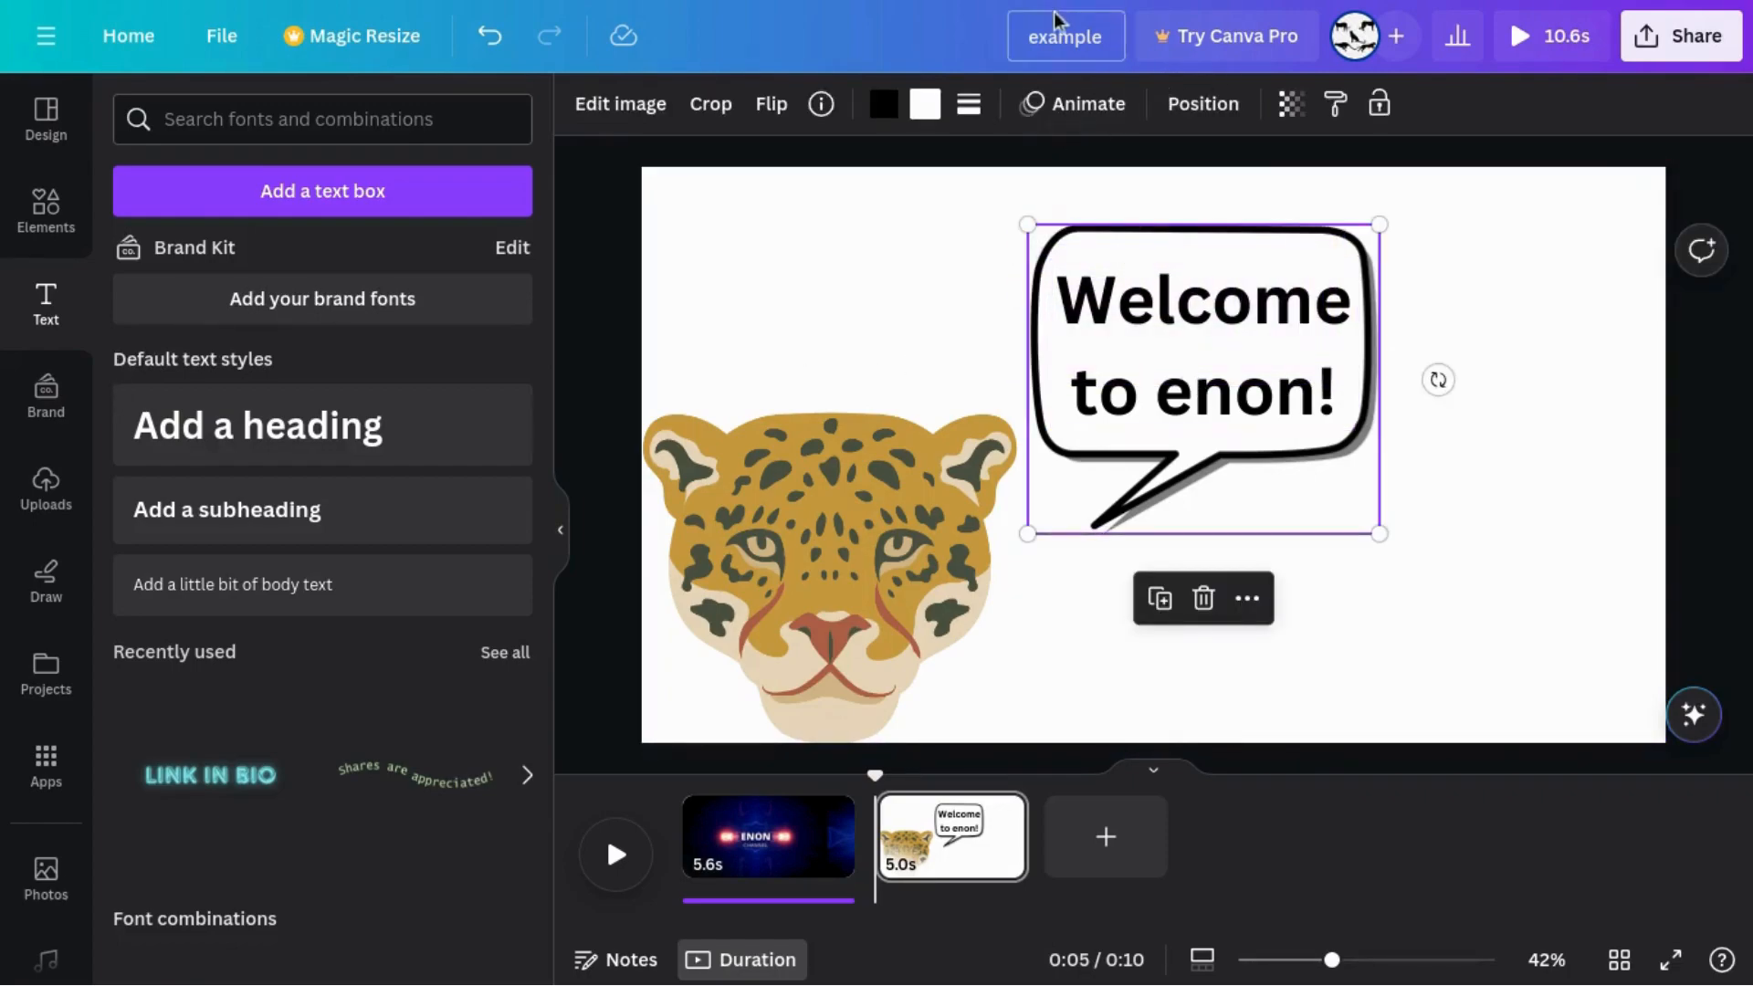
pyautogui.click(1063, 103)
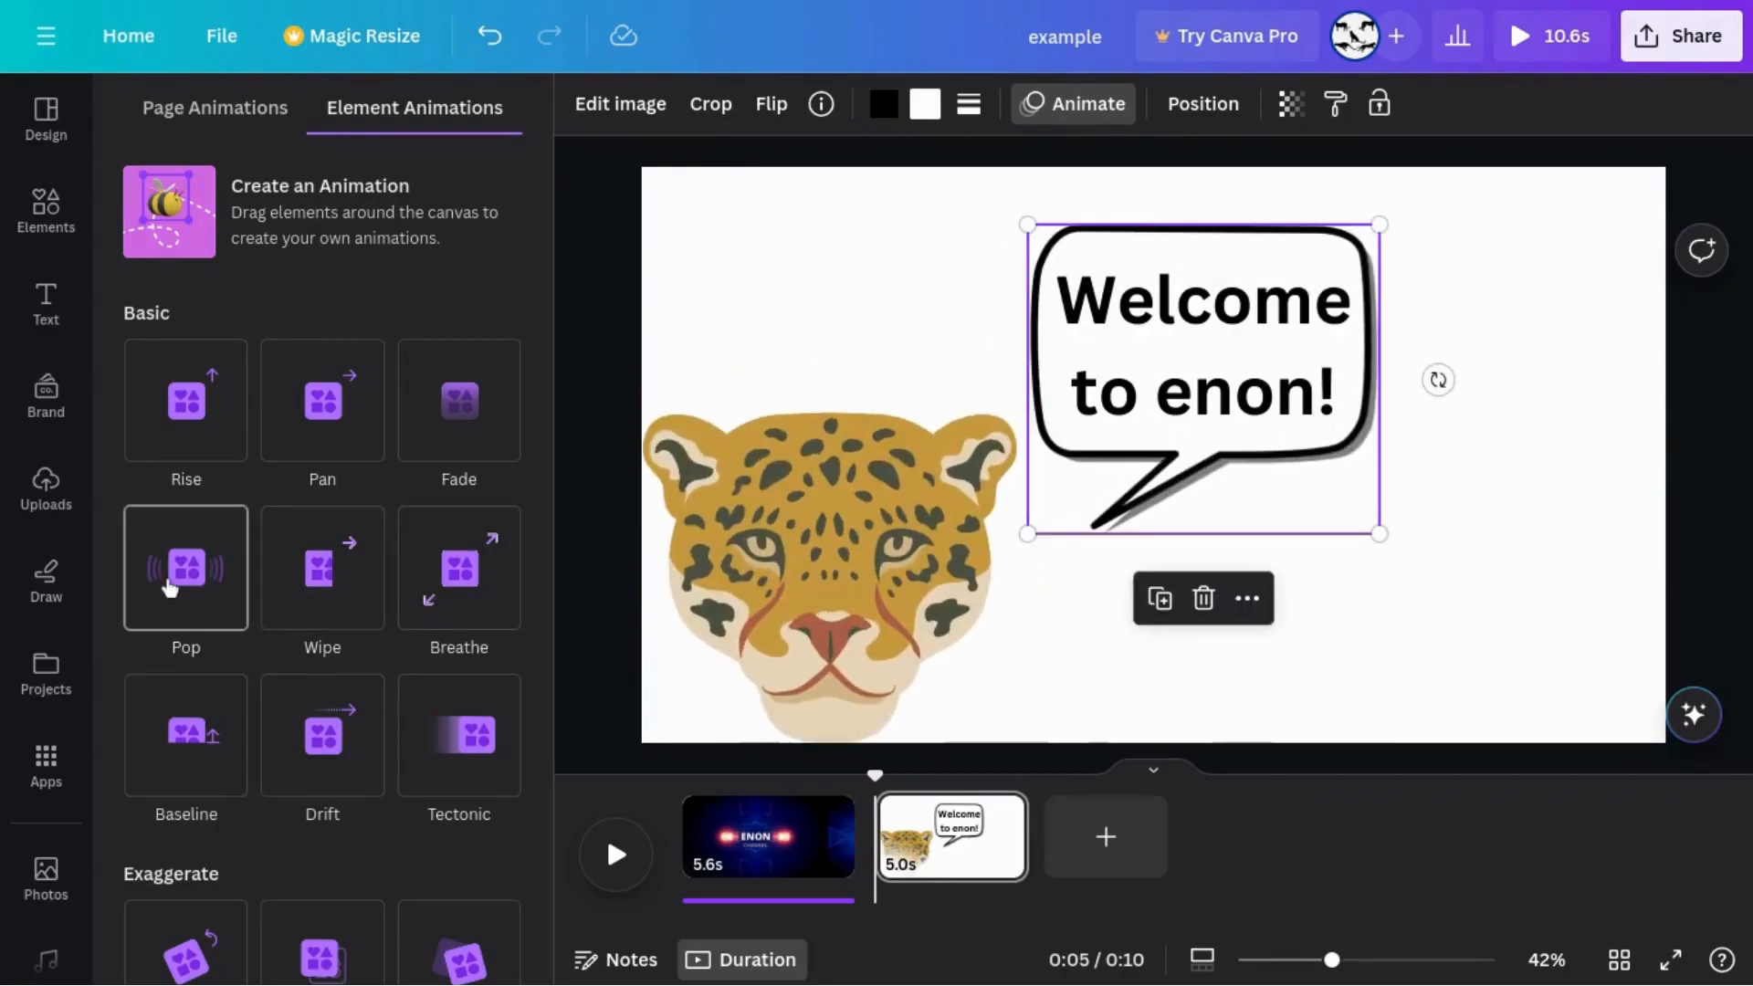
pyautogui.scroll(-1, 360, 570)
pyautogui.scroll(-3, 360, 571)
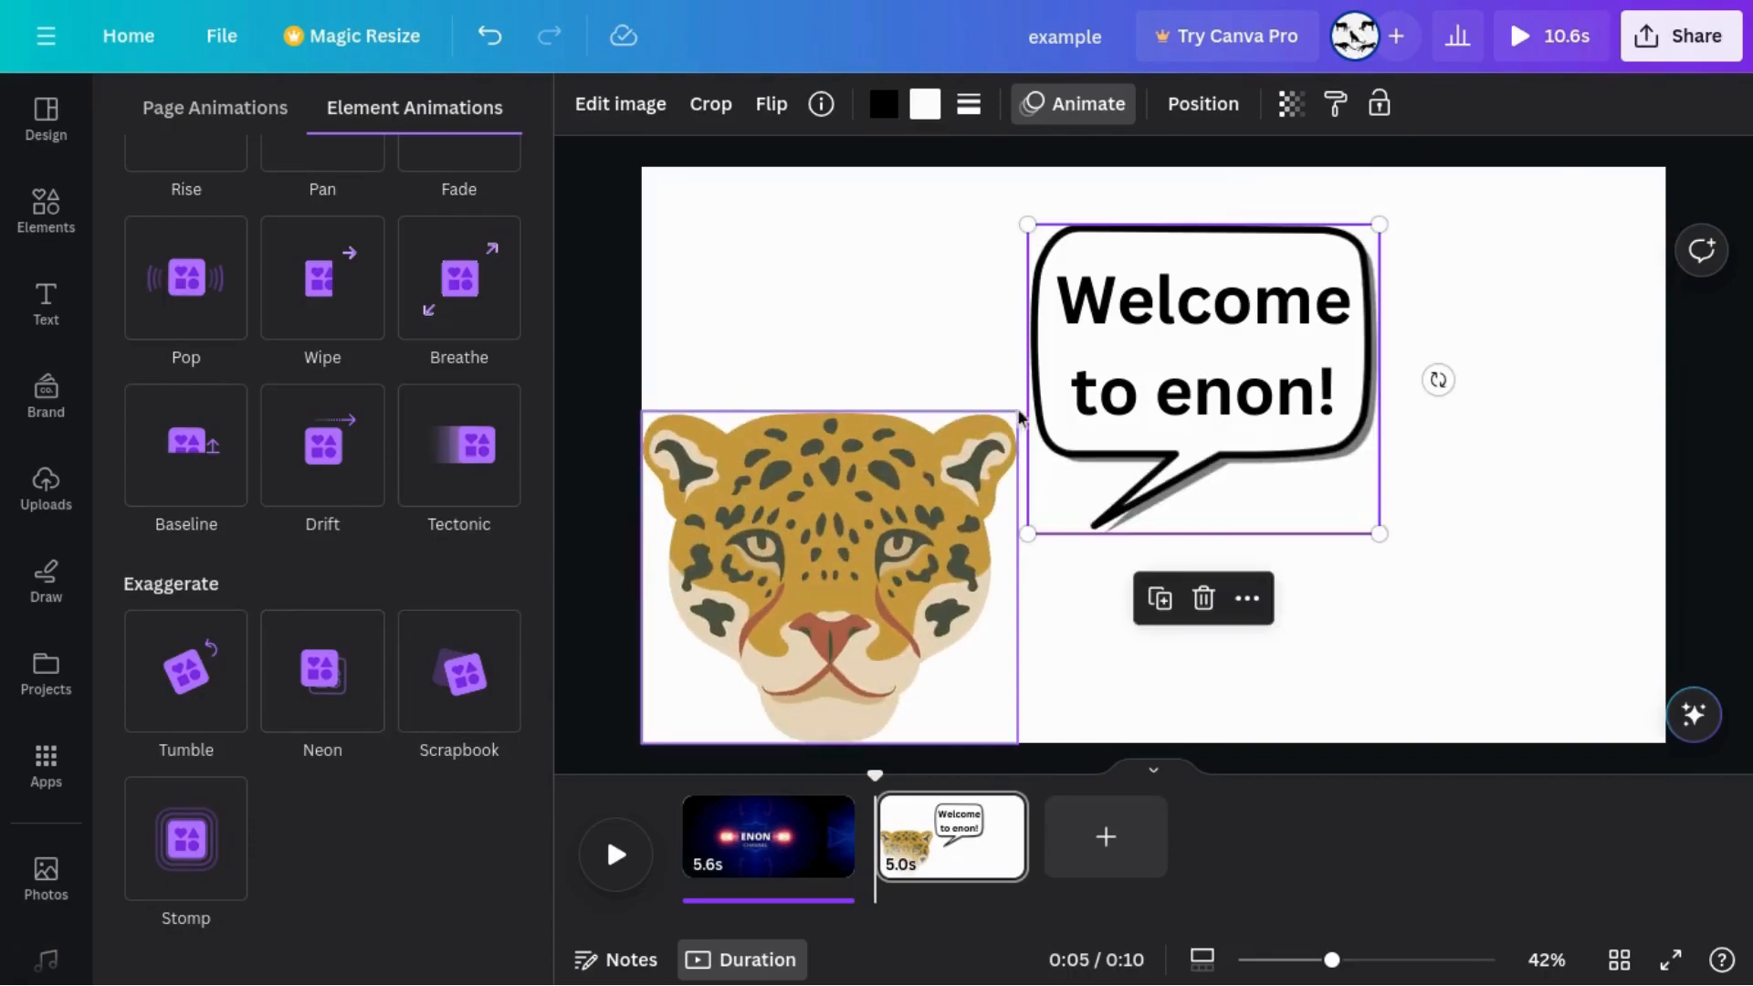
pyautogui.click(340, 644)
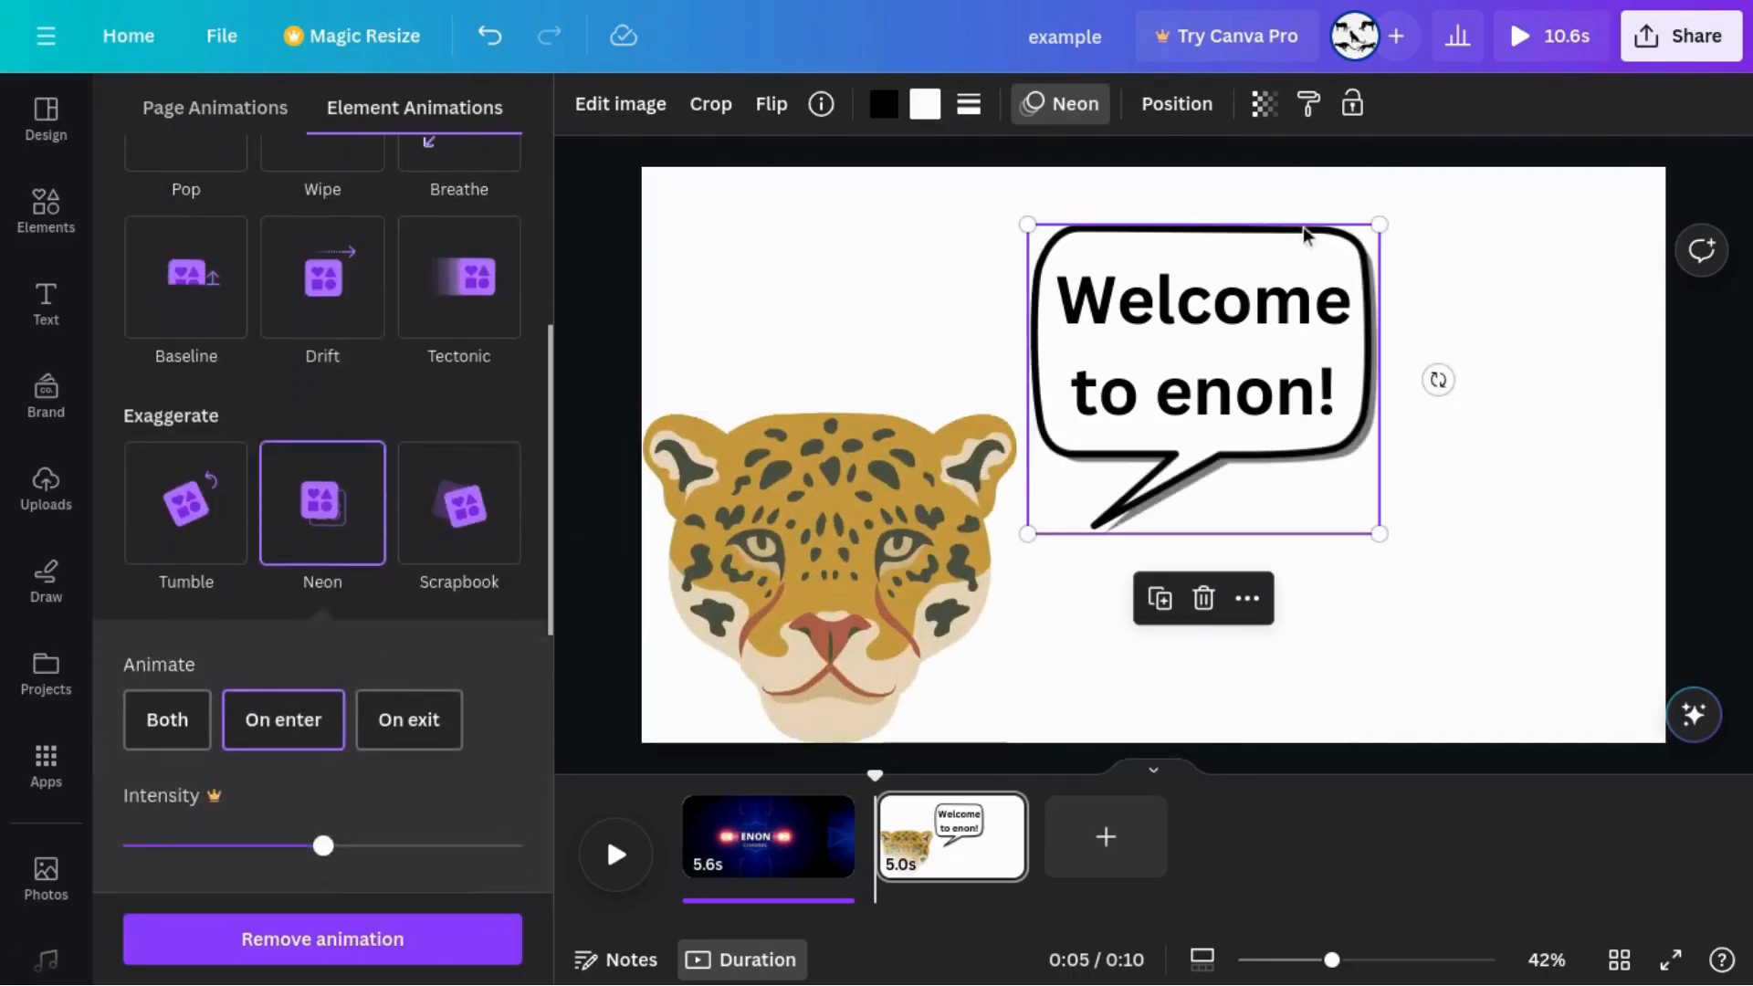
# Apply the Typewriter text animation to the "Welcome to enon!" heading and set it to animate on both enter and exit
pyautogui.click(1269, 311)
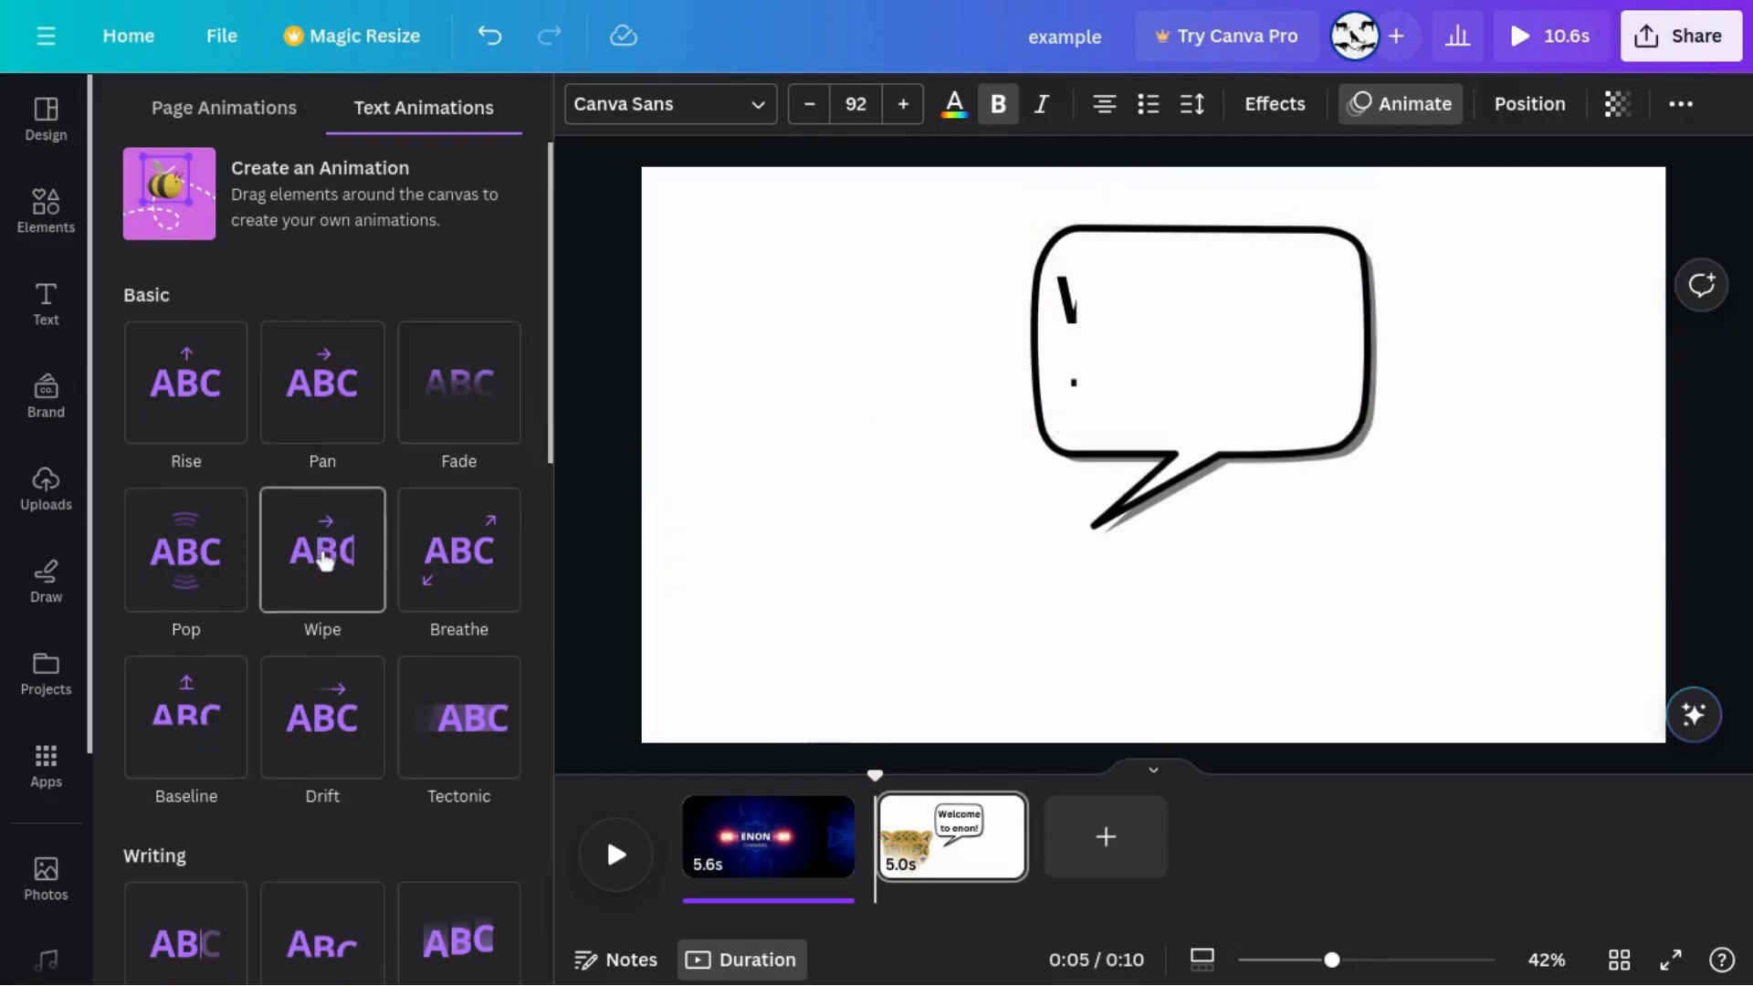
pyautogui.scroll(-8, 325, 560)
pyautogui.scroll(-5, 325, 560)
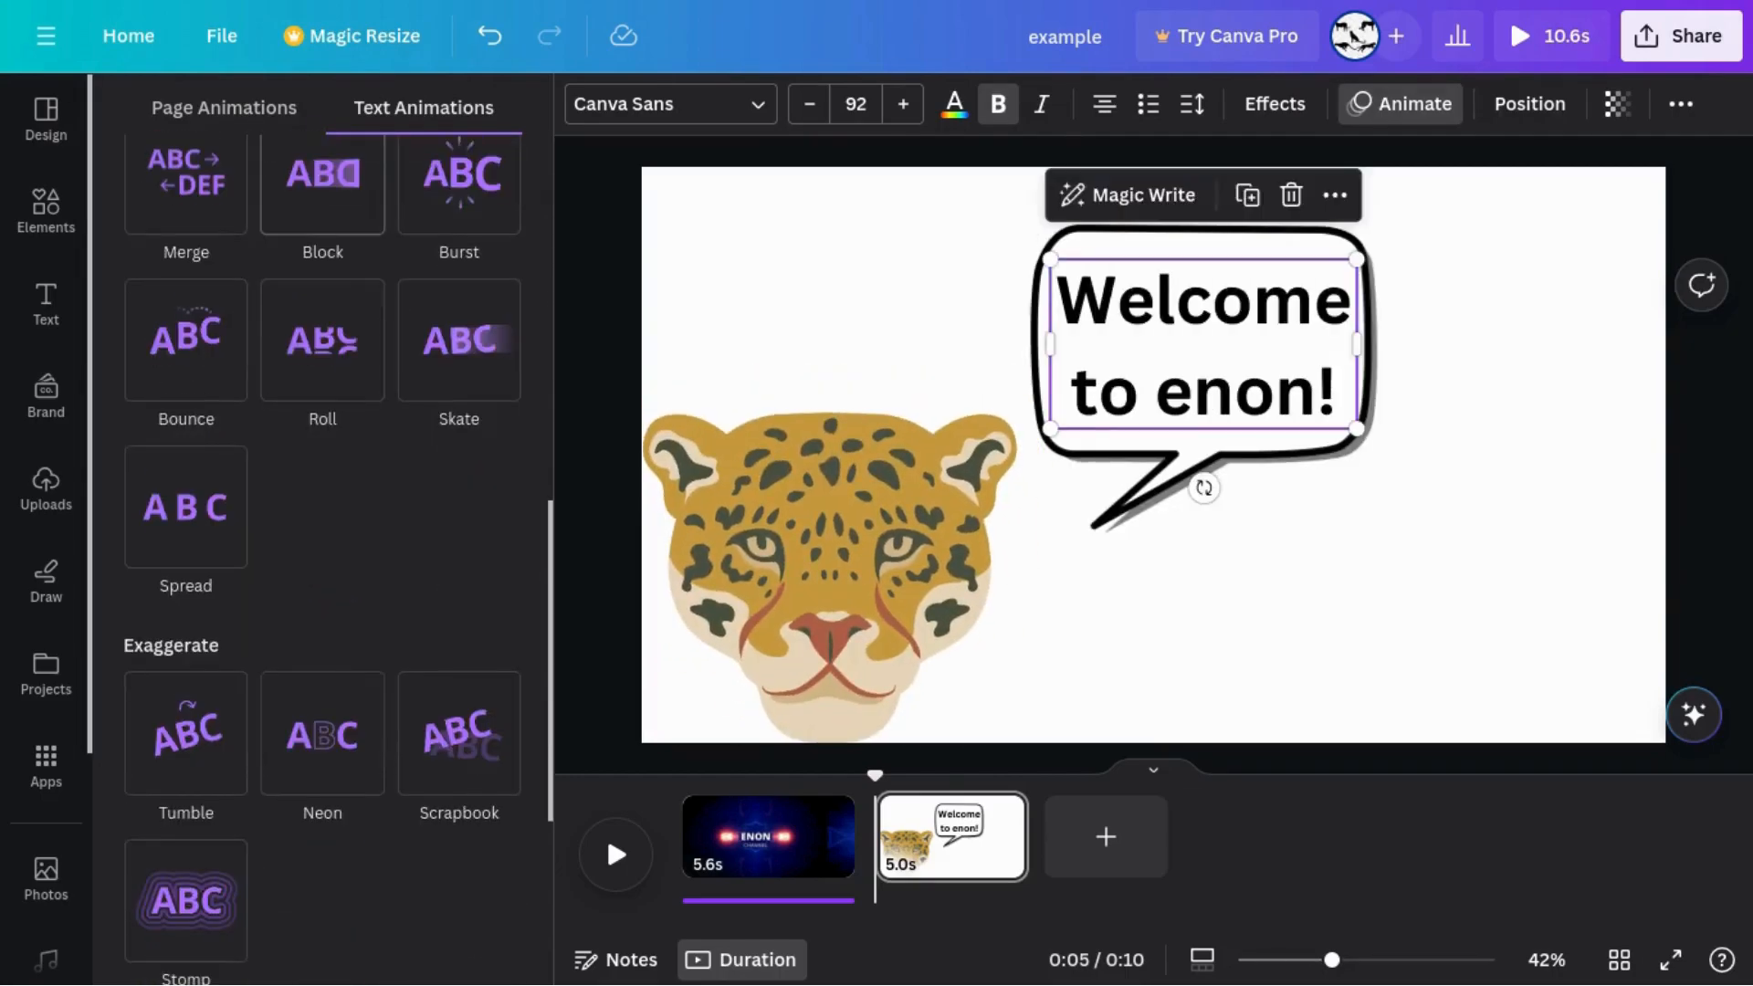
pyautogui.scroll(7, 325, 560)
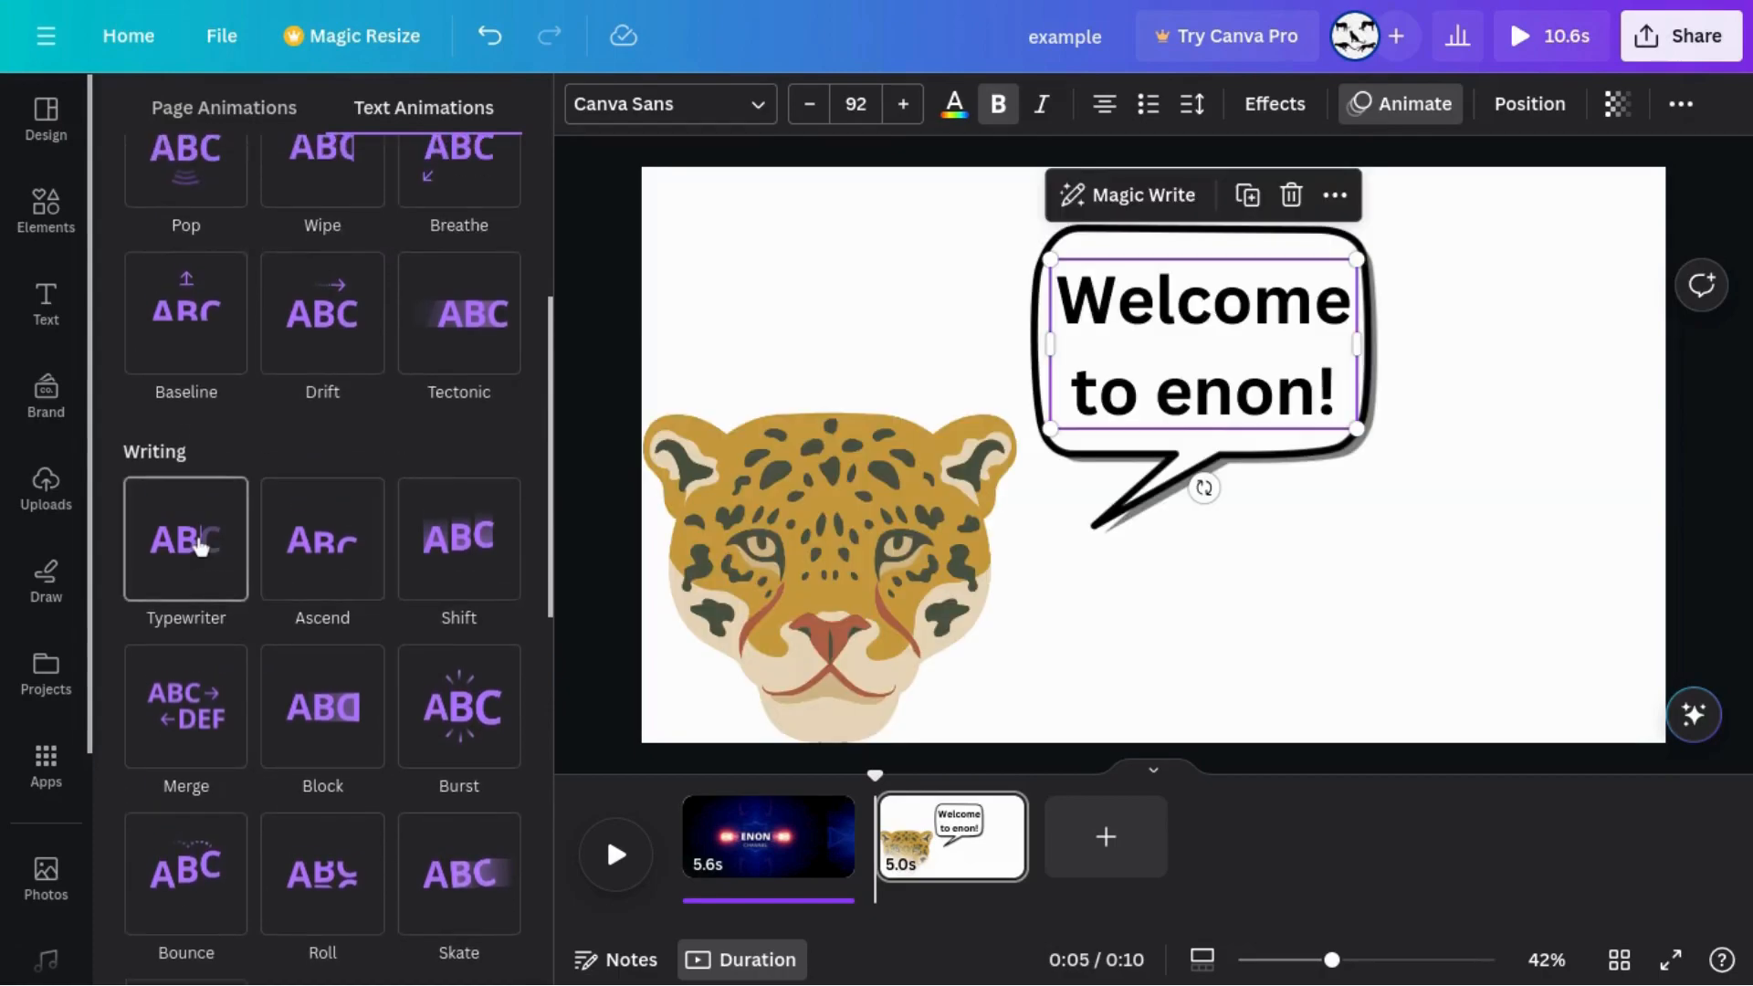
pyautogui.click(200, 546)
pyautogui.click(173, 599)
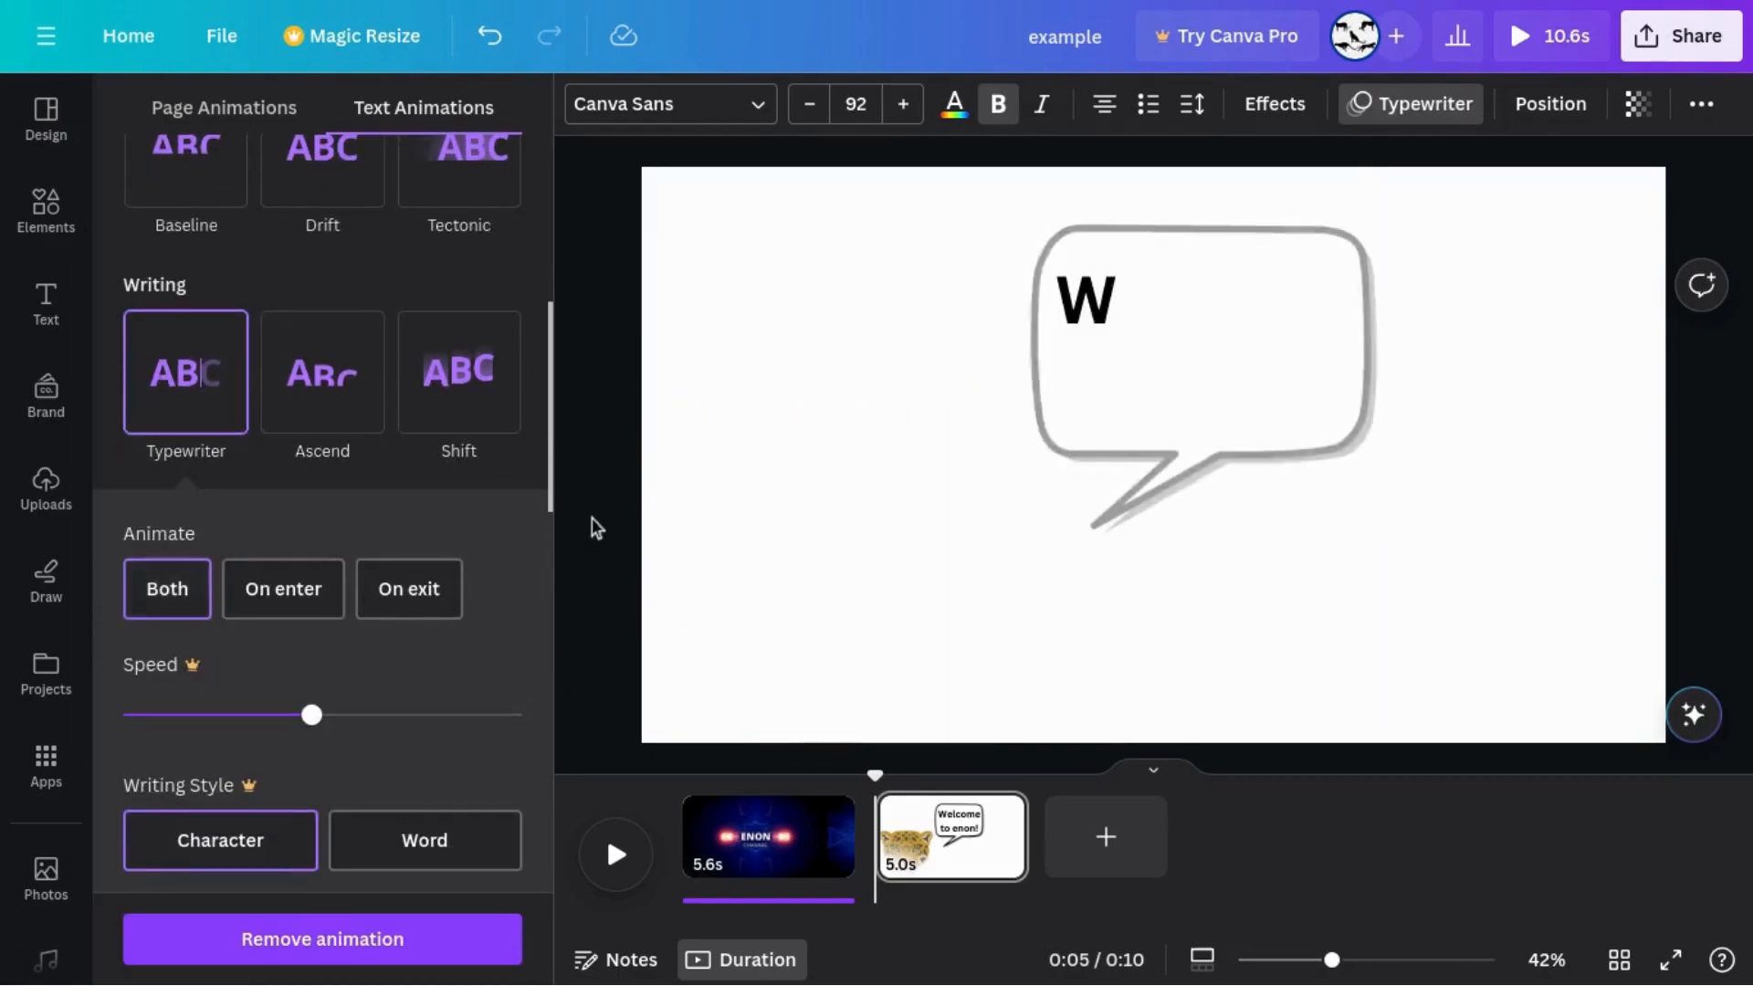
# Set the speech bubble's Neon animation to play on both enter and exit
pyautogui.click(1054, 513)
pyautogui.click(1081, 457)
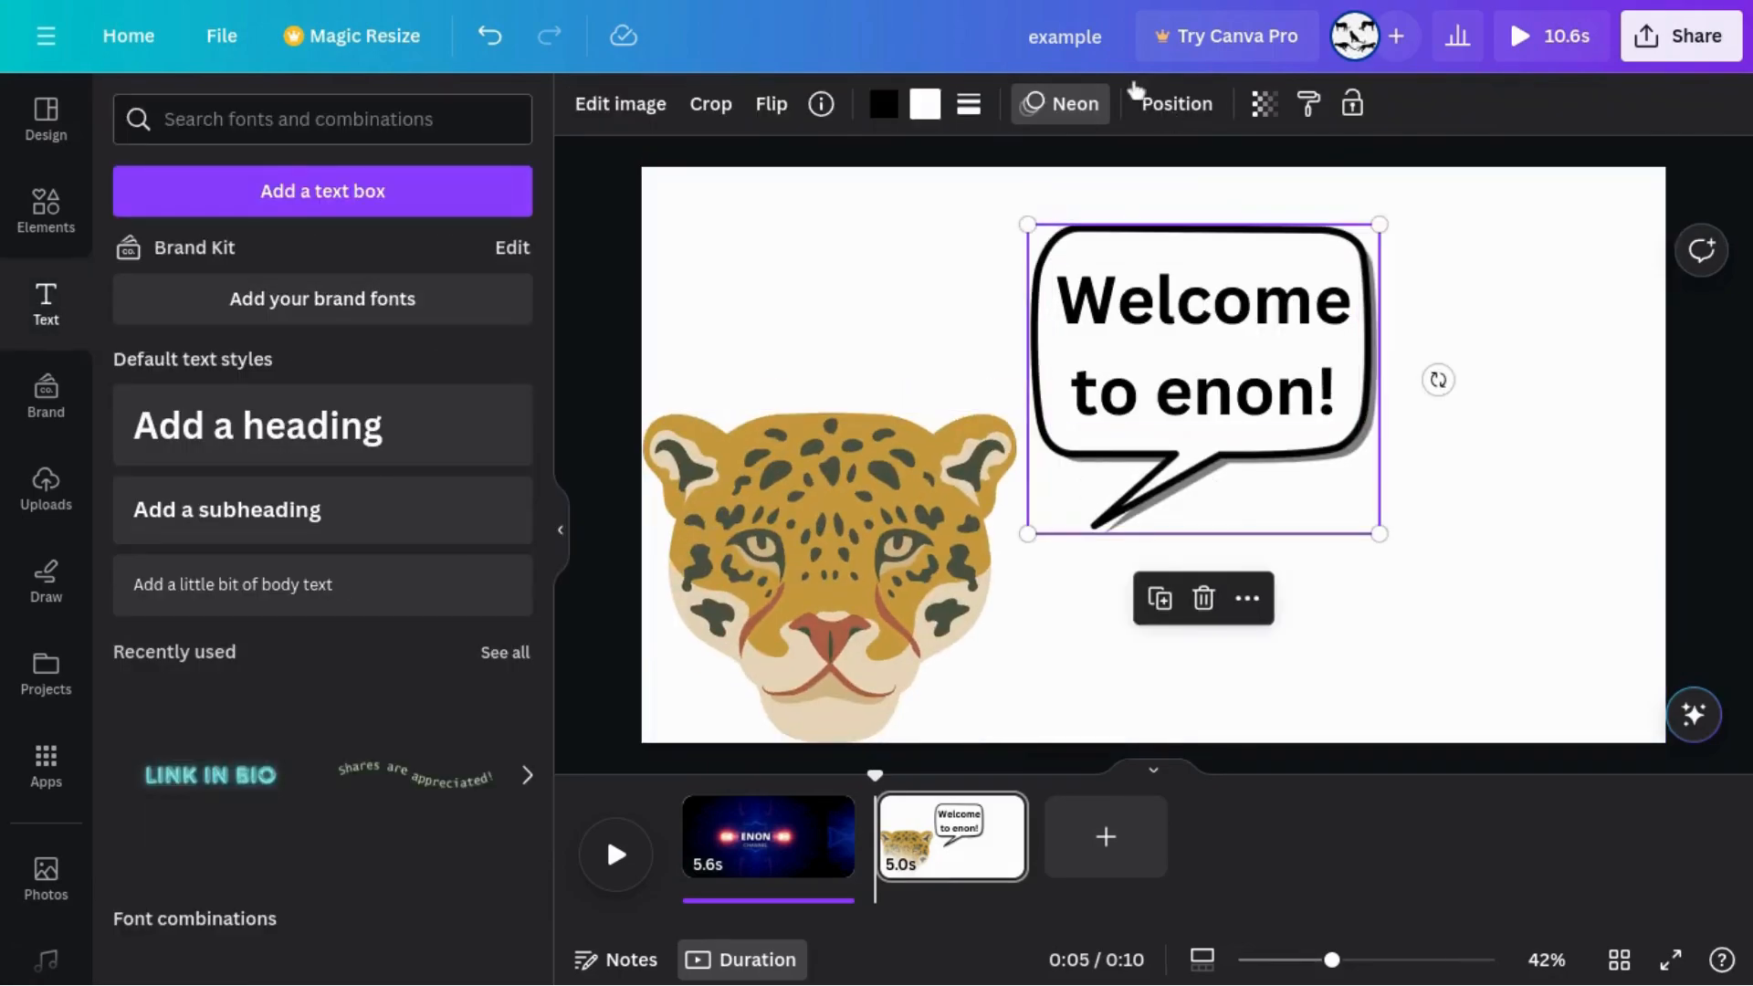
pyautogui.click(1050, 103)
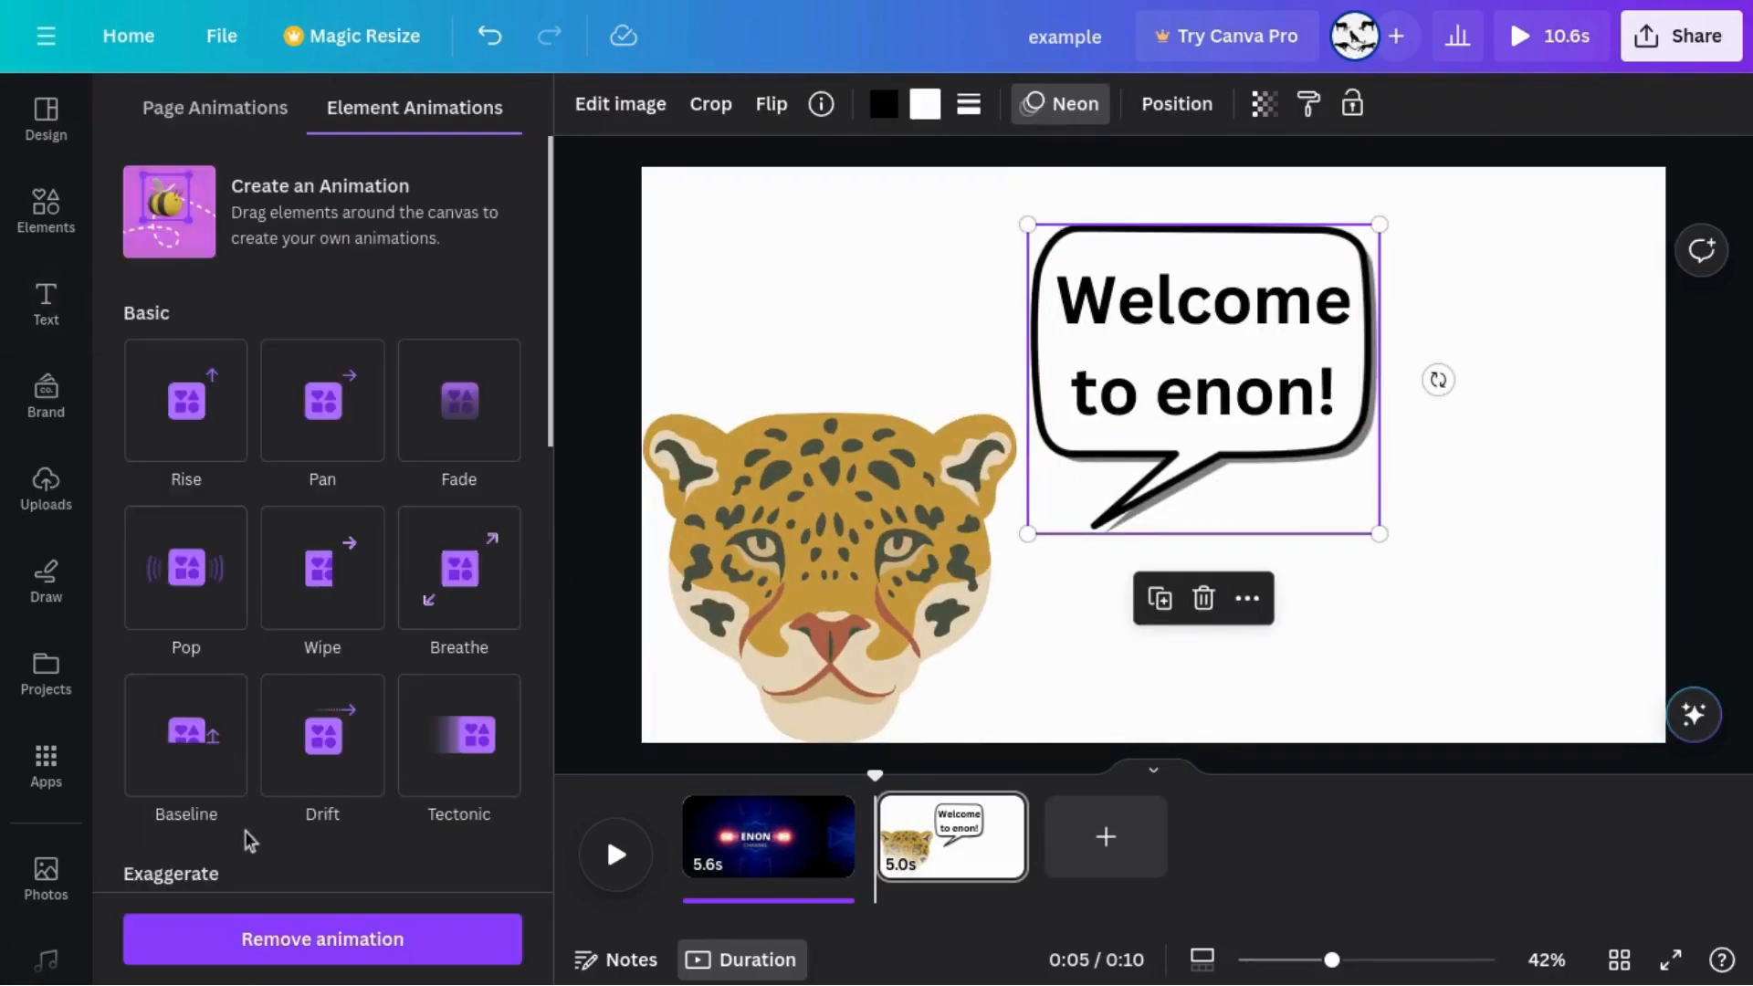
pyautogui.scroll(-8, 247, 835)
pyautogui.click(182, 315)
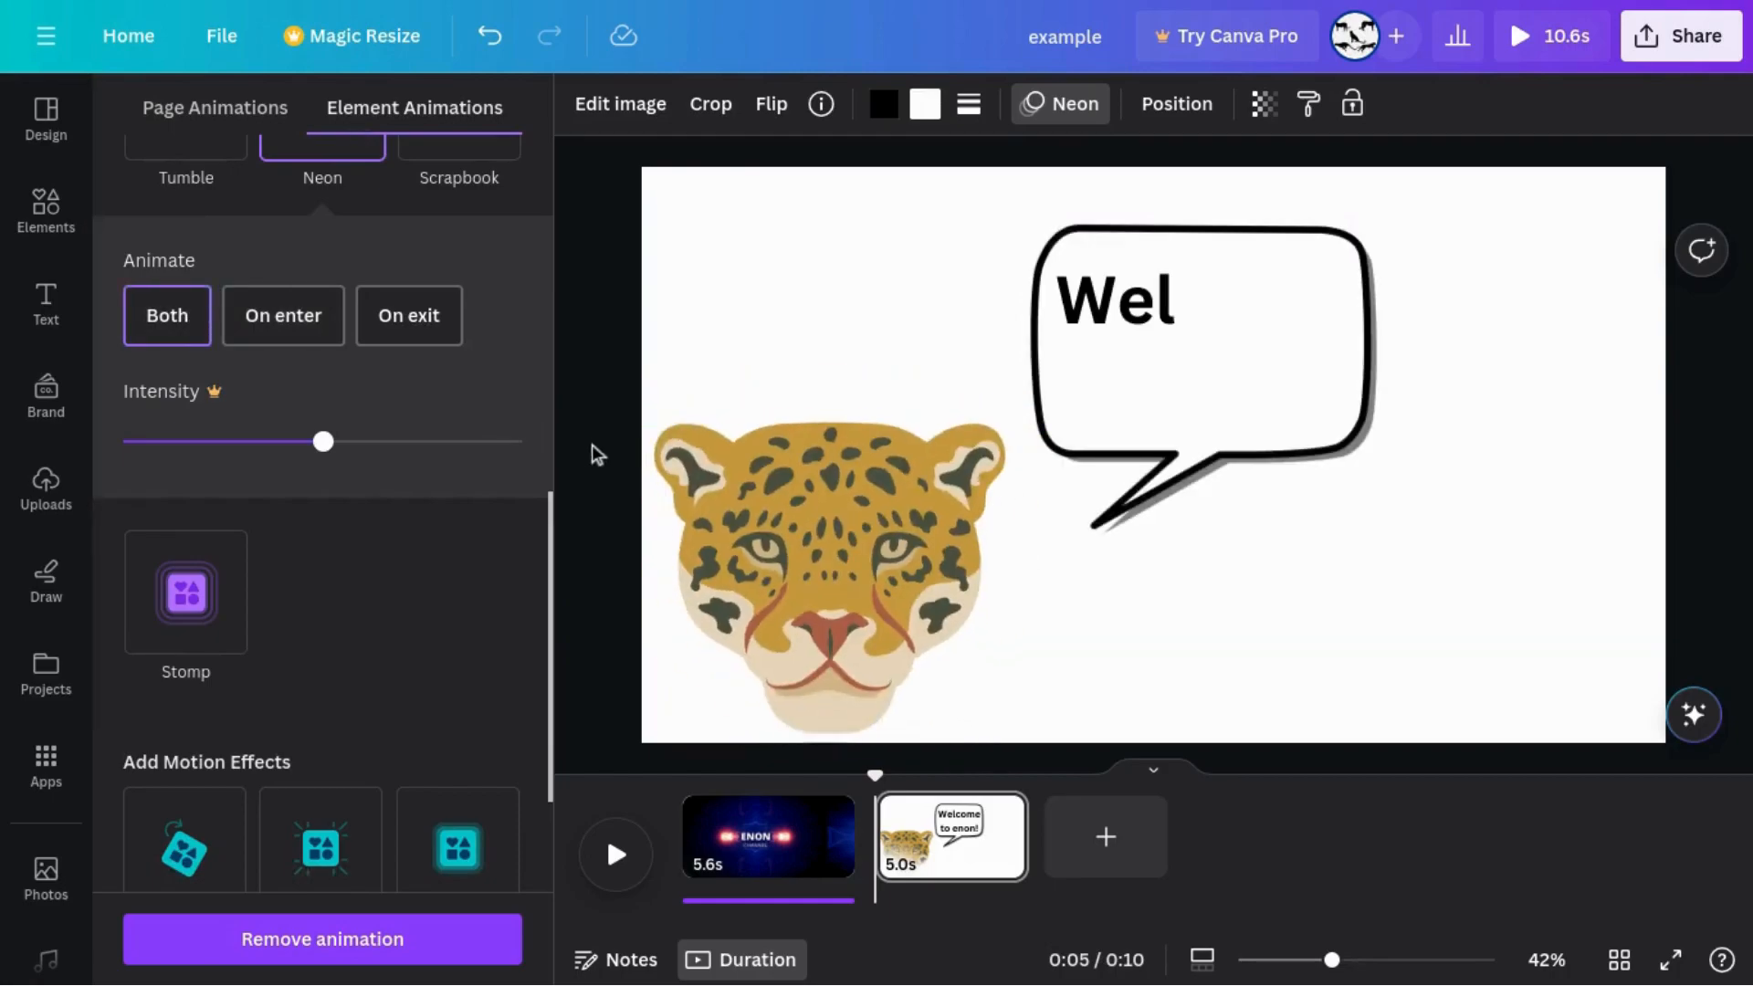
pyautogui.click(592, 447)
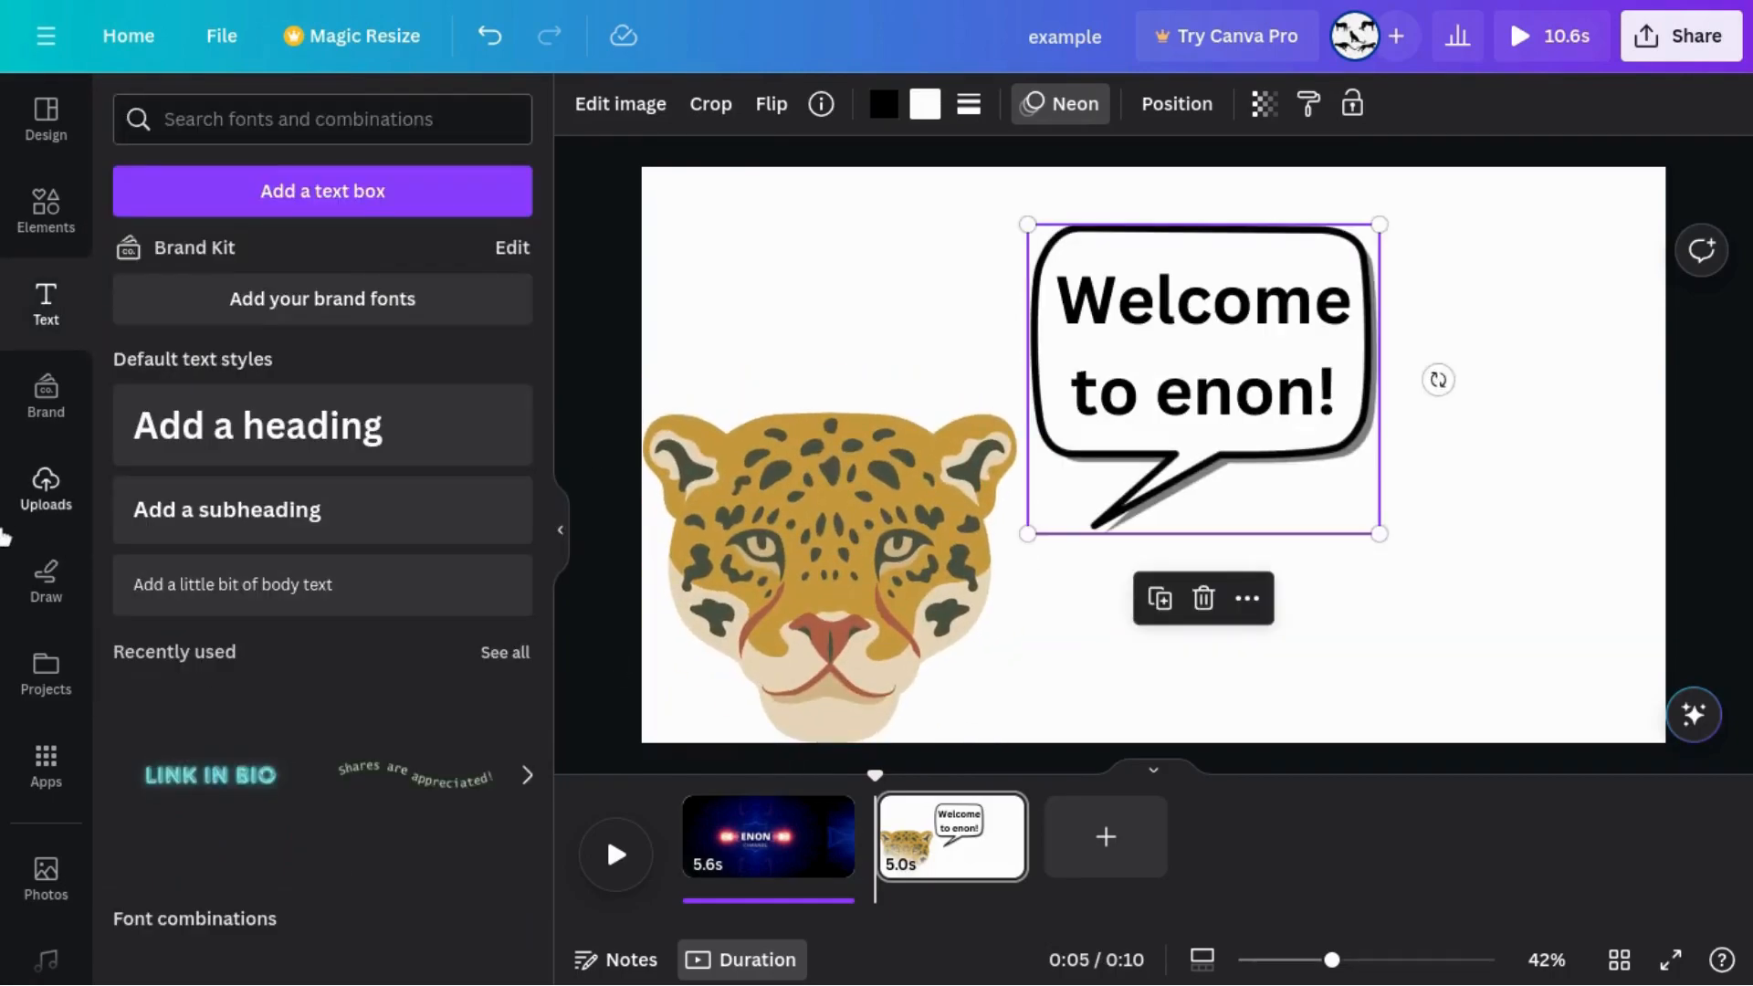
# Browse the music categories in the audio library for a track suited to the second page
pyautogui.scroll(-3, 4, 537)
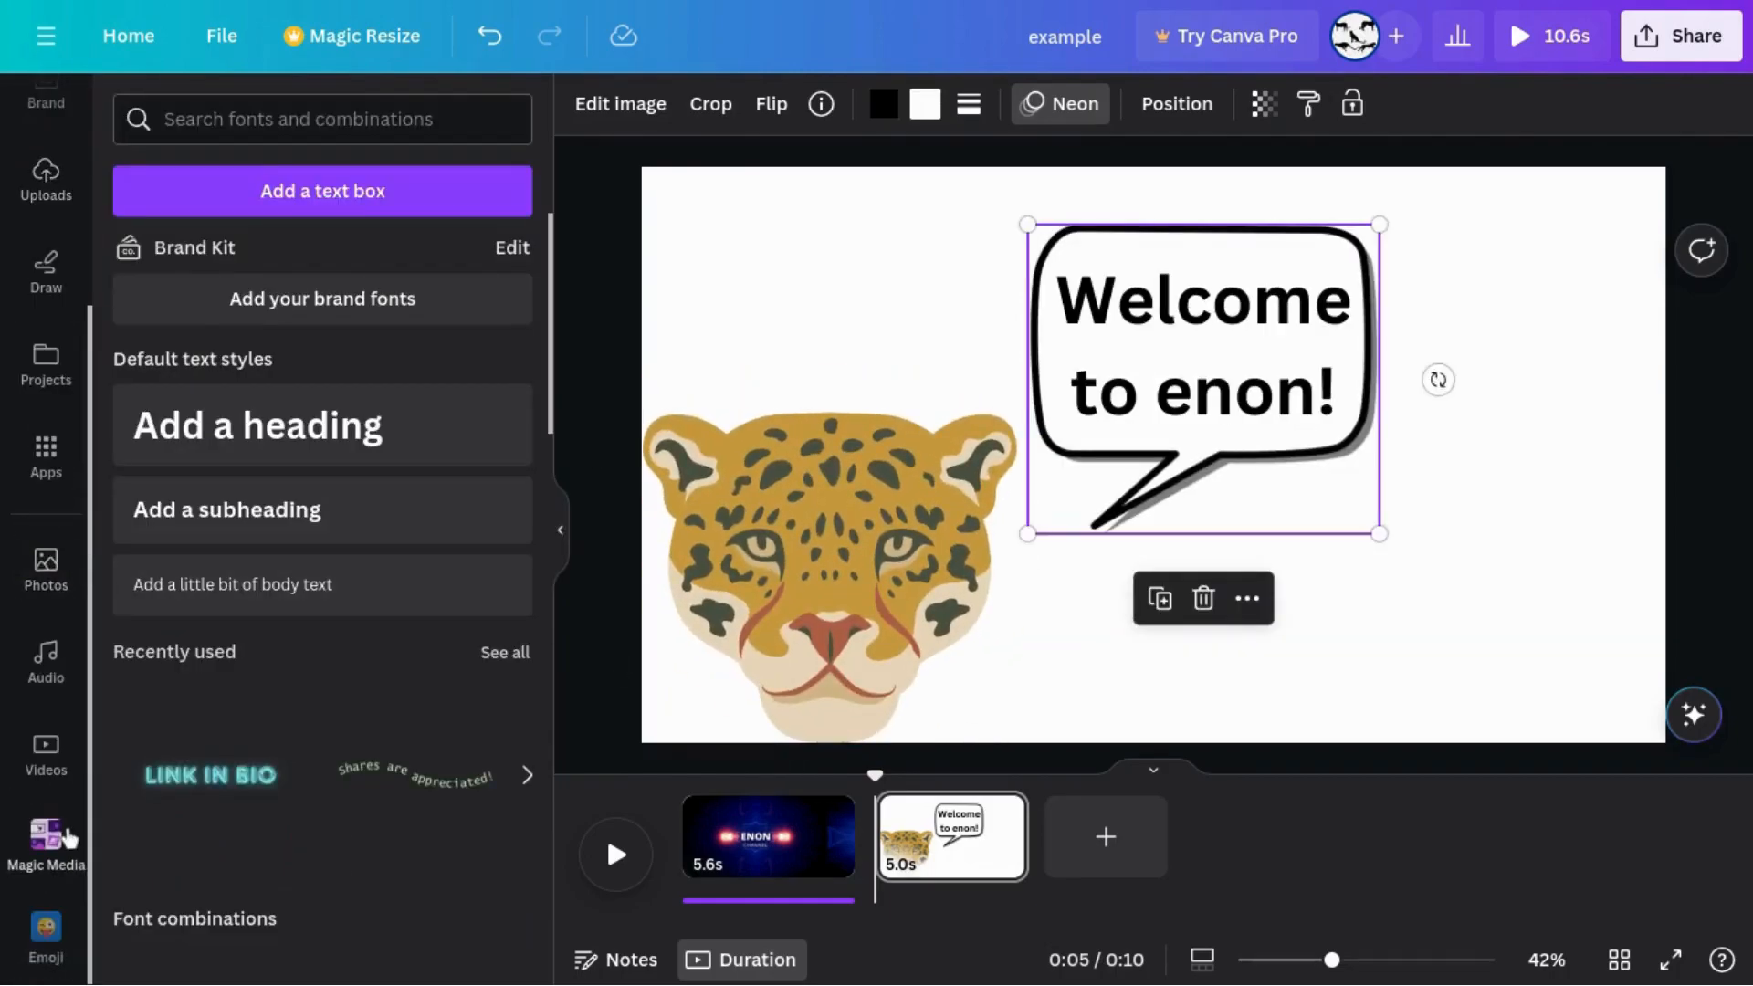
pyautogui.click(45, 660)
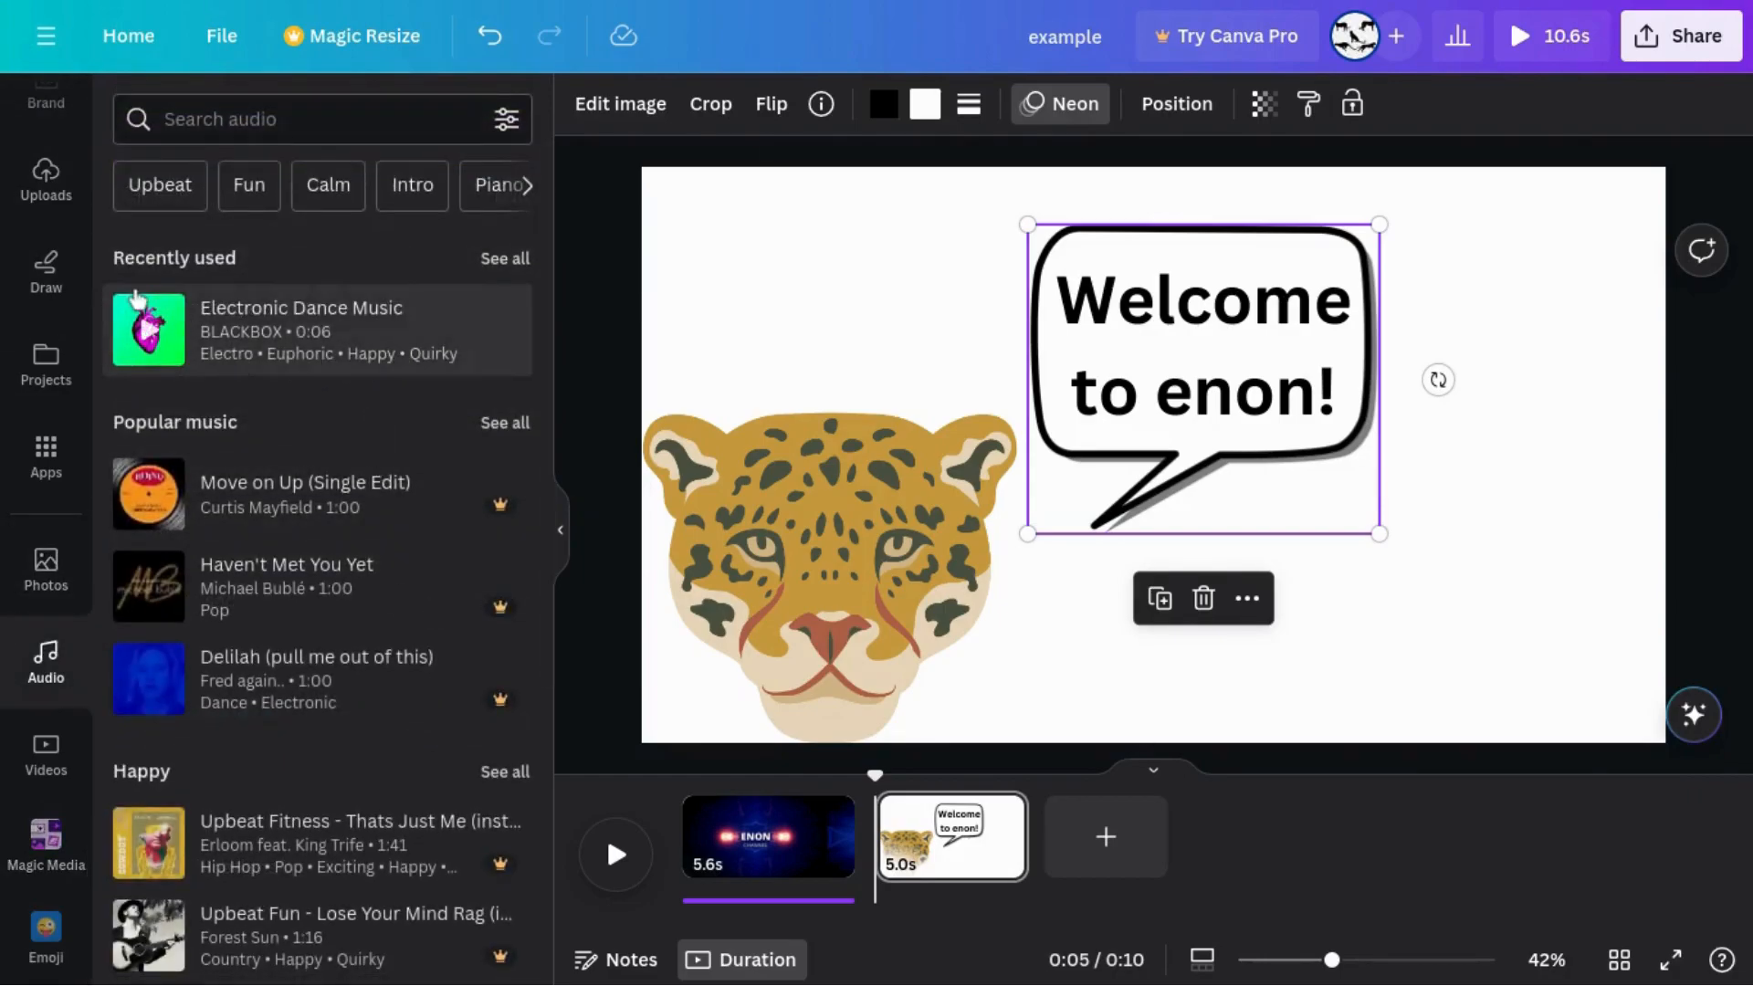
pyautogui.scroll(-12, 279, 485)
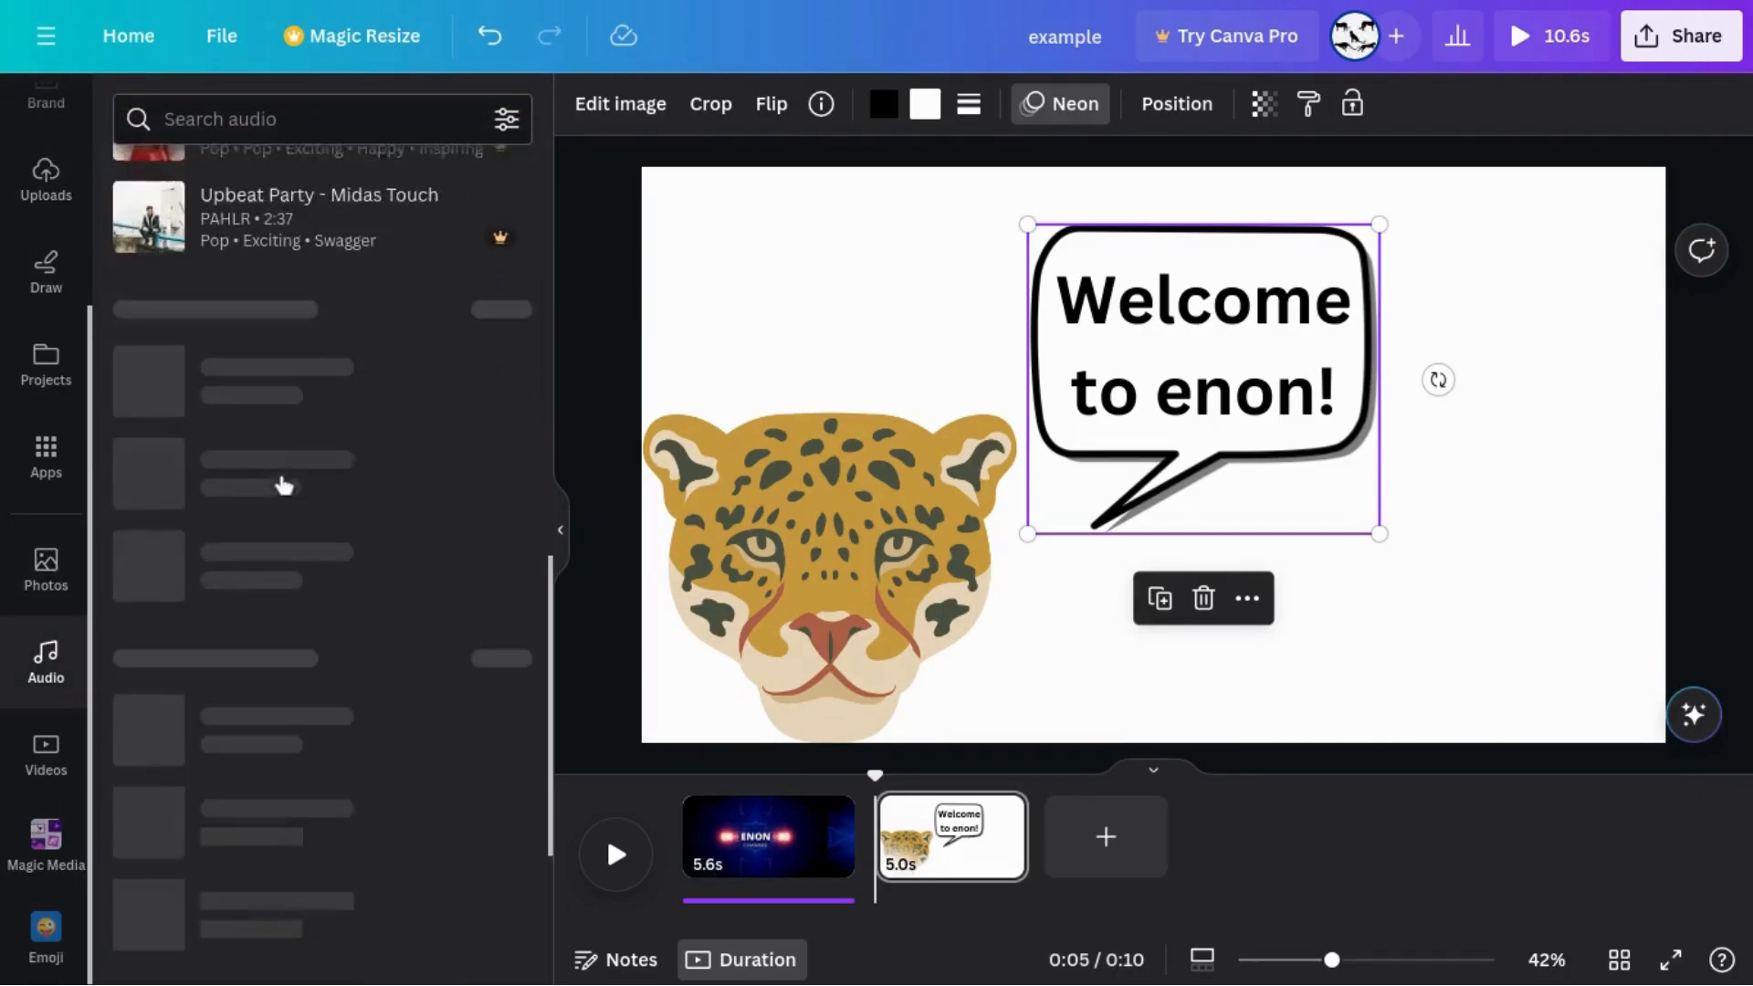
pyautogui.scroll(-2, 284, 484)
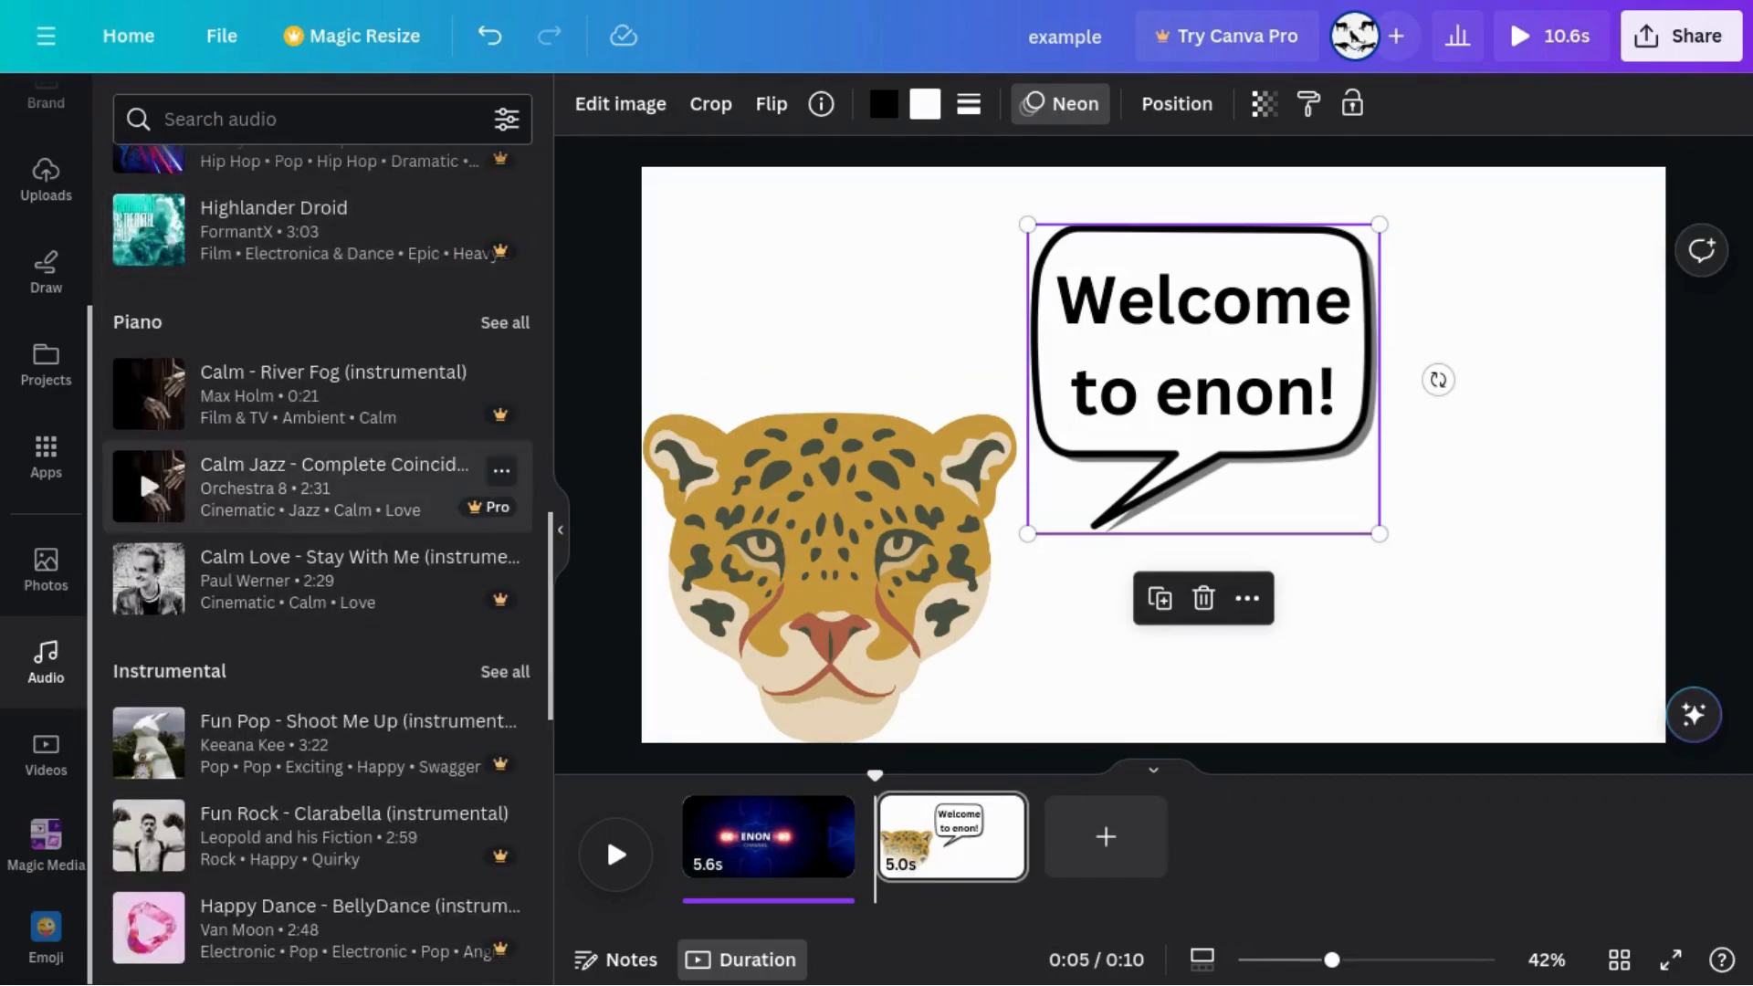
pyautogui.scroll(-4, 360, 335)
pyautogui.scroll(-7, 362, 335)
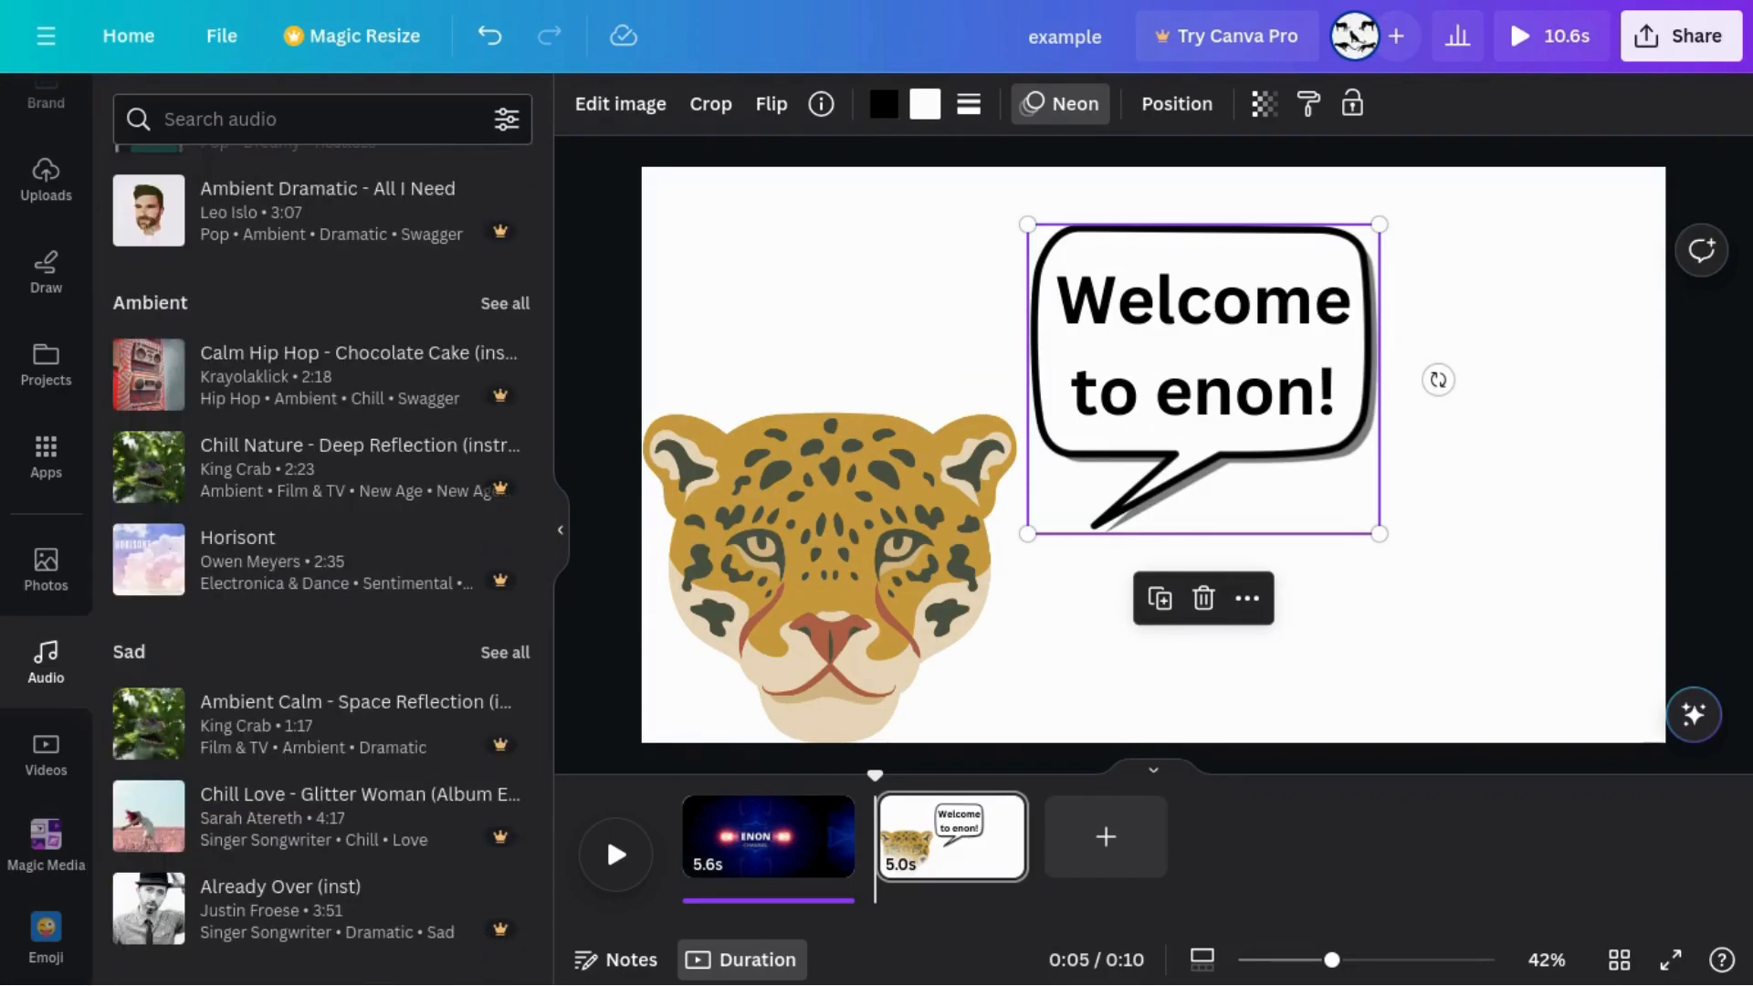
pyautogui.scroll(-9, 286, 393)
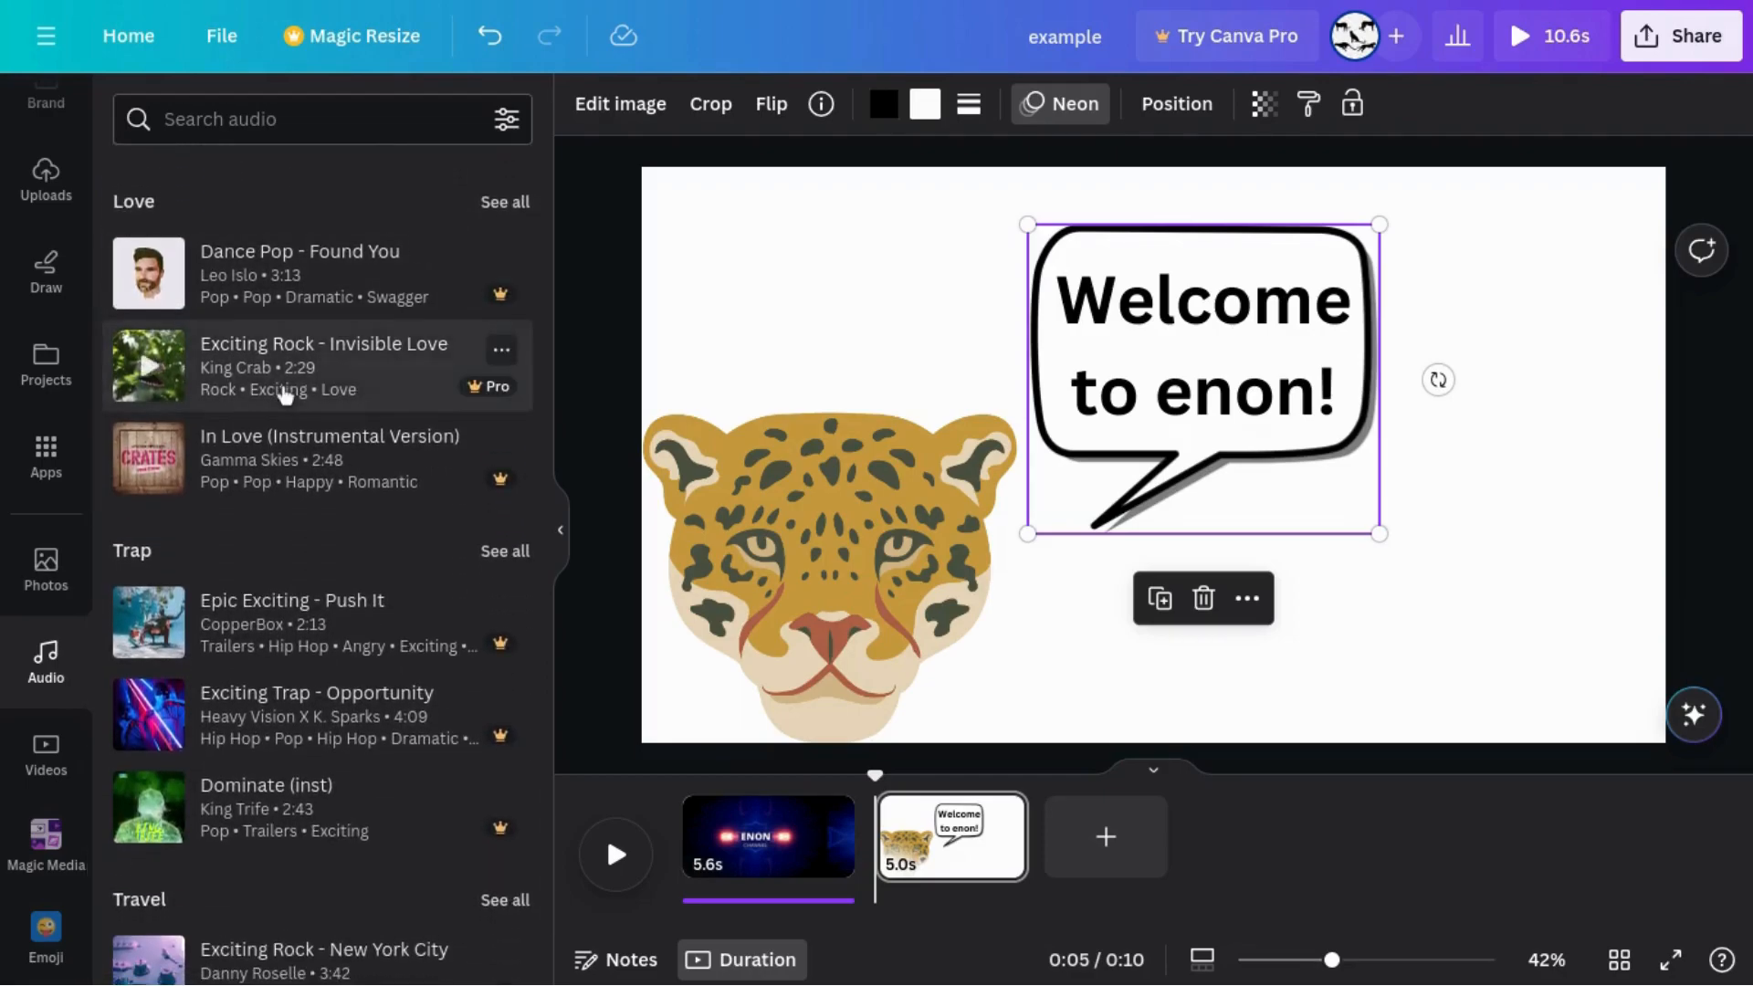
pyautogui.scroll(1, 285, 392)
pyautogui.scroll(-3, 285, 392)
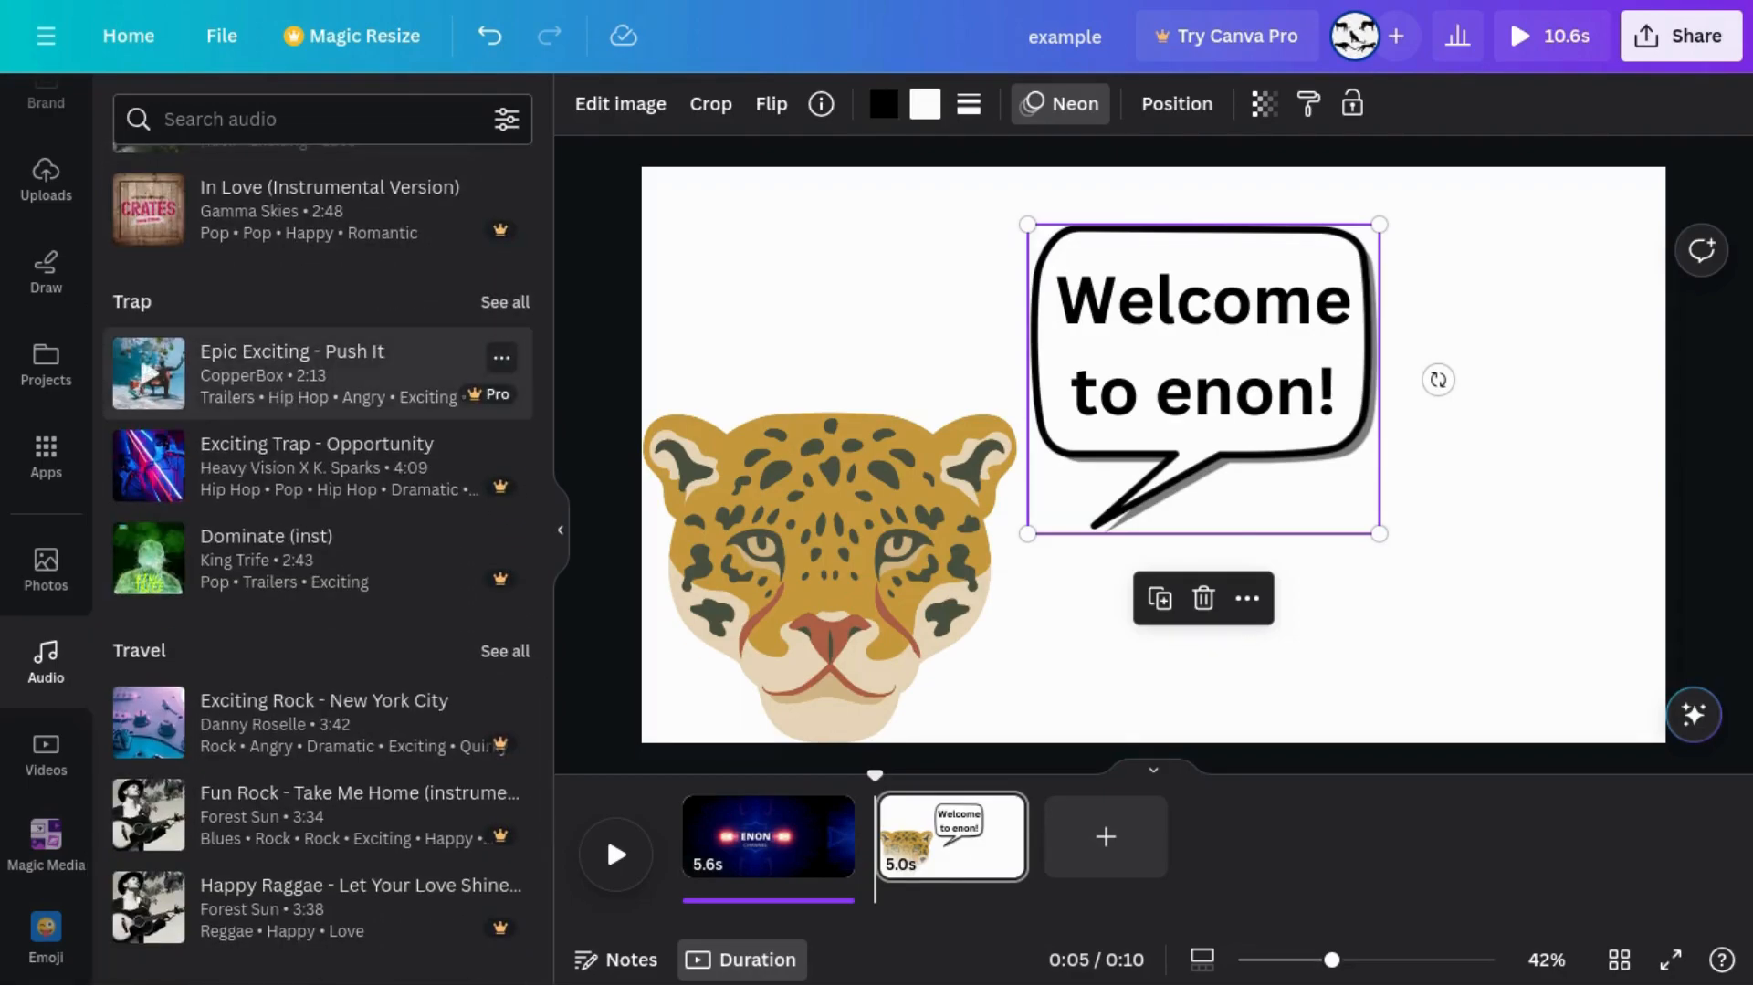
pyautogui.scroll(-10, 285, 393)
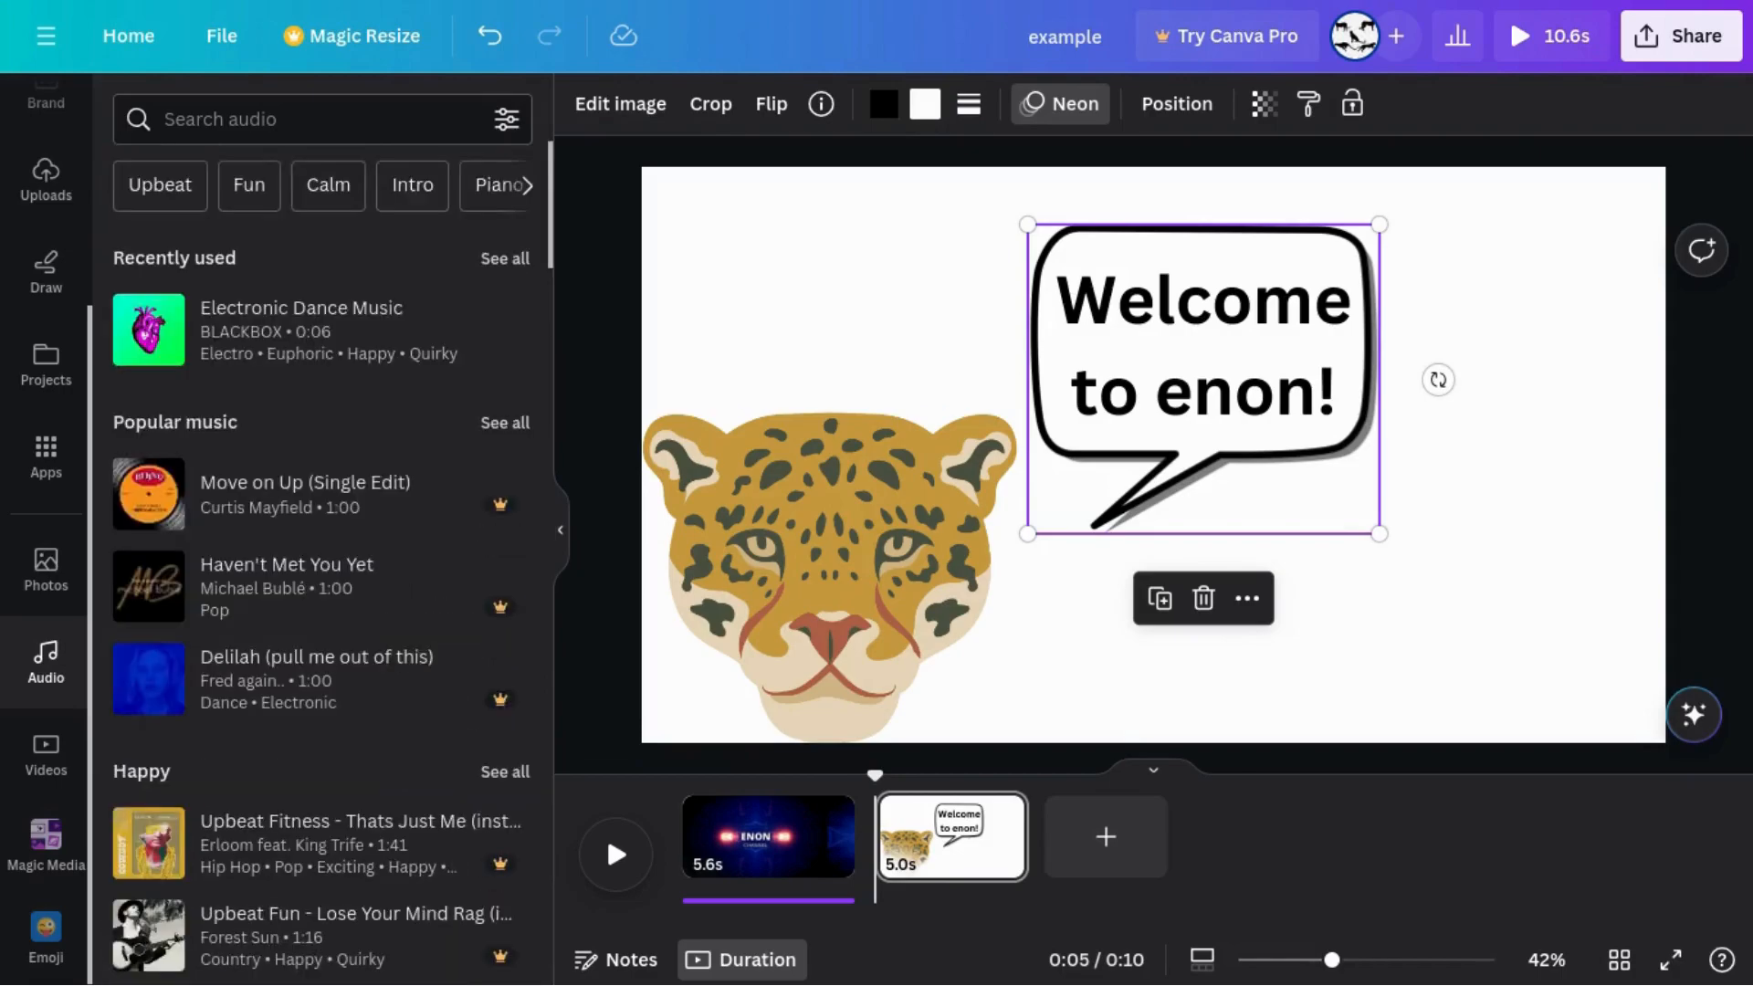
# Filter the audio library by Intro, add the Mystical Intro Music track to page 2 and stop its preview
pyautogui.click(390, 201)
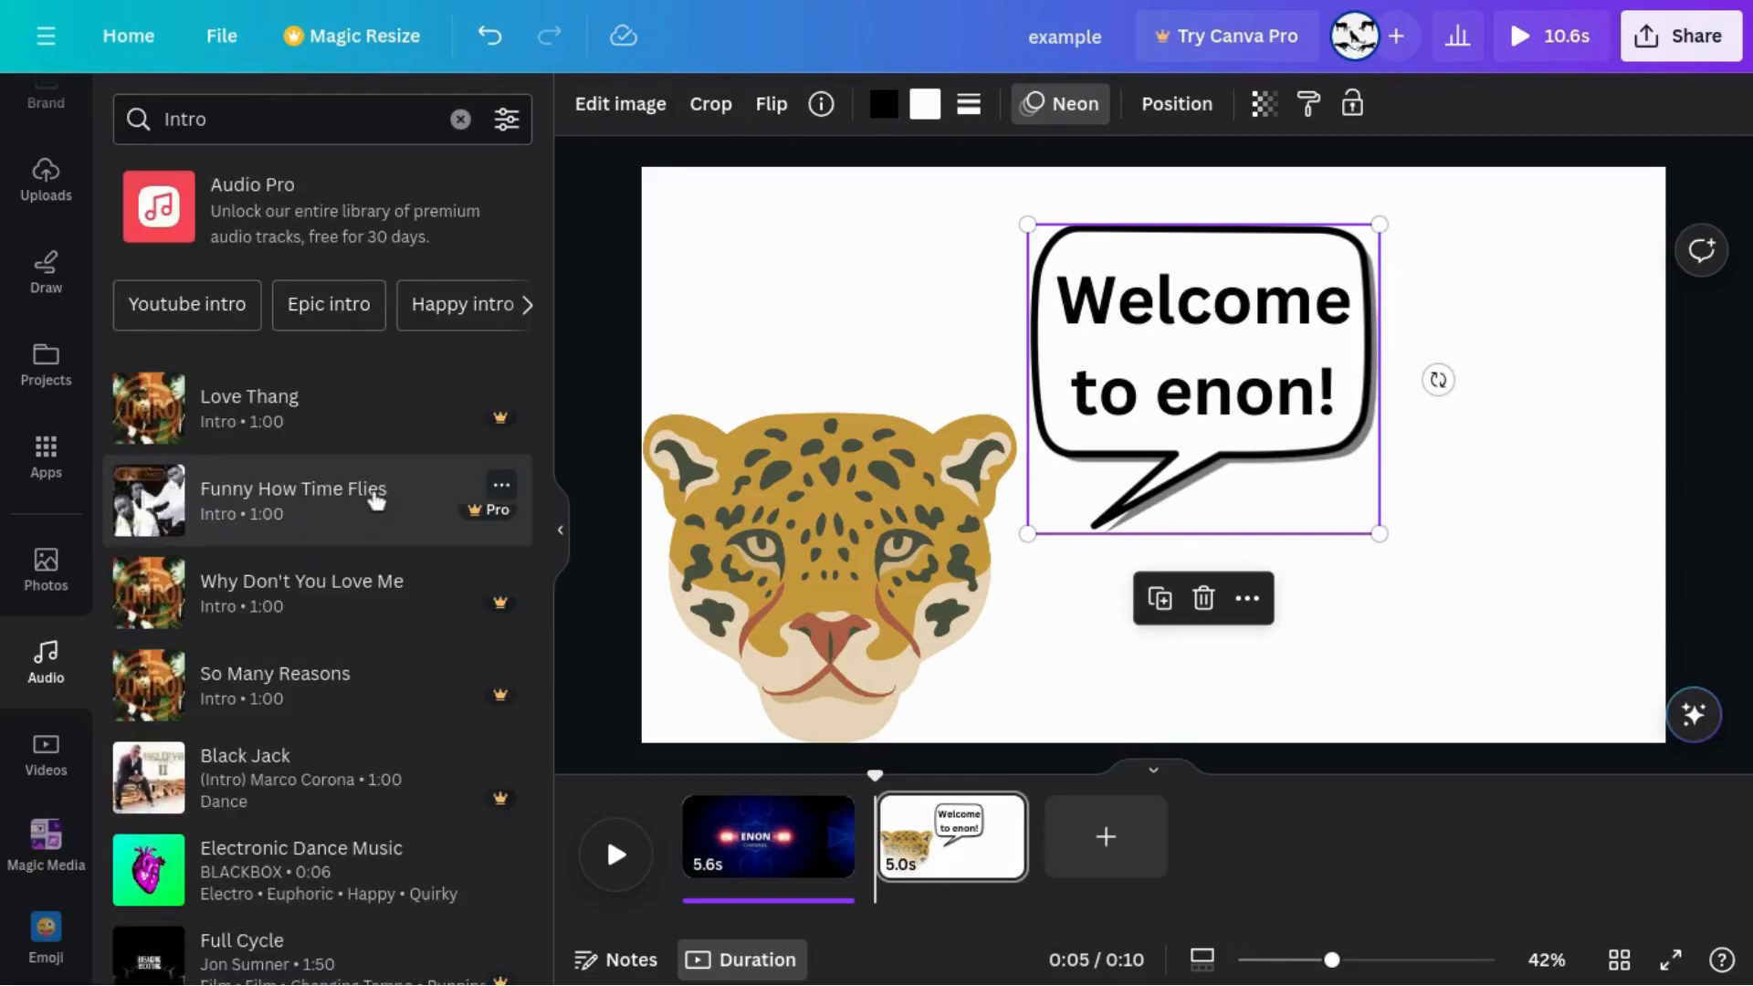
pyautogui.scroll(-15, 375, 500)
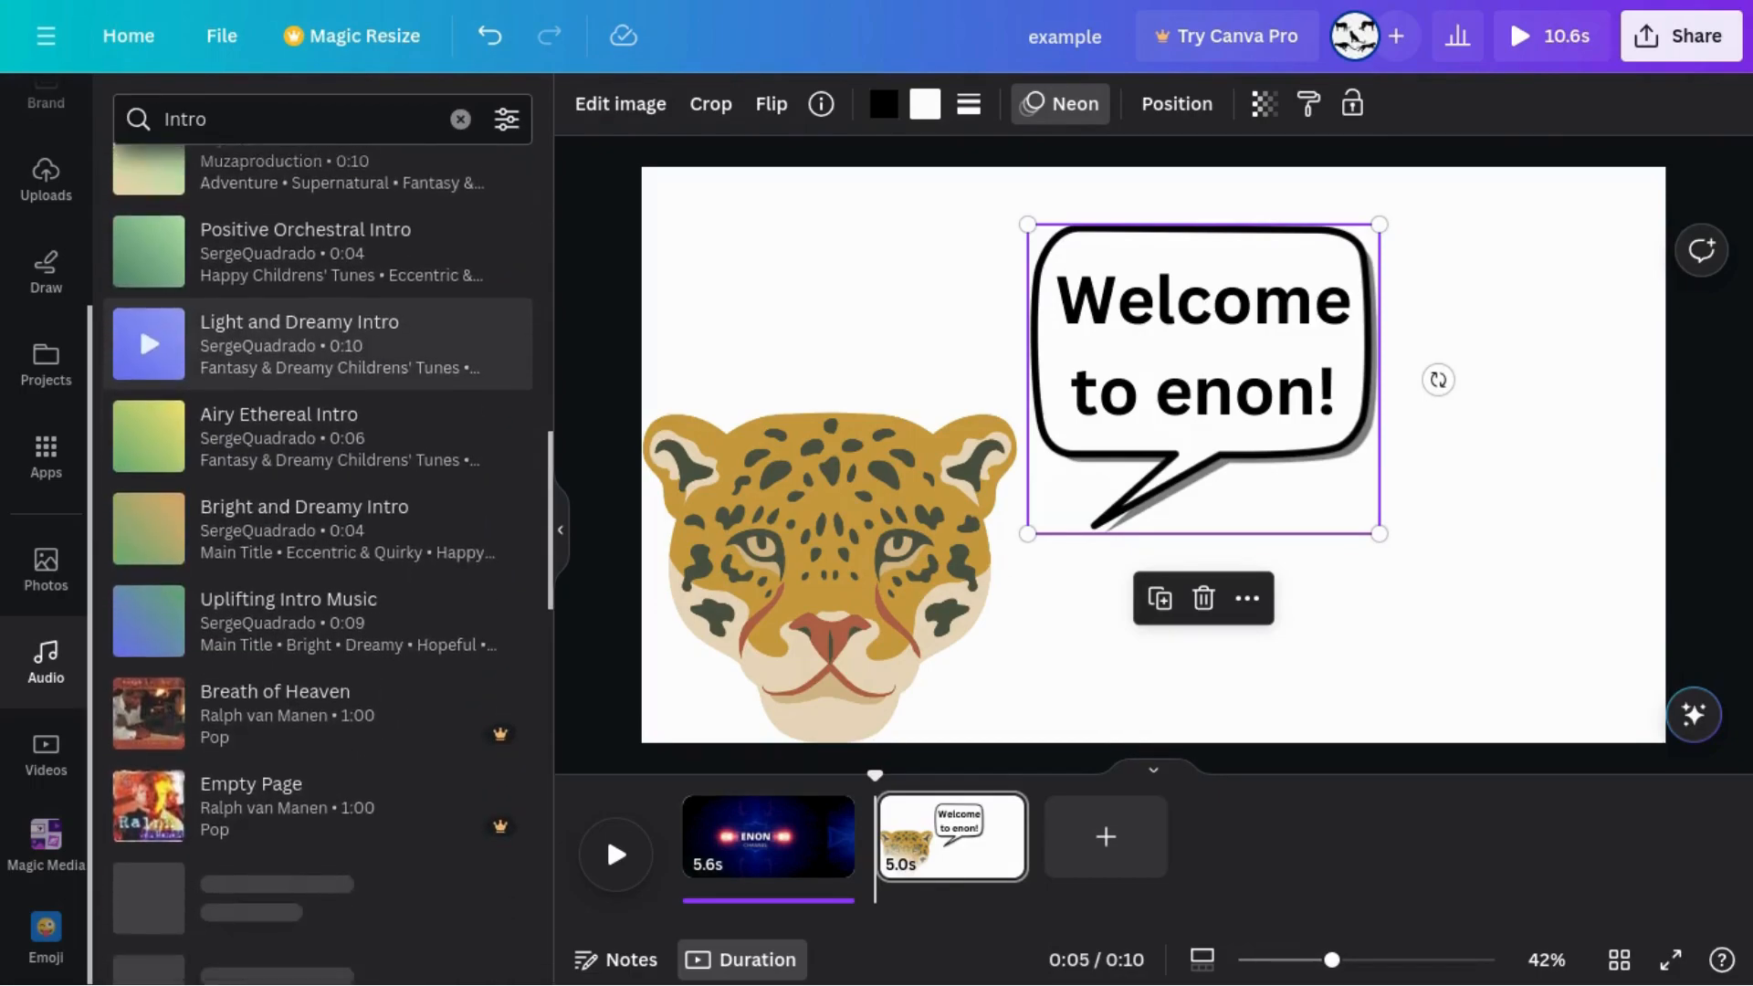
pyautogui.scroll(3, 341, 496)
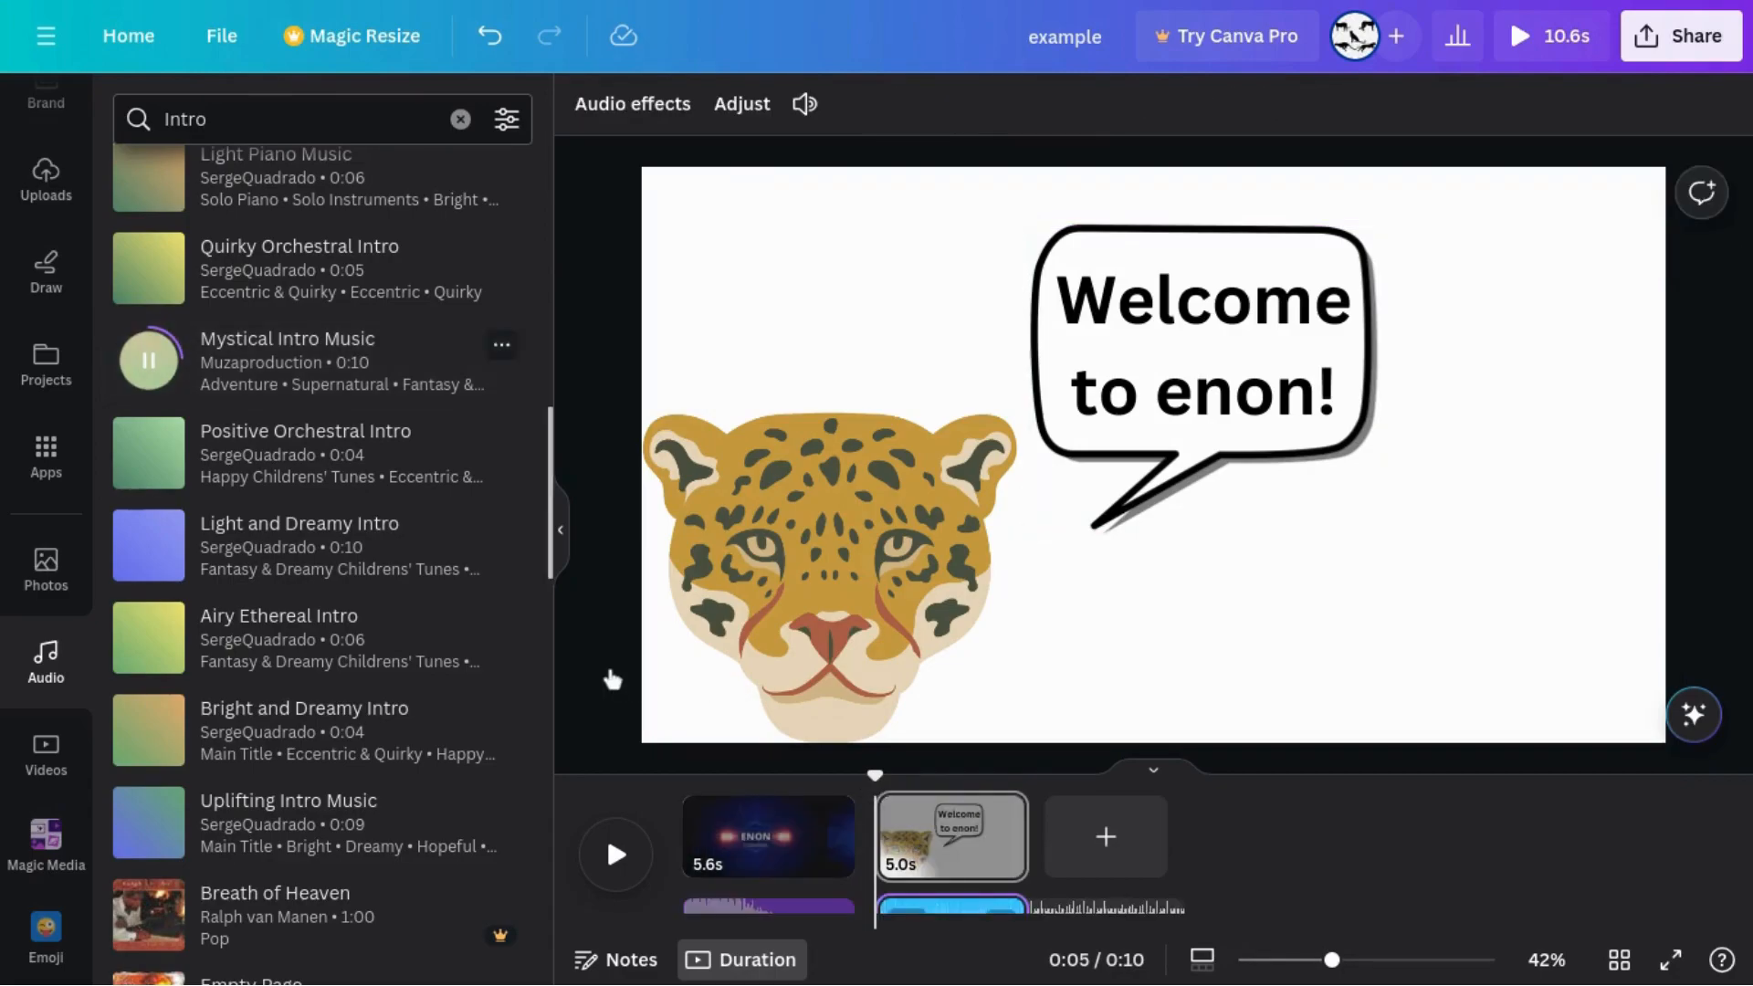
pyautogui.click(153, 365)
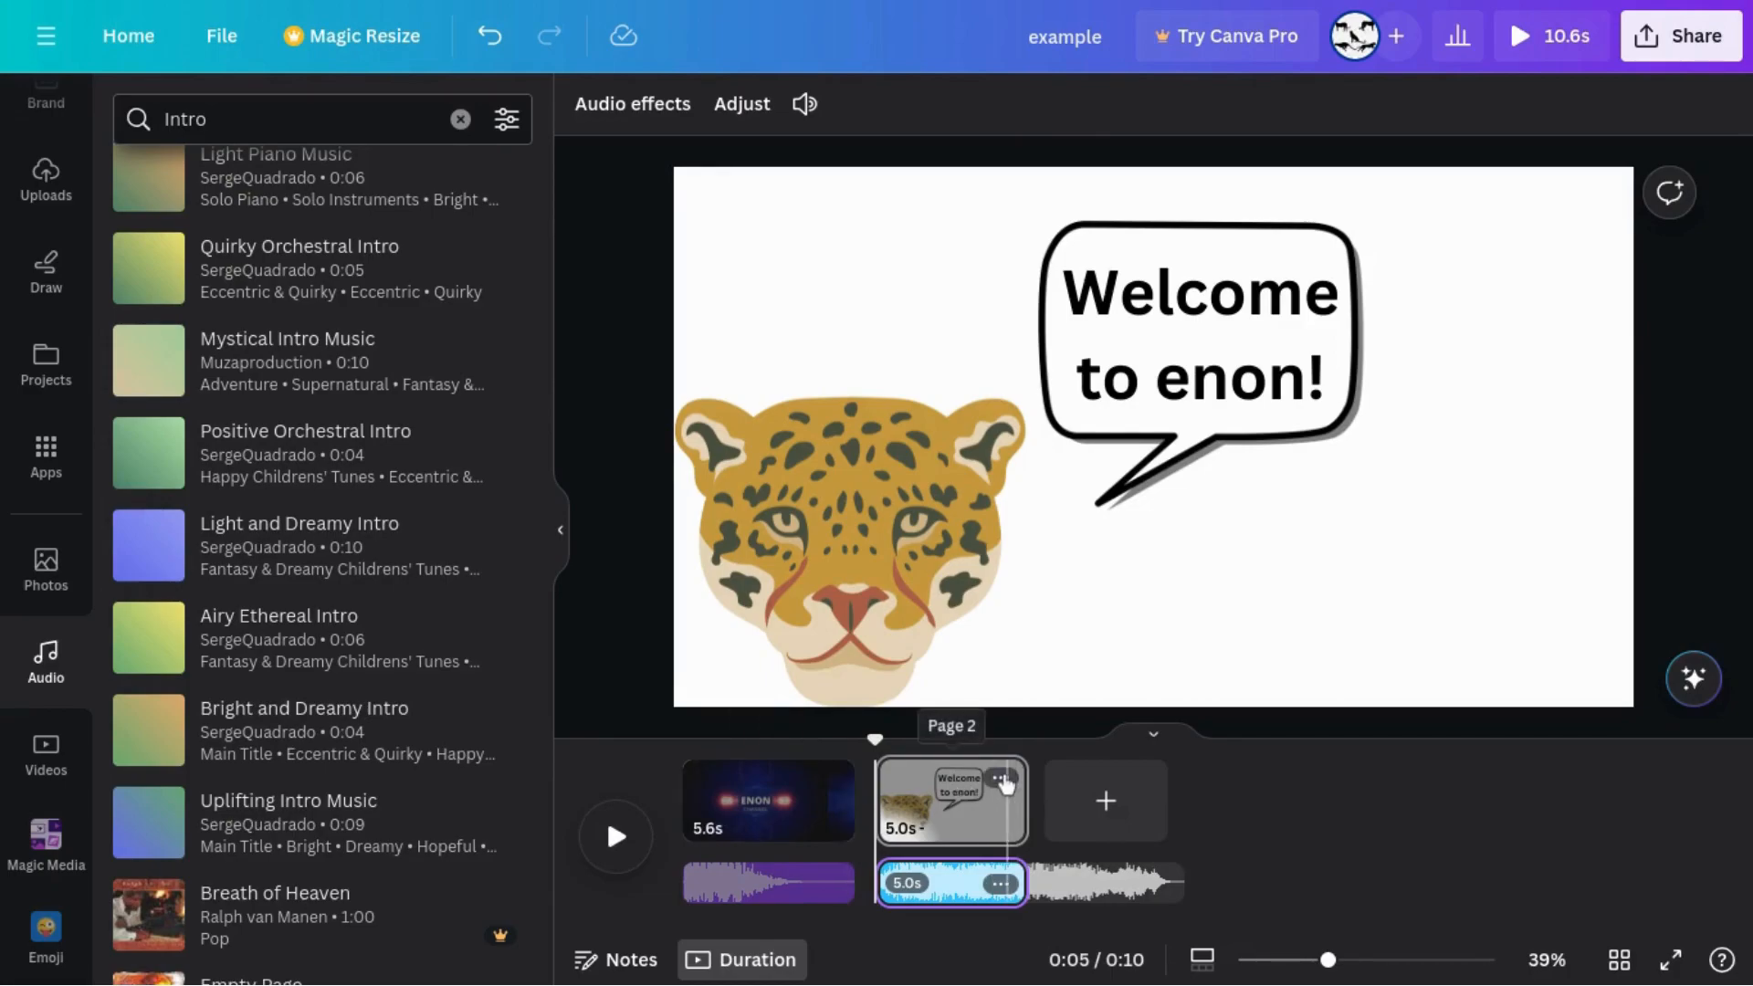
# Duplicate page 2 and remove the Pop animation from the jaguar head on the copy
pyautogui.click(1001, 778)
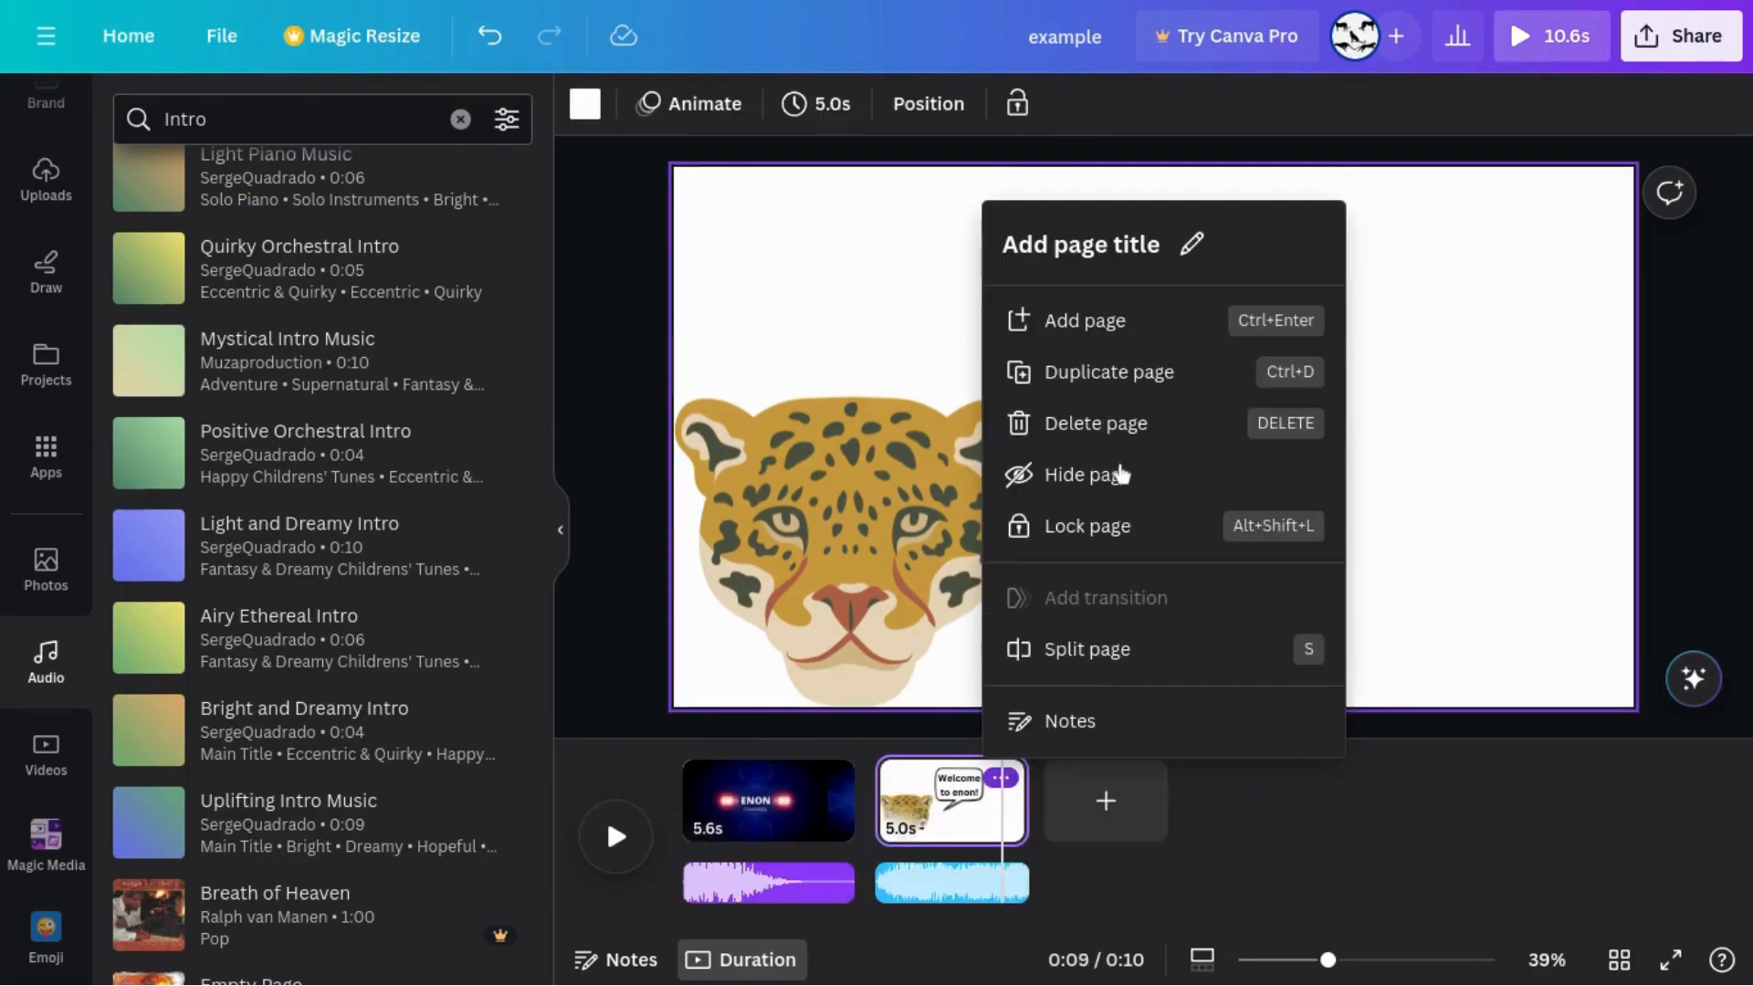
pyautogui.click(1083, 374)
pyautogui.click(794, 451)
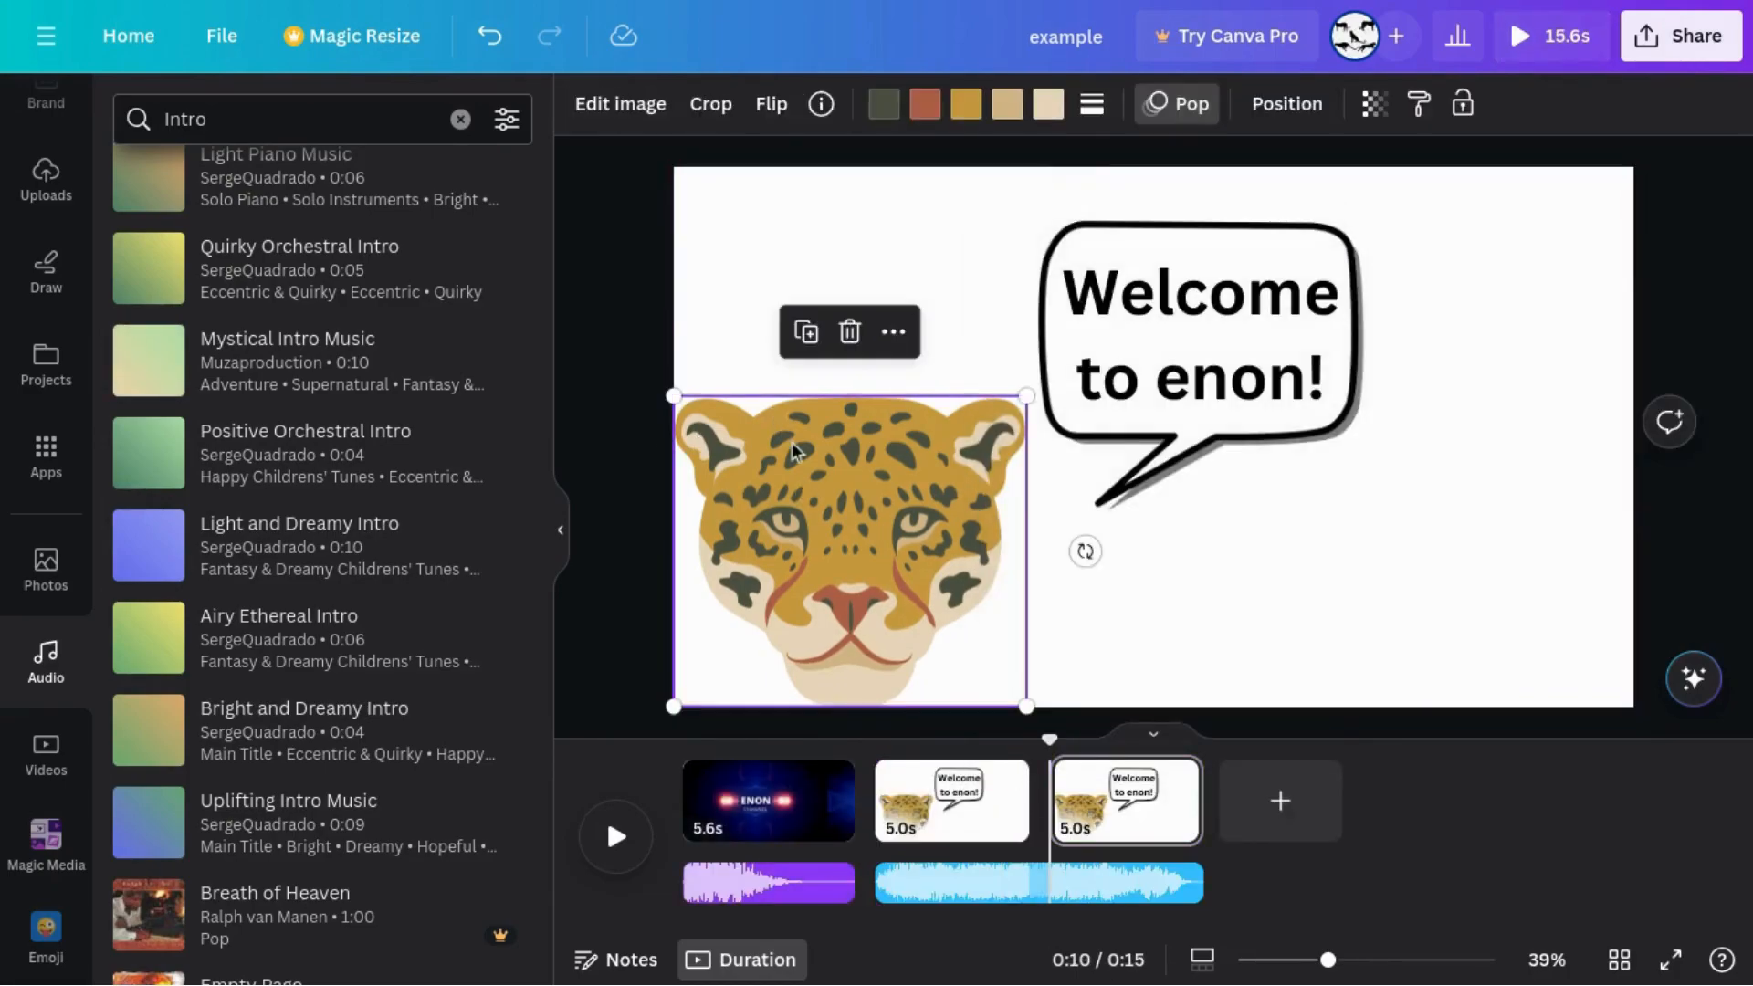
pyautogui.click(1180, 105)
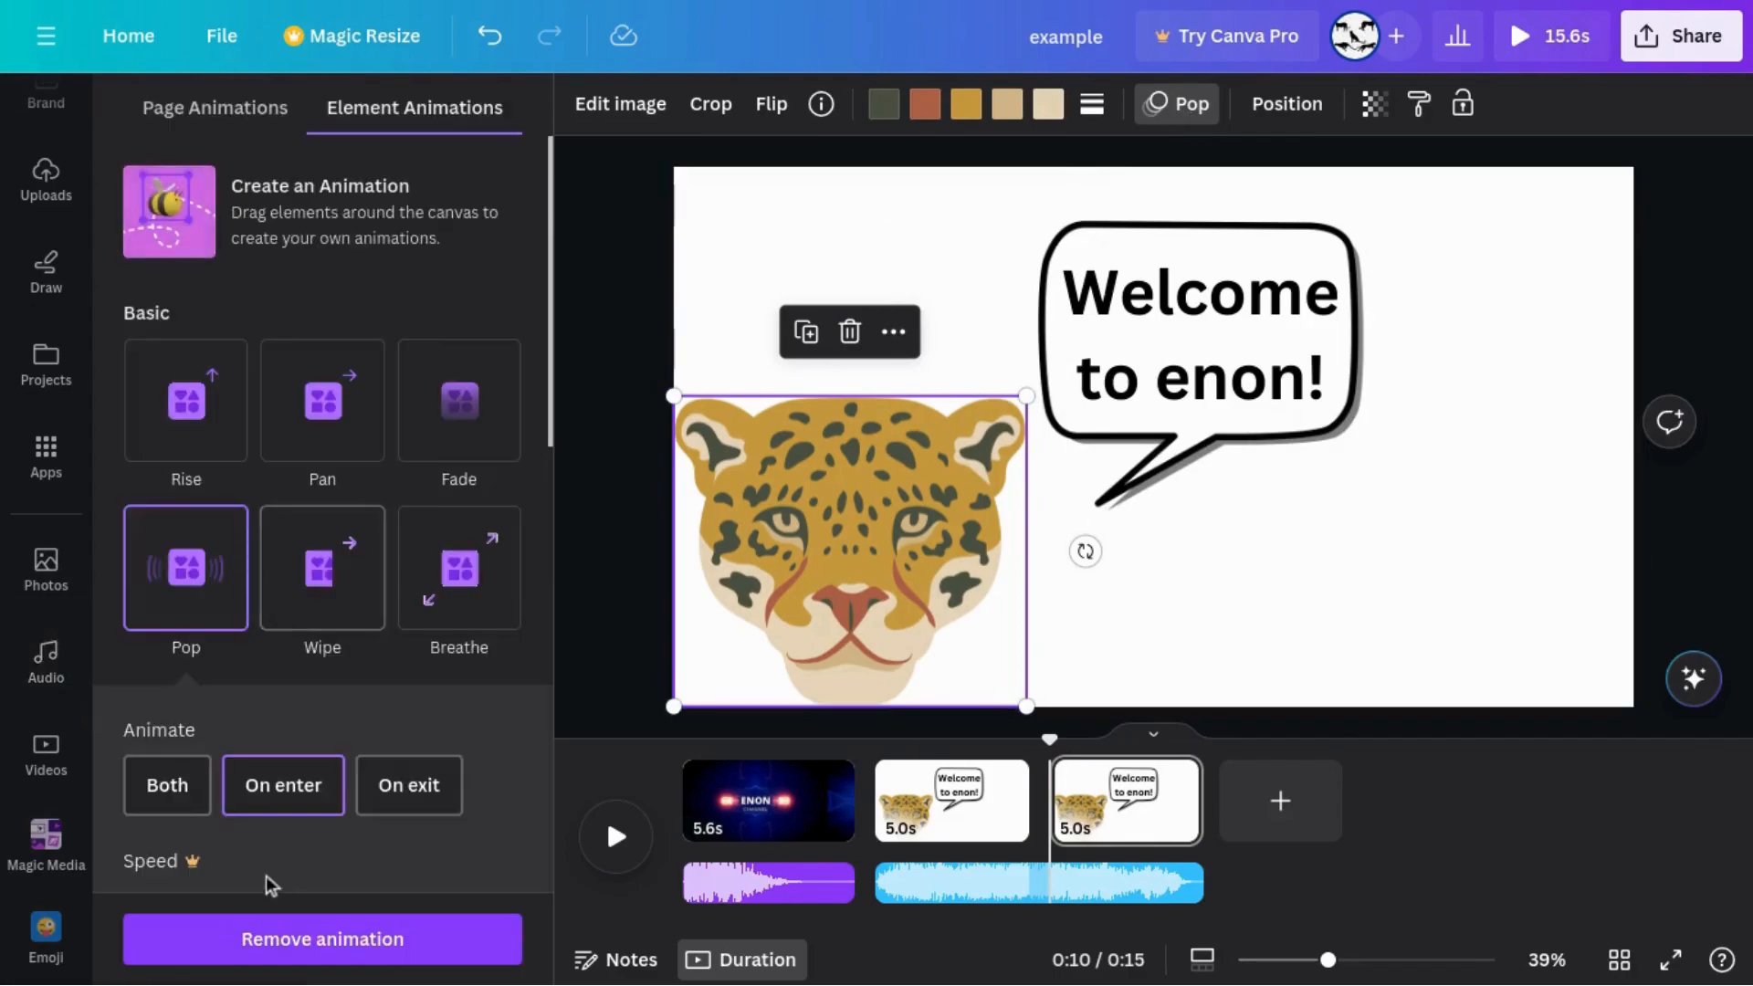
pyautogui.click(242, 963)
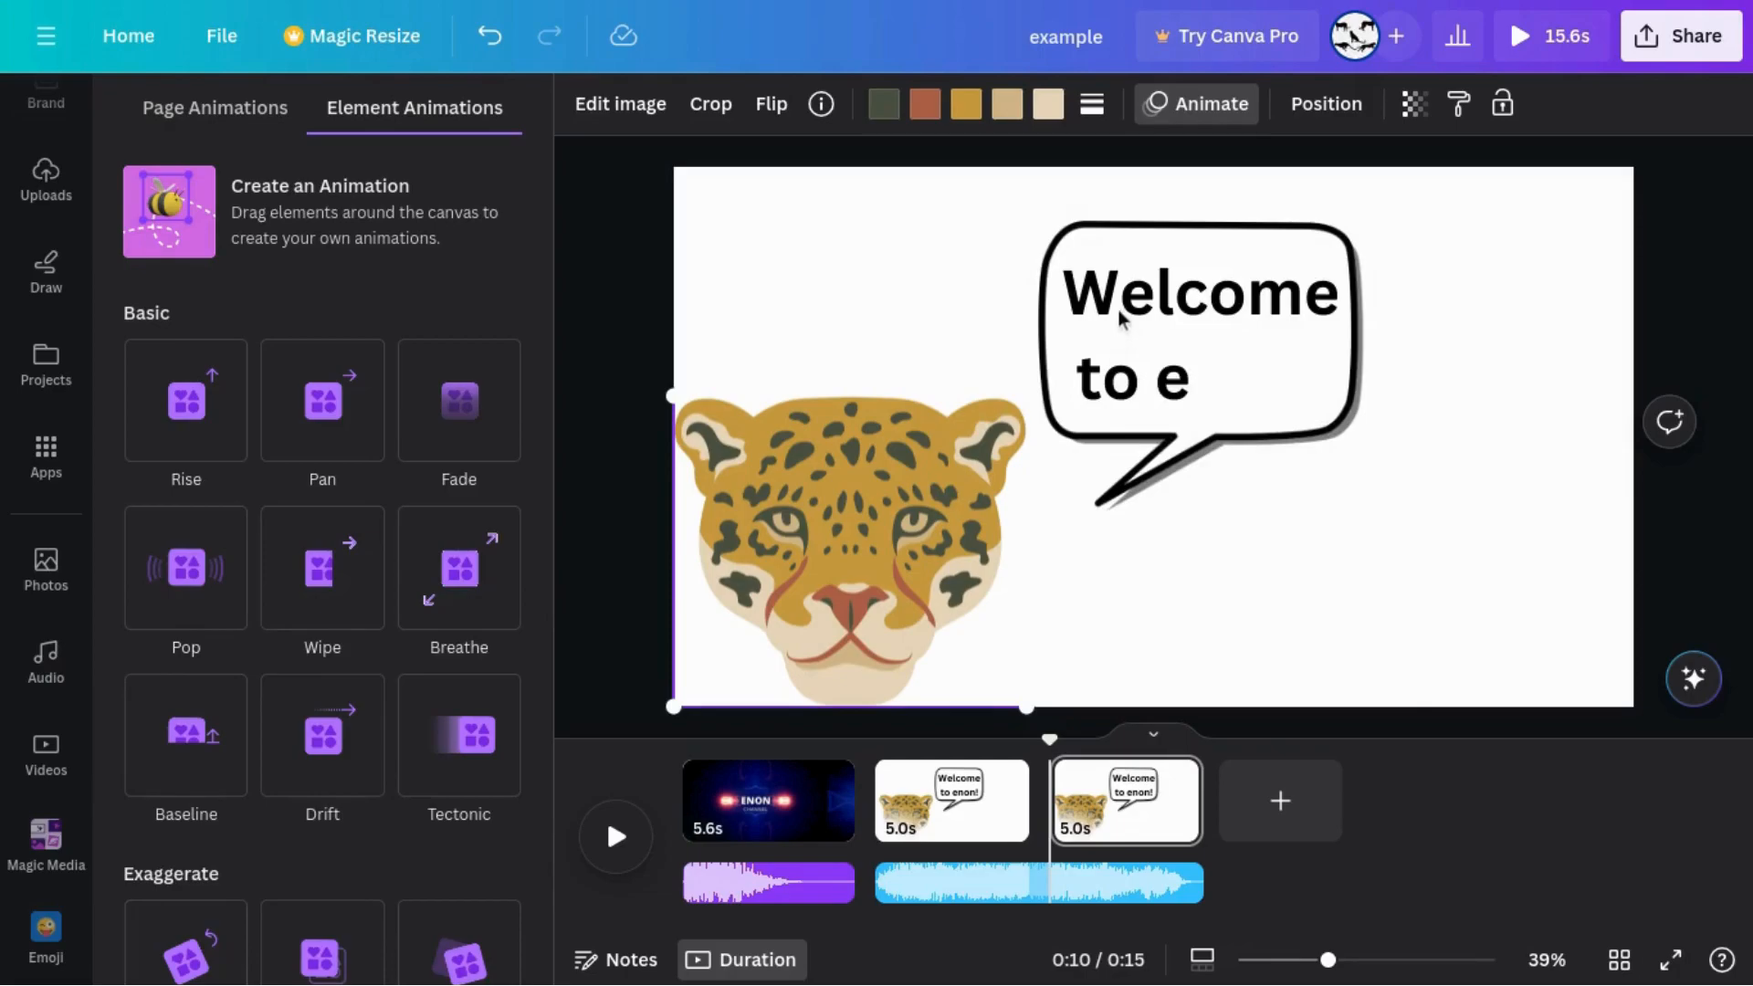
# Replace the speech bubble heading on page 3 with "Let's have fun, roar!"
pyautogui.click(1107, 304)
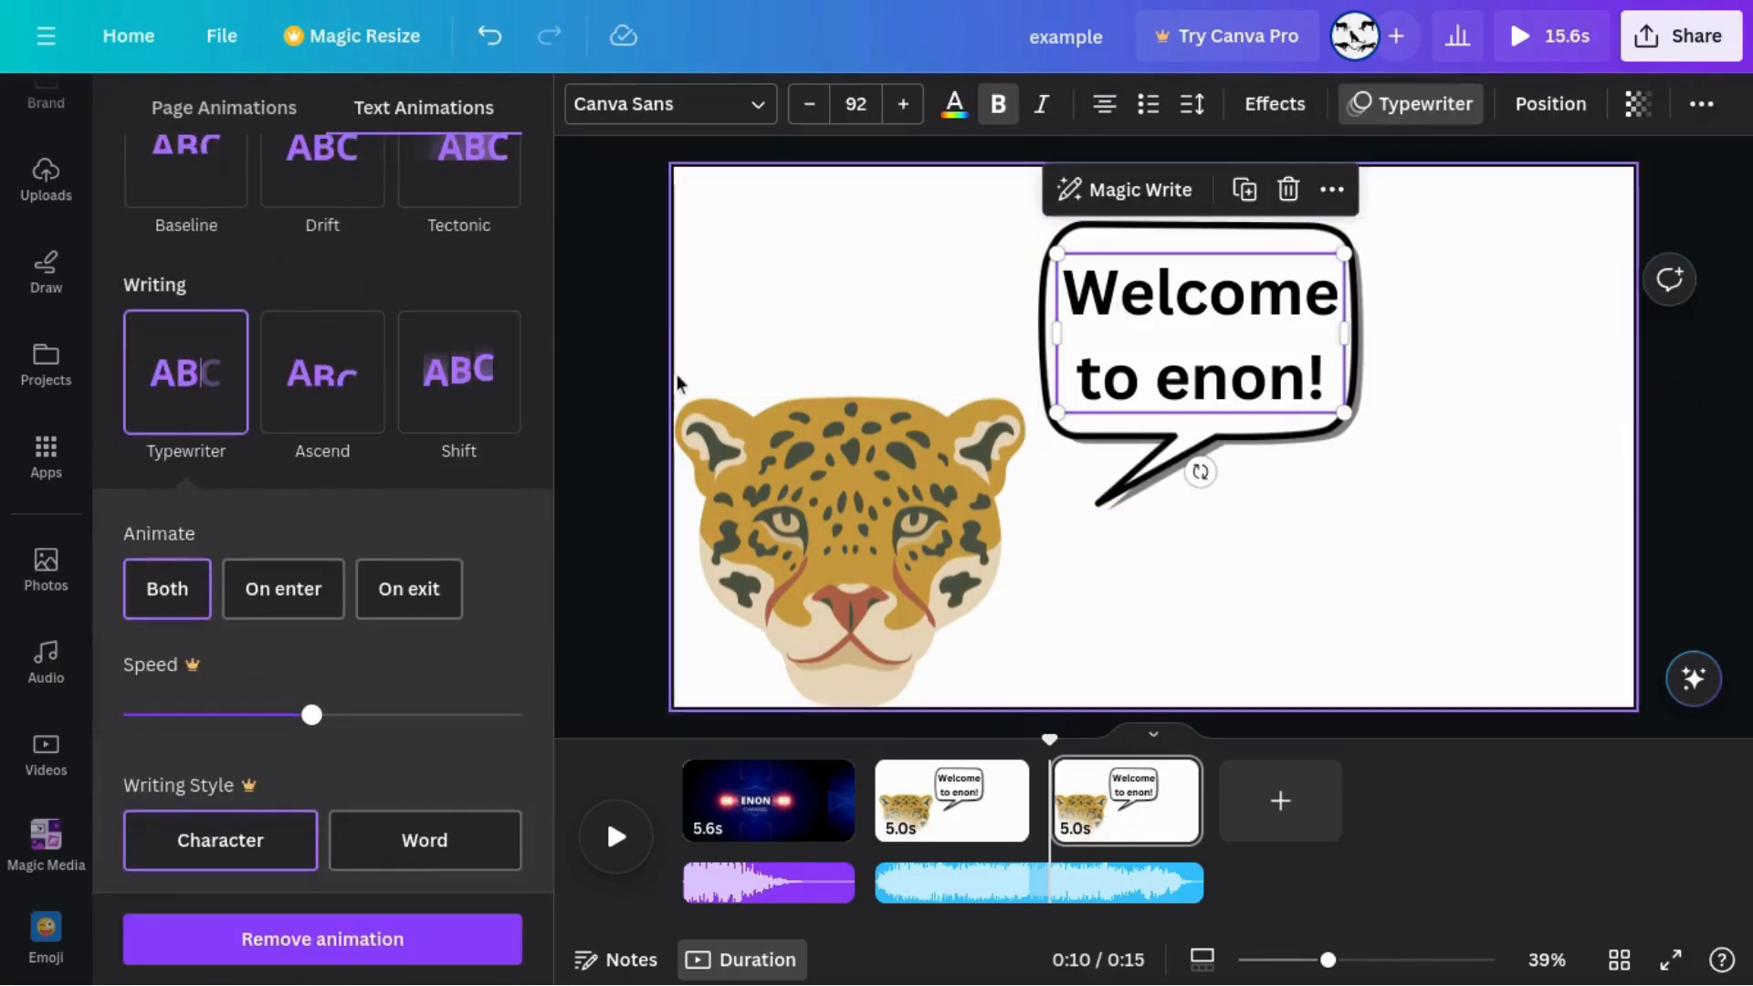
pyautogui.doubleClick(1199, 324)
pyautogui.press('BackSpace')
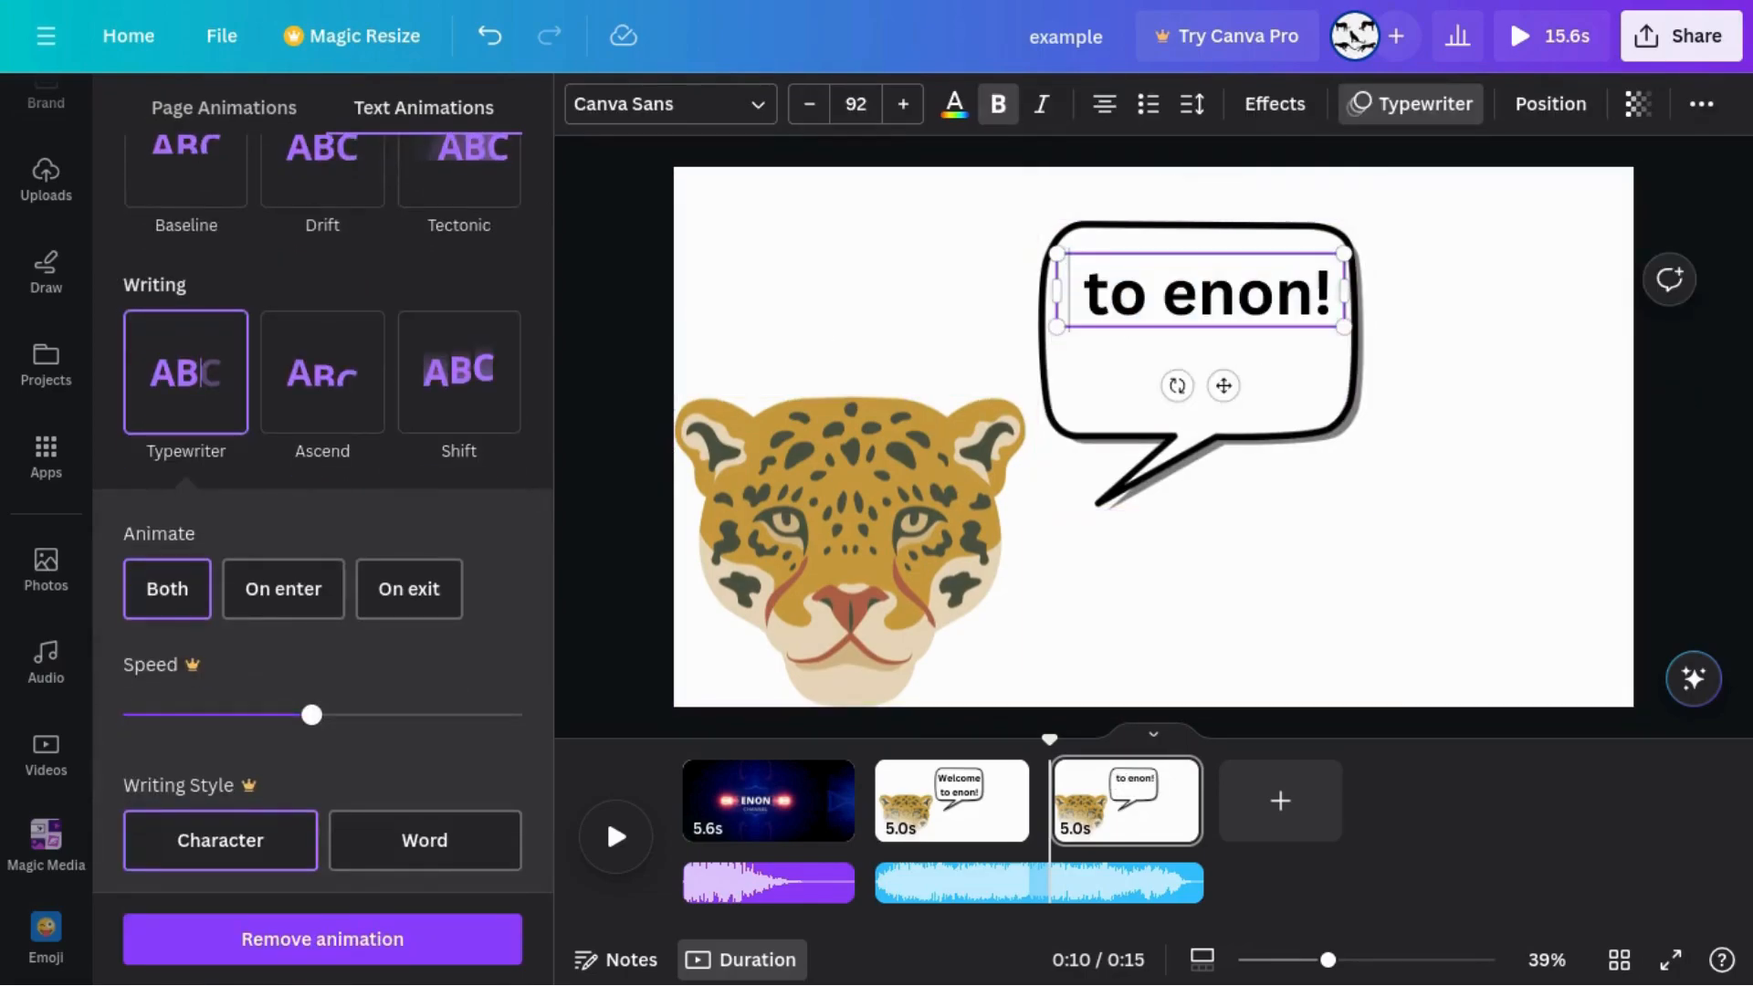
pyautogui.press('BackSpace')
pyautogui.press('BackSpace')
pyautogui.press('BackSpace')
pyautogui.press('BackSpace')
pyautogui.press('BackSpace')
pyautogui.press('BackSpace')
pyautogui.press('BackSpace')
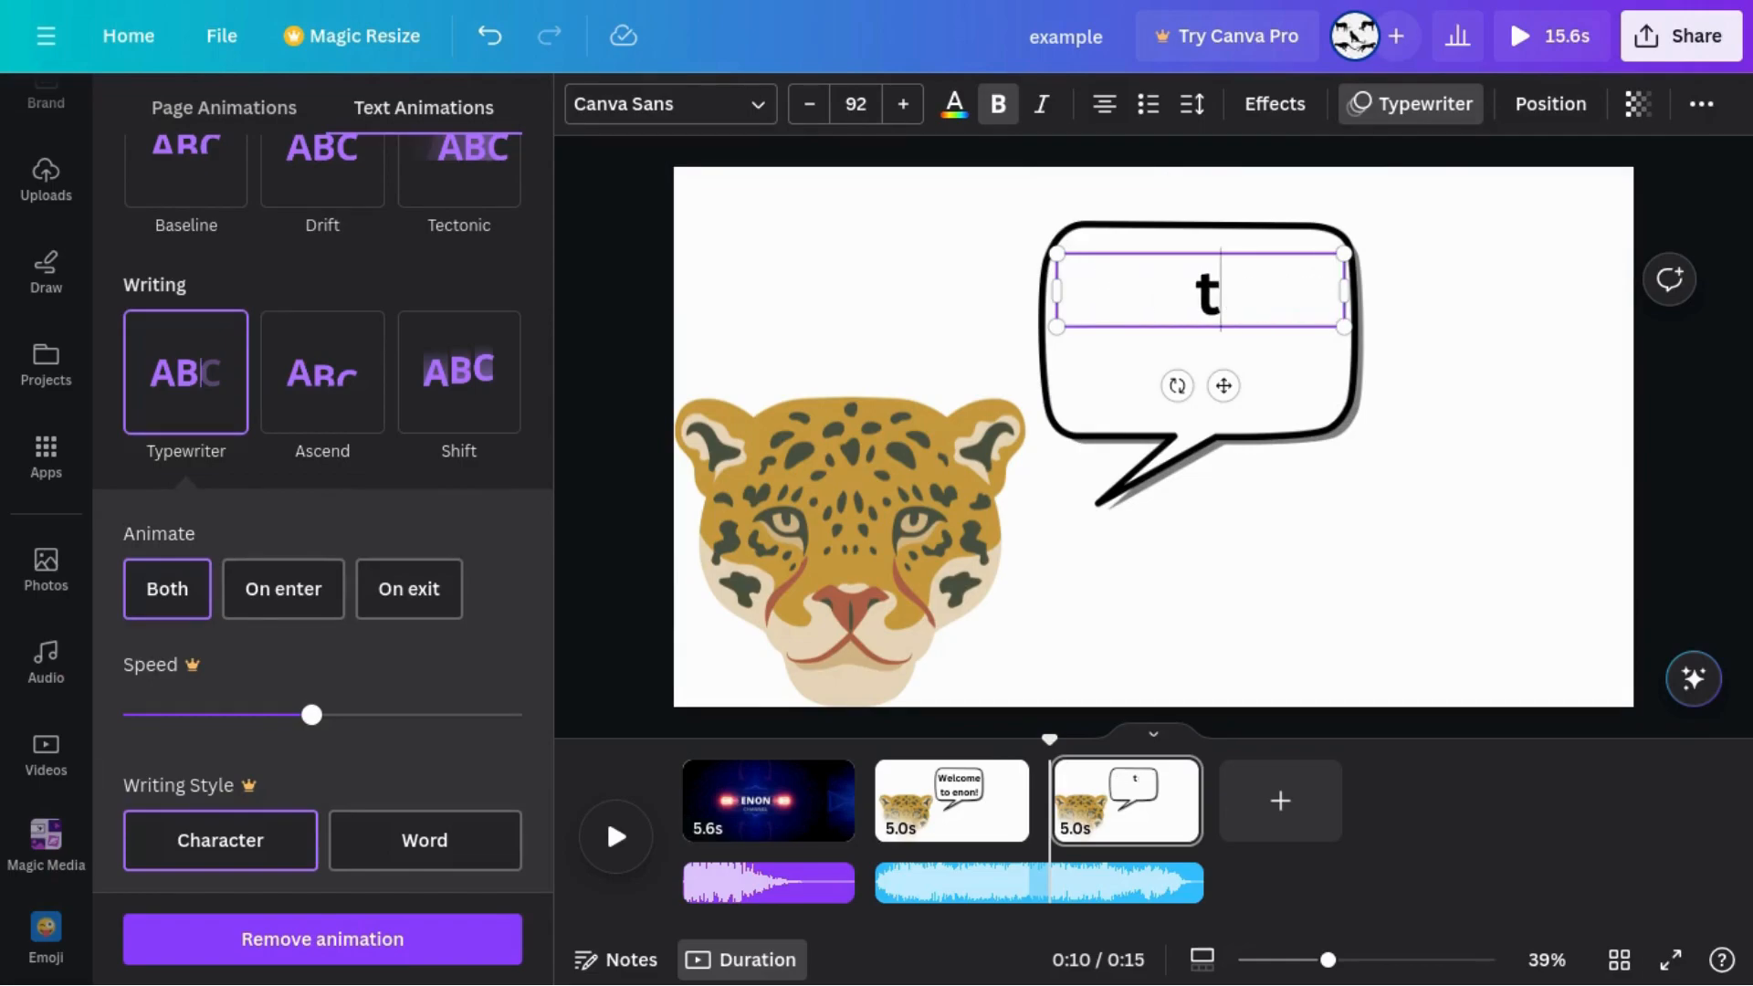
pyautogui.write("Let's have fu")
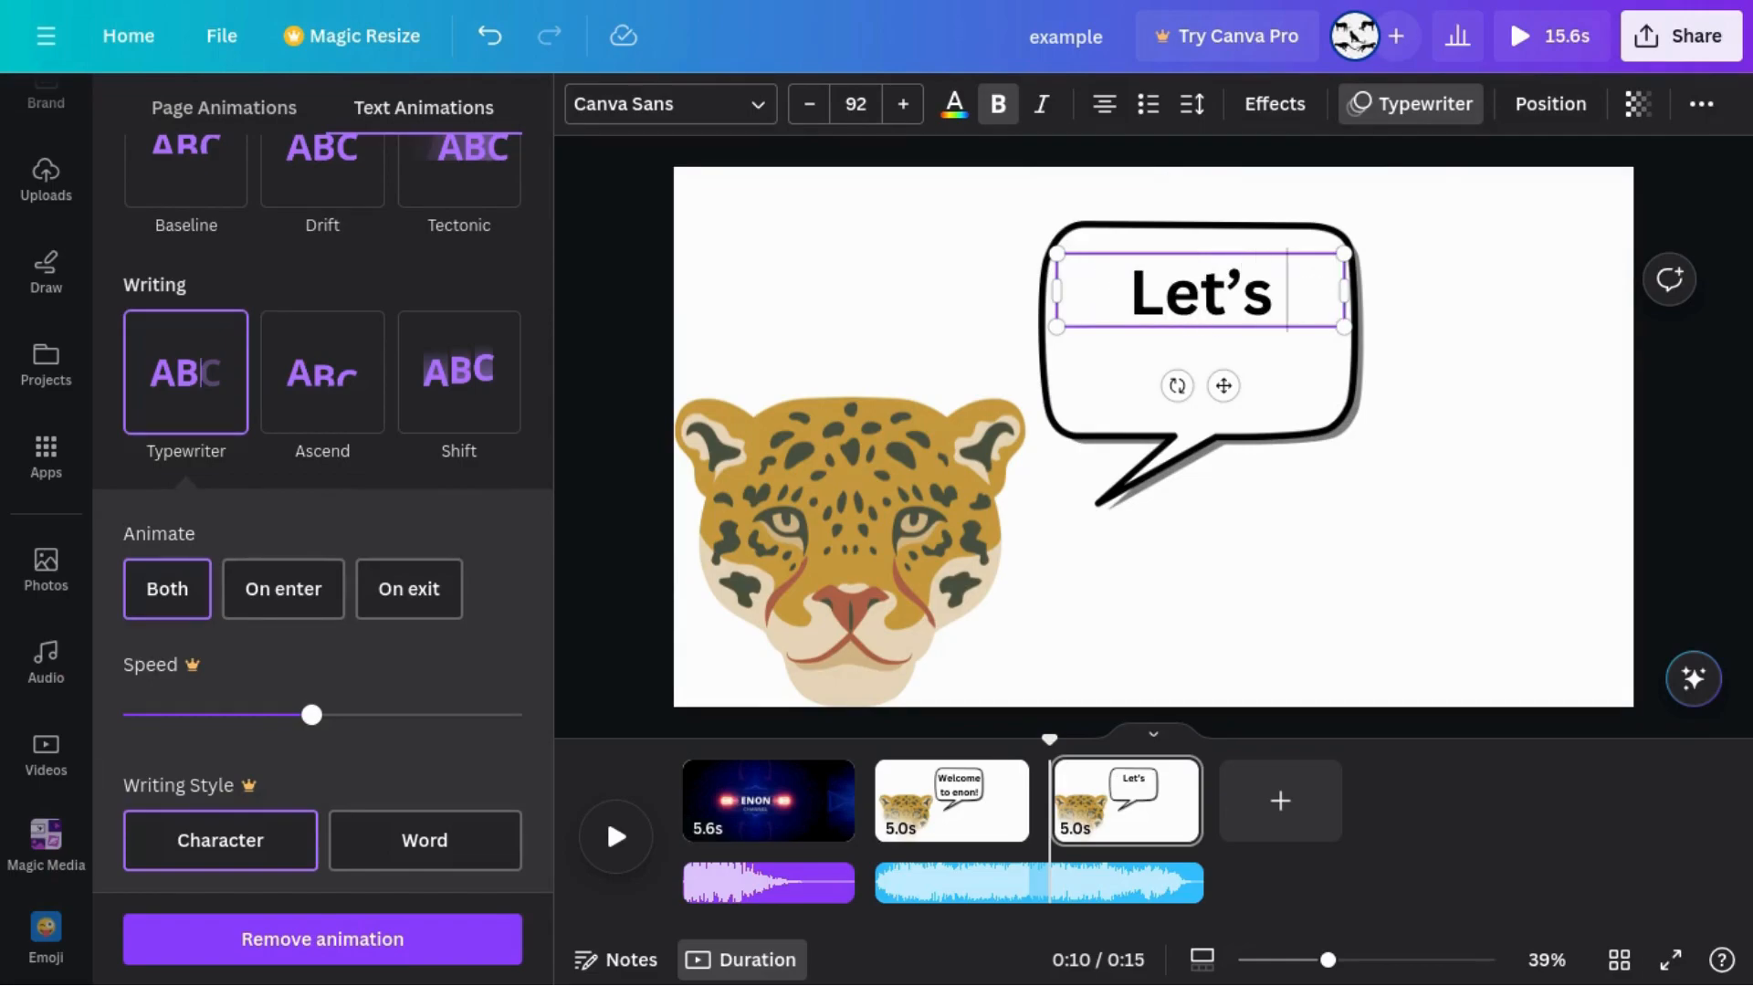
pyautogui.write('n')
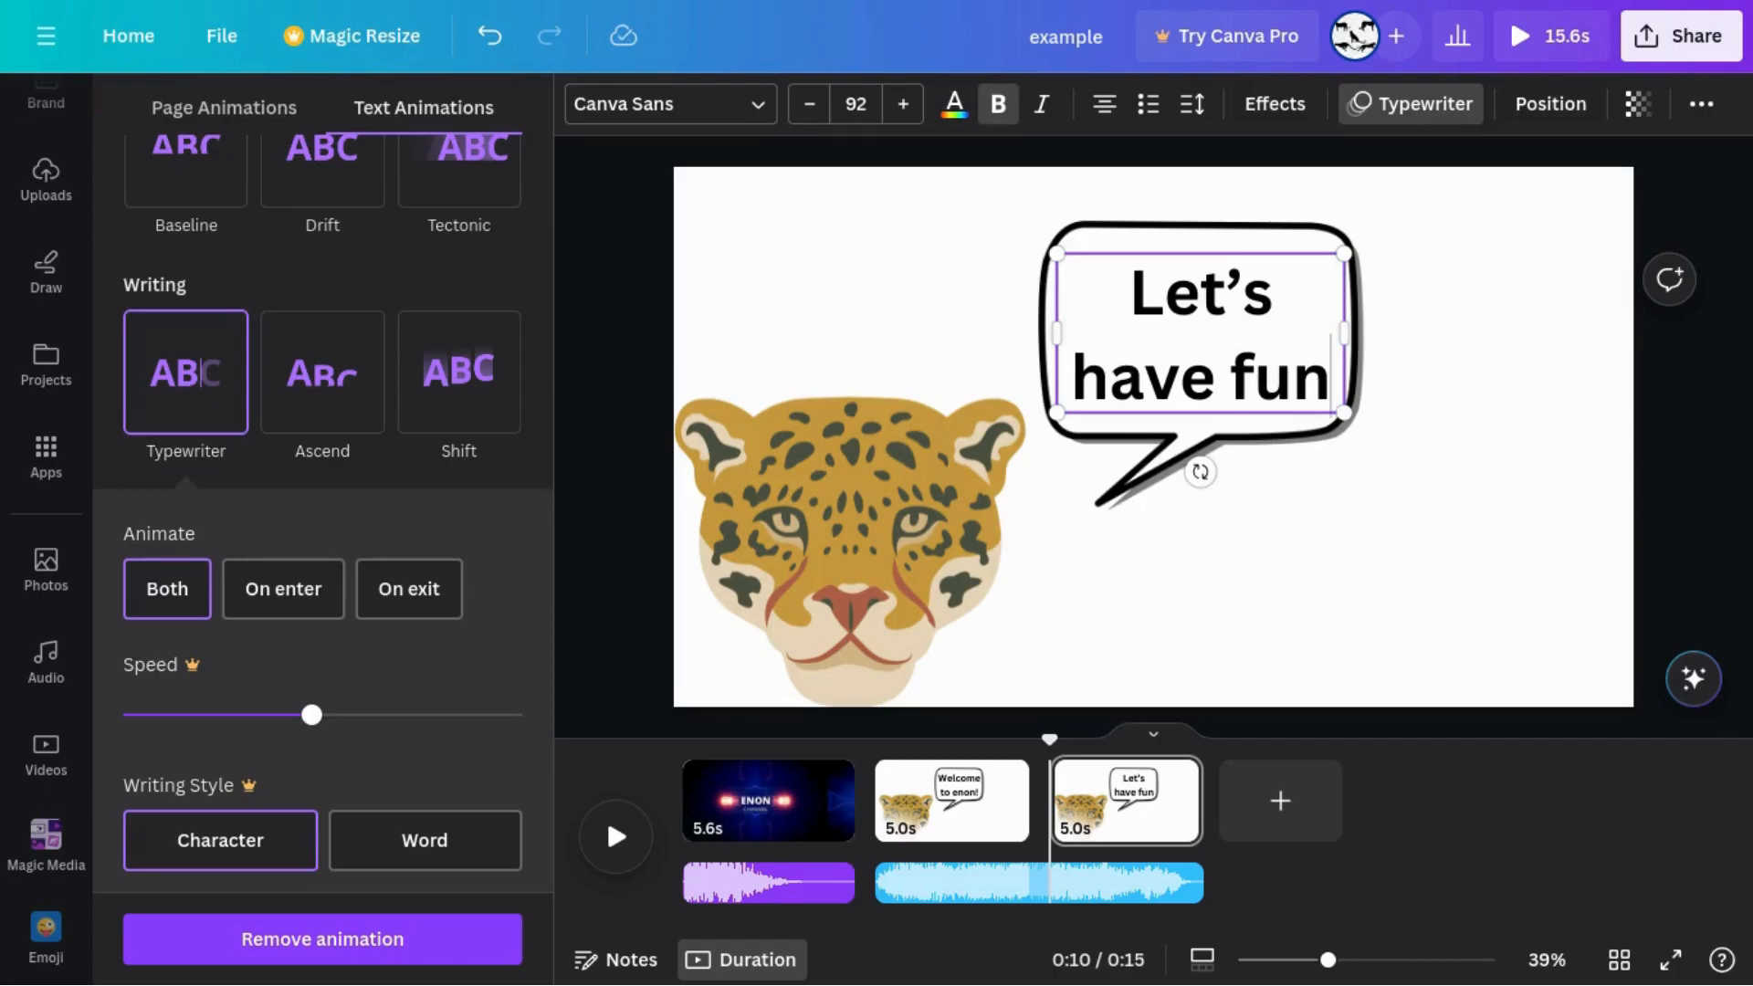
pyautogui.write(', roar!')
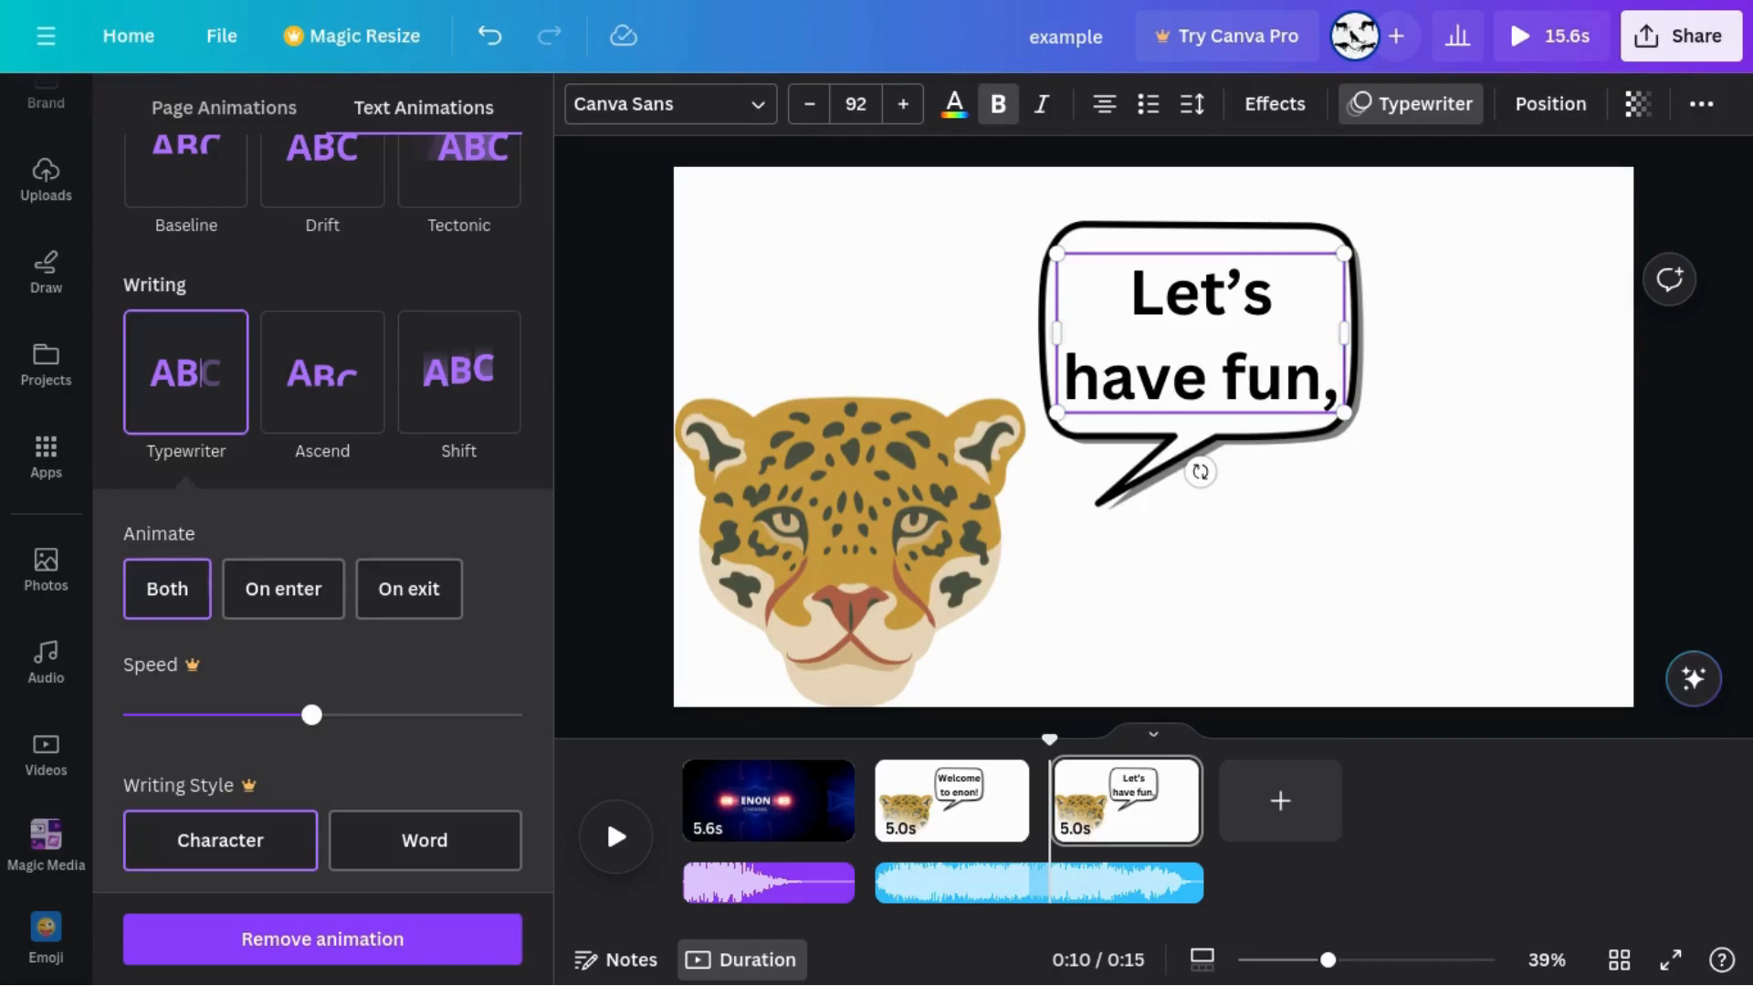
# Widen the "Let's have fun, roar!" text box so it wraps onto two lines and center it inside the speech bubble
pyautogui.click(927, 329)
pyautogui.click(1057, 375)
pyautogui.moveTo(1053, 374); pyautogui.dragTo(1135, 355)
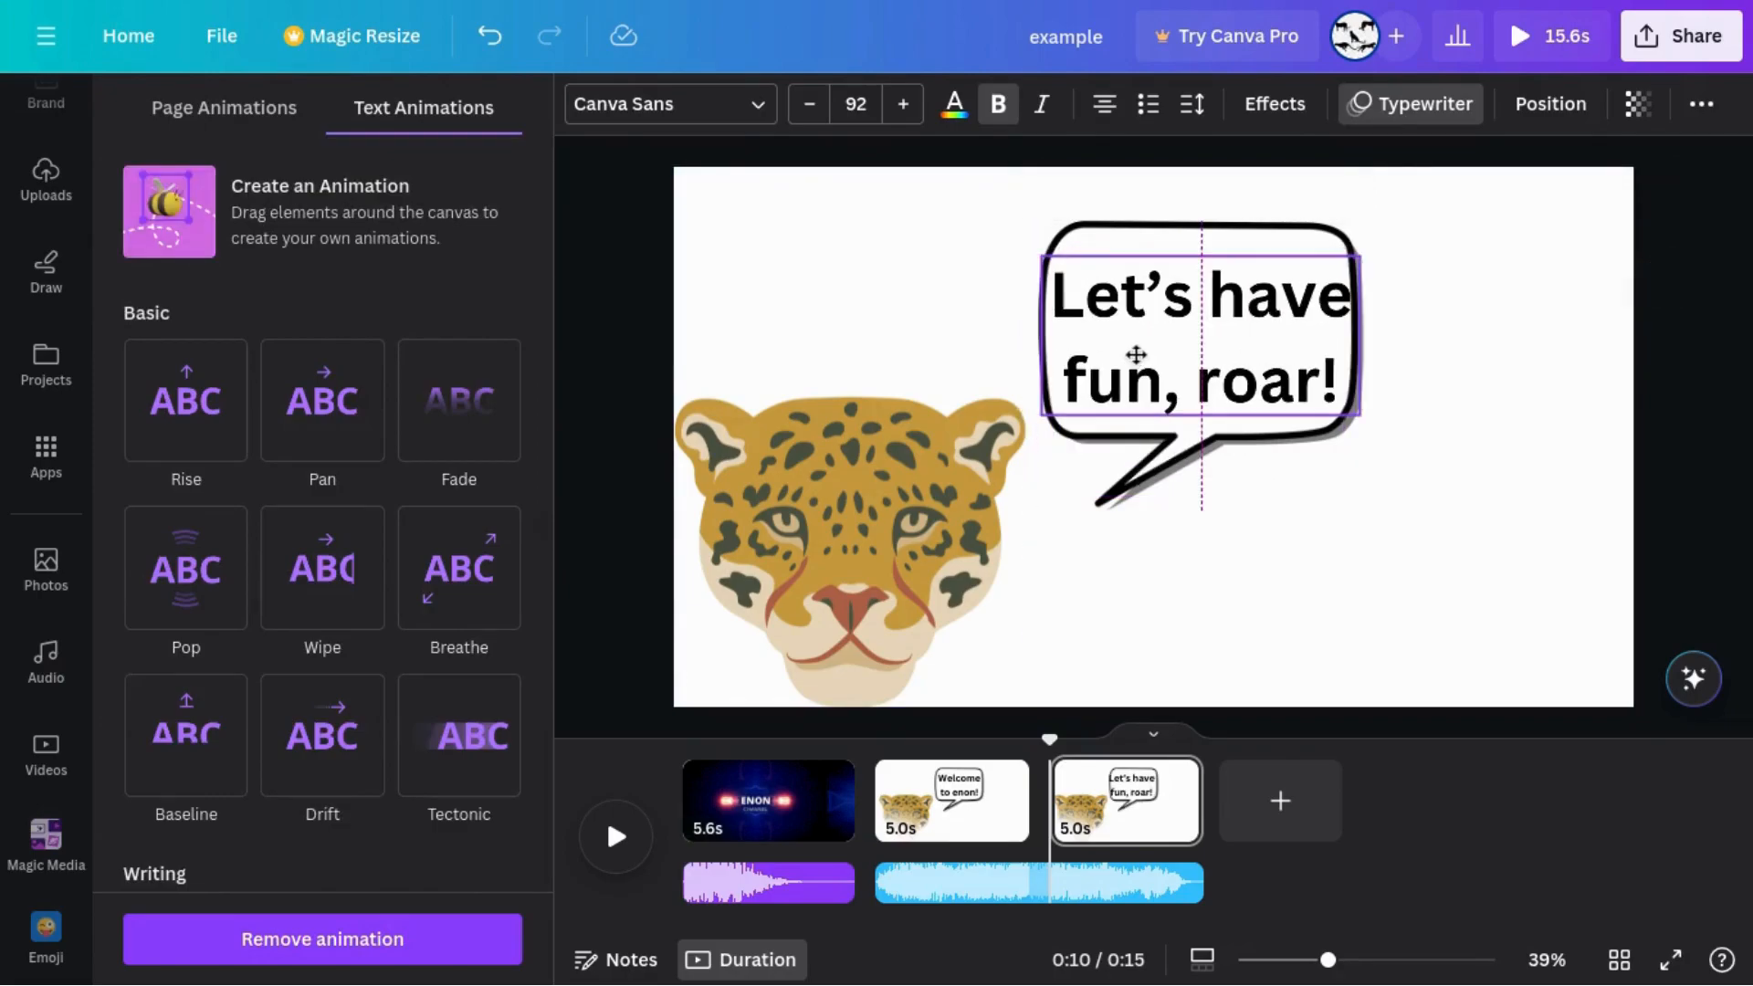
pyautogui.press('Escape')
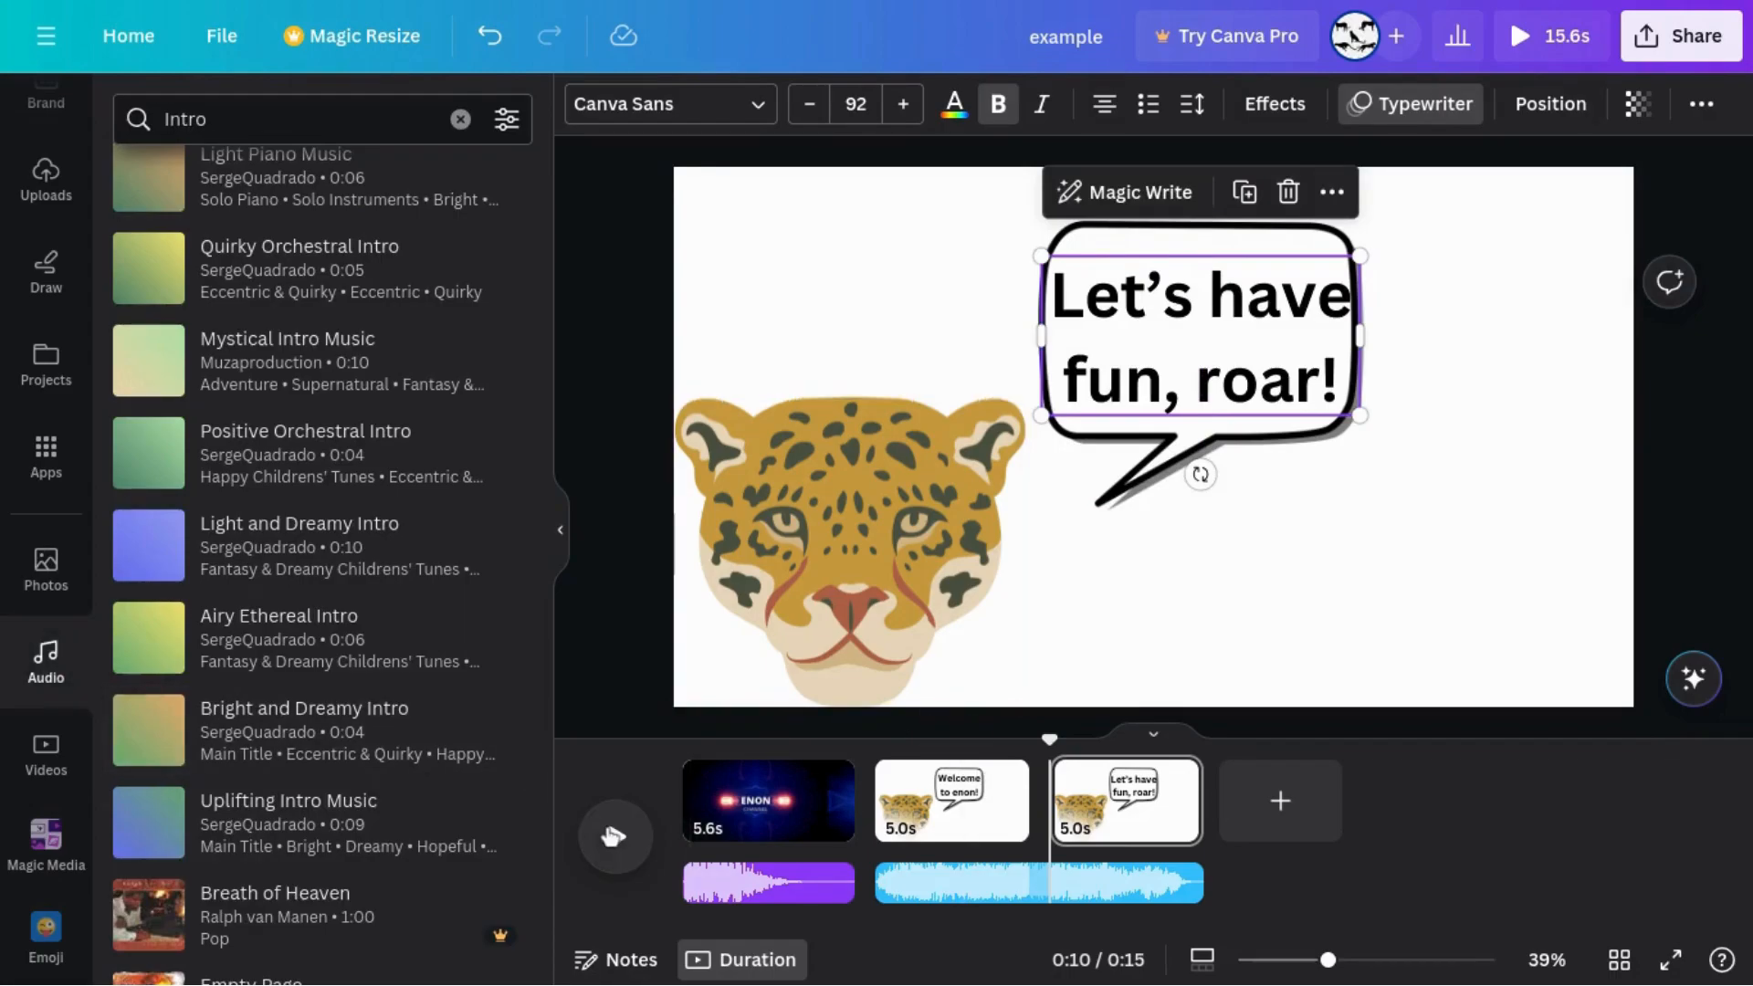
# Set the background of page 3 to the yellow-to-pink gradient from the default gradients
pyautogui.click(807, 232)
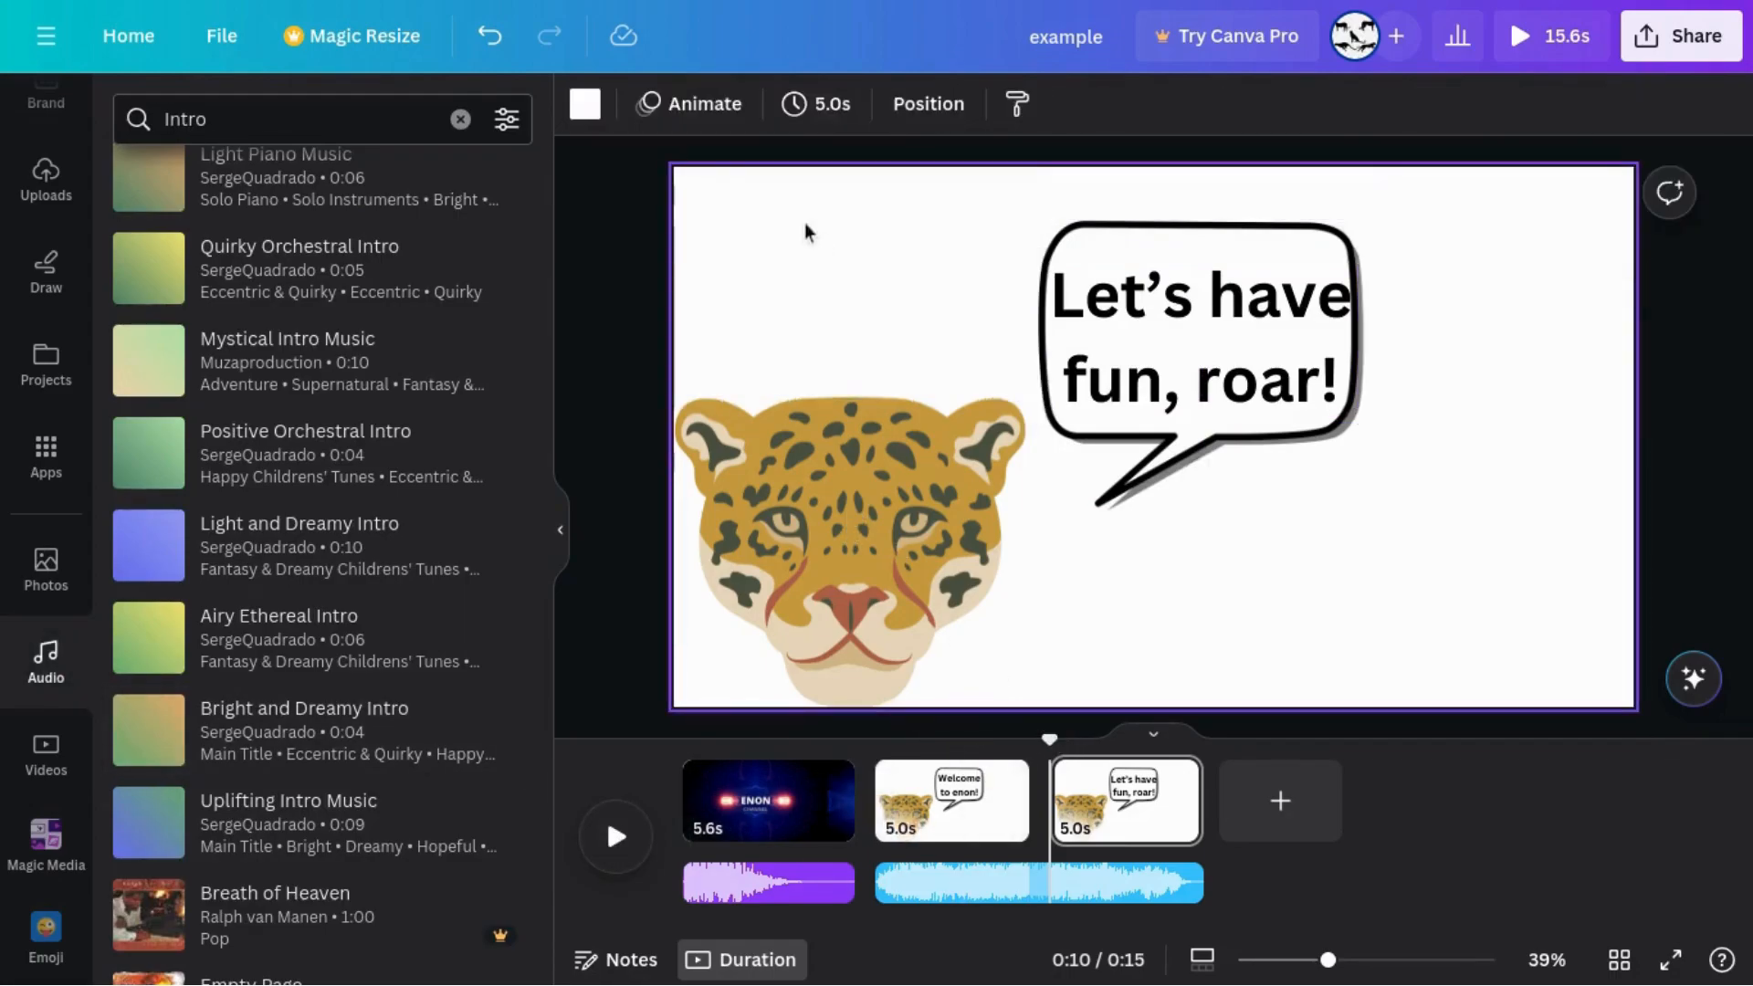
pyautogui.click(582, 102)
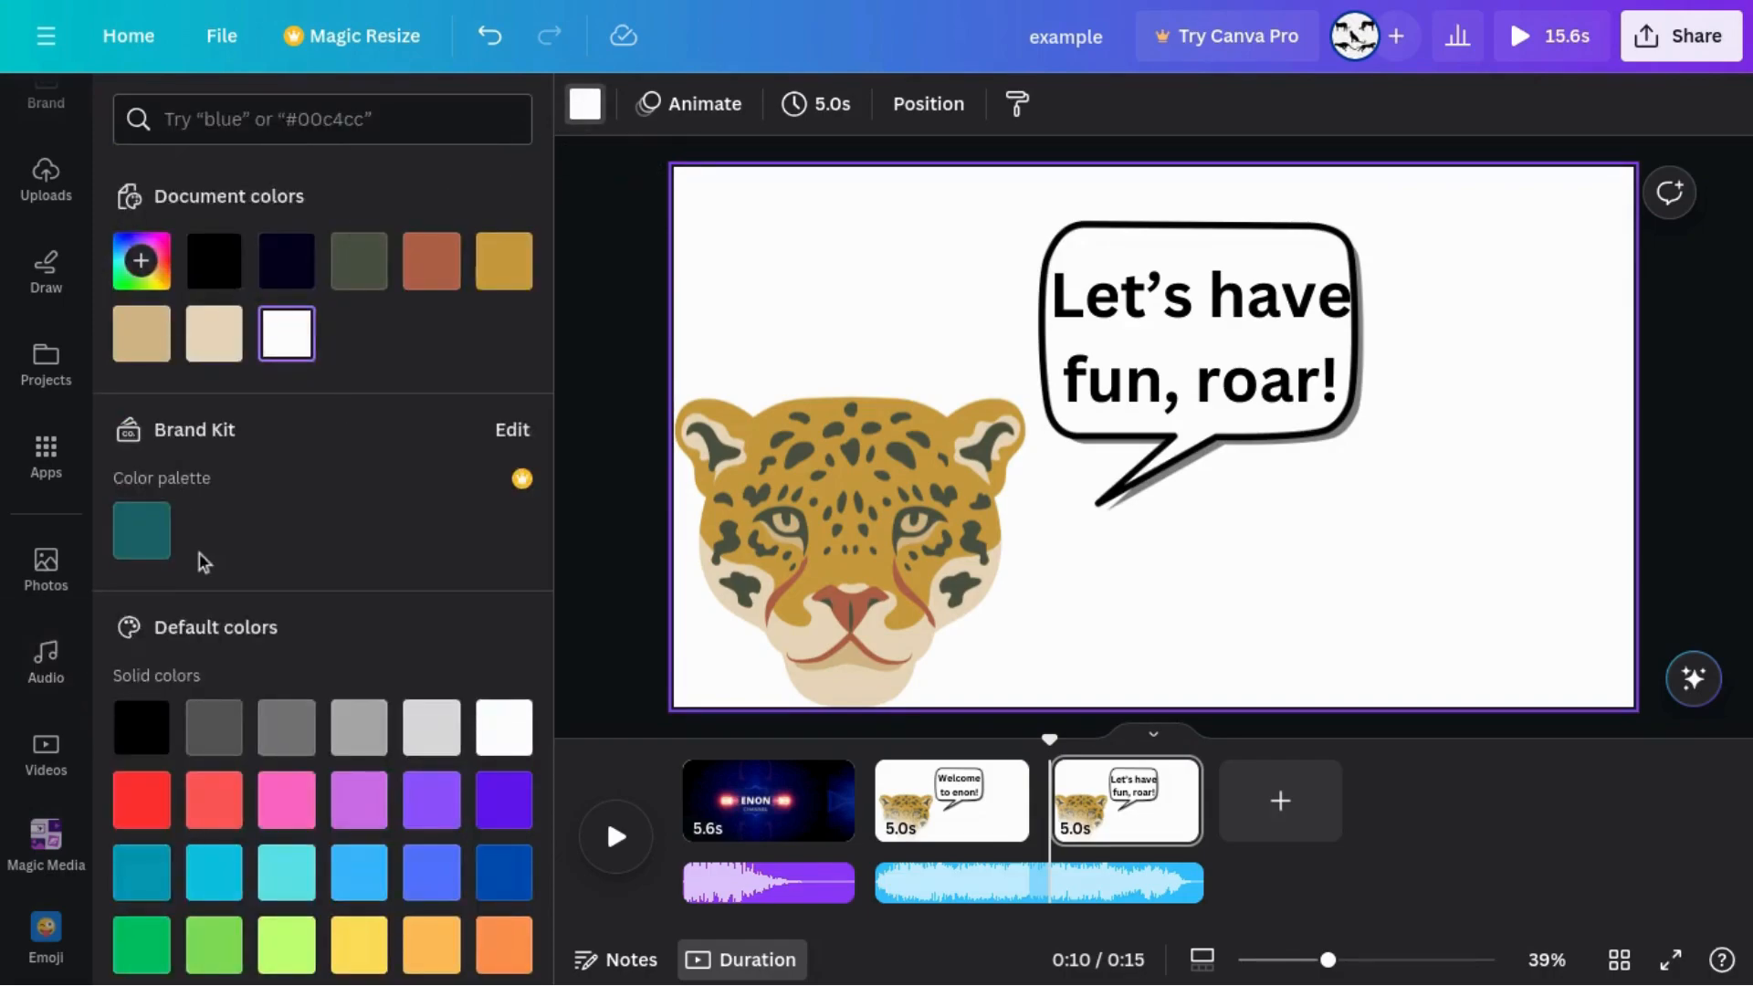
pyautogui.scroll(-4, 225, 725)
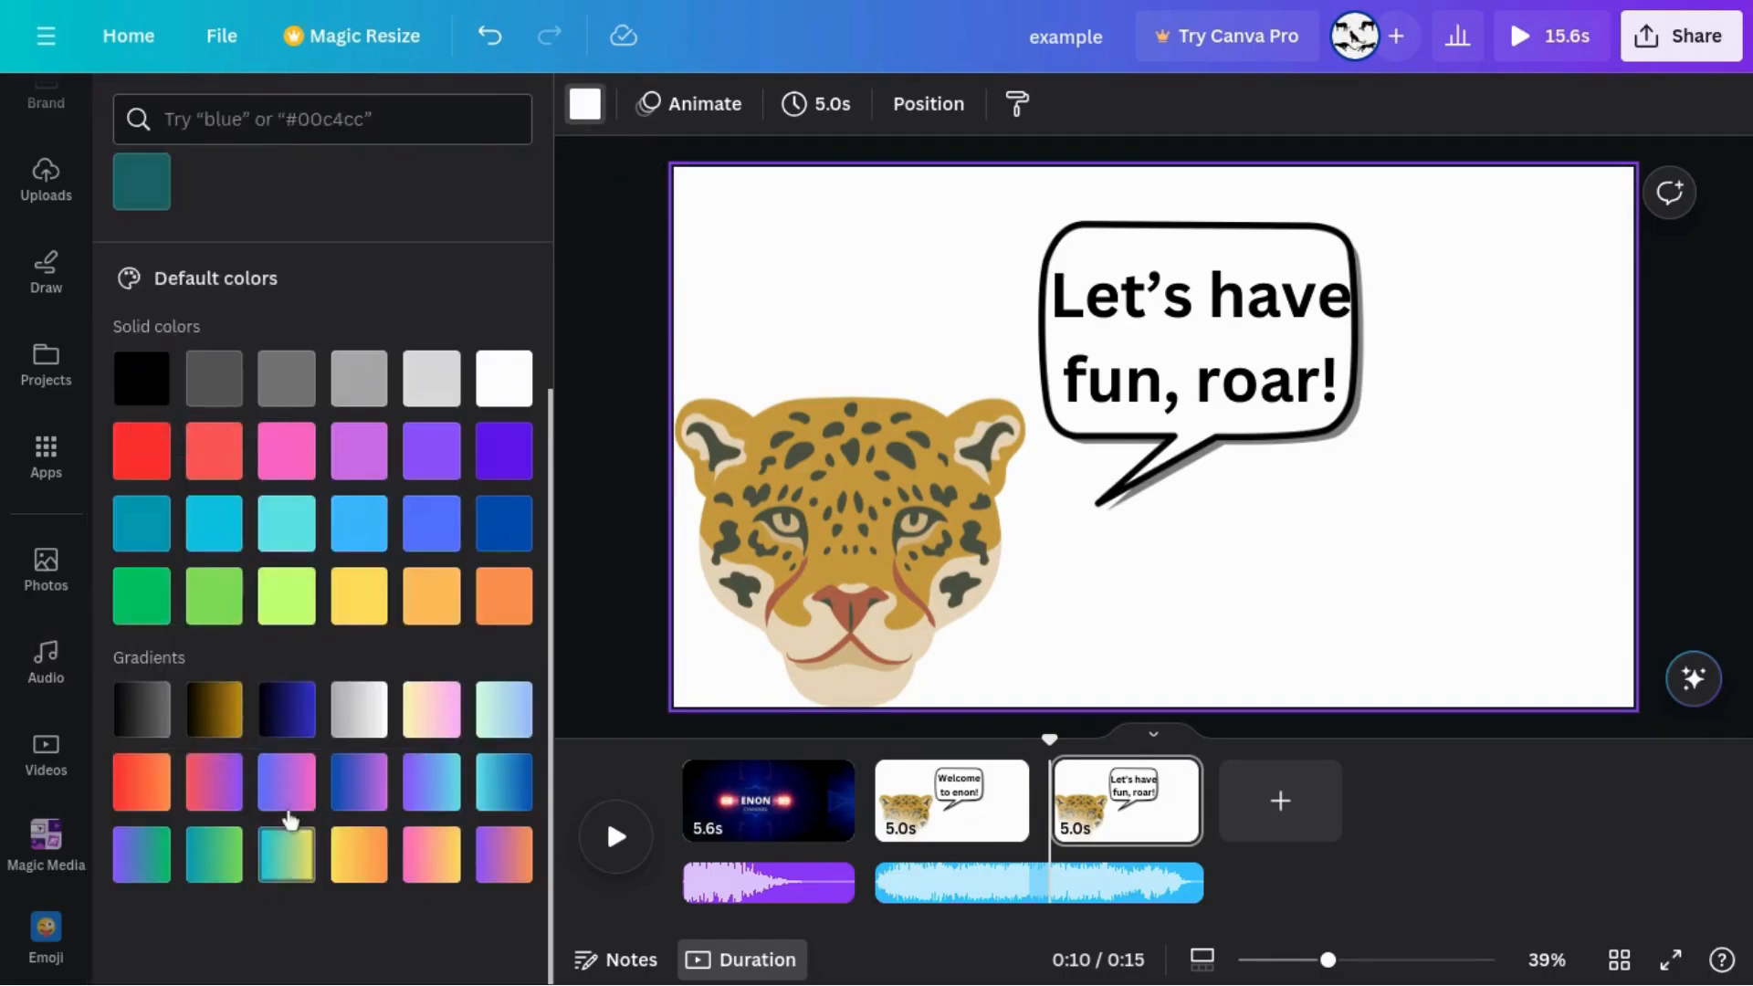
pyautogui.click(431, 708)
pyautogui.click(598, 548)
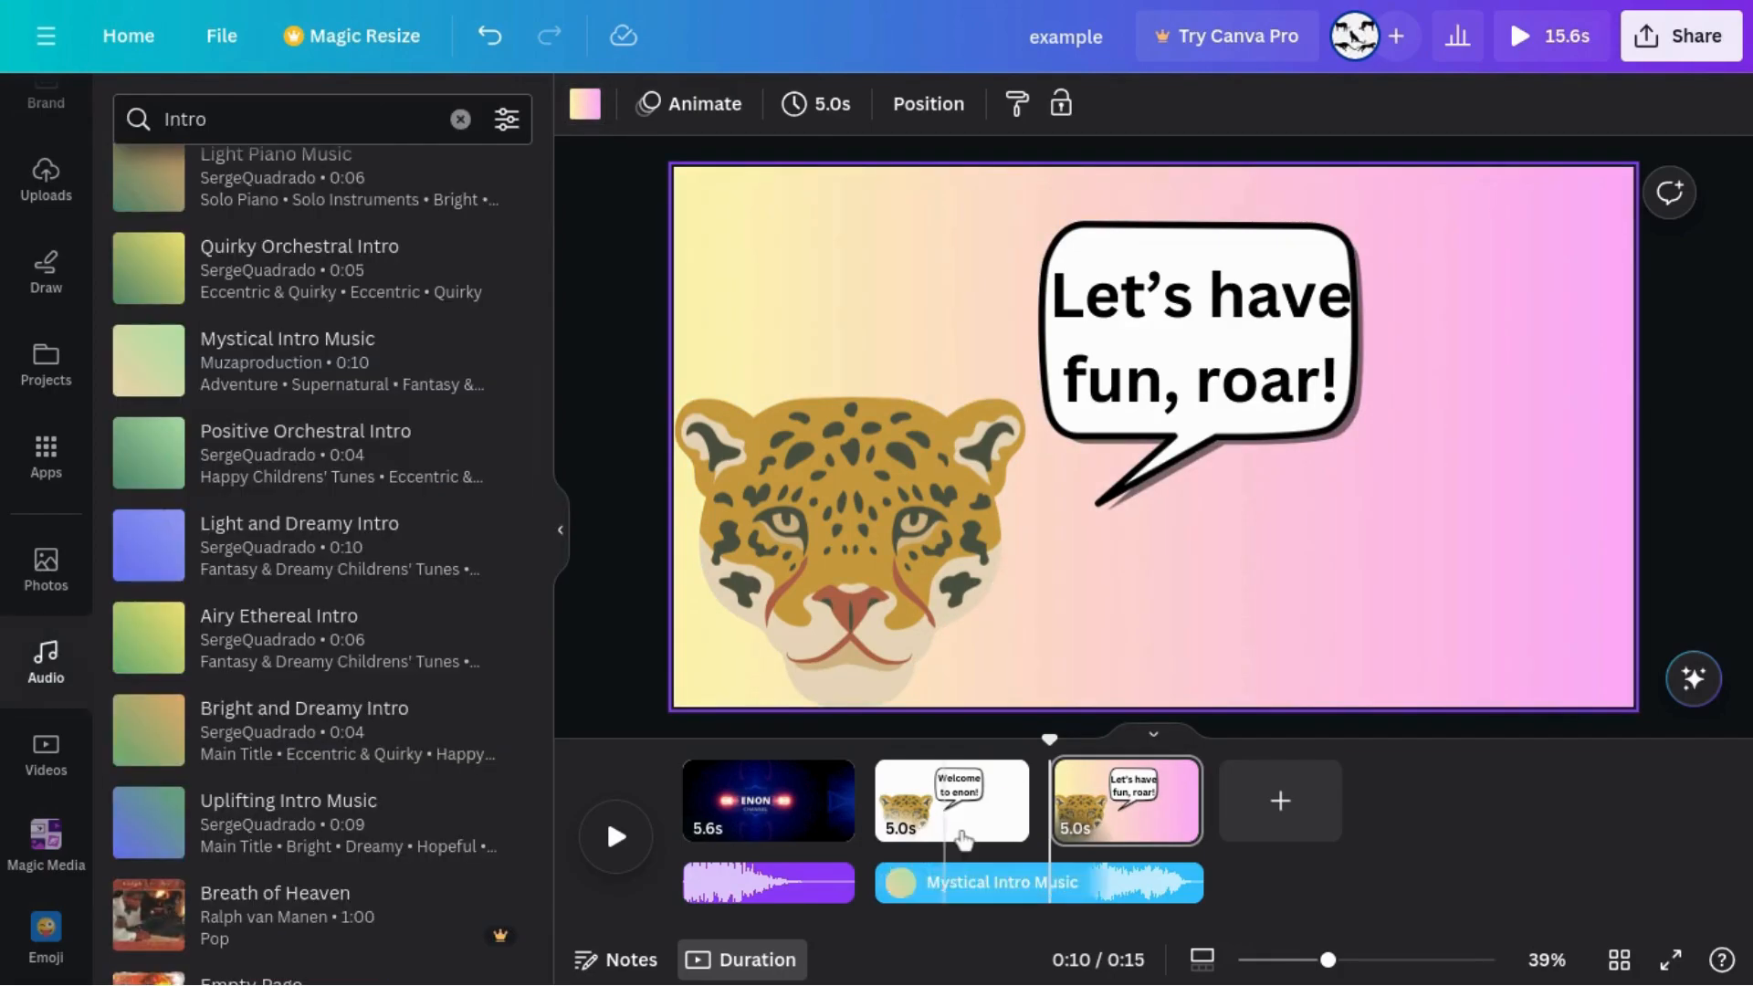
# Apply the same yellow-to-pink default gradient to the background of page 2
pyautogui.click(949, 794)
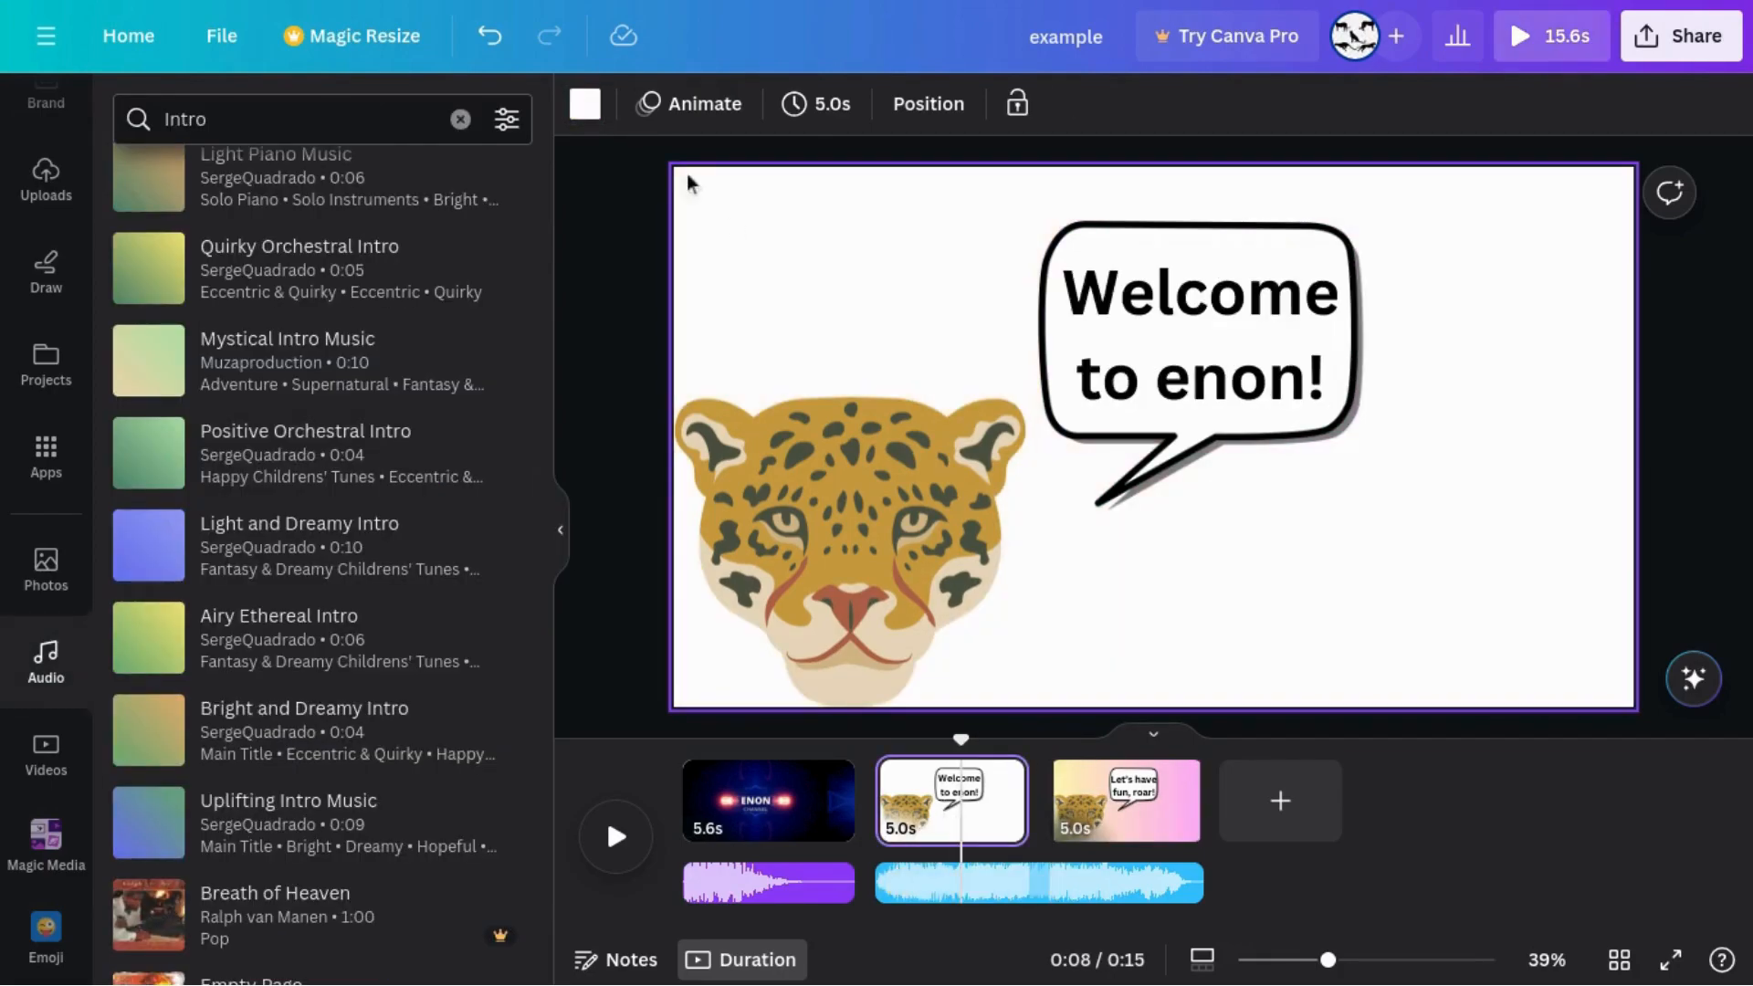
pyautogui.click(585, 107)
pyautogui.scroll(-4, 339, 573)
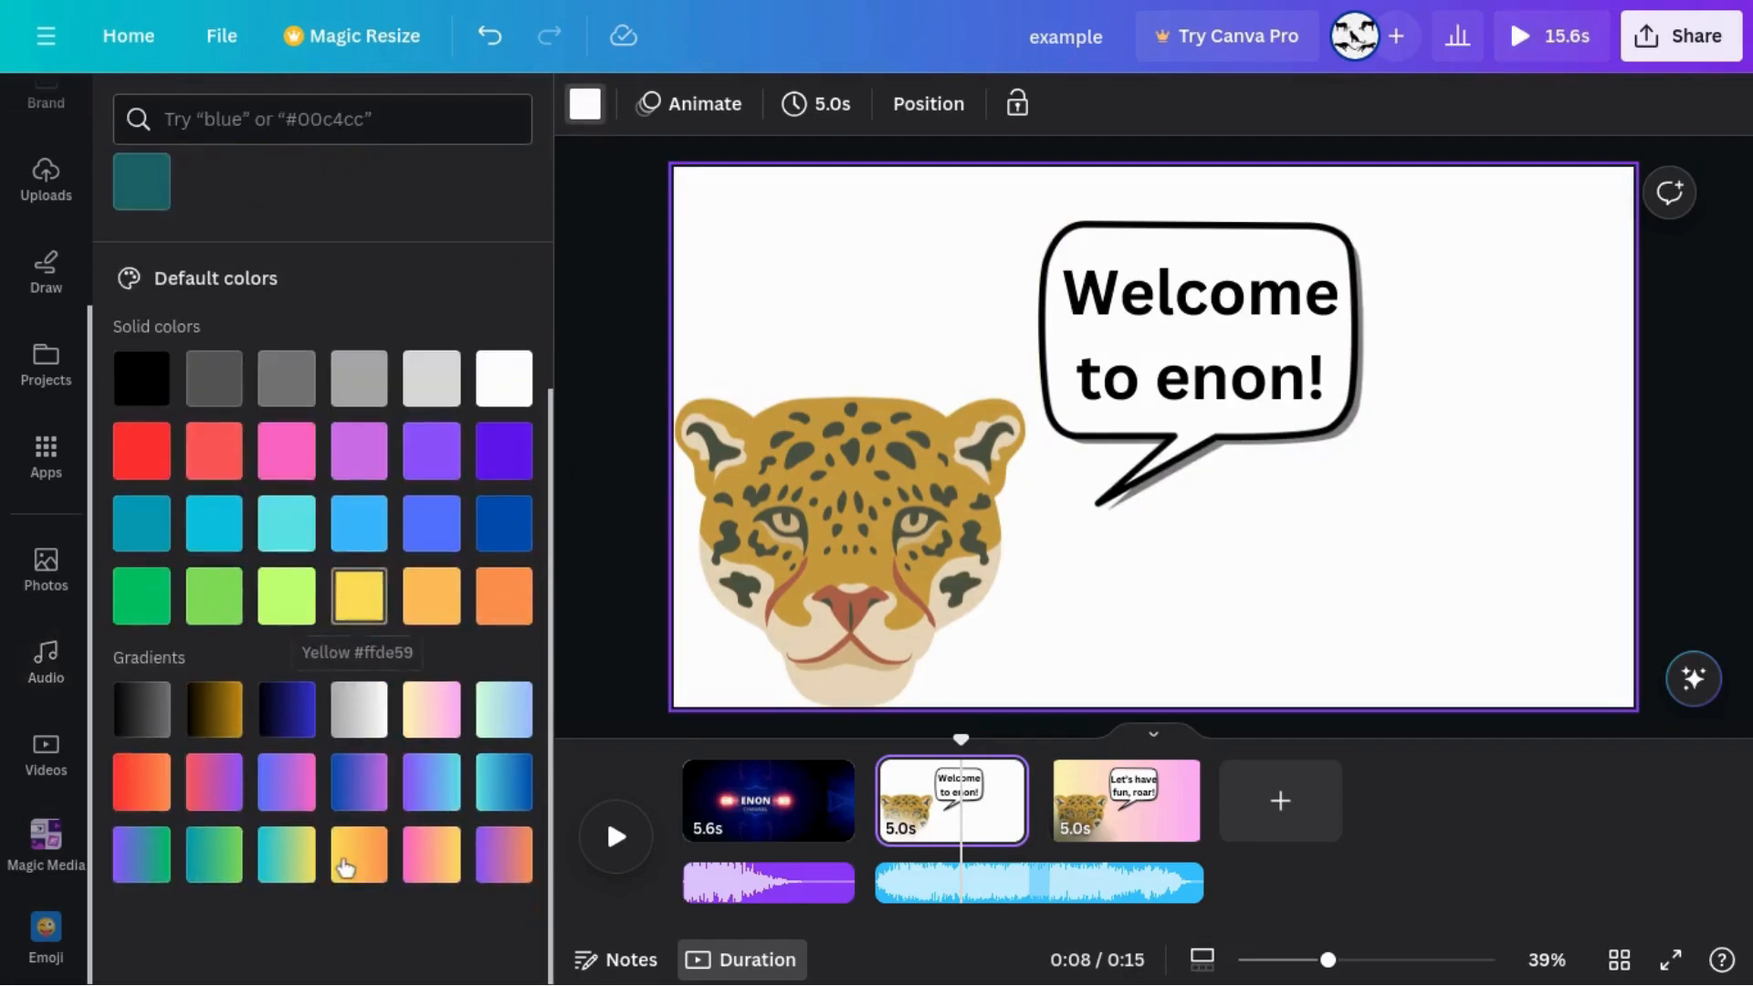
pyautogui.click(431, 709)
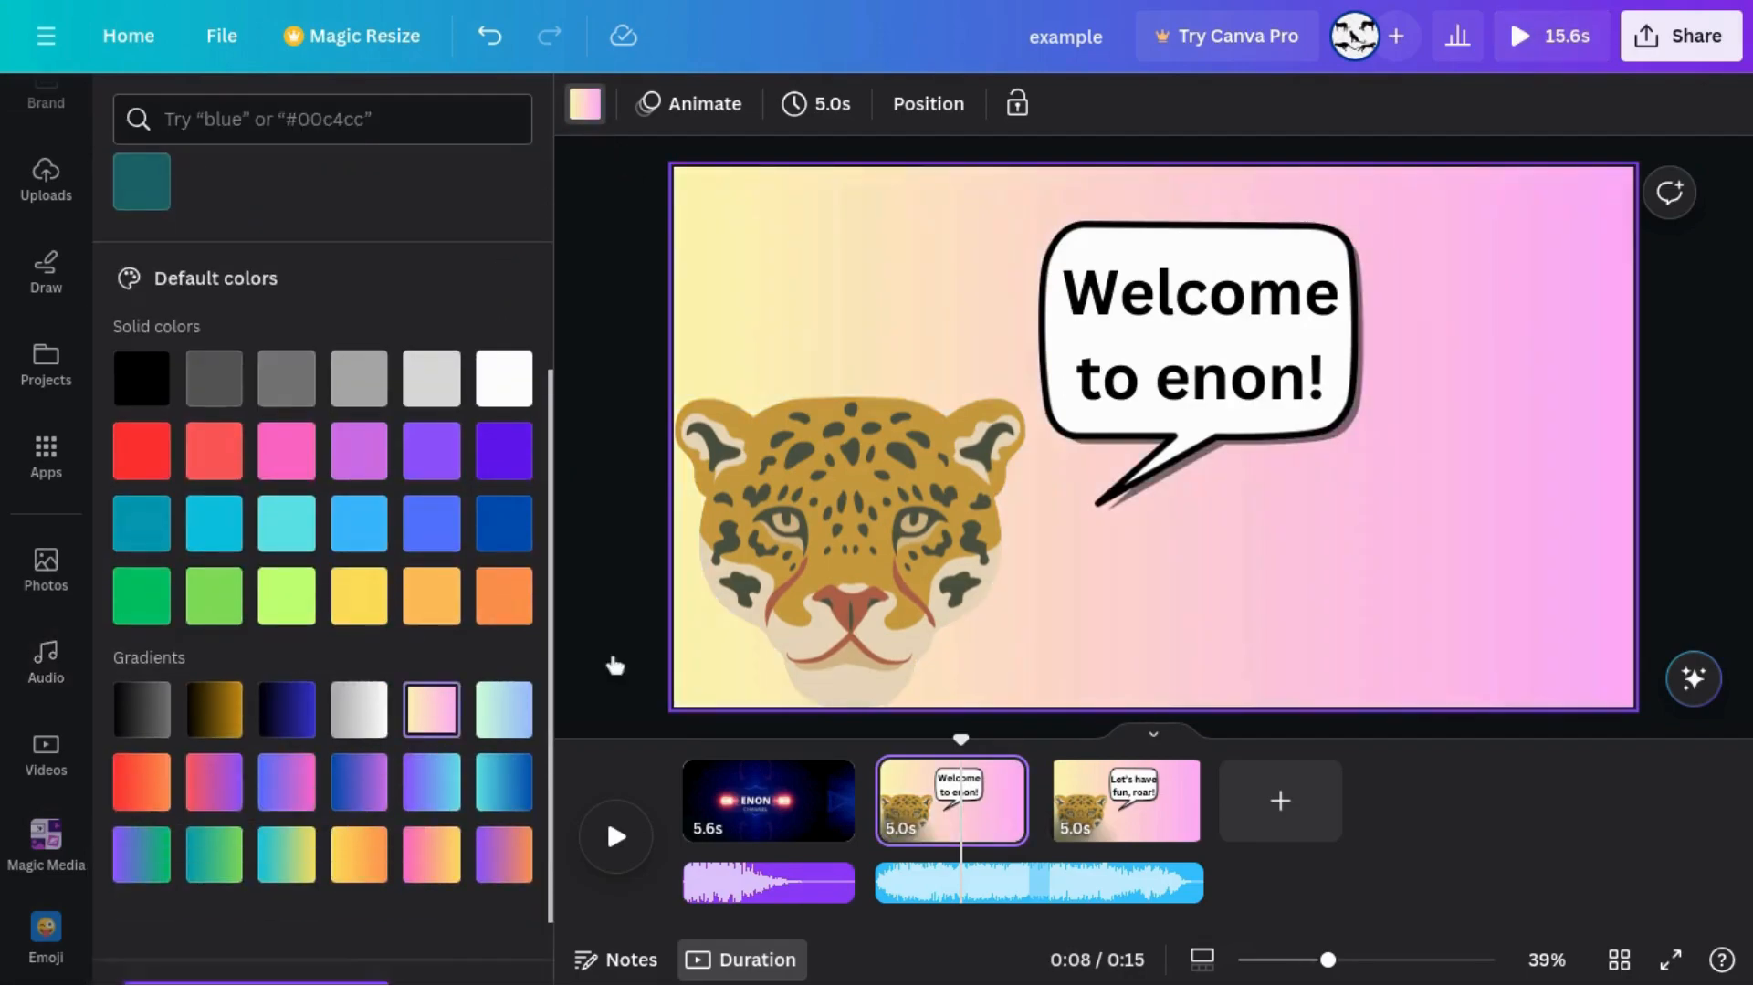
pyautogui.click(638, 606)
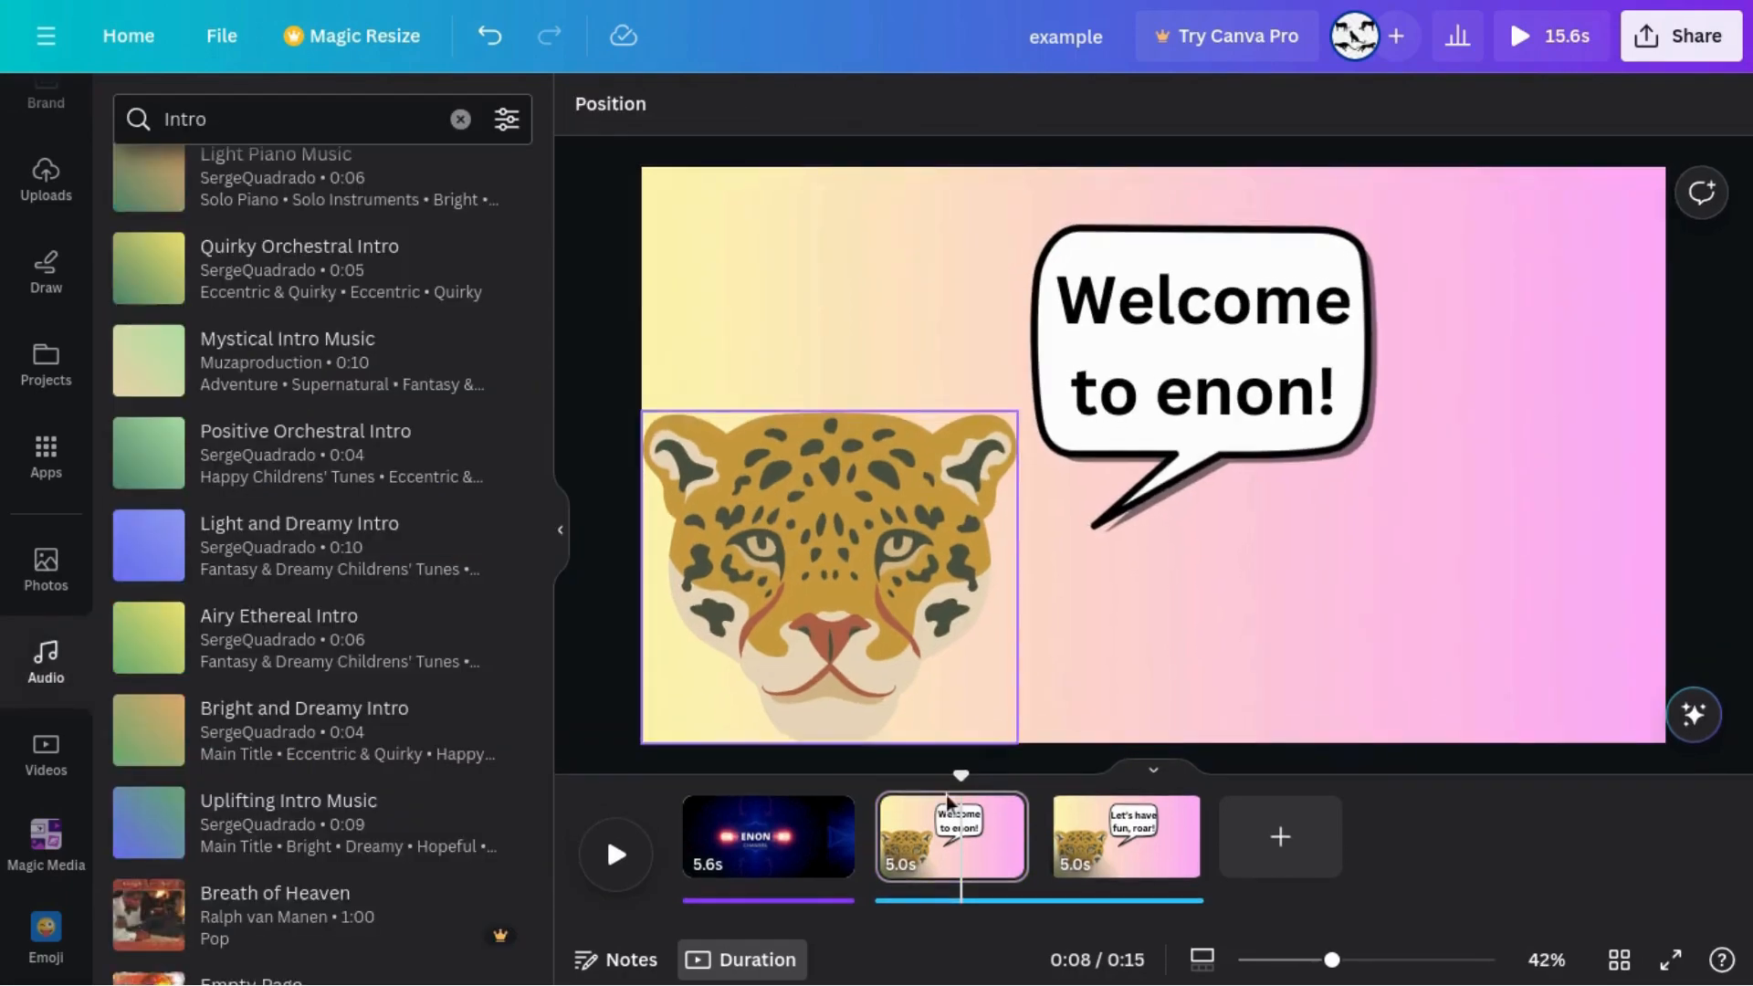
# Play the video from the start of page 2 through page 3 to review the speaking jaguar pages
pyautogui.moveTo(960, 774); pyautogui.dragTo(869, 781)
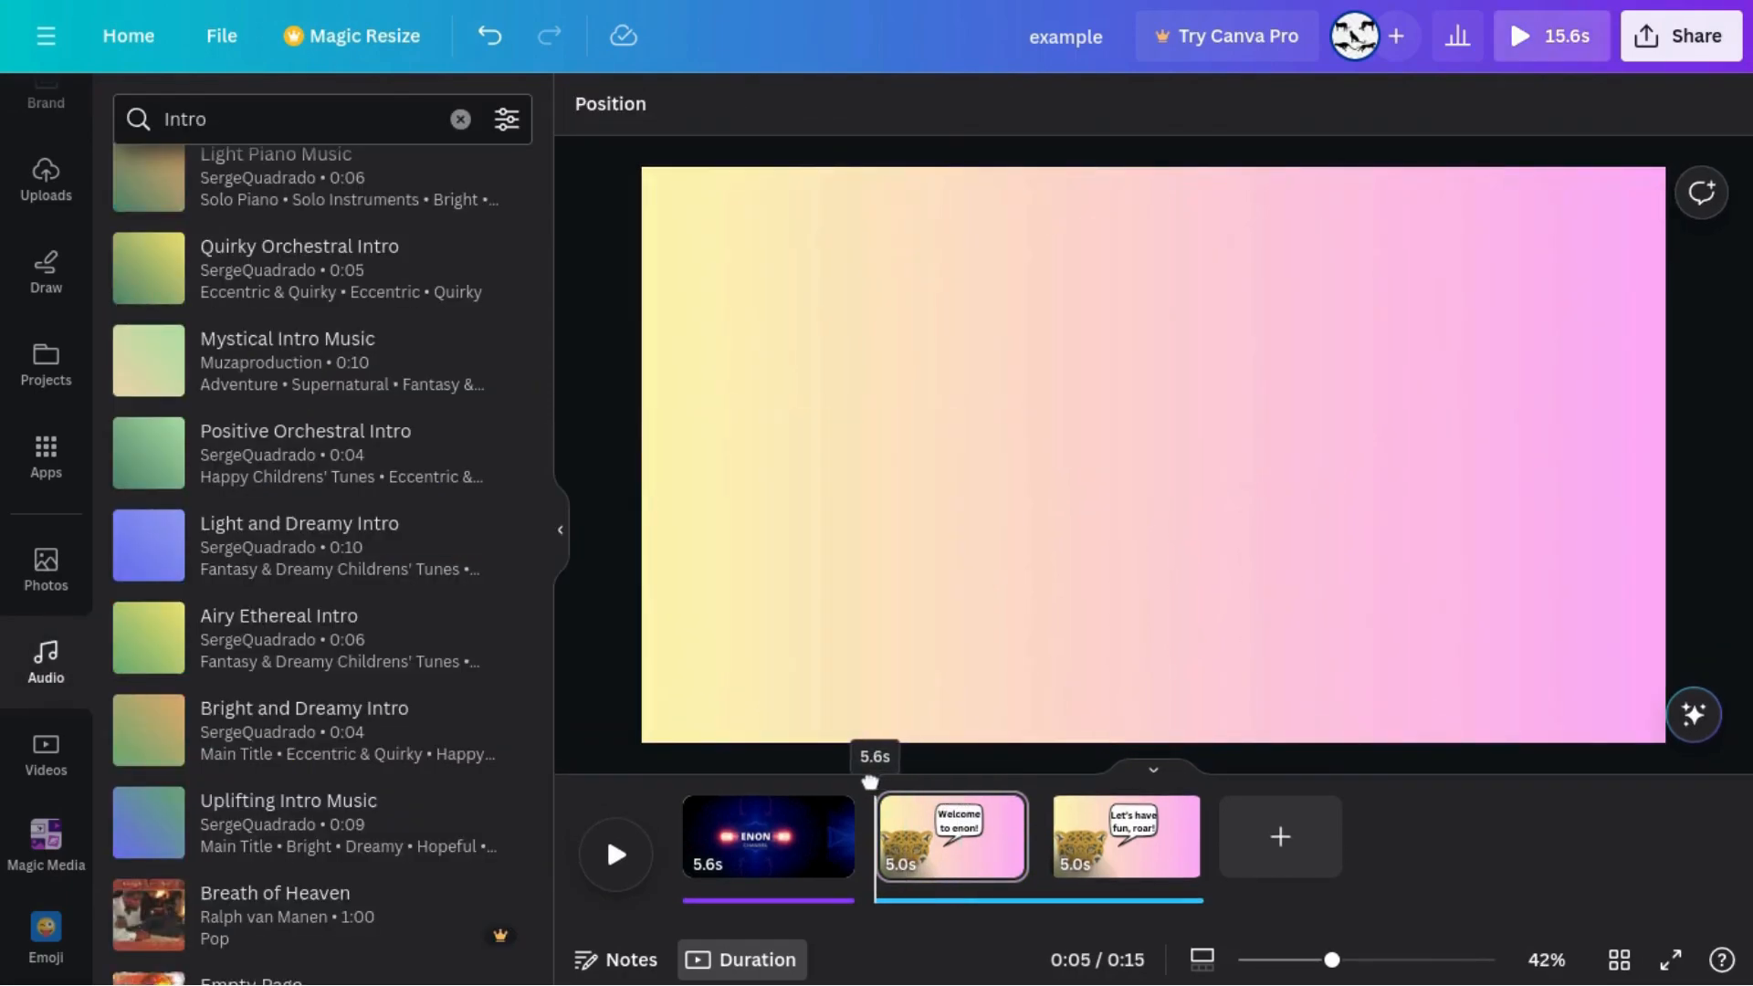
pyautogui.press('space')
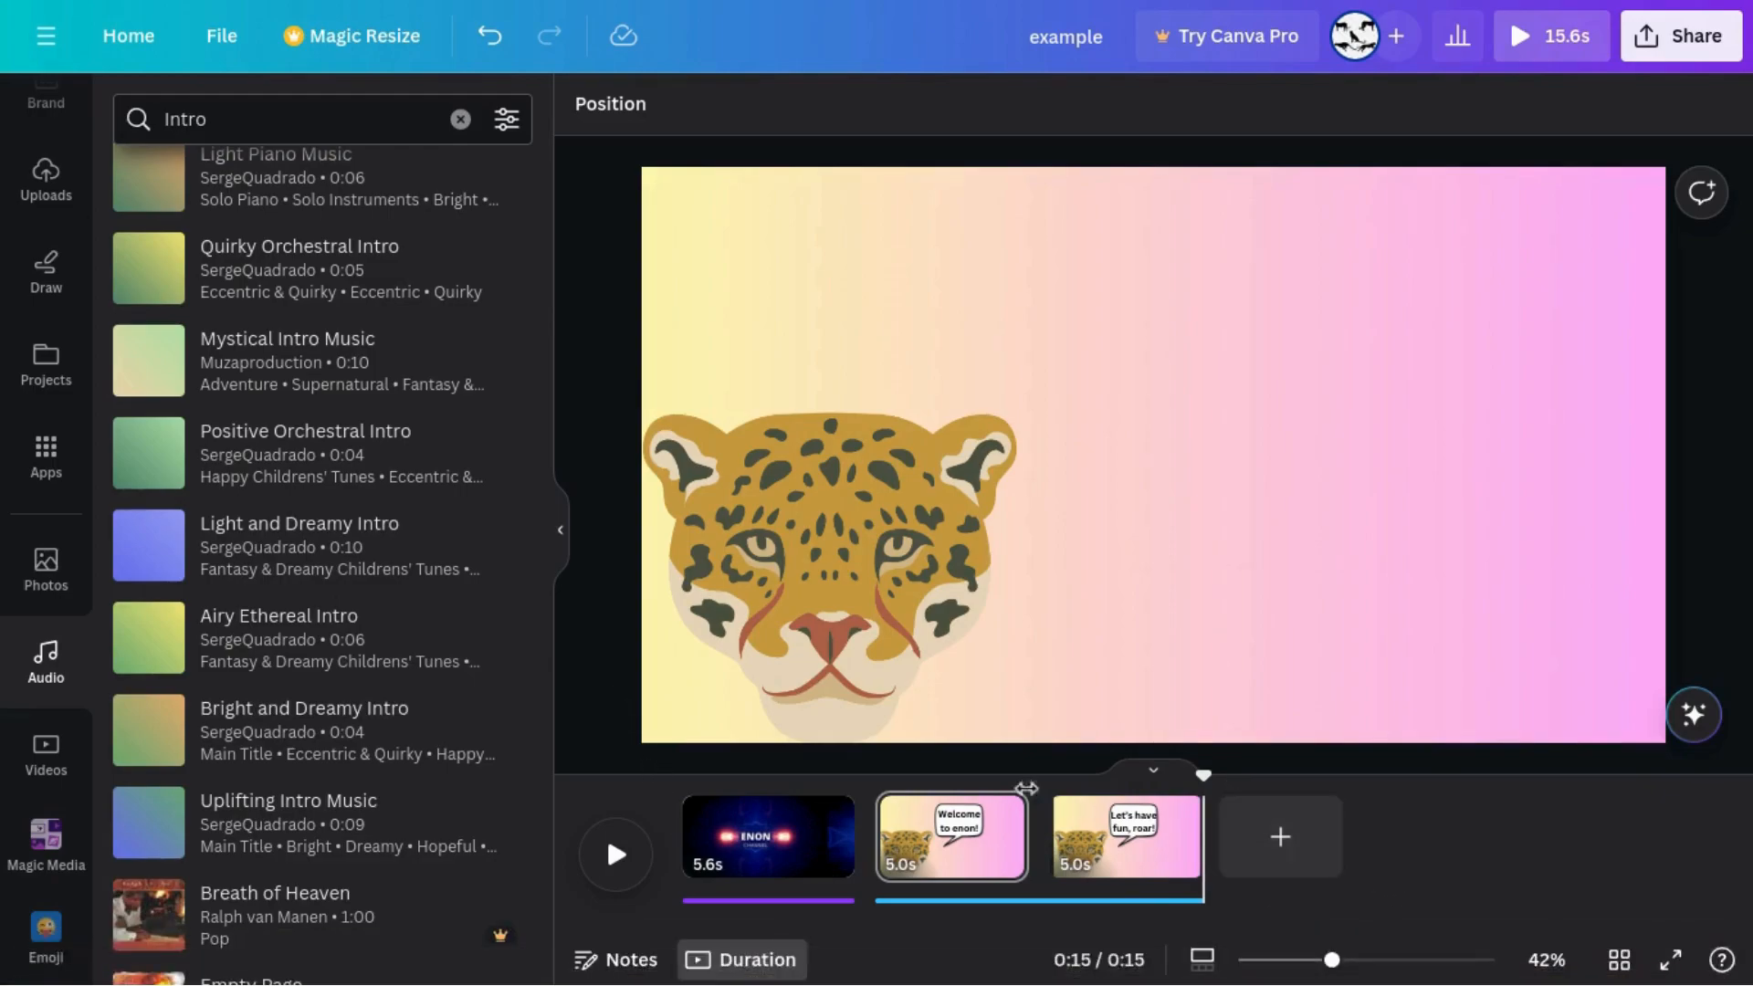
pyautogui.click(873, 585)
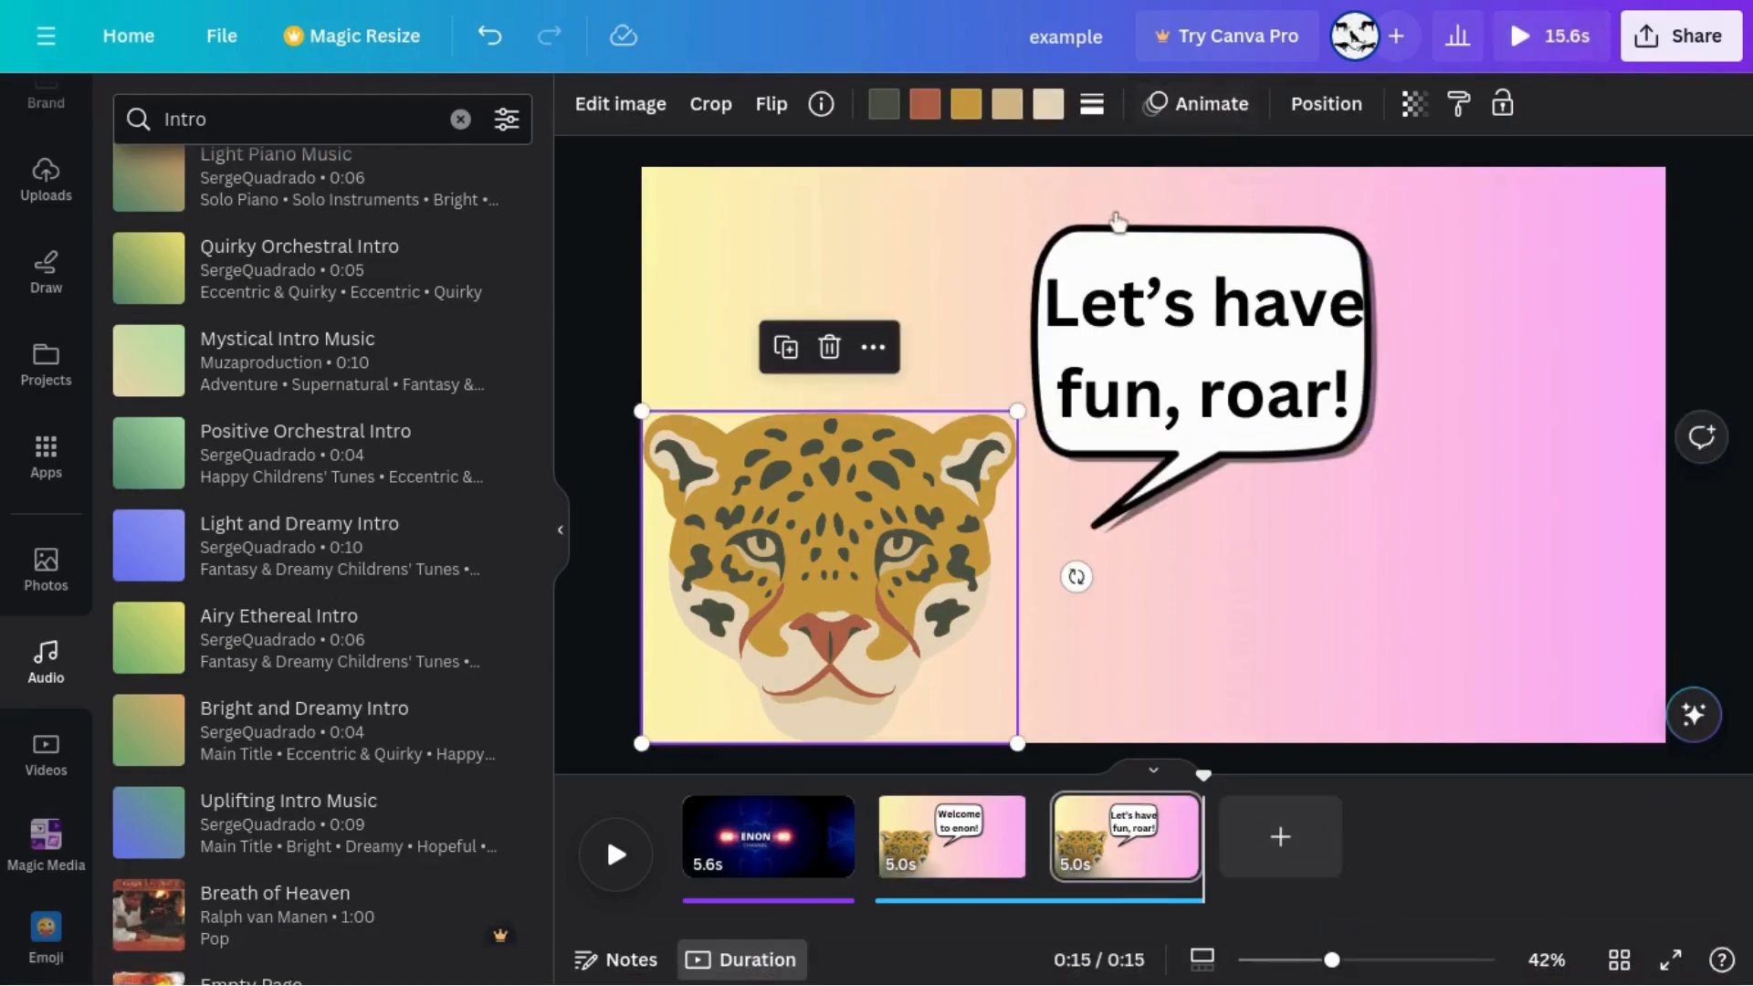
pyautogui.click(595, 365)
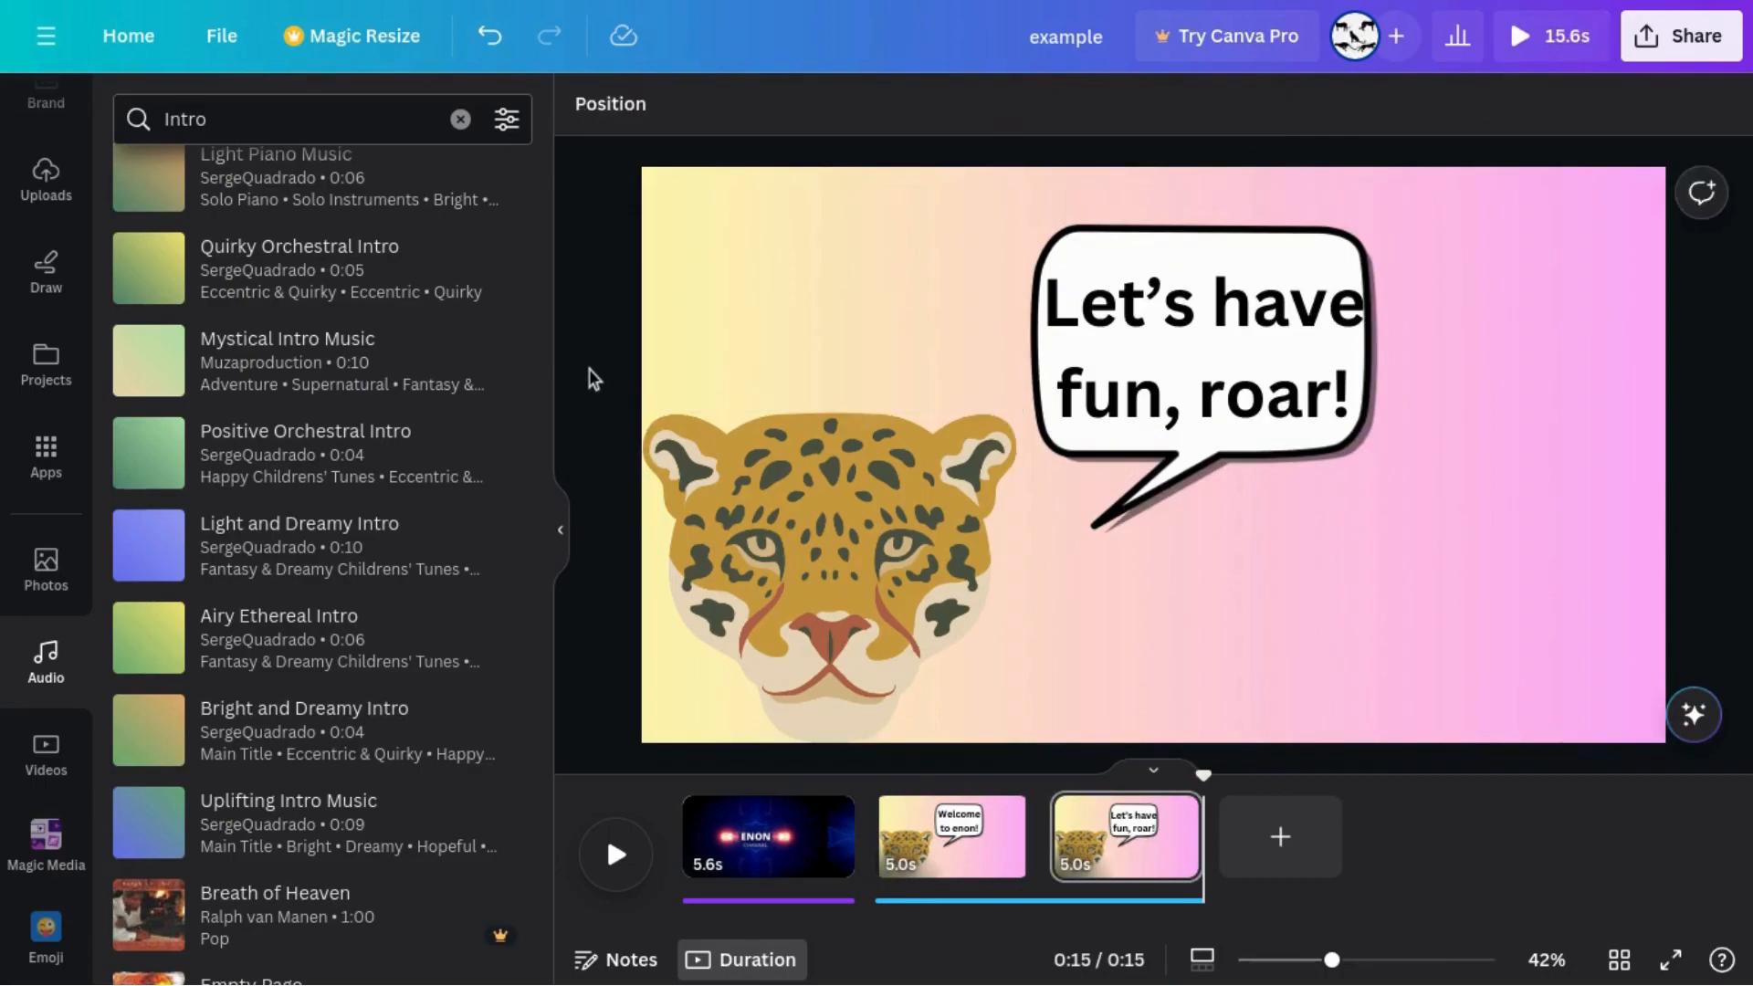
pyautogui.scroll(10, 267, 607)
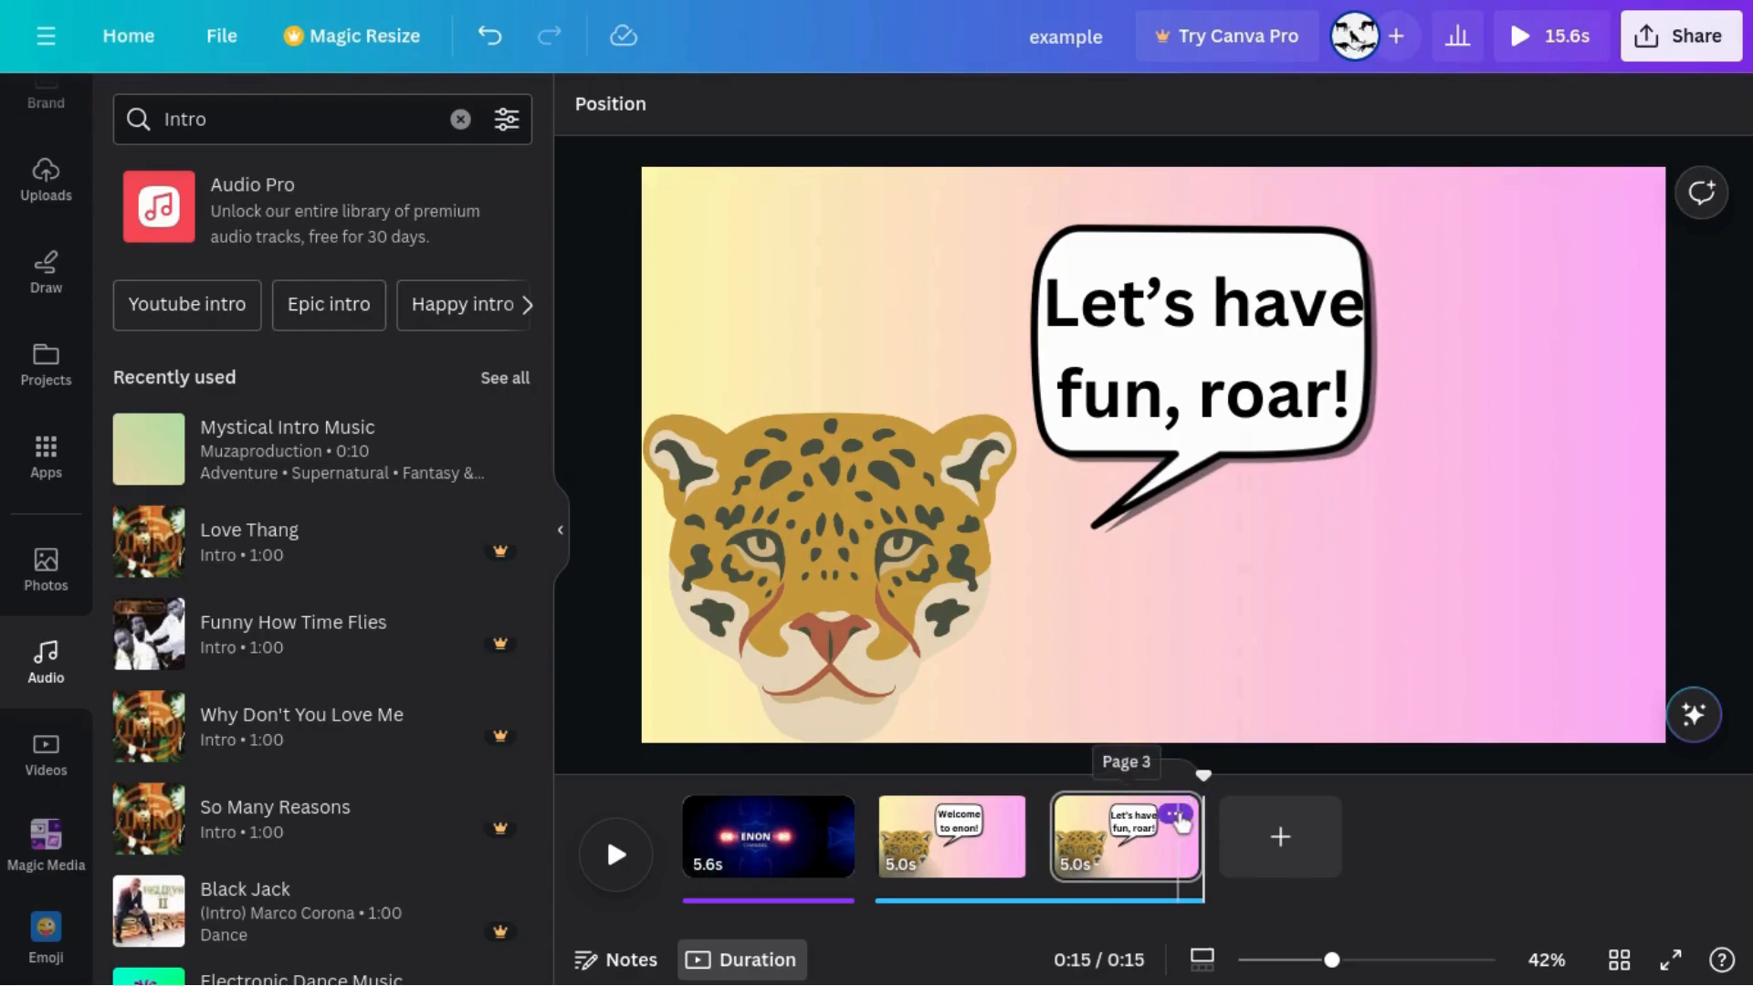
# Delete the two jaguar pages and the neon ENON intro page
pyautogui.click(1176, 813)
pyautogui.click(1197, 457)
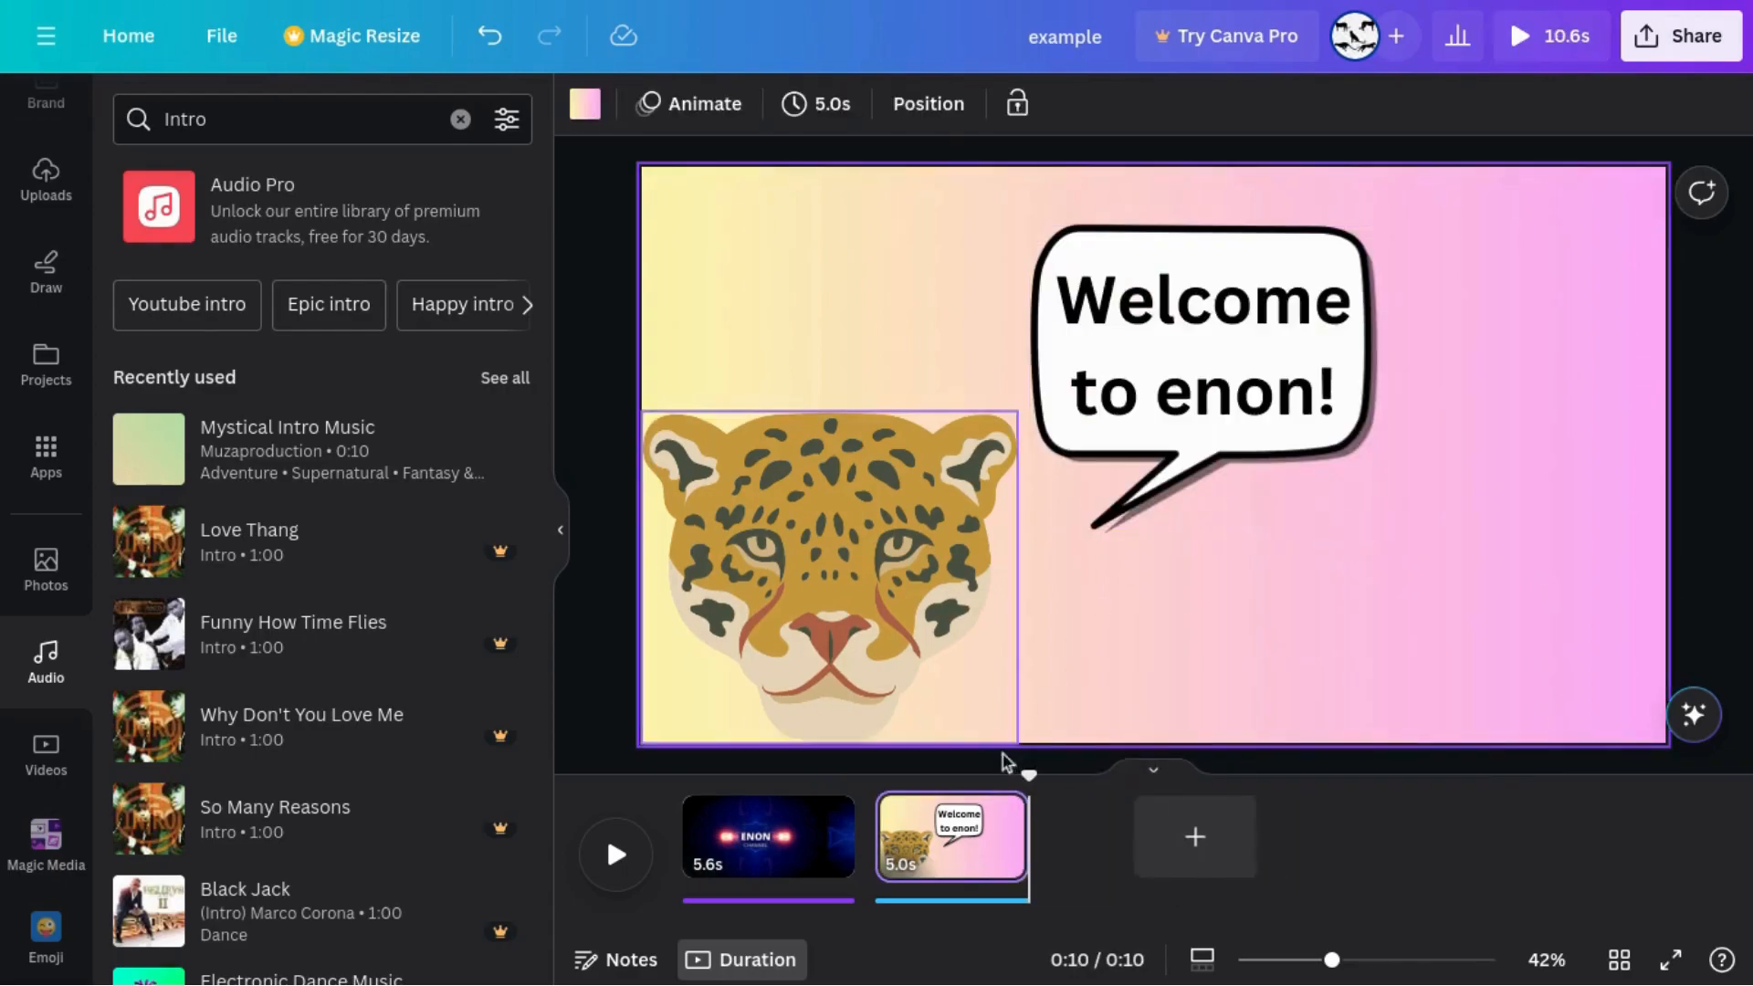
pyautogui.click(1001, 813)
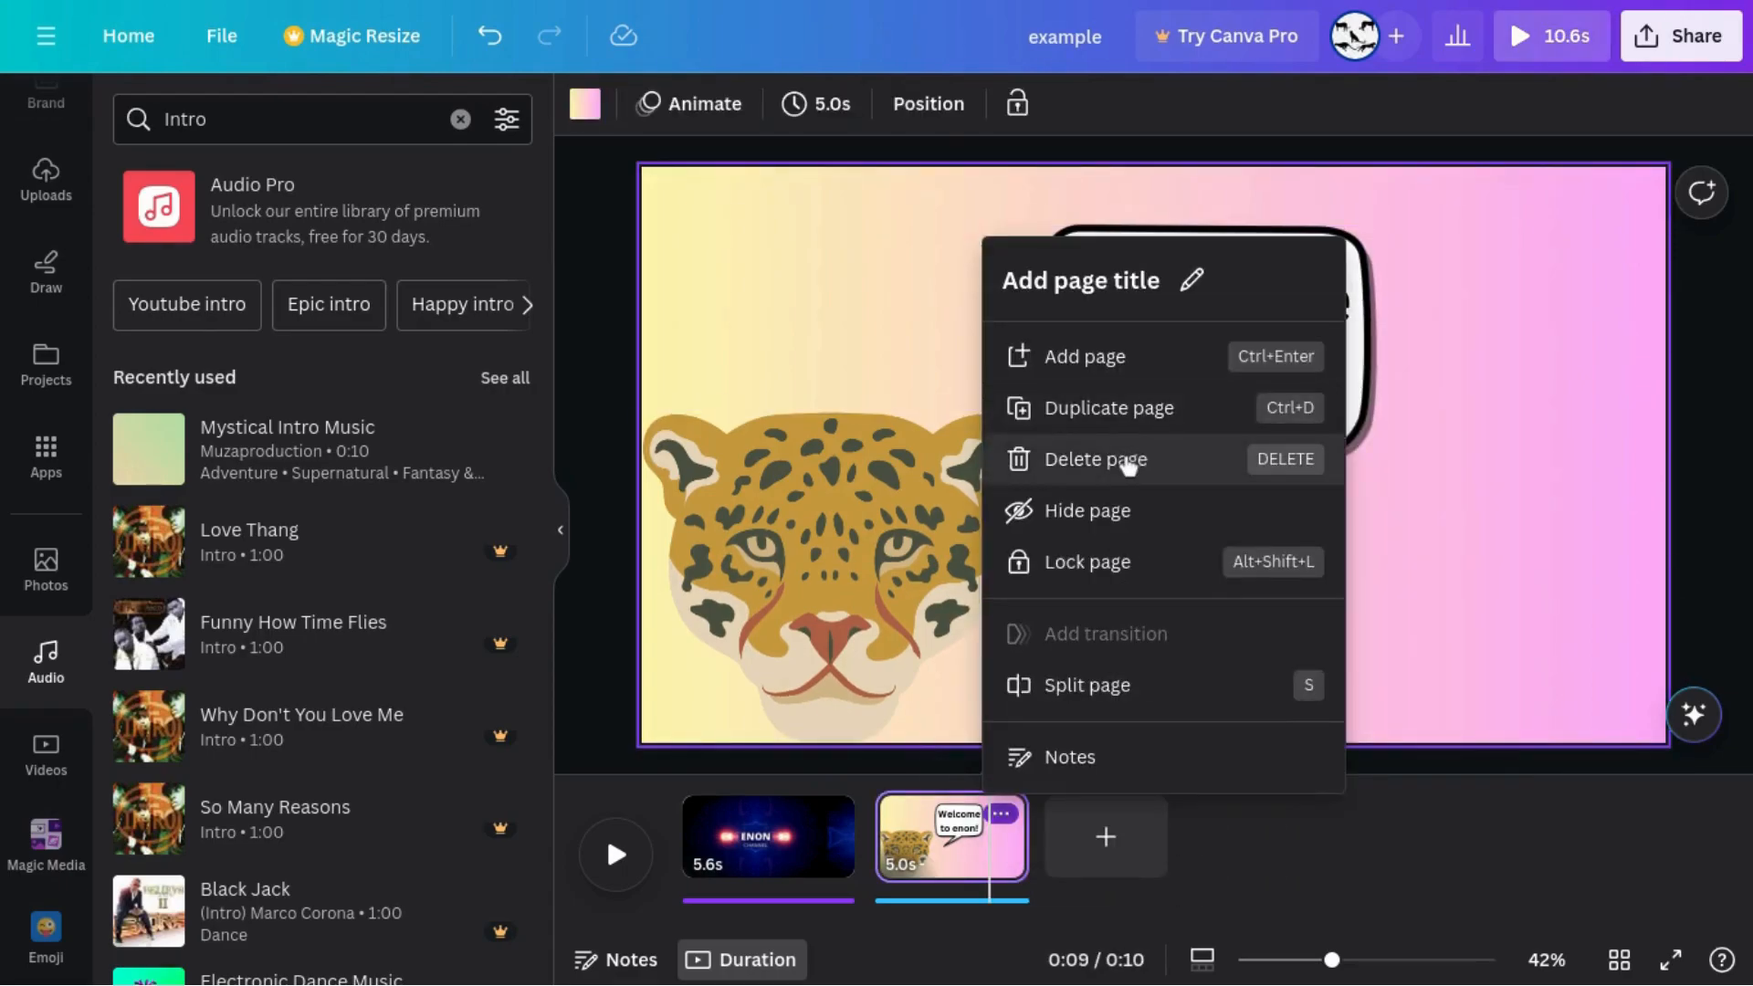
pyautogui.click(1128, 461)
pyautogui.click(826, 813)
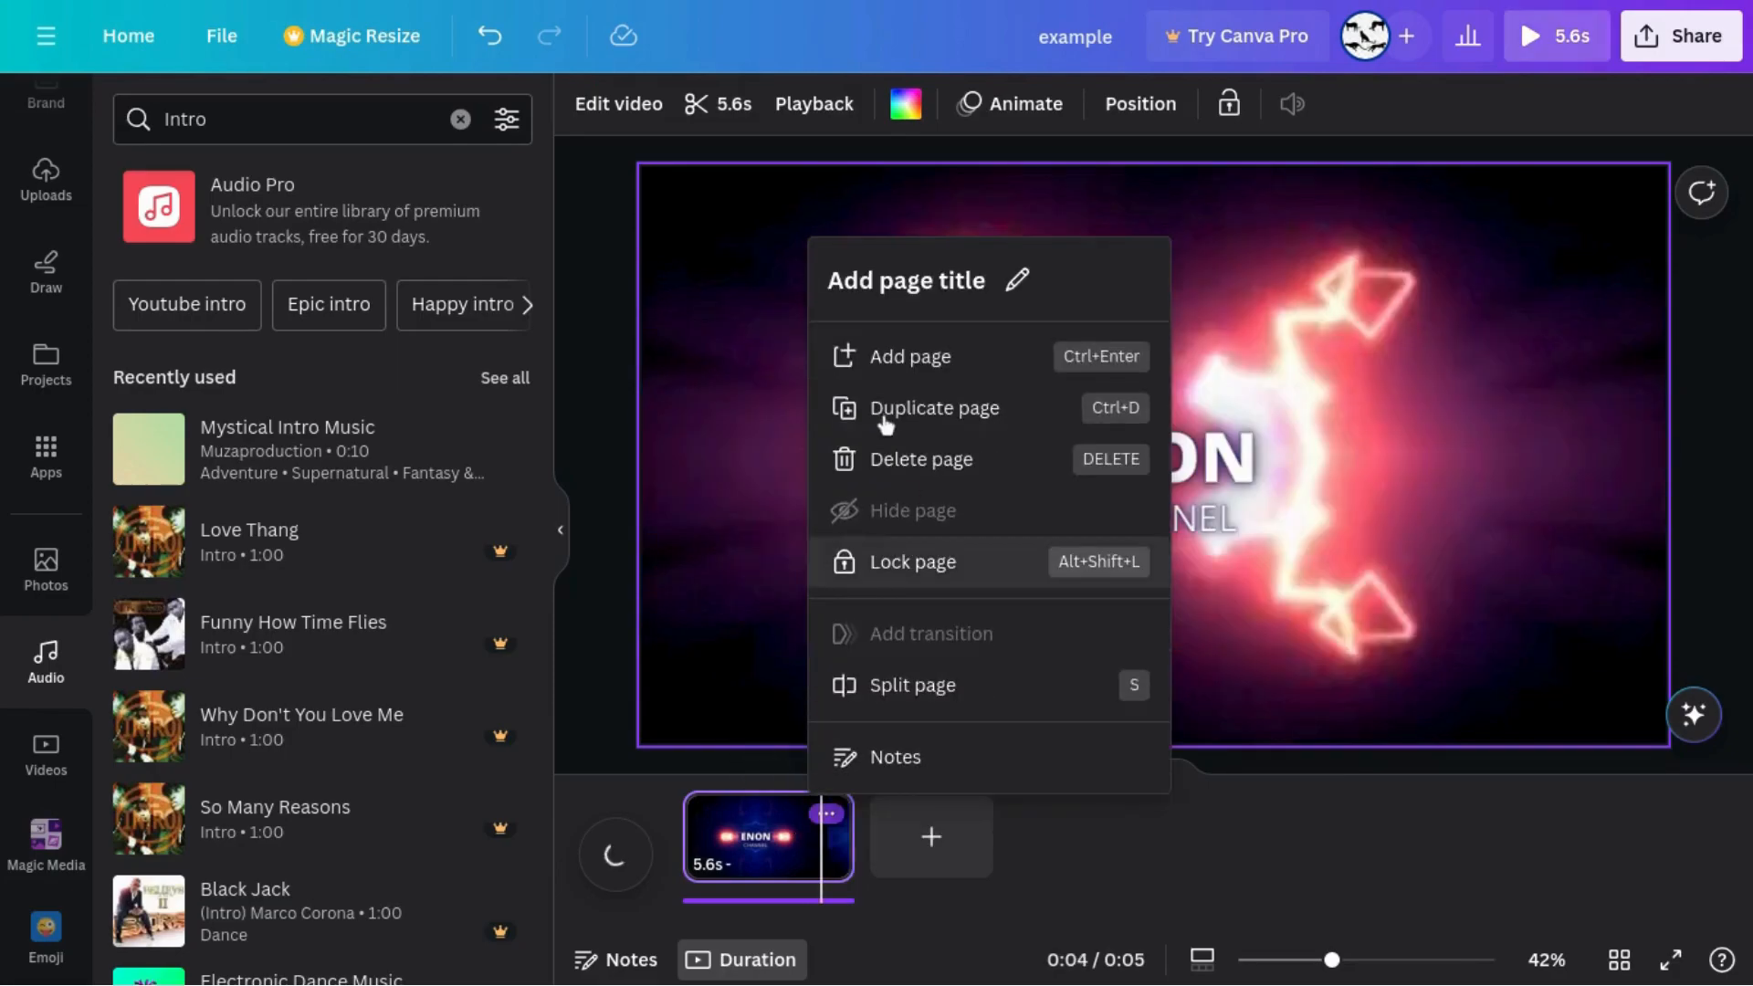
pyautogui.click(847, 459)
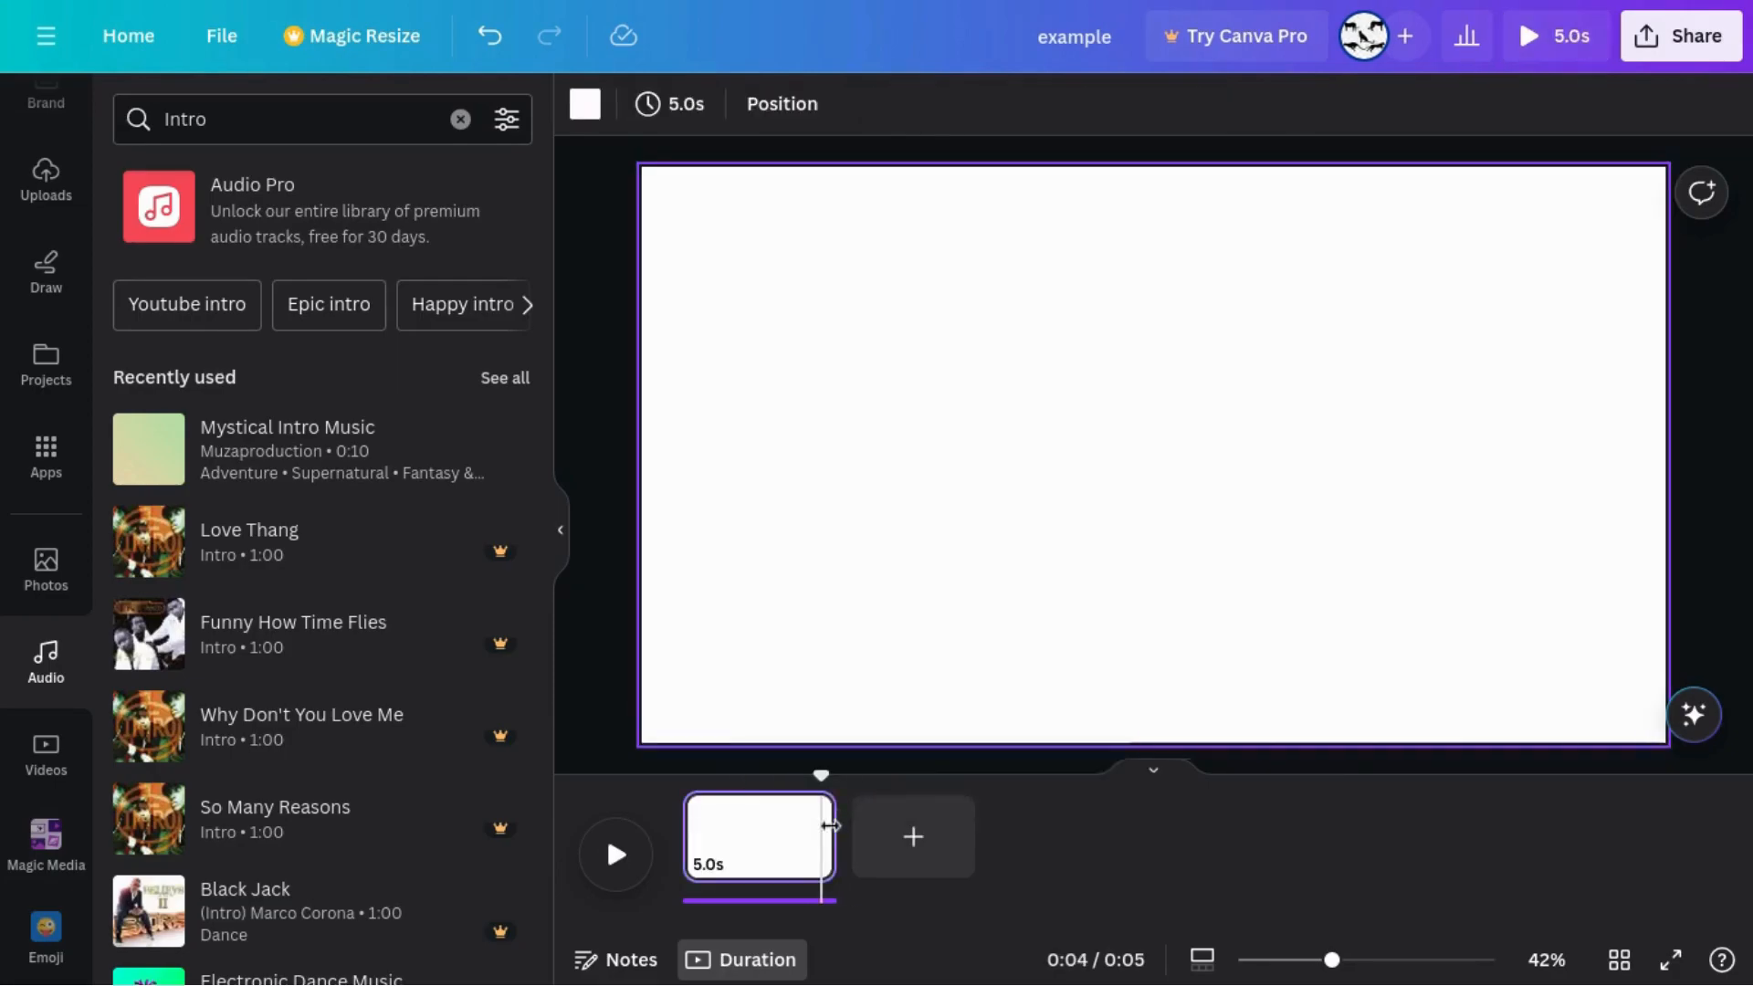
# Delete the leftover audio track under the blank page and return the playhead to the start
pyautogui.click(796, 901)
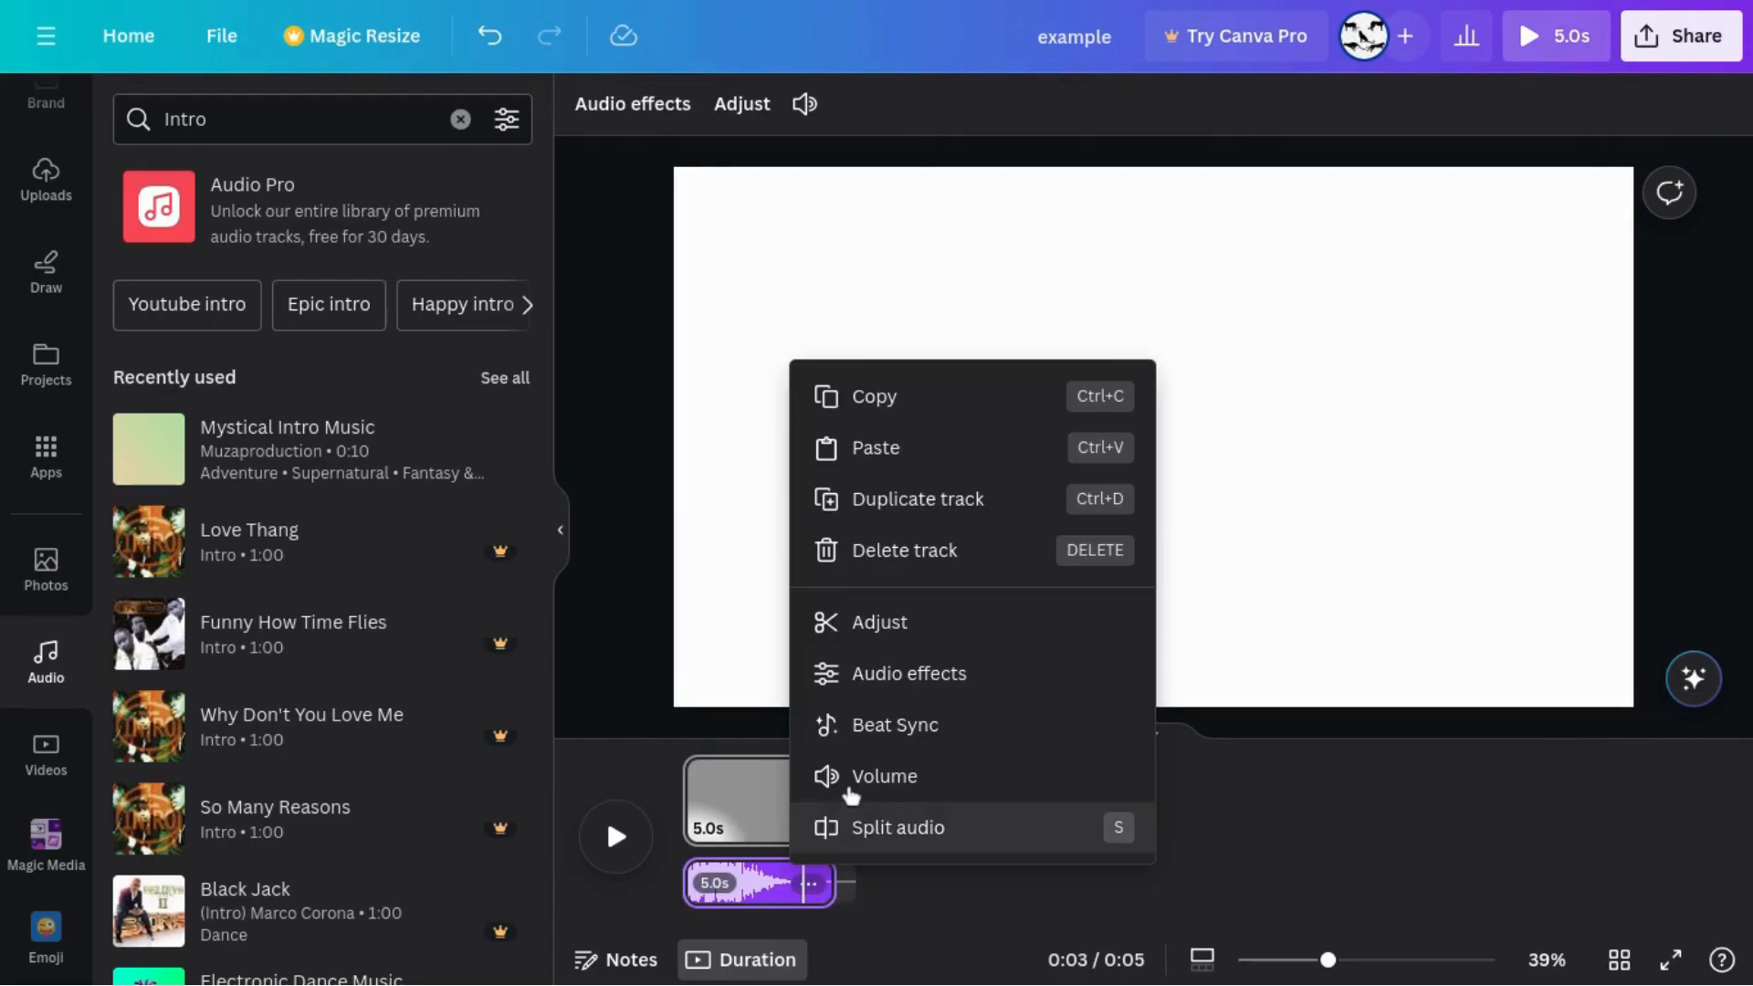
pyautogui.click(864, 550)
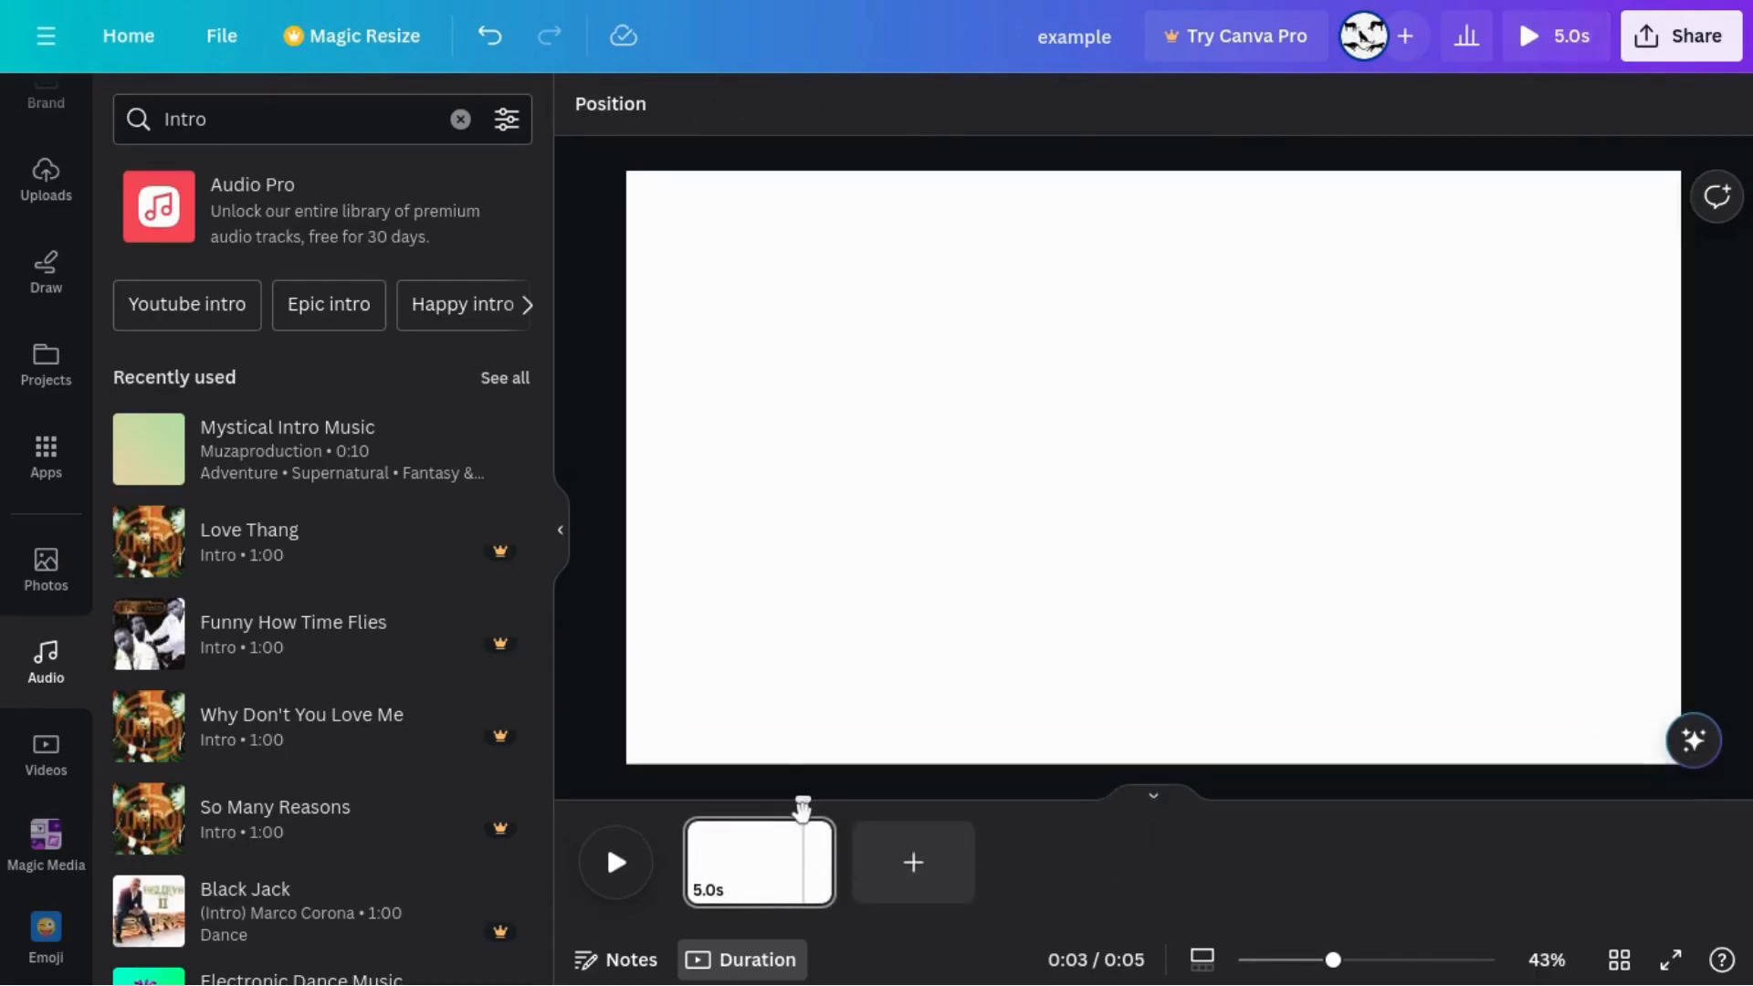
pyautogui.moveTo(804, 806); pyautogui.dragTo(682, 803)
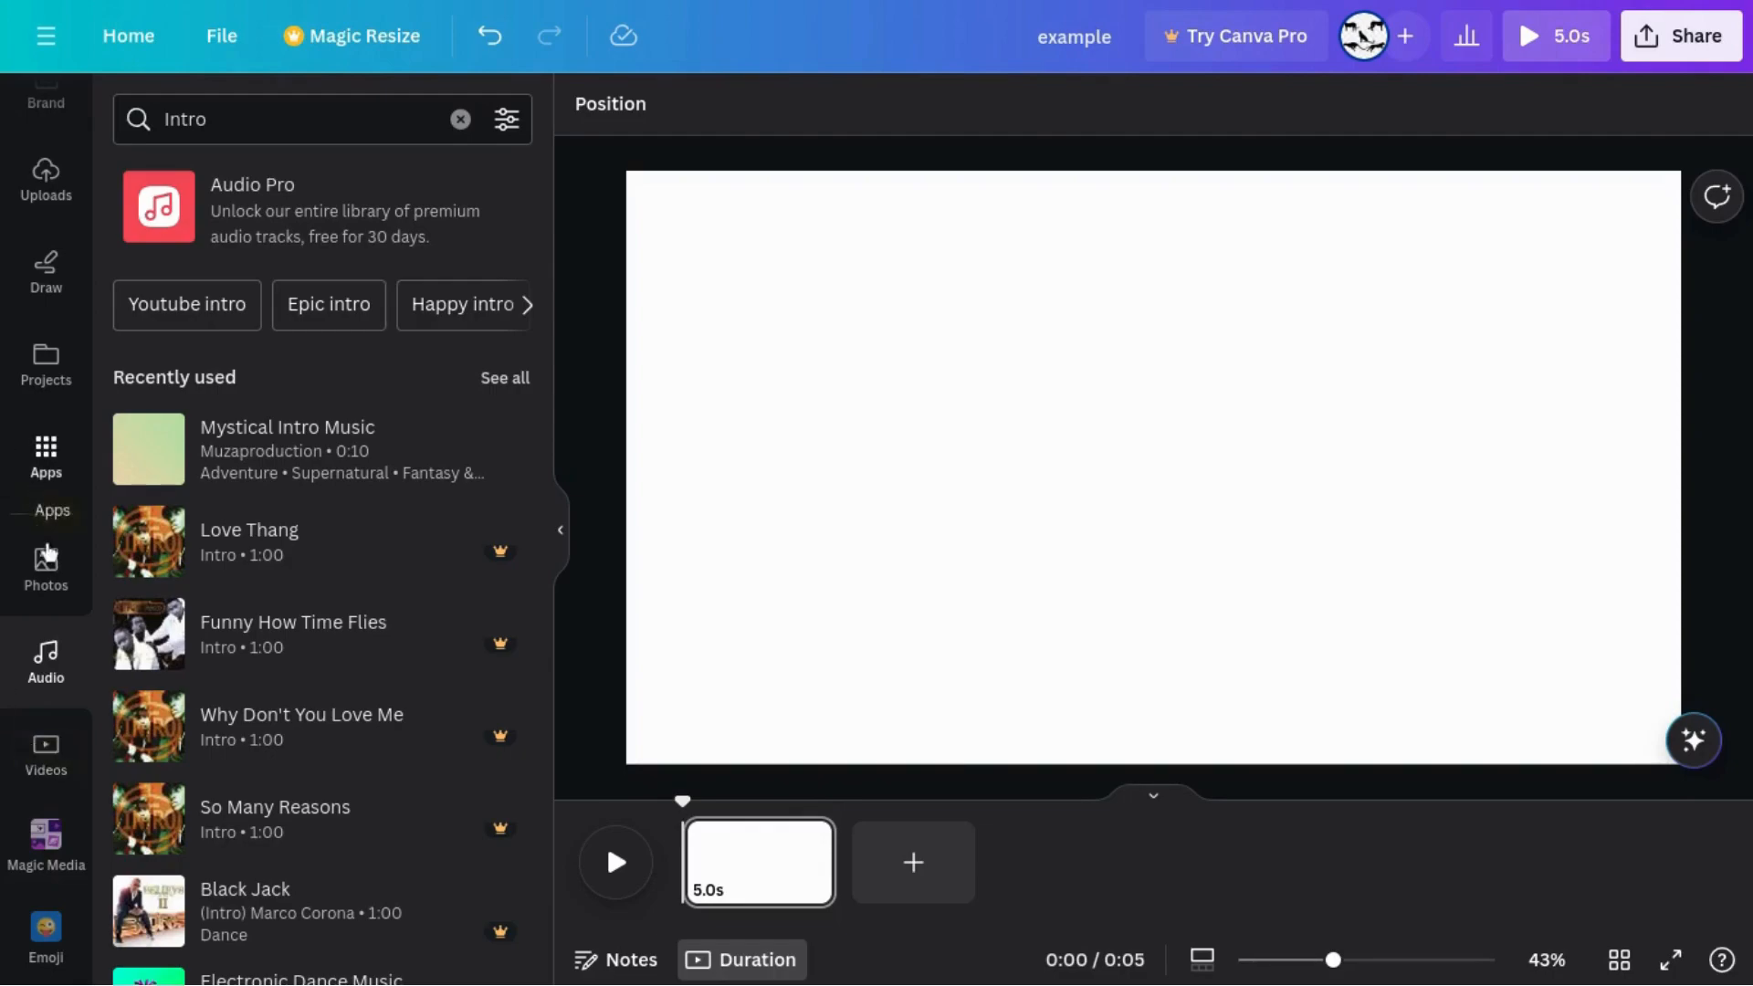
# Search the design templates for "outro" and apply the neon Pink Retro Subscribe Youtube Video template to the blank page
pyautogui.scroll(4, 55, 547)
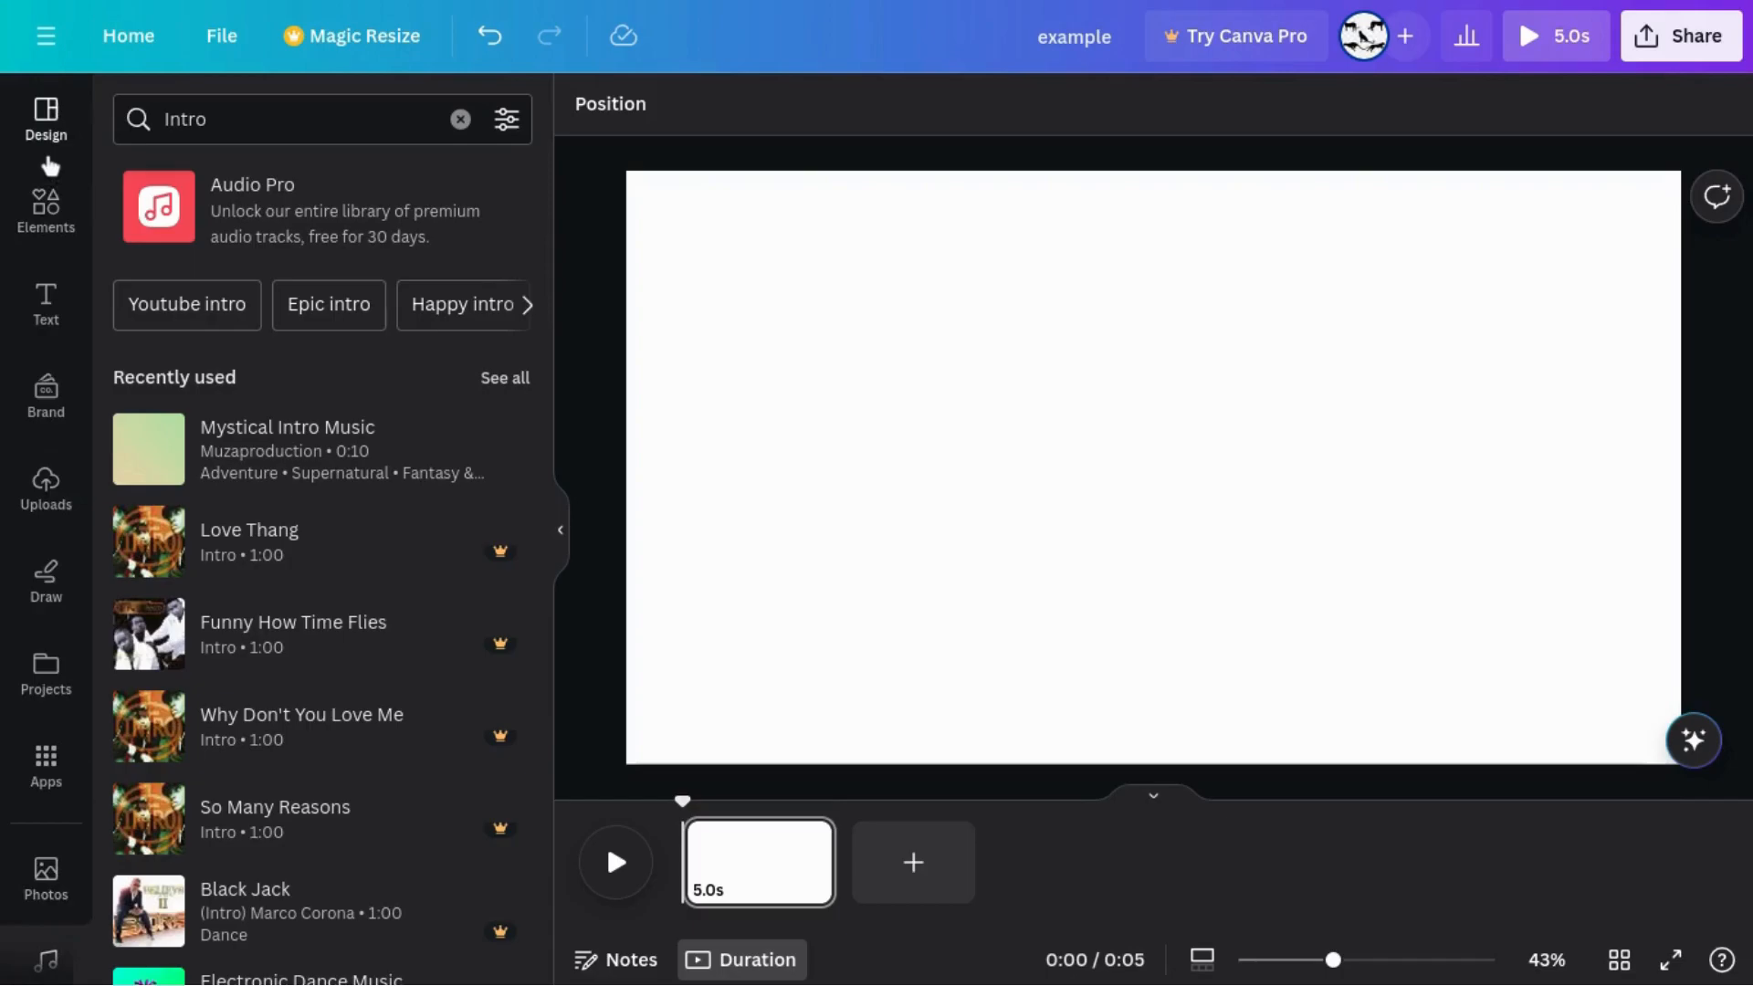
pyautogui.click(50, 162)
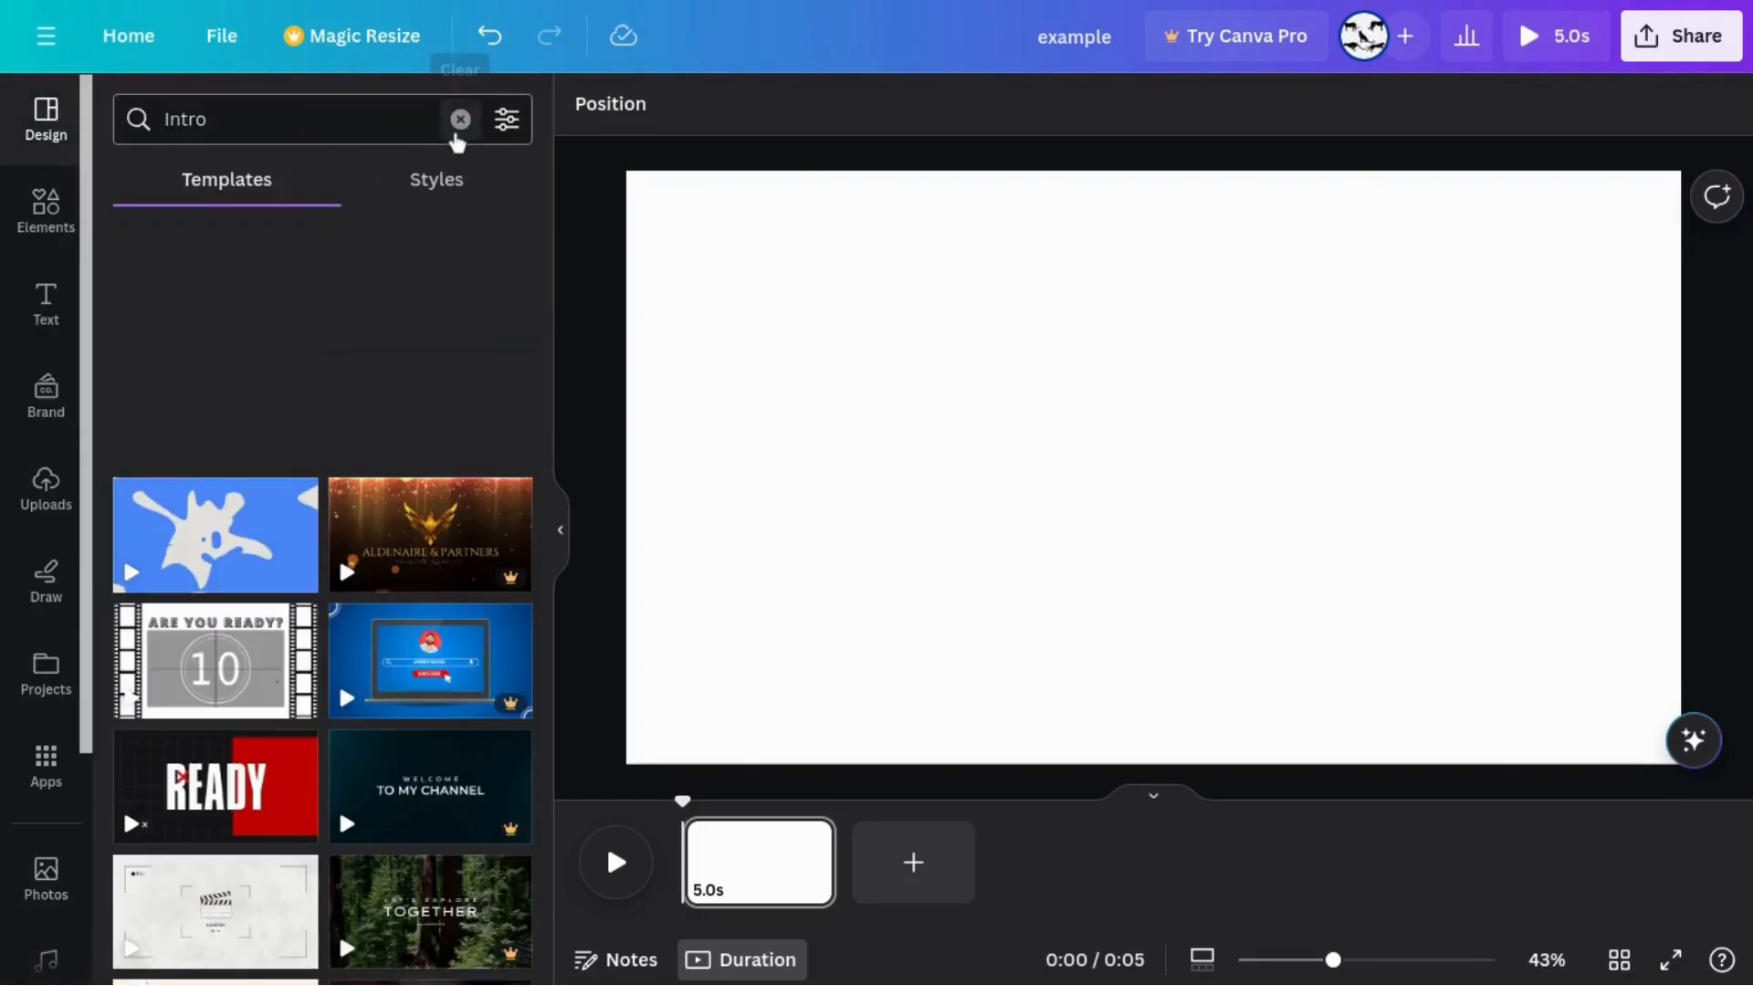
pyautogui.click(459, 120)
pyautogui.write('outro')
pyautogui.press('Return')
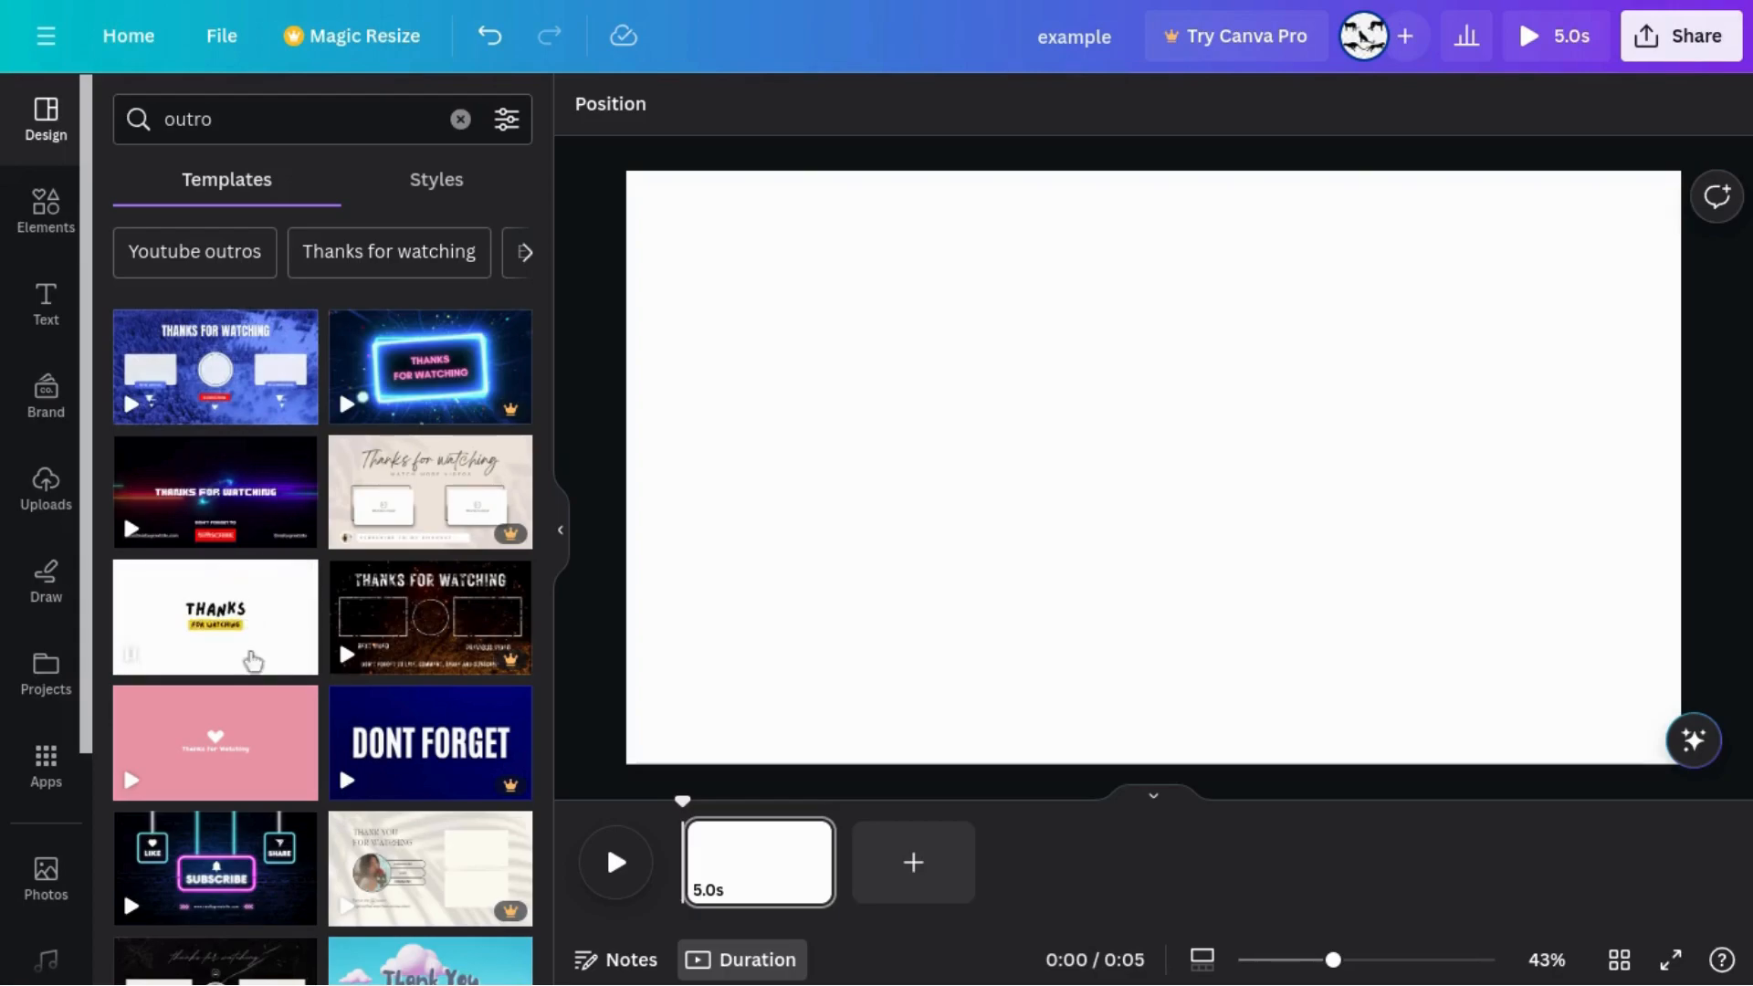
pyautogui.click(240, 853)
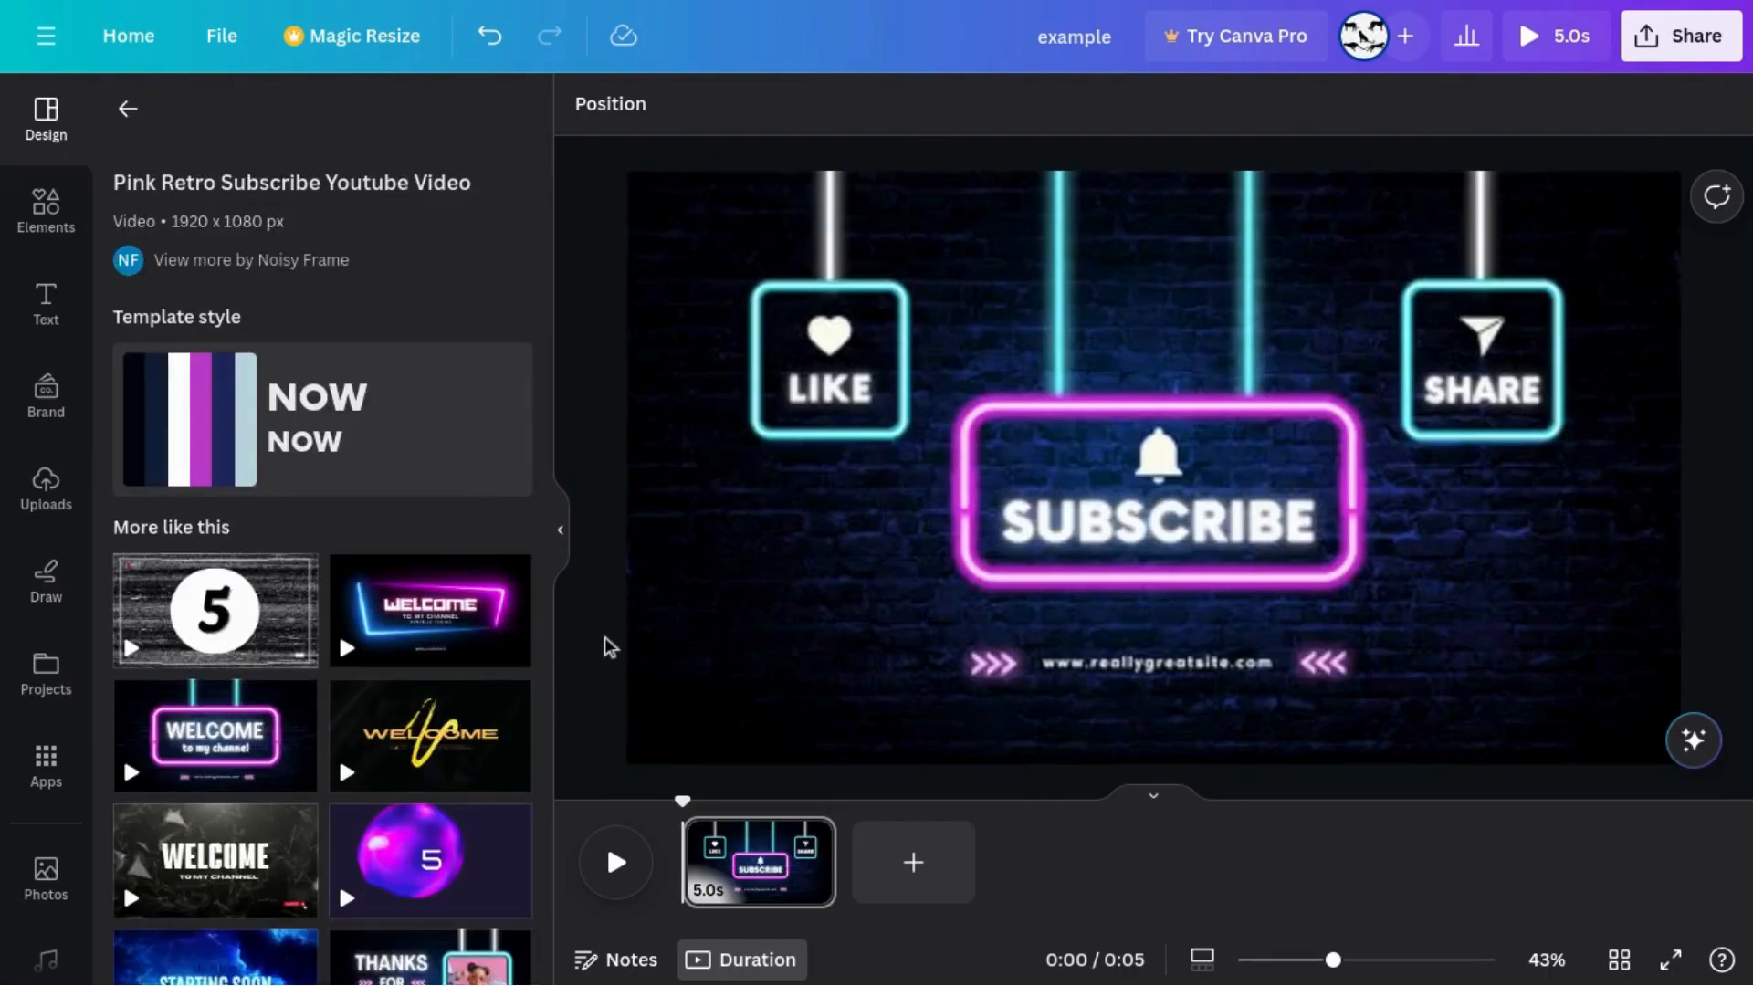
# Replace the web address below the SUBSCRIBE sign with "enon"
pyautogui.click(1182, 666)
pyautogui.click(1180, 665)
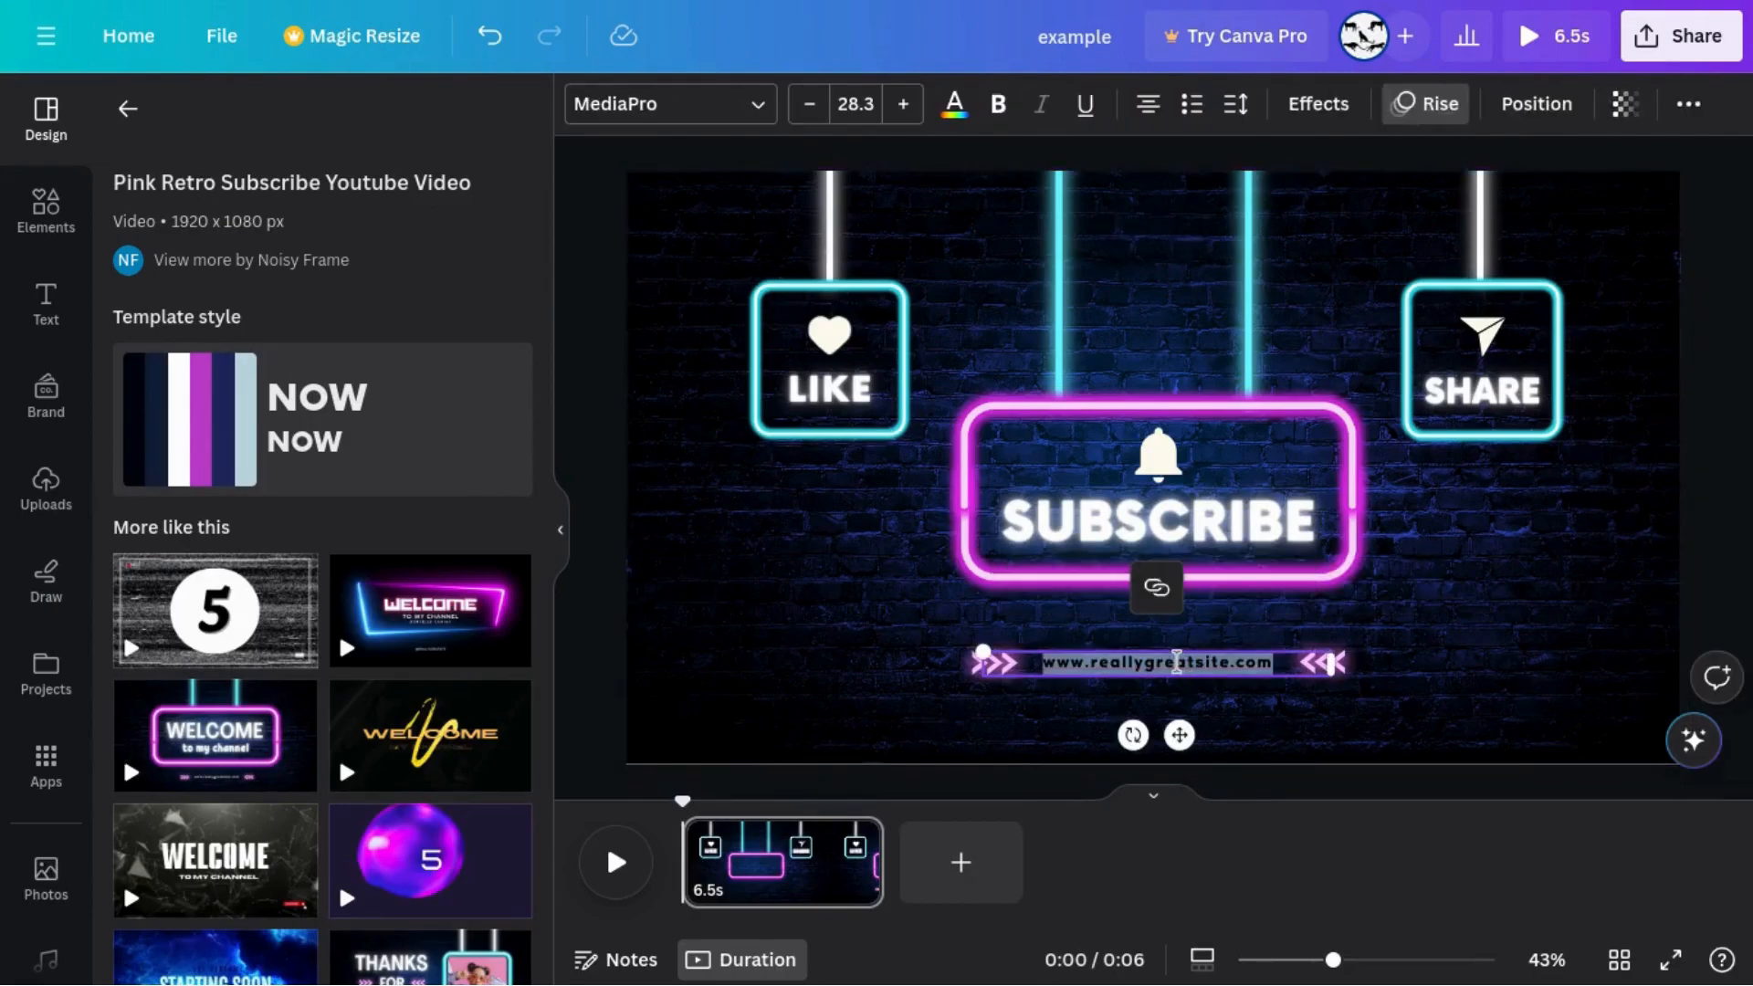
pyautogui.press('BackSpace')
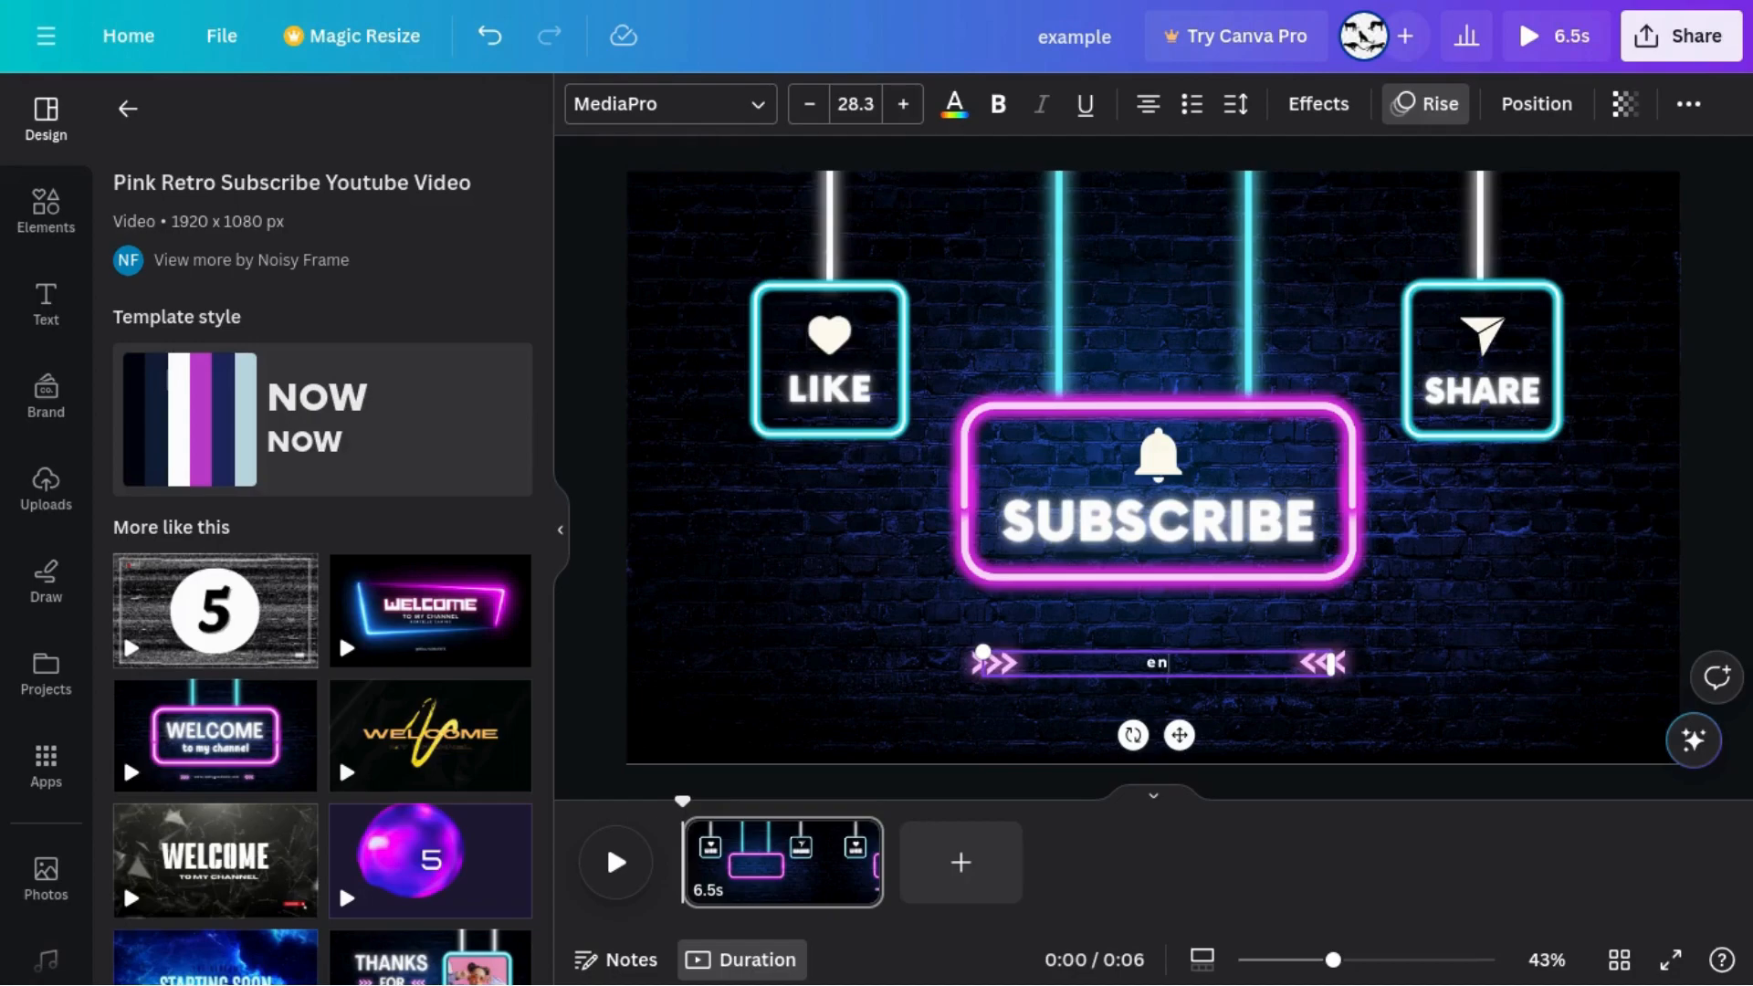
pyautogui.click(1122, 798)
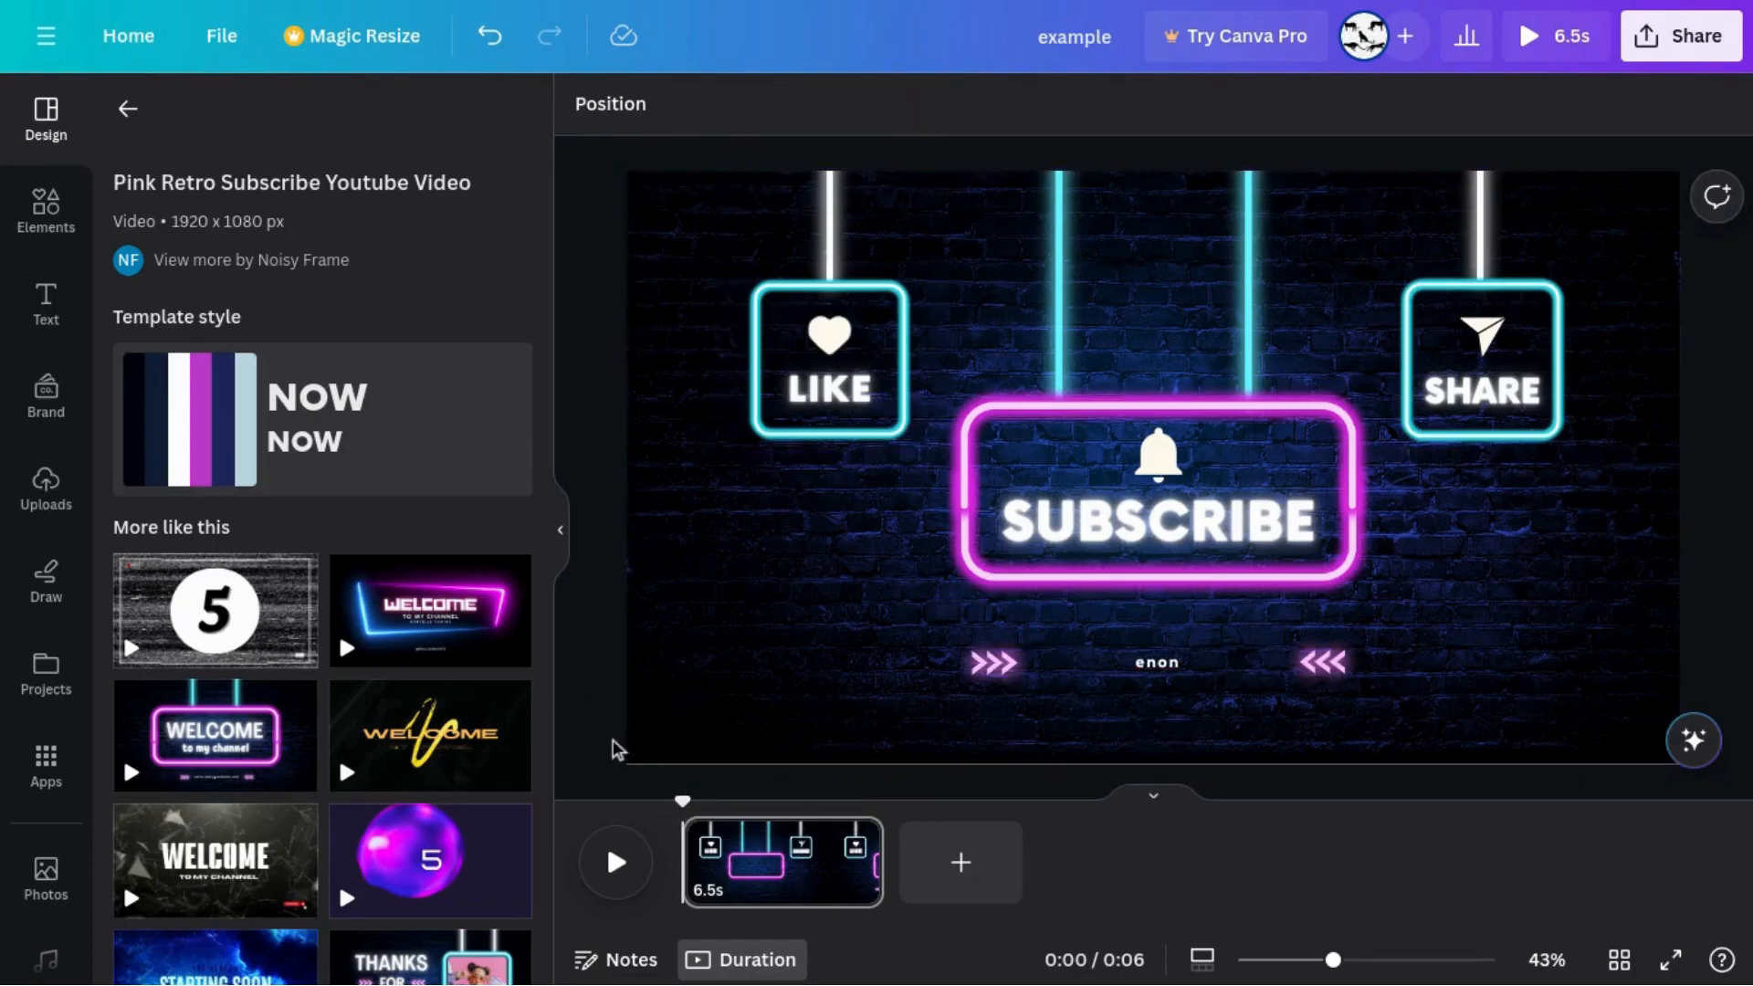
# Change the text line below the SUBSCRIBE sign to "Thanks for Watching!!"
pyautogui.click(1174, 675)
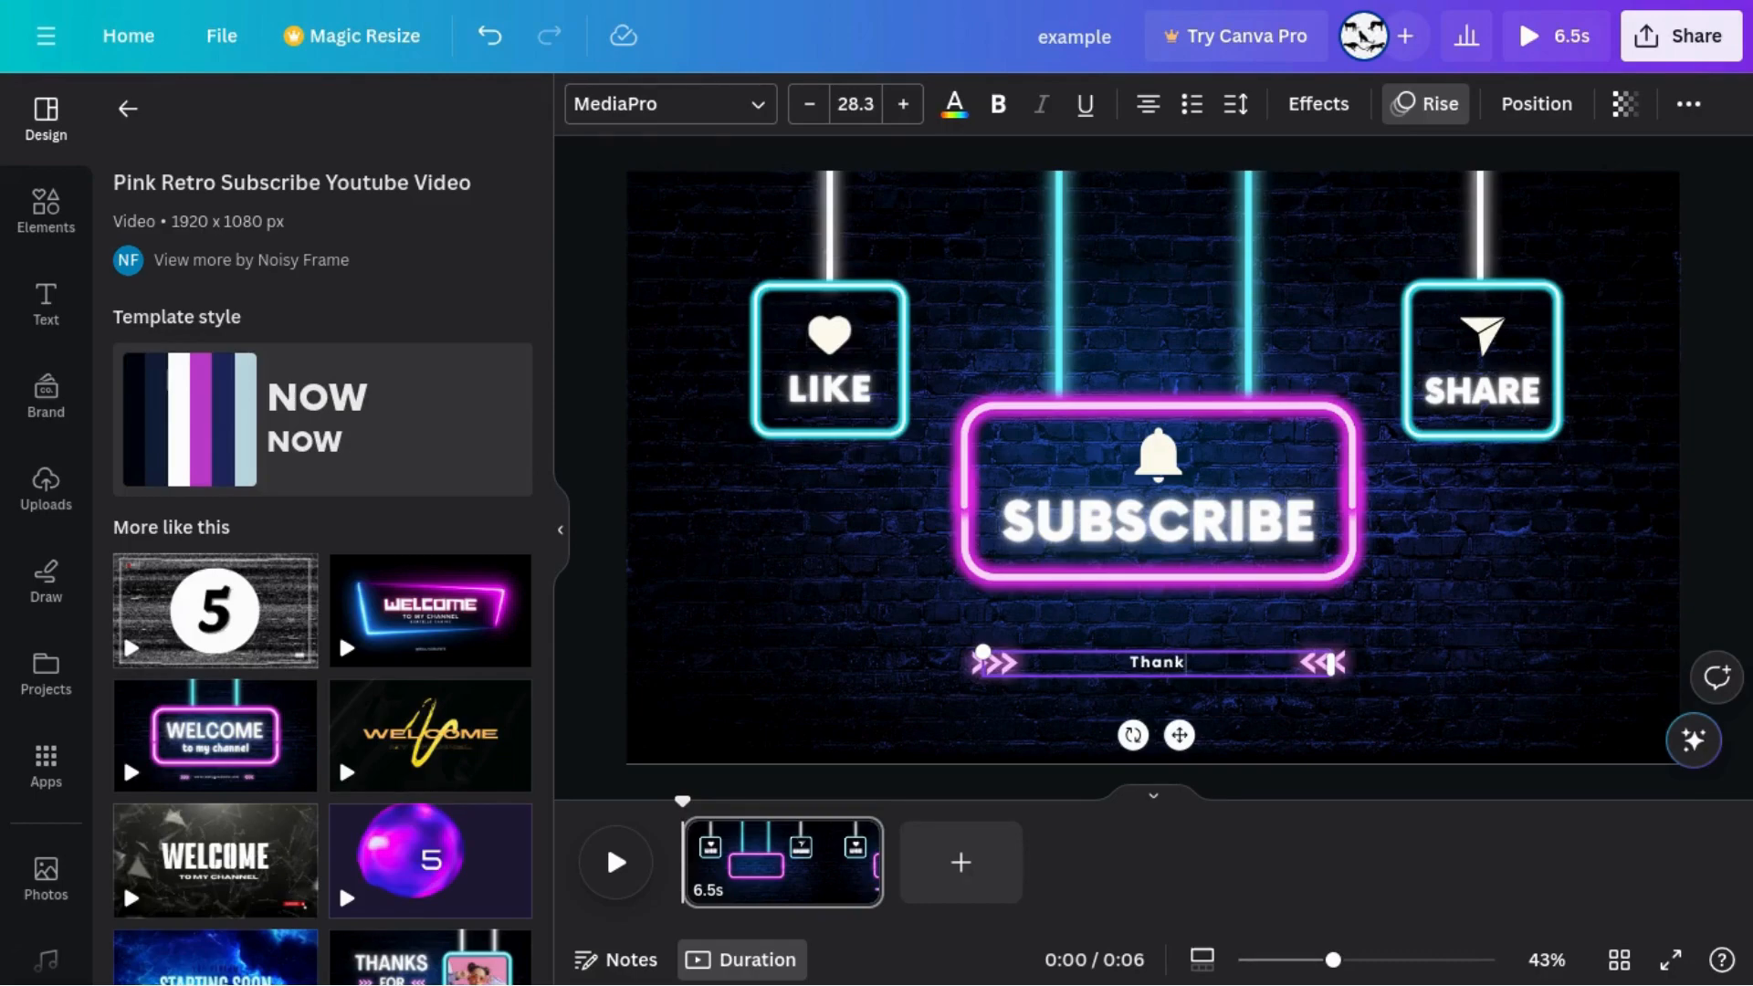
pyautogui.write('Watching!!')
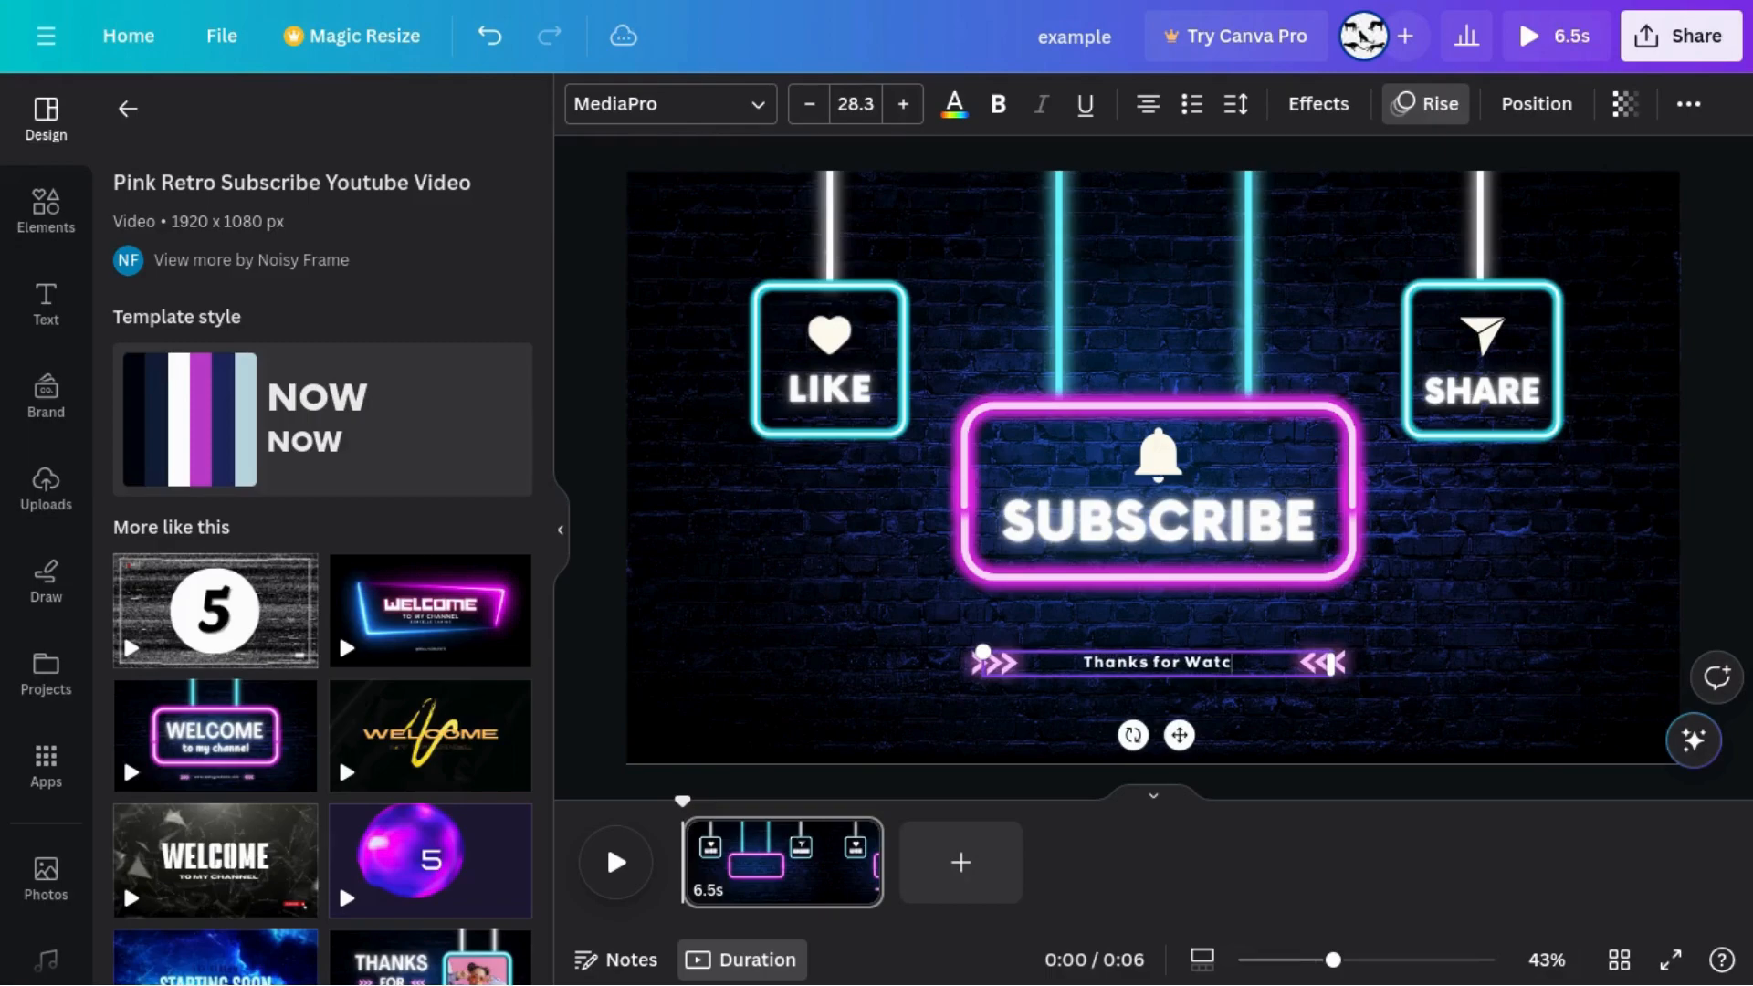
pyautogui.click(595, 653)
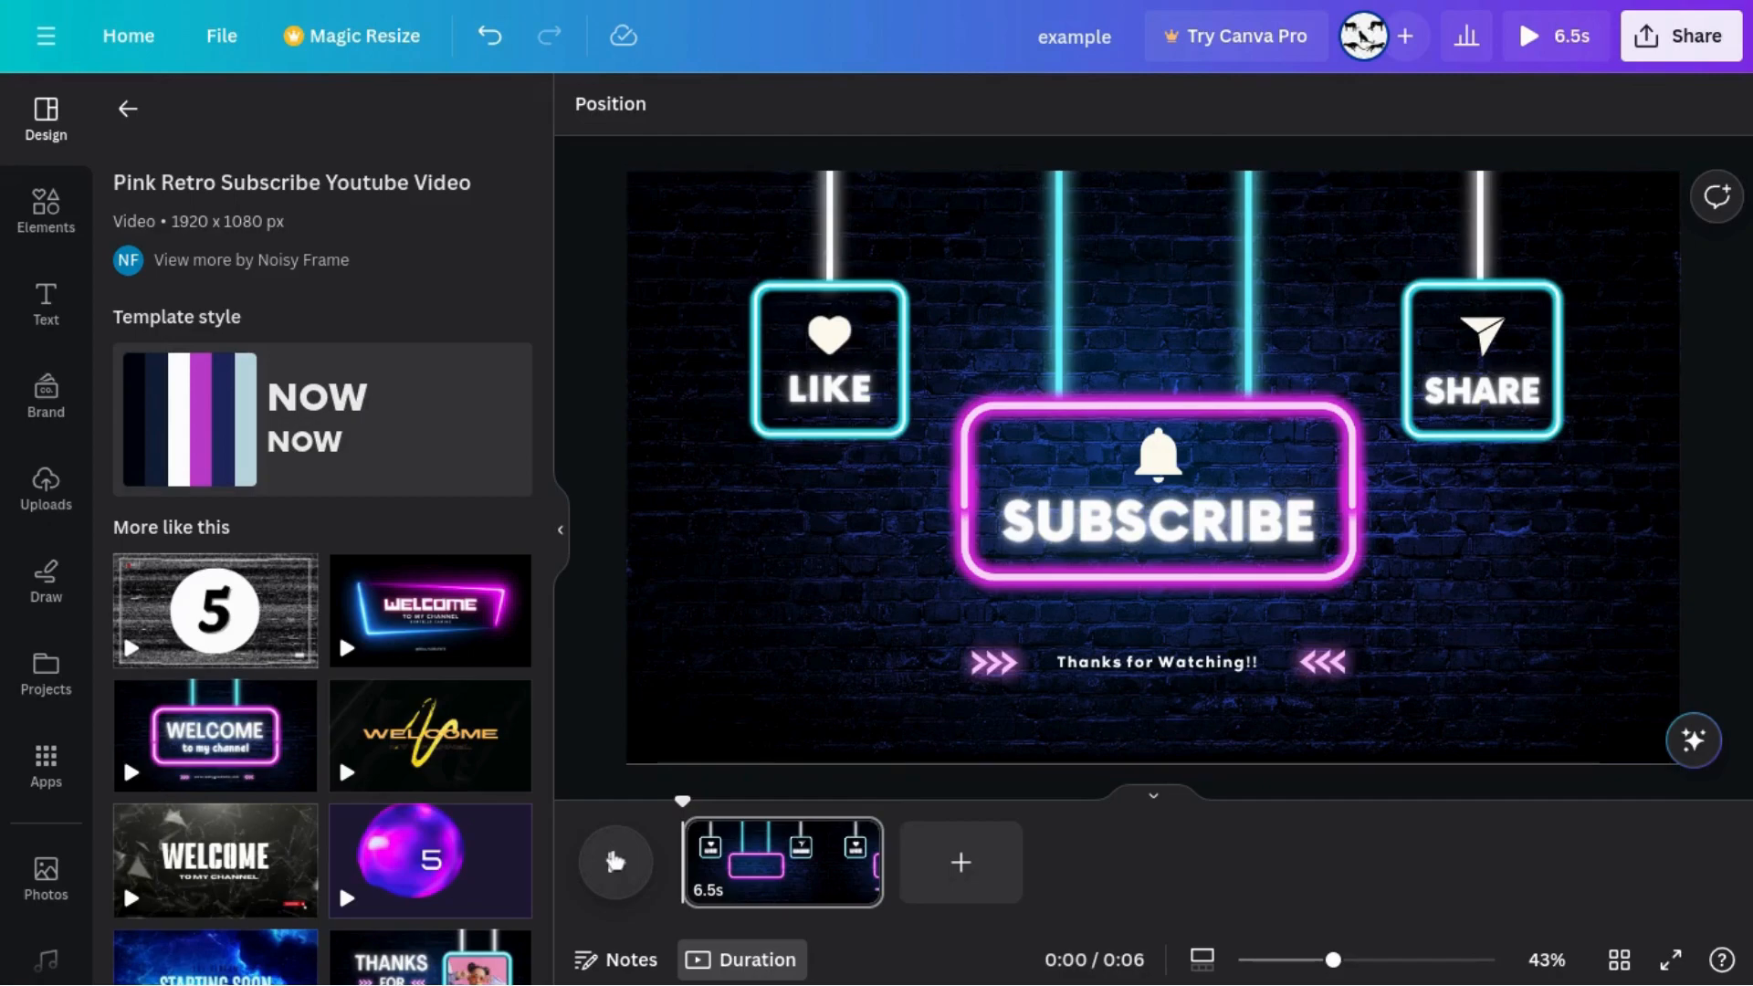
# Search the audio library for "outro" and narrow the search to the Outro sound suggestion
pyautogui.scroll(-3, 6, 636)
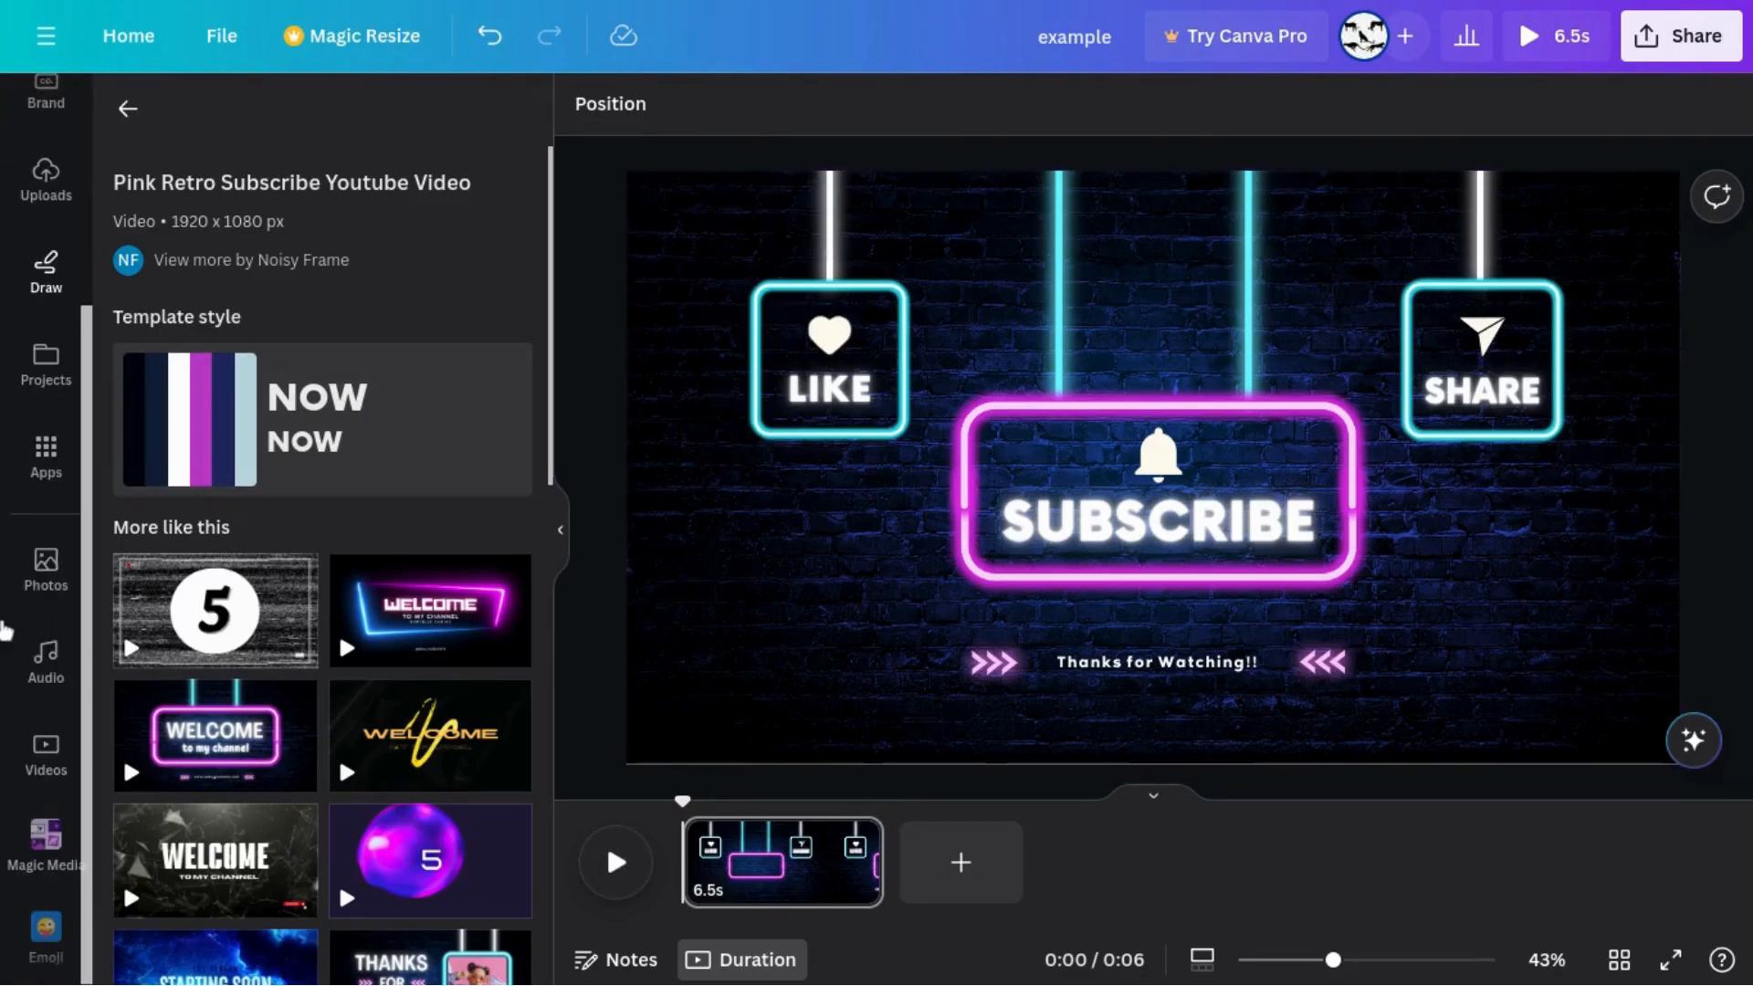
pyautogui.click(46, 659)
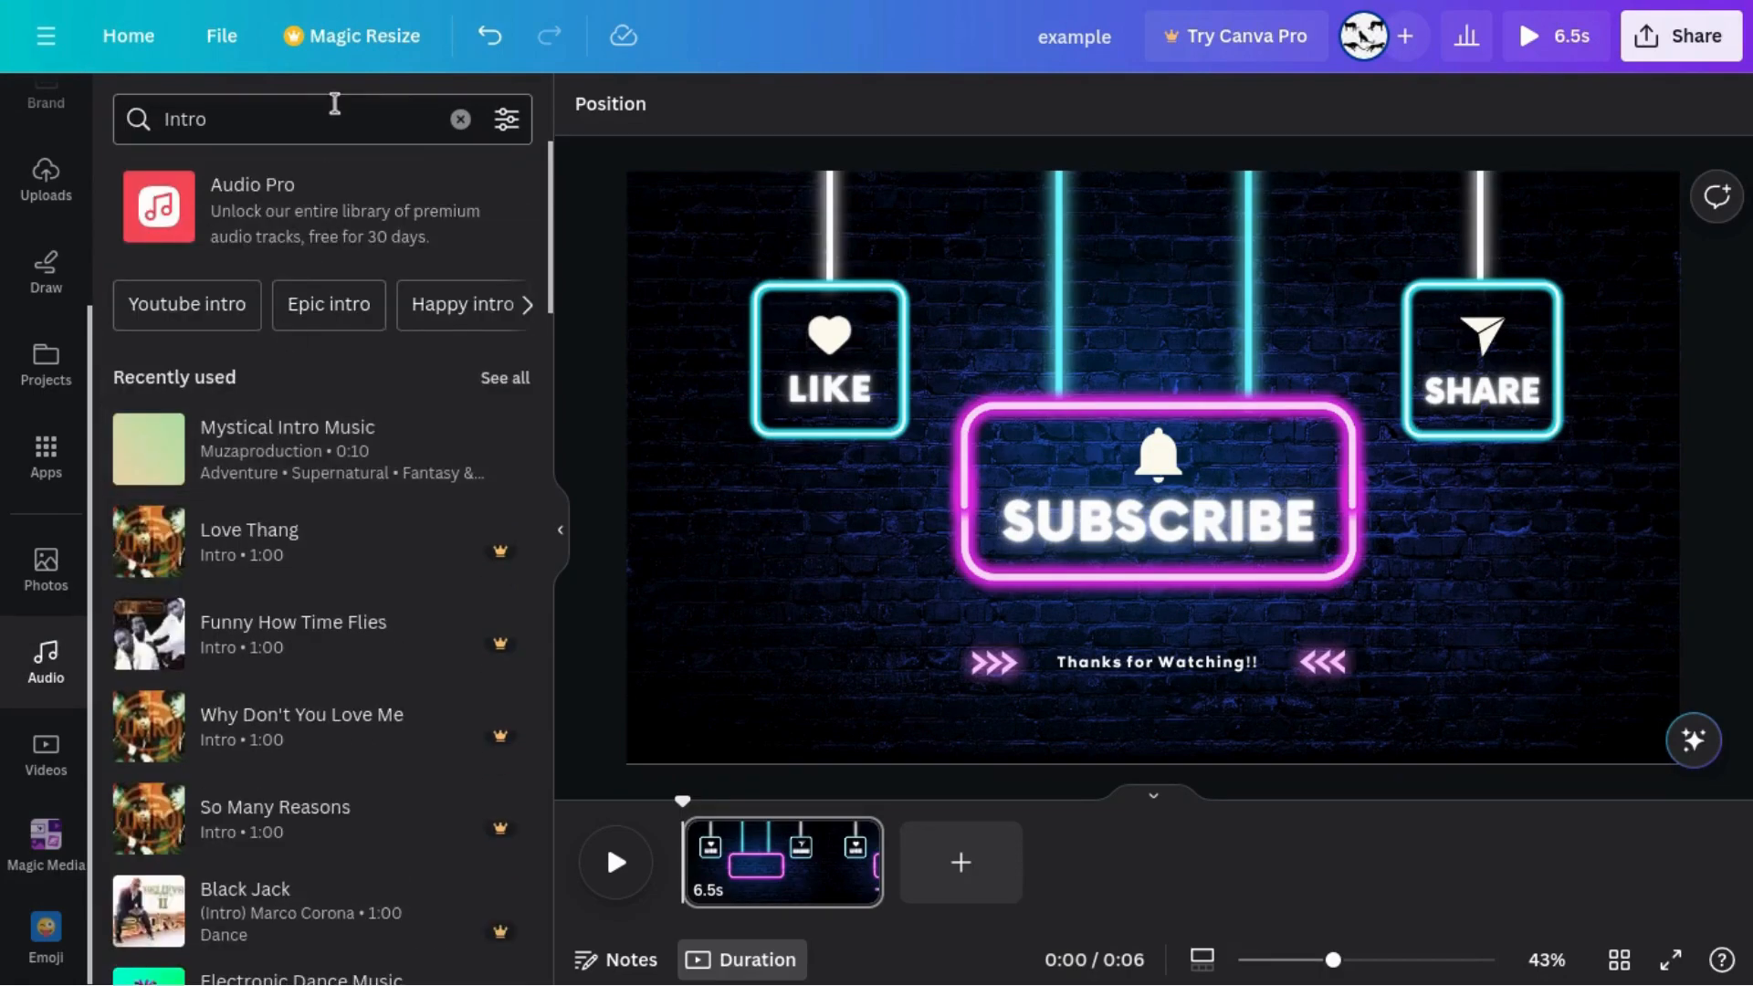
pyautogui.click(449, 126)
pyautogui.write('outro')
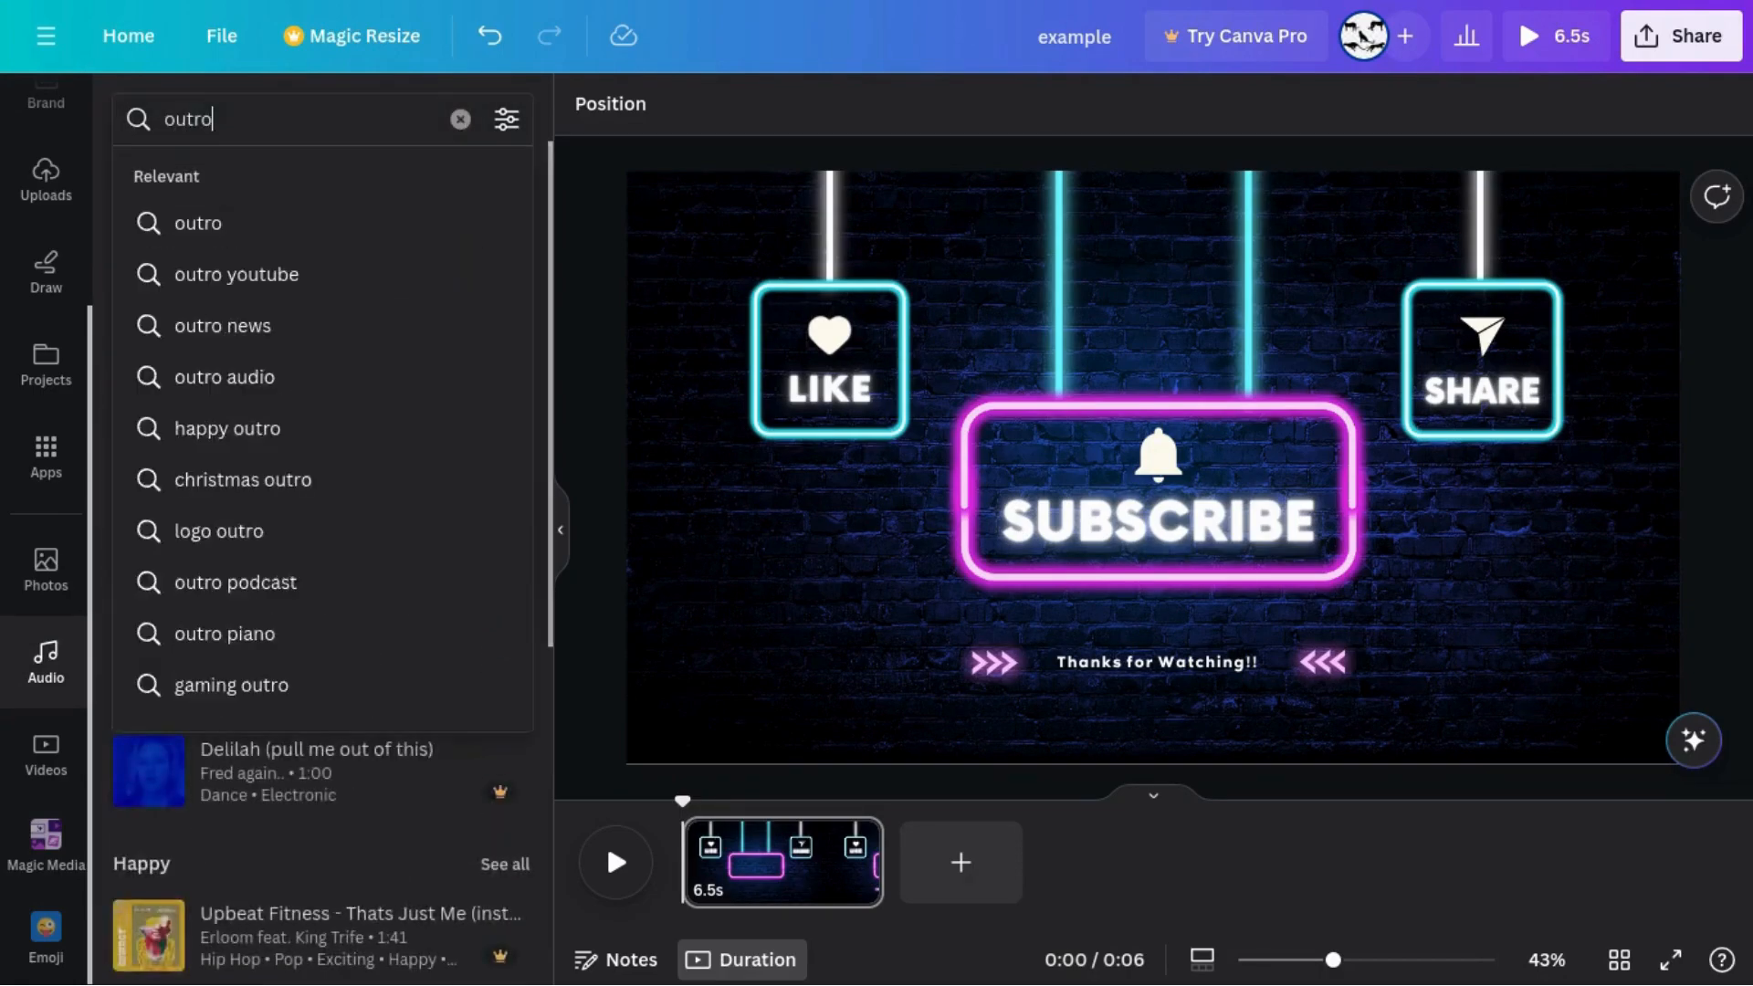
pyautogui.press('Return')
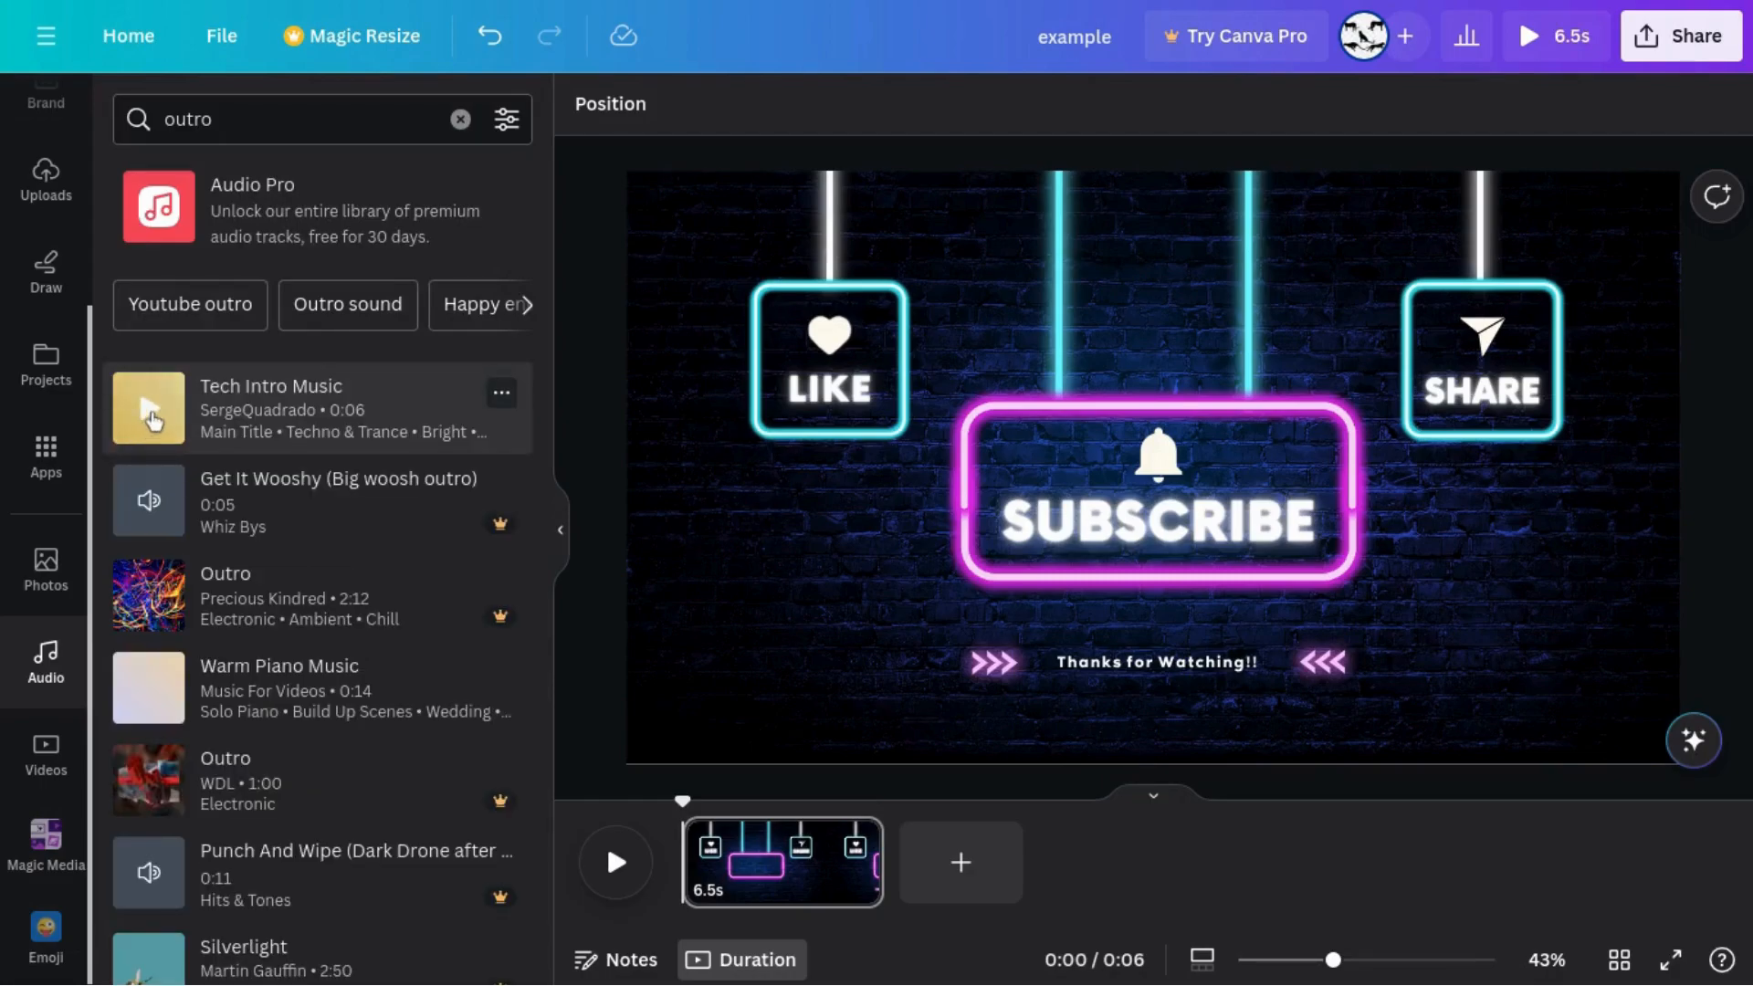
pyautogui.click(340, 326)
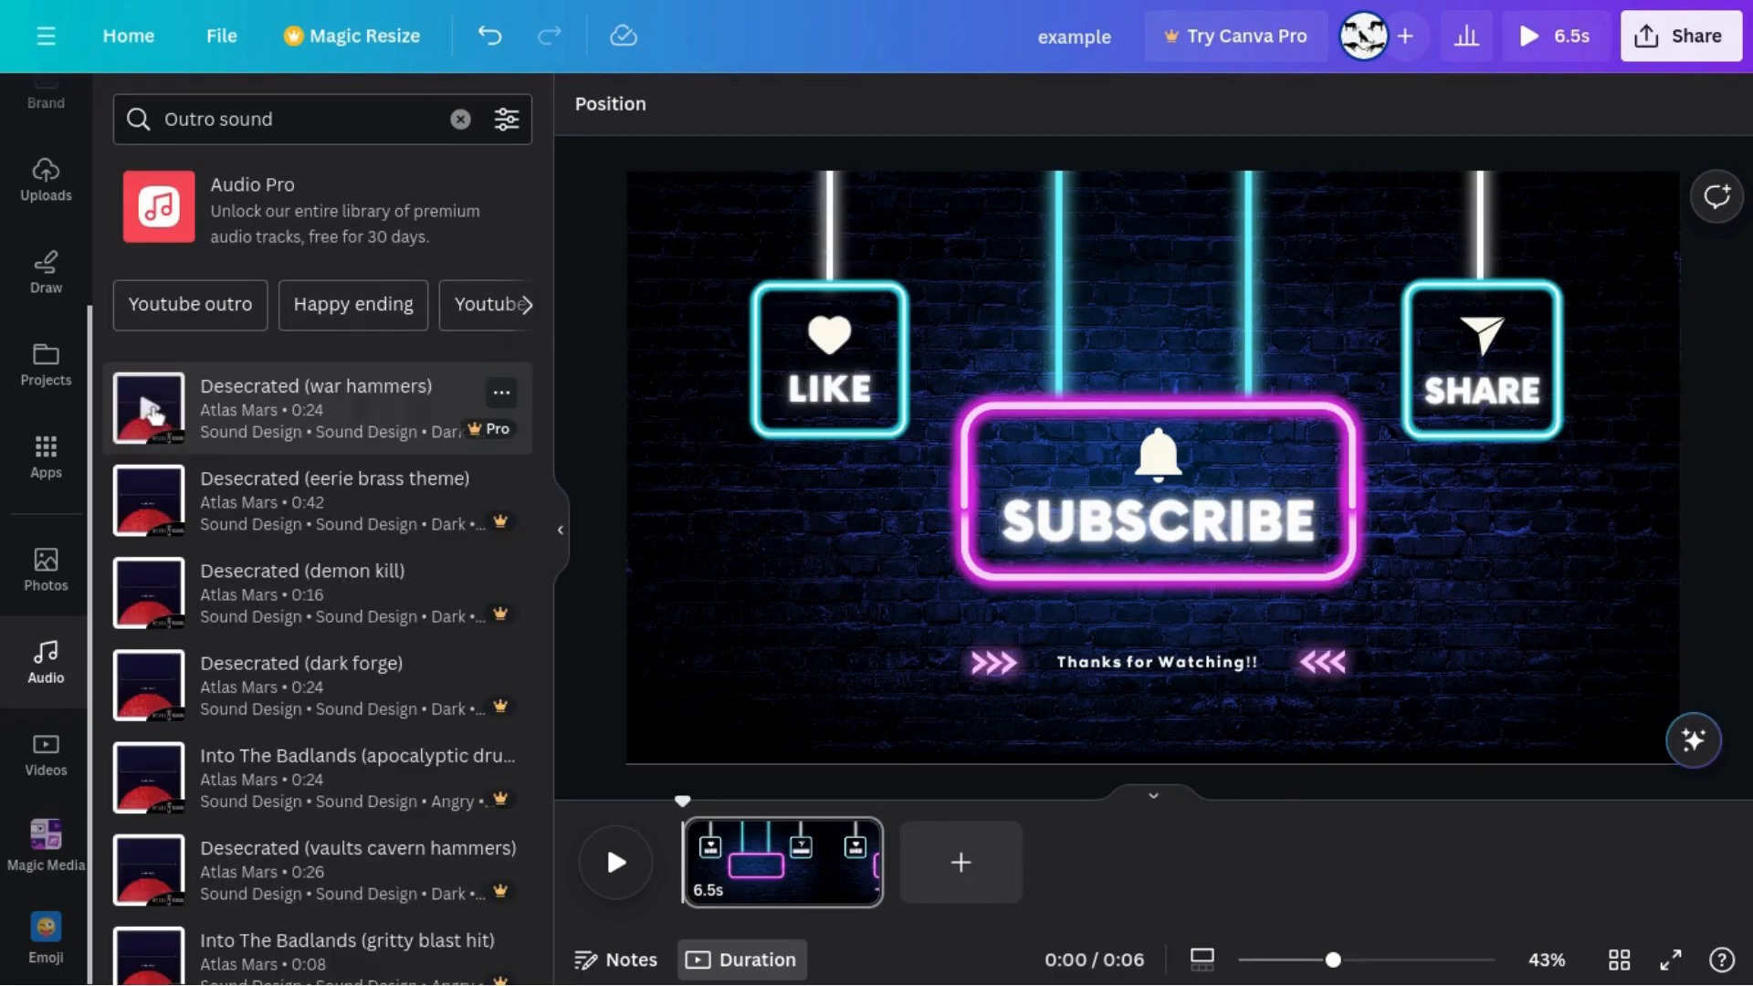
# Narrow the audio search to the Youtube outro suggestion, add the Tech Intro Music track to the outro page, and play it back
pyautogui.scroll(-6, 195, 575)
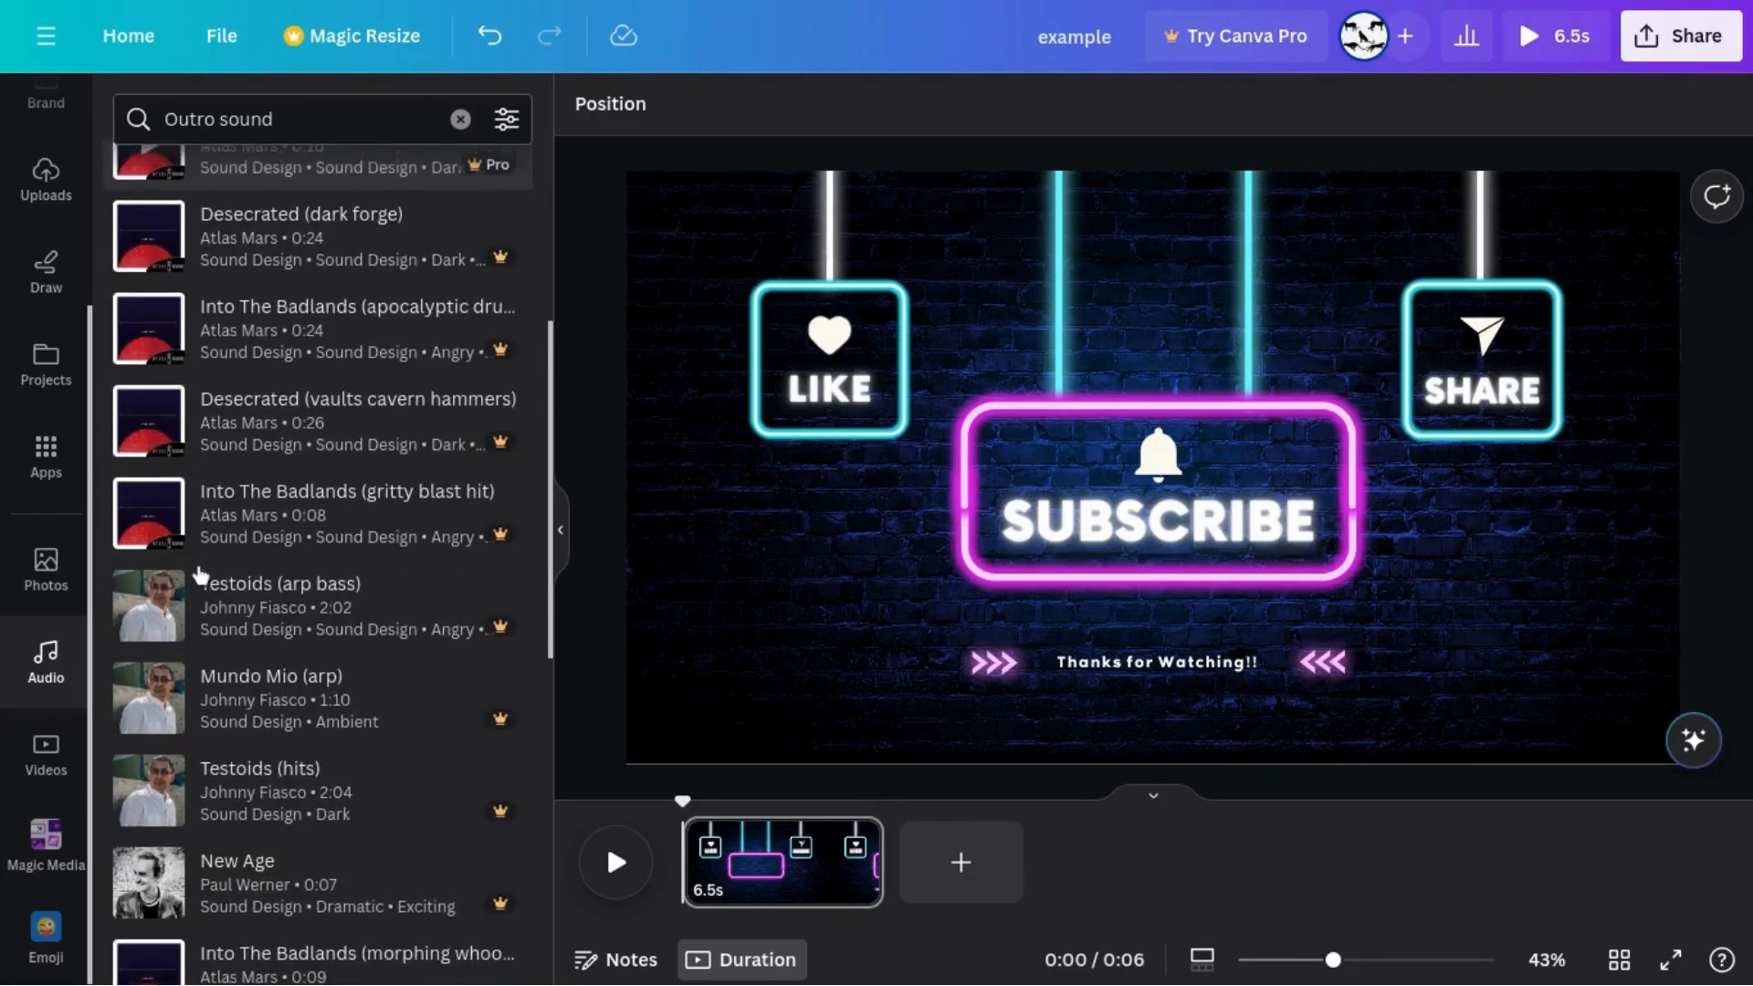
pyautogui.scroll(7, 195, 575)
pyautogui.click(235, 303)
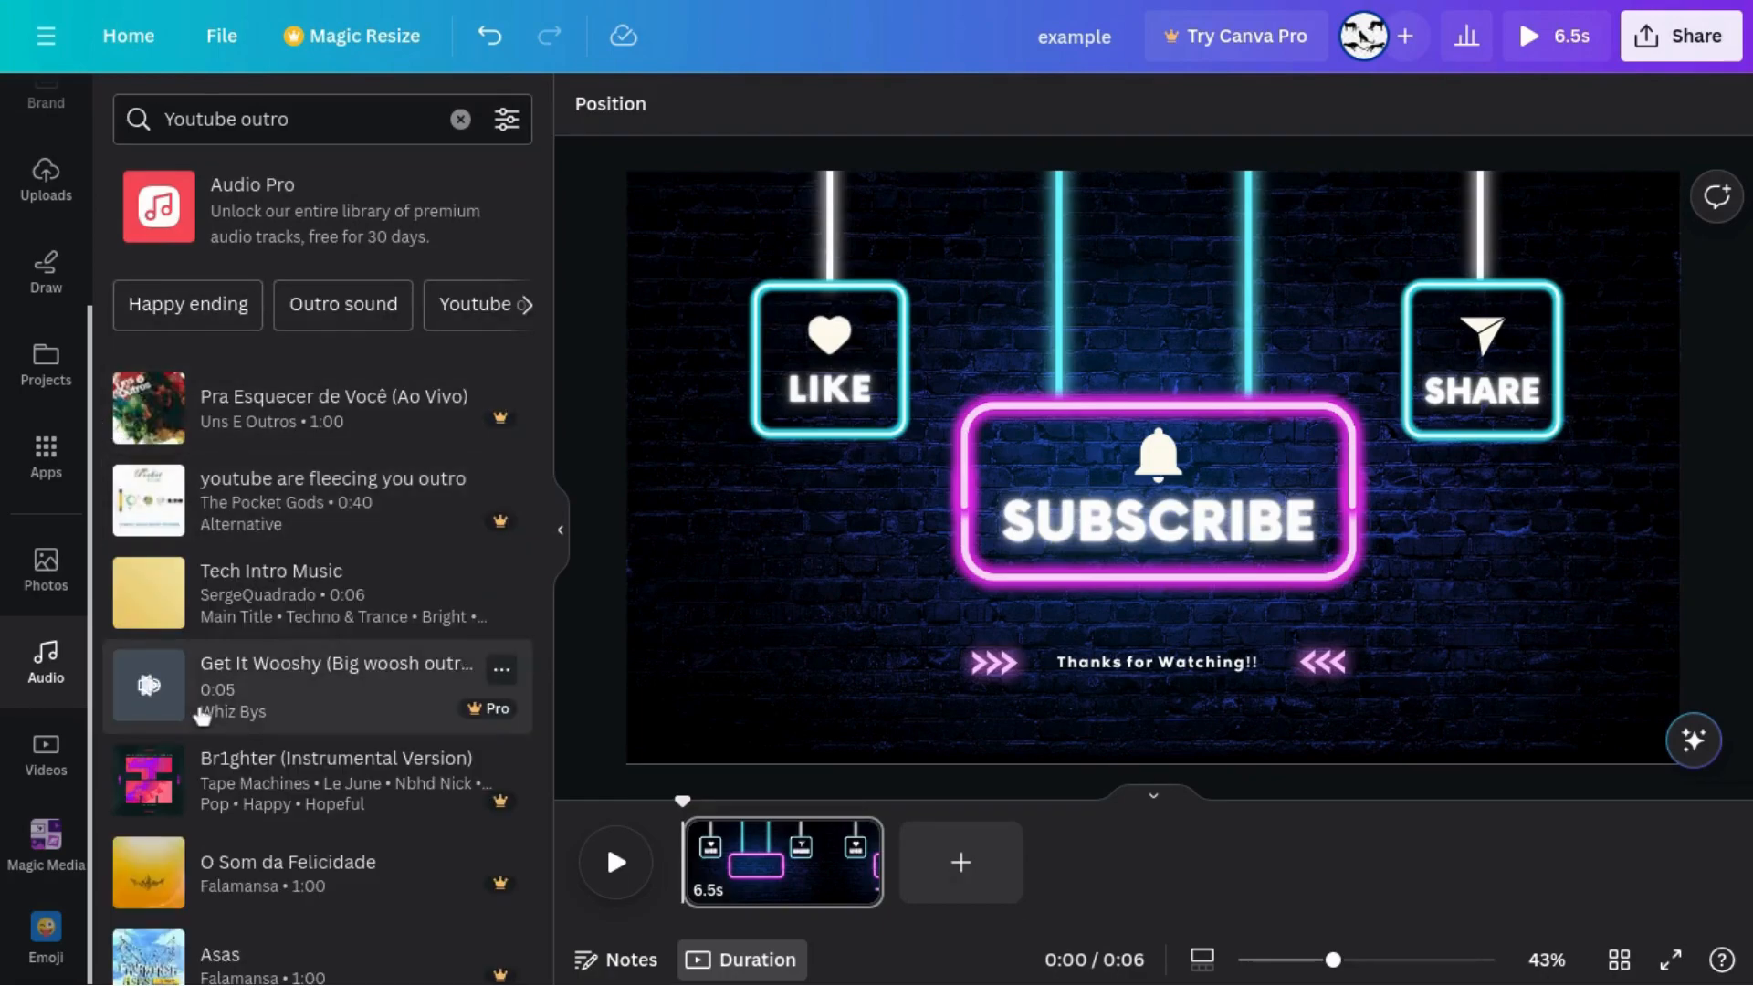
pyautogui.click(154, 600)
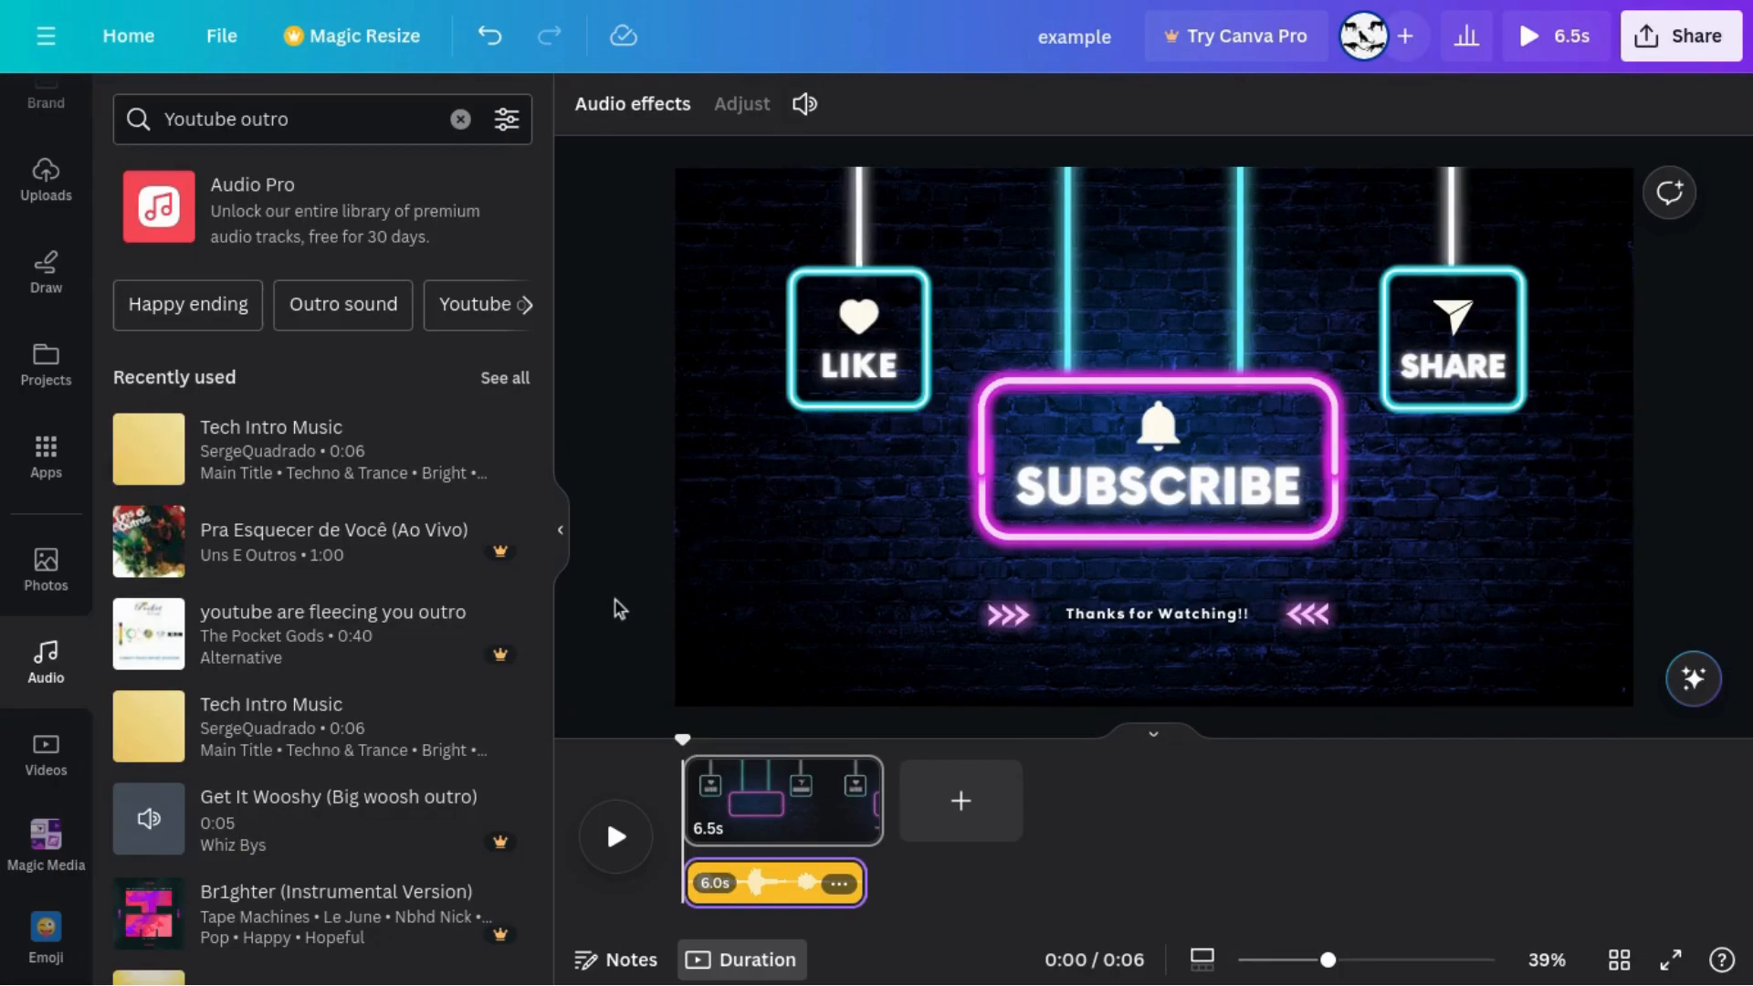
pyautogui.click(616, 833)
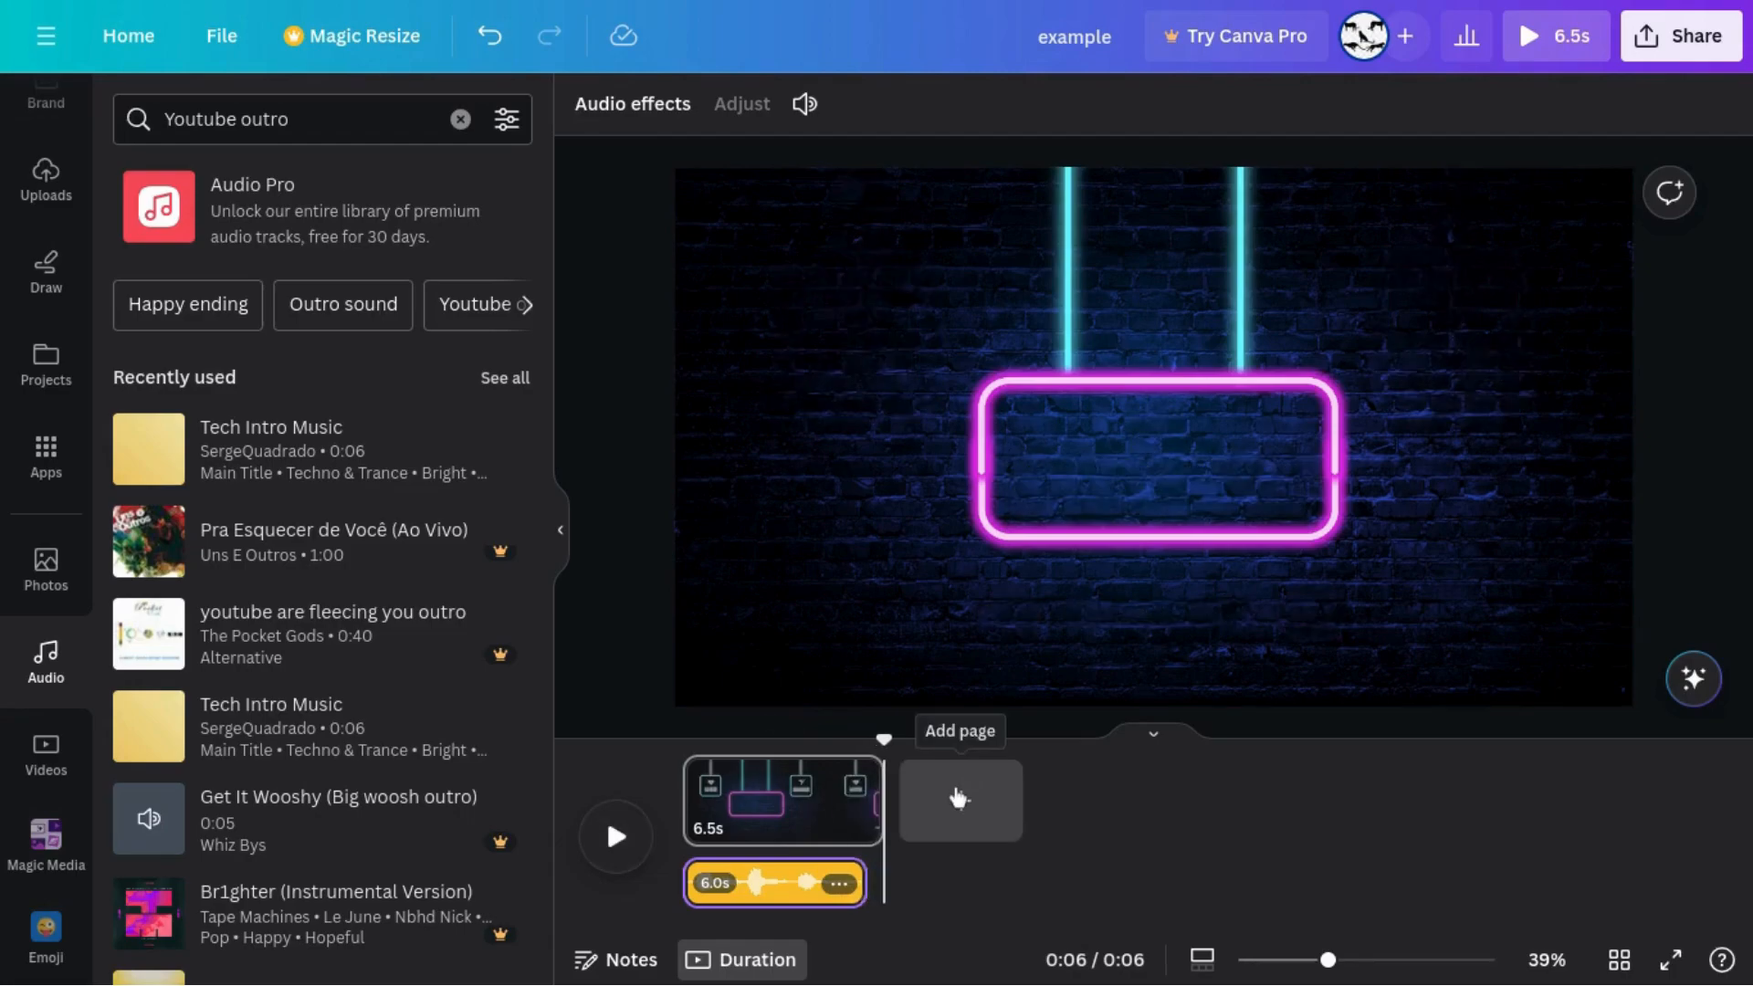
# Add a blank page after the outro page and clear the previous "speech bubble" element search
pyautogui.click(958, 798)
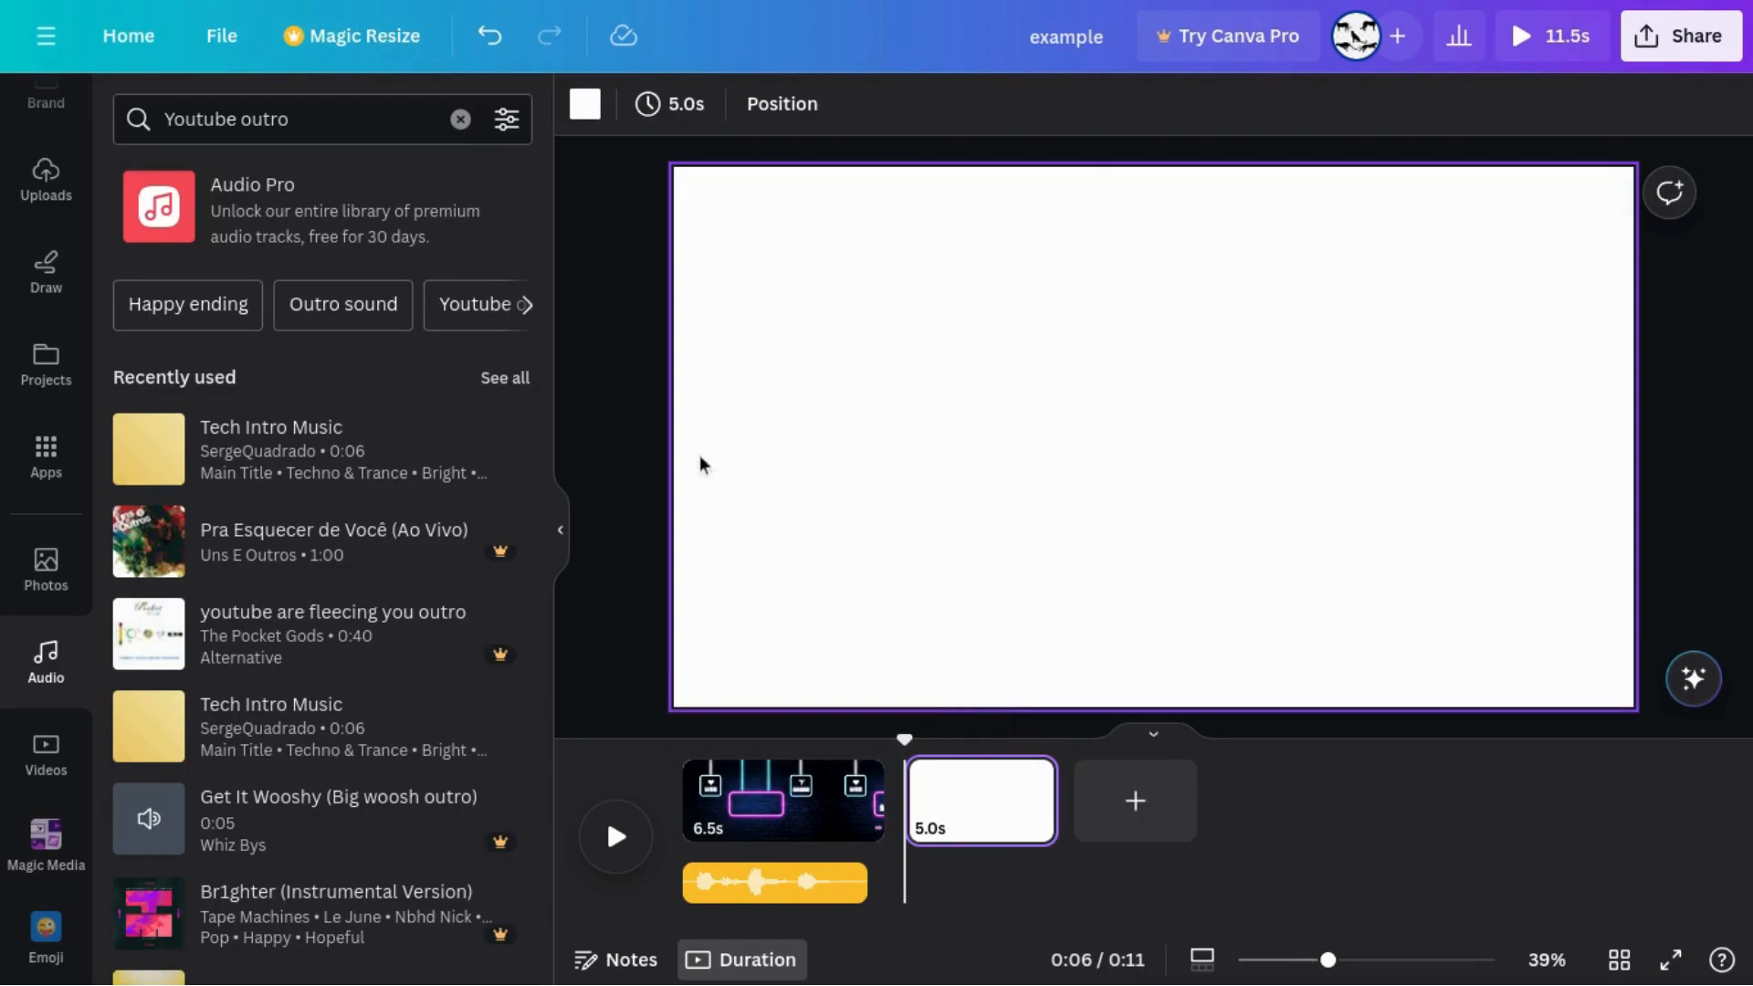
pyautogui.click(623, 418)
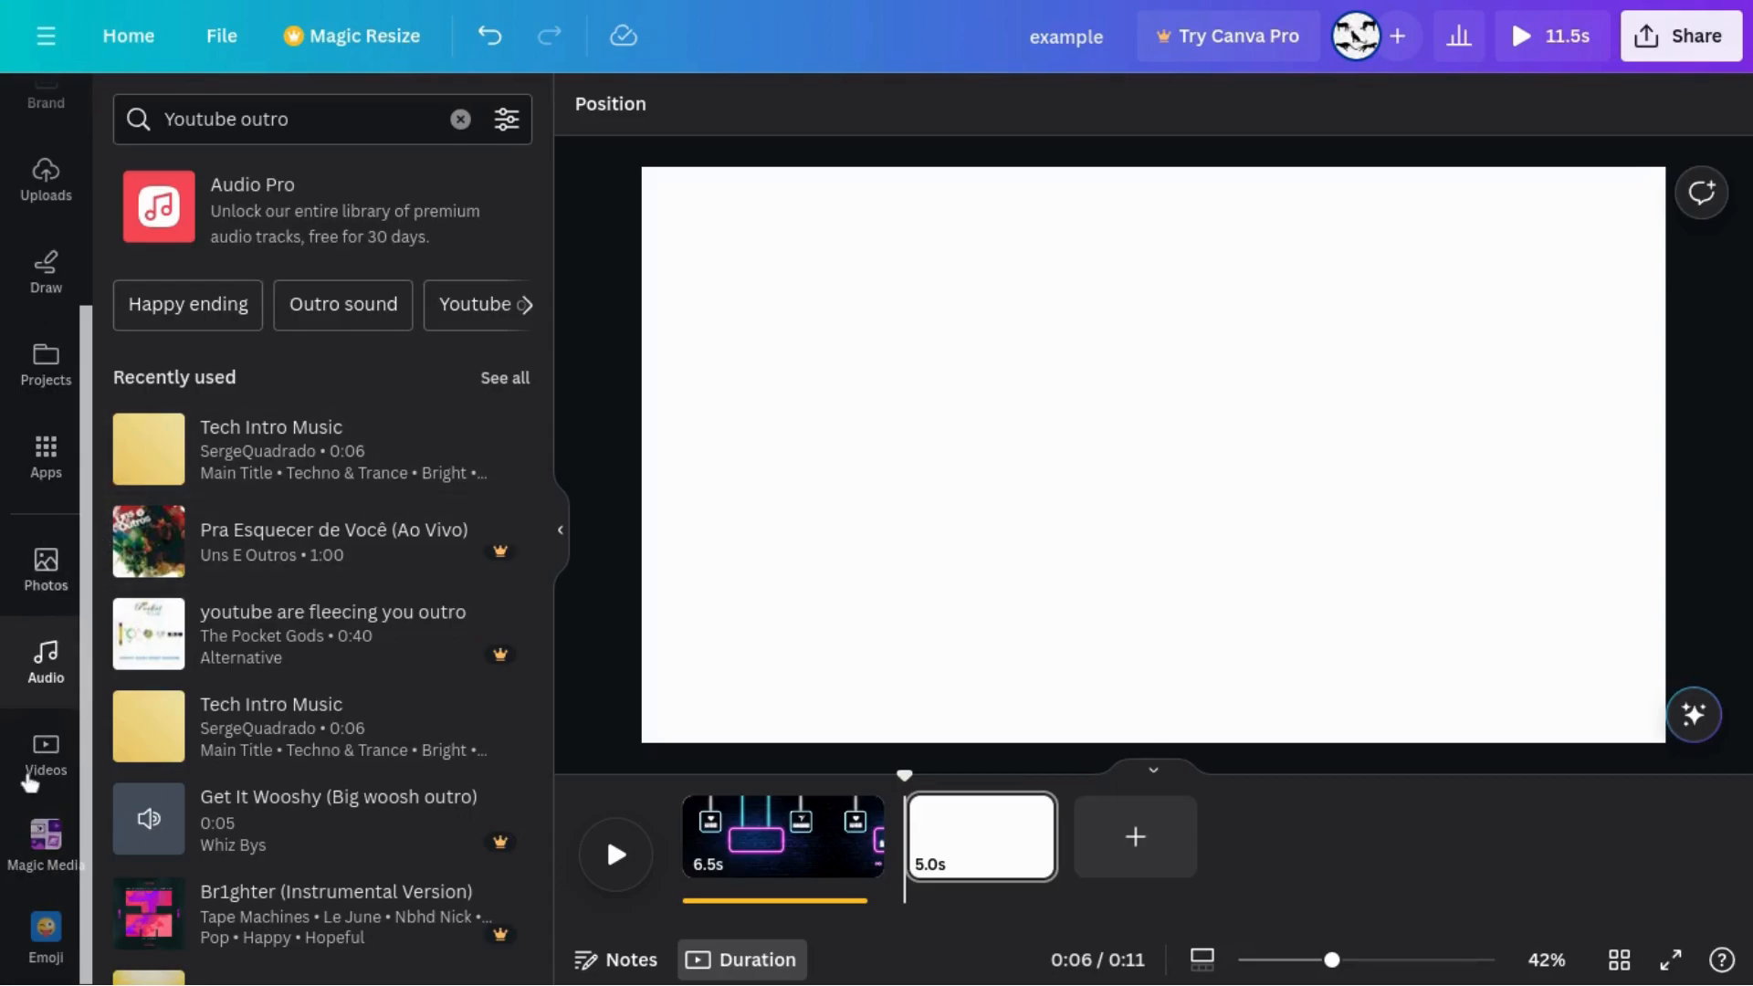
pyautogui.scroll(3, 27, 777)
pyautogui.click(43, 240)
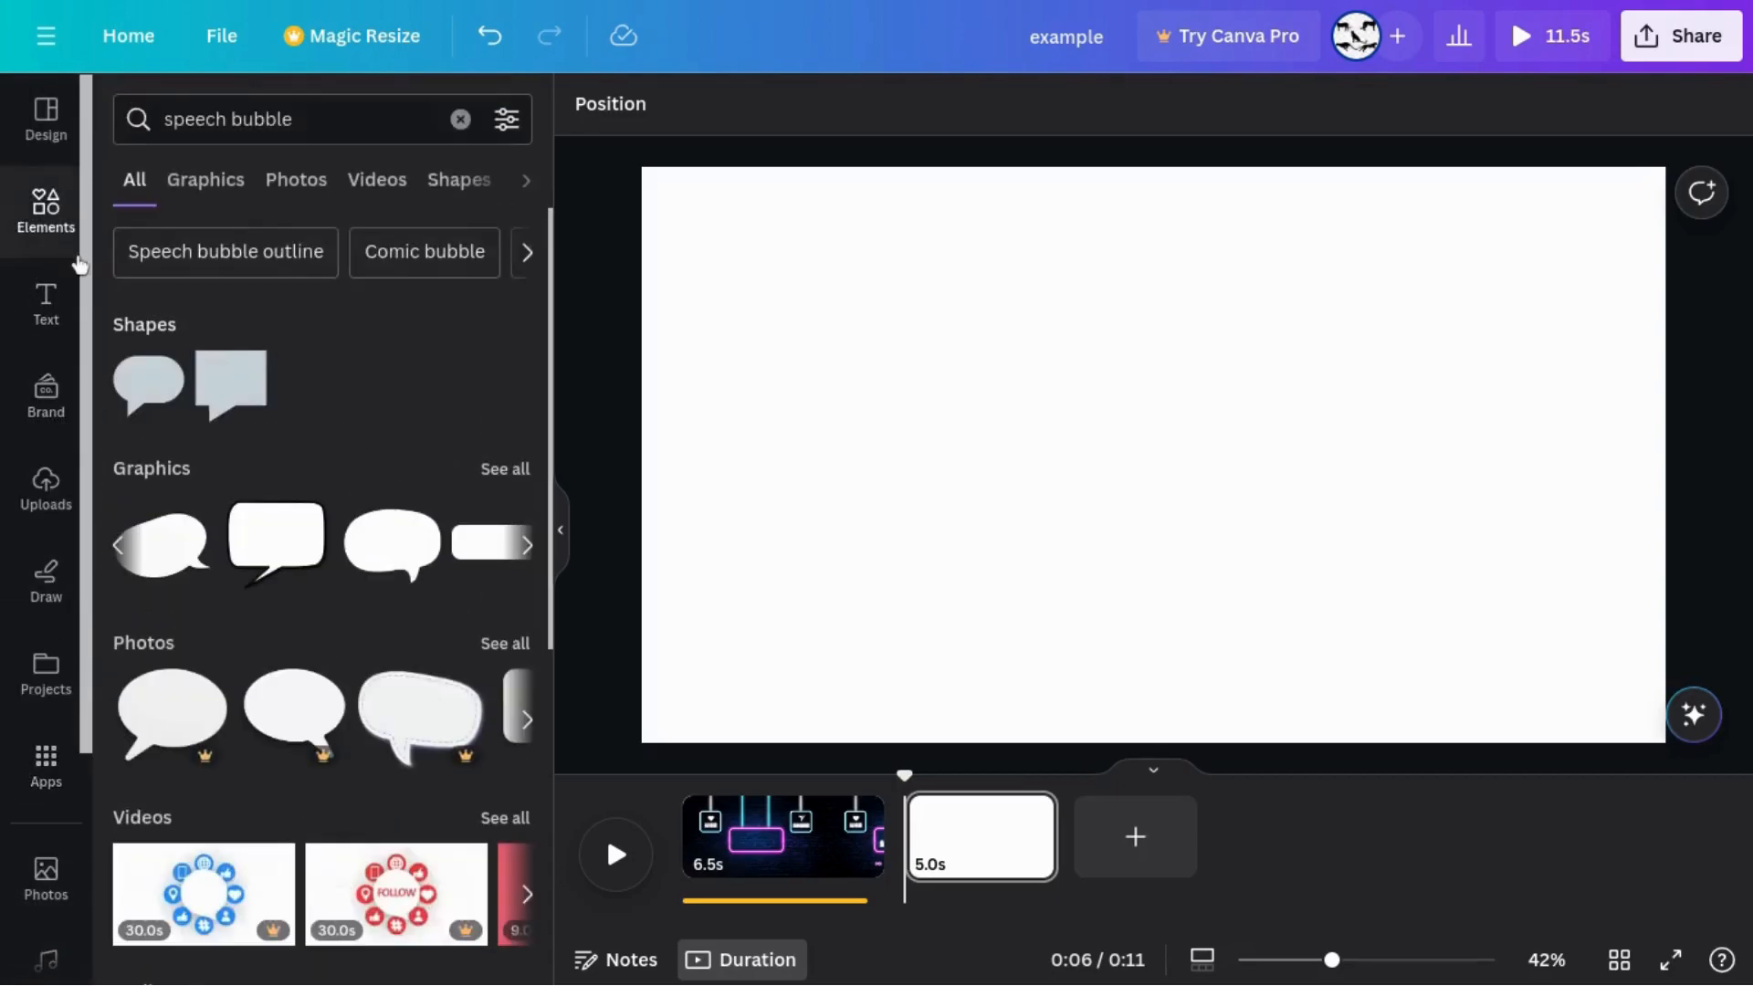
pyautogui.click(461, 122)
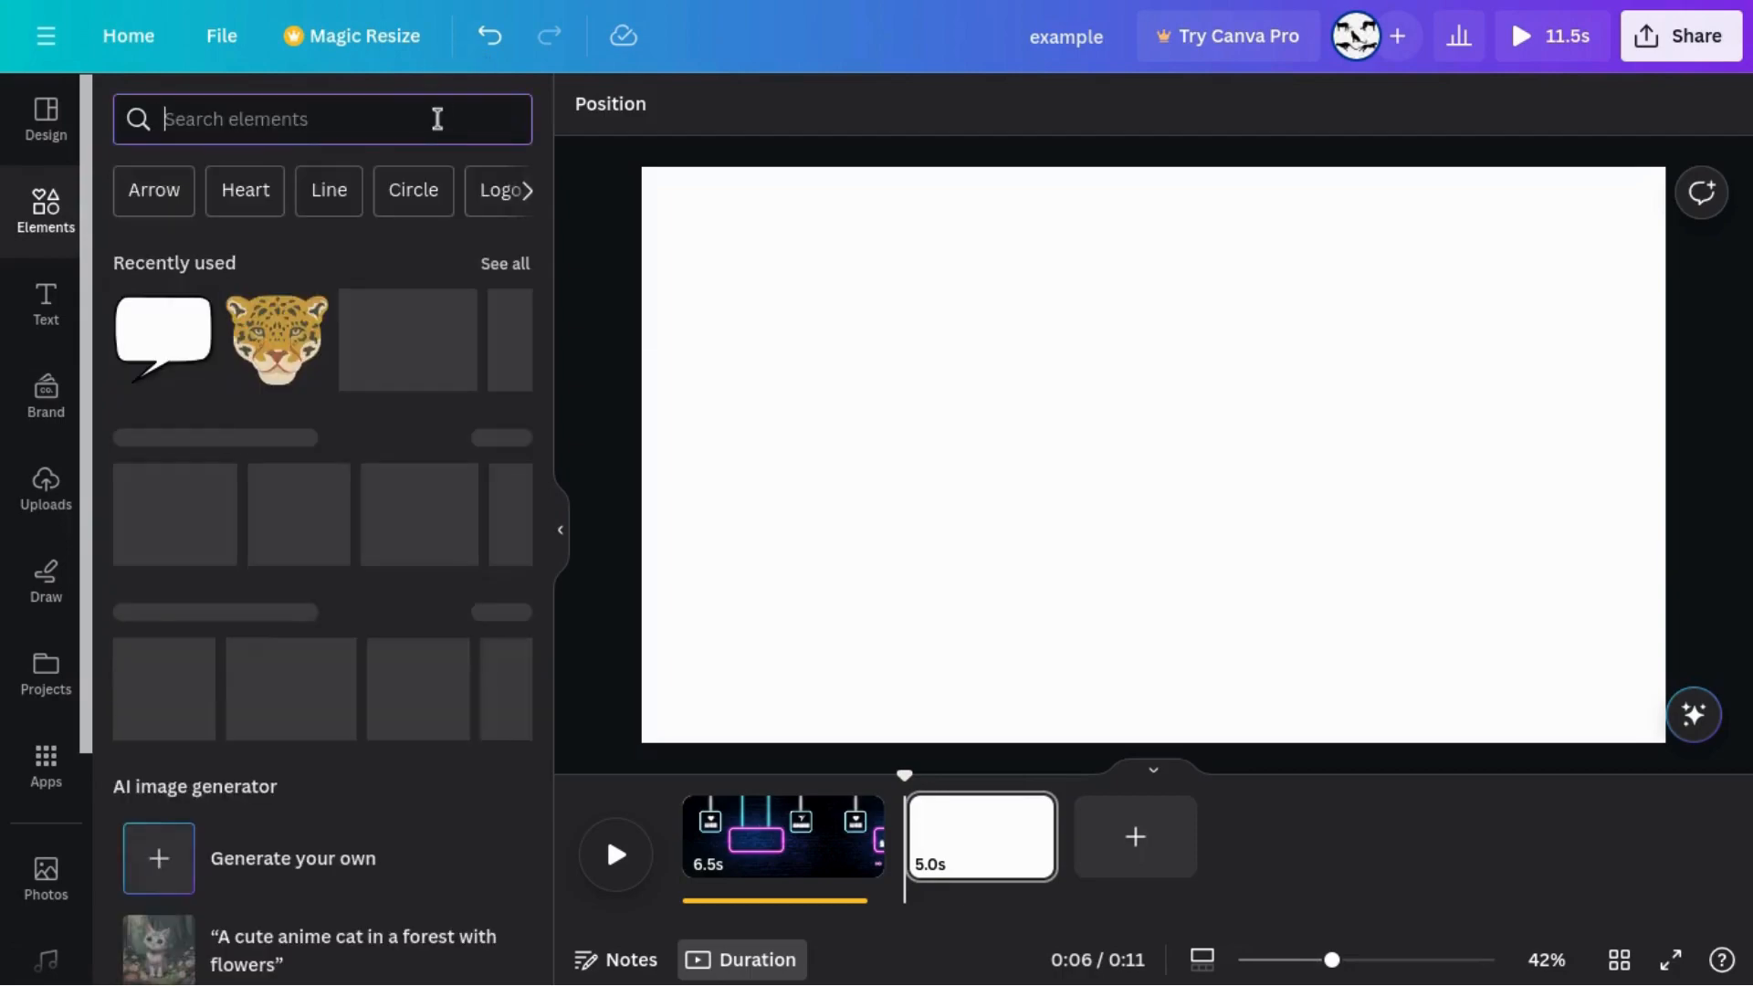
# Insert the recently used jaguar head, enlarge it, and place it in the lower-left corner of the blank page
pyautogui.click(276, 338)
pyautogui.moveTo(1172, 438); pyautogui.dragTo(1112, 524)
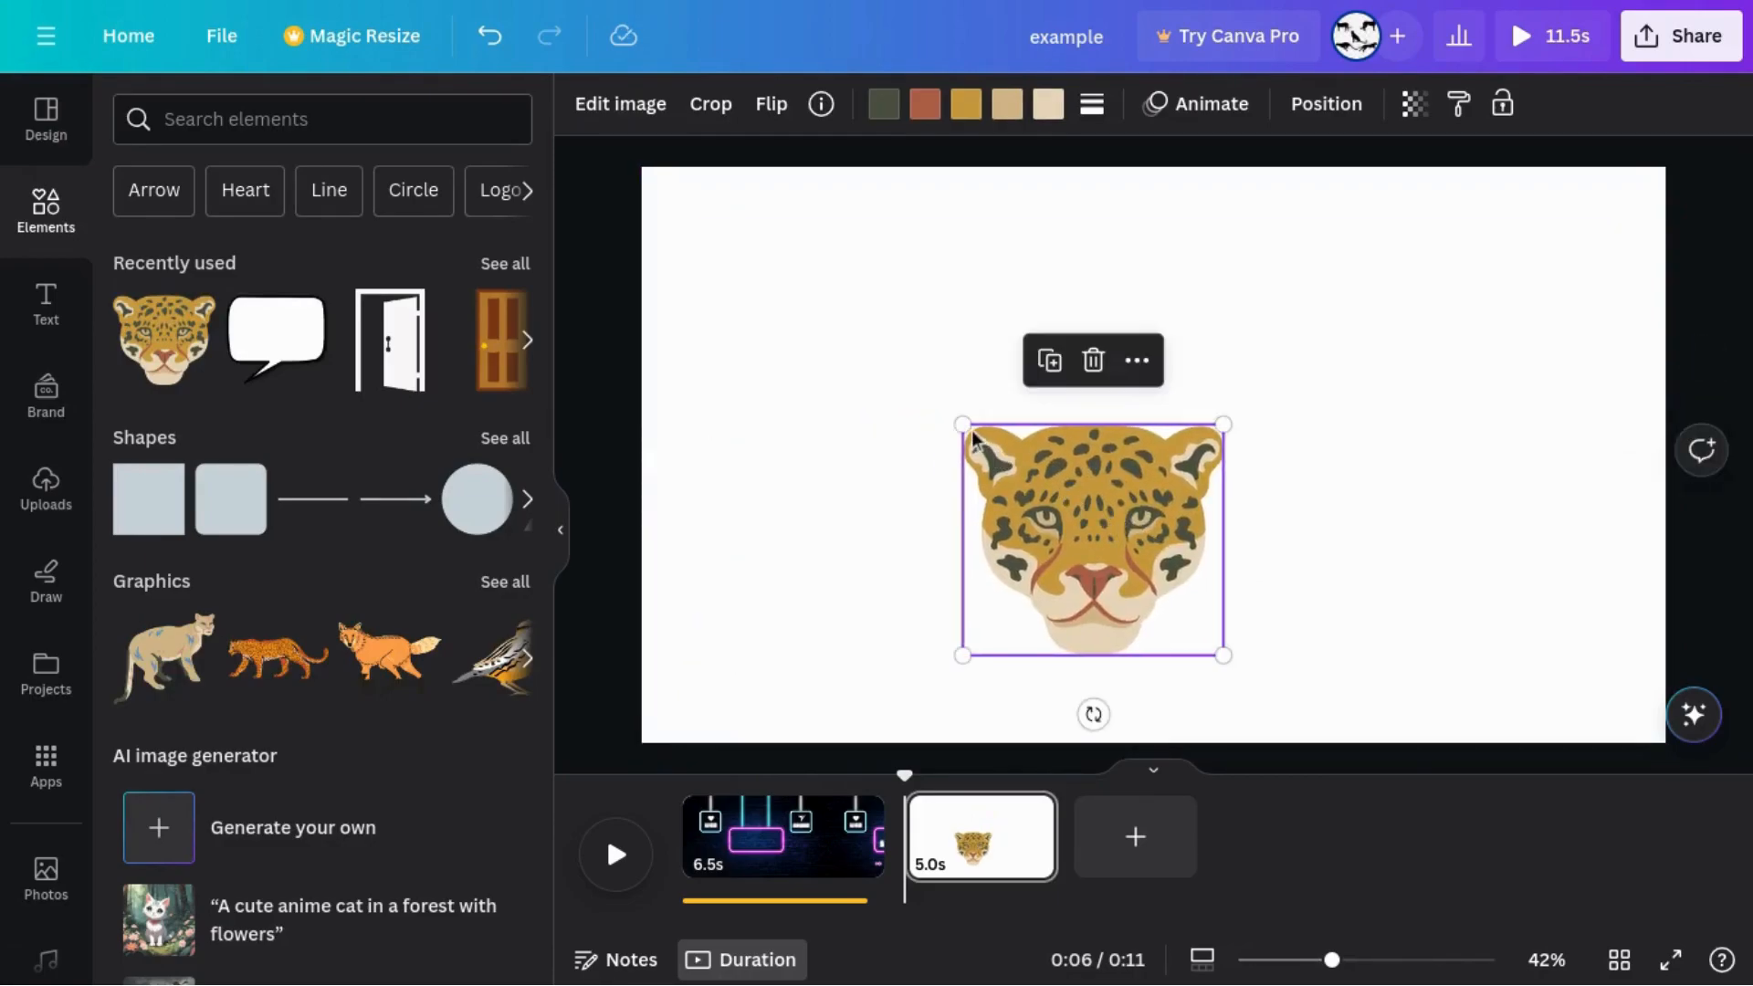
pyautogui.moveTo(962, 424); pyautogui.dragTo(785, 345)
pyautogui.moveTo(1129, 502); pyautogui.dragTo(941, 585)
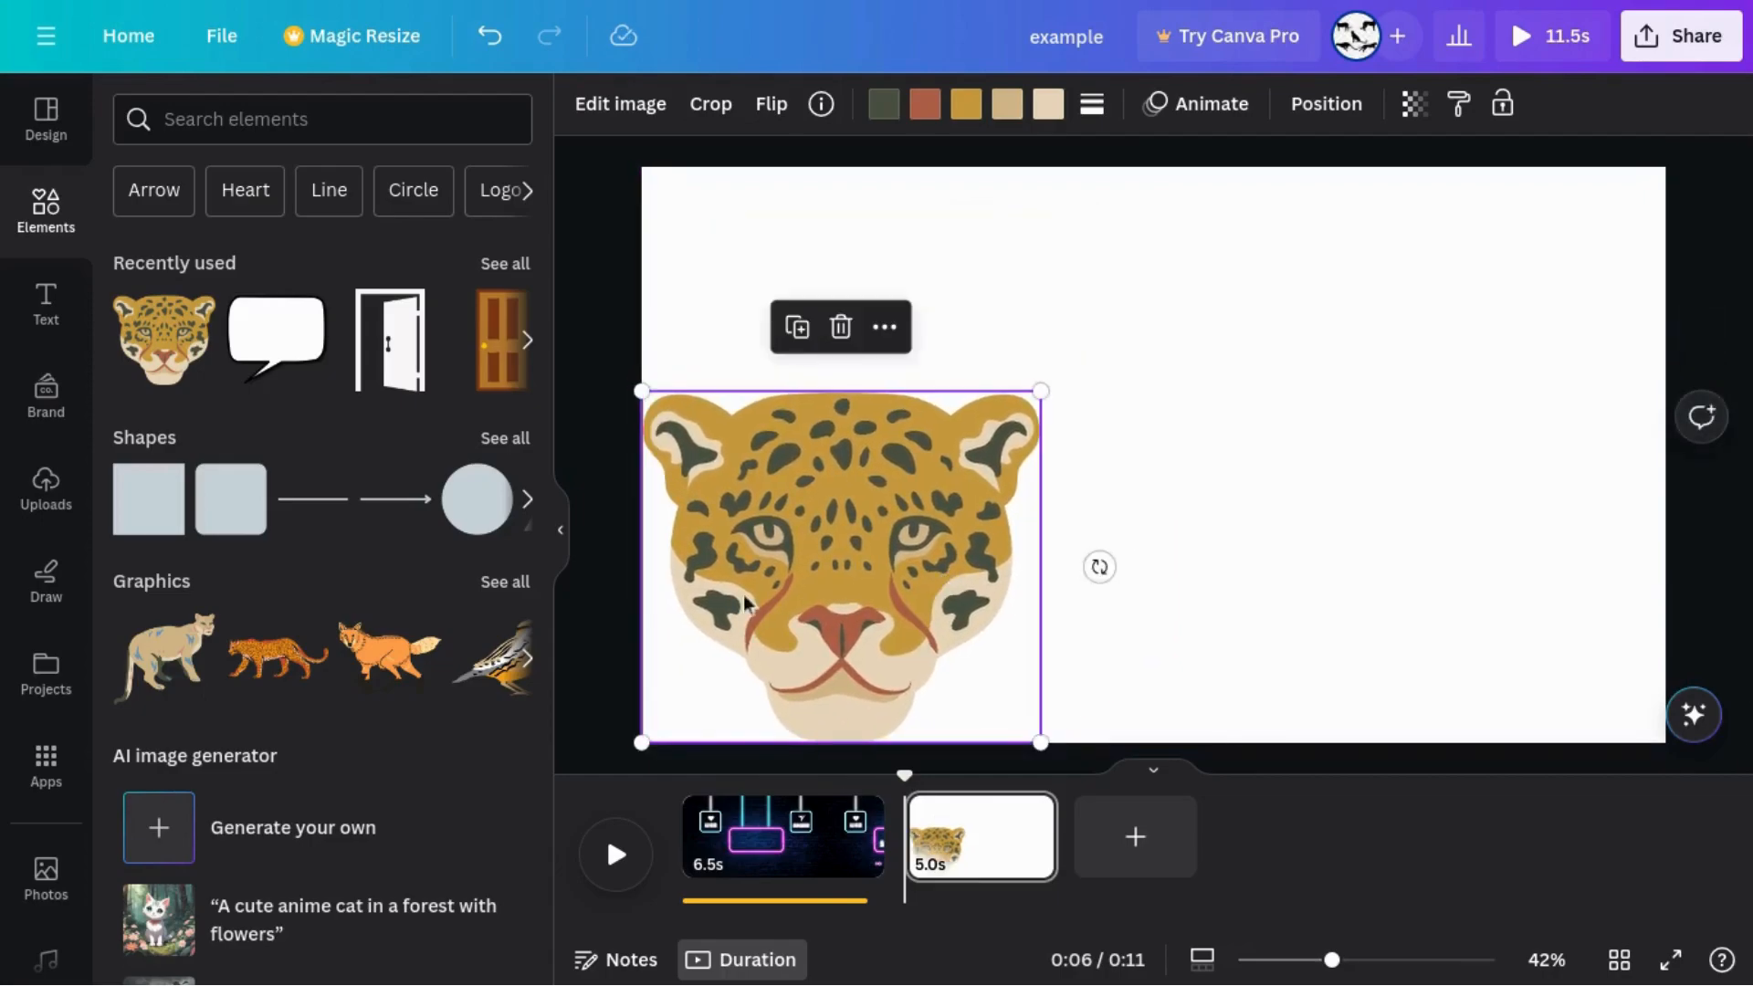
pyautogui.click(609, 677)
# Insert the recently used speech bubble, enlarge it slightly, and place it to the upper right of the jaguar head
pyautogui.click(276, 329)
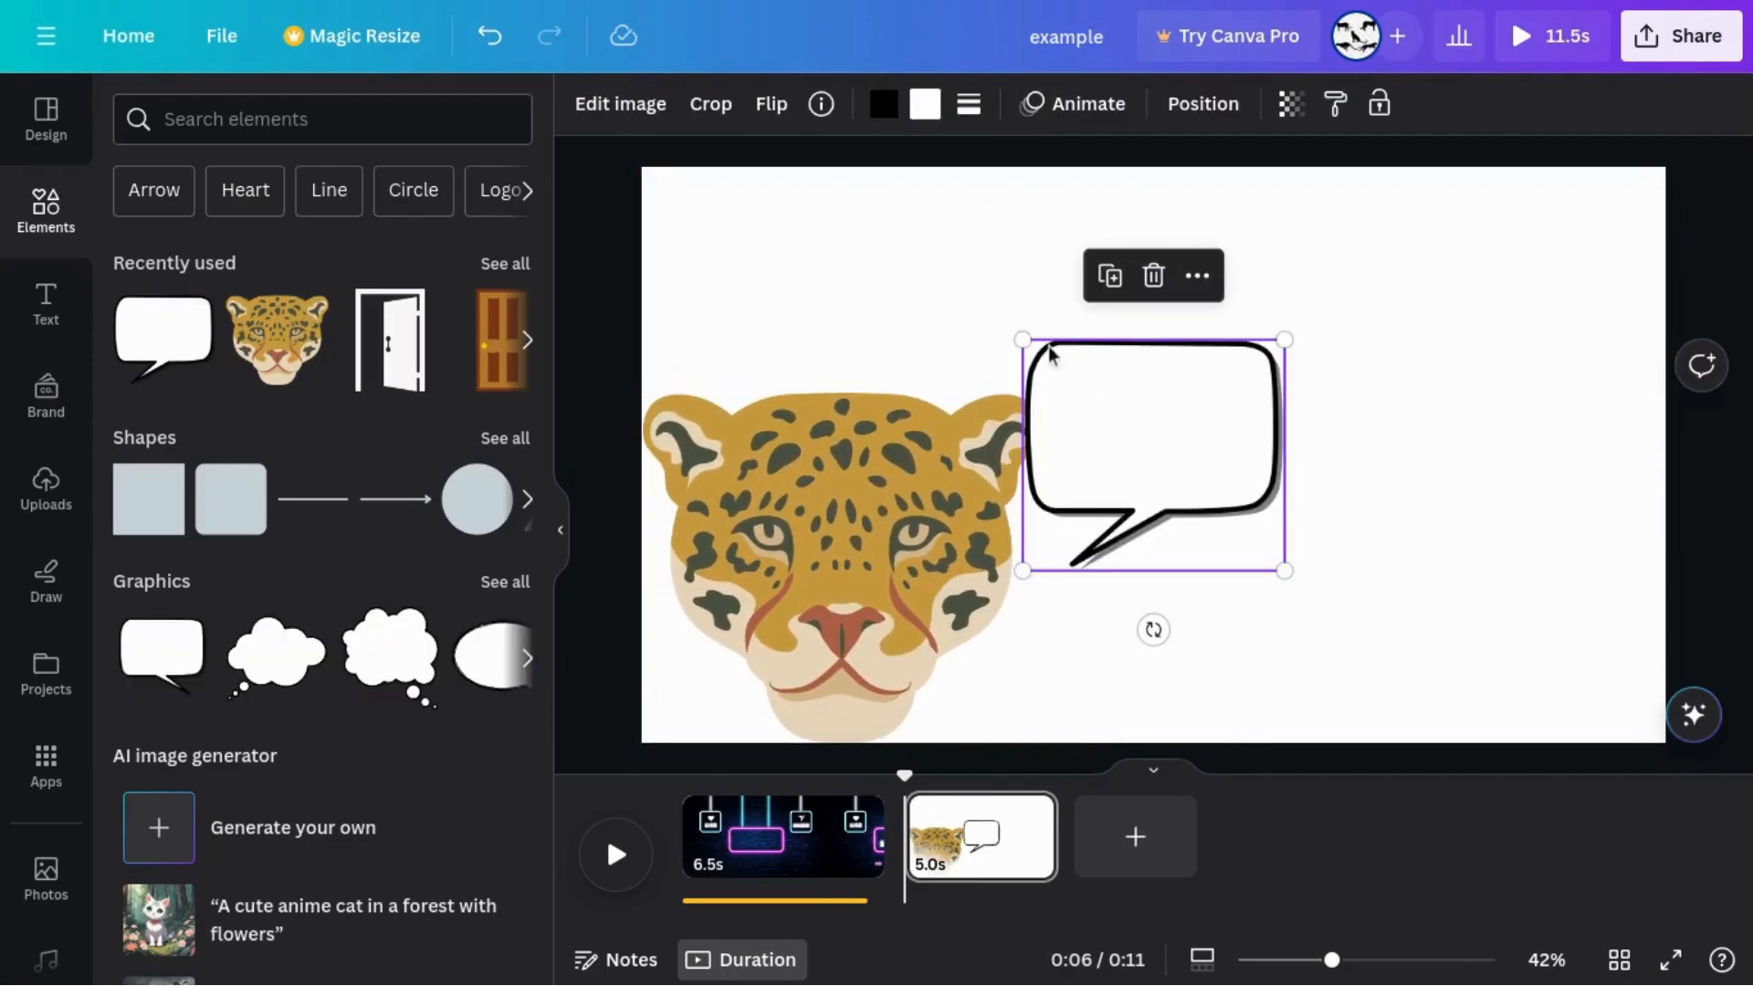
pyautogui.moveTo(1022, 339); pyautogui.dragTo(970, 295)
pyautogui.moveTo(1209, 386)
pyautogui.mouseDown()
pyautogui.moveTo(1226, 387)
pyautogui.moveTo(1198, 358)
pyautogui.mouseUp()
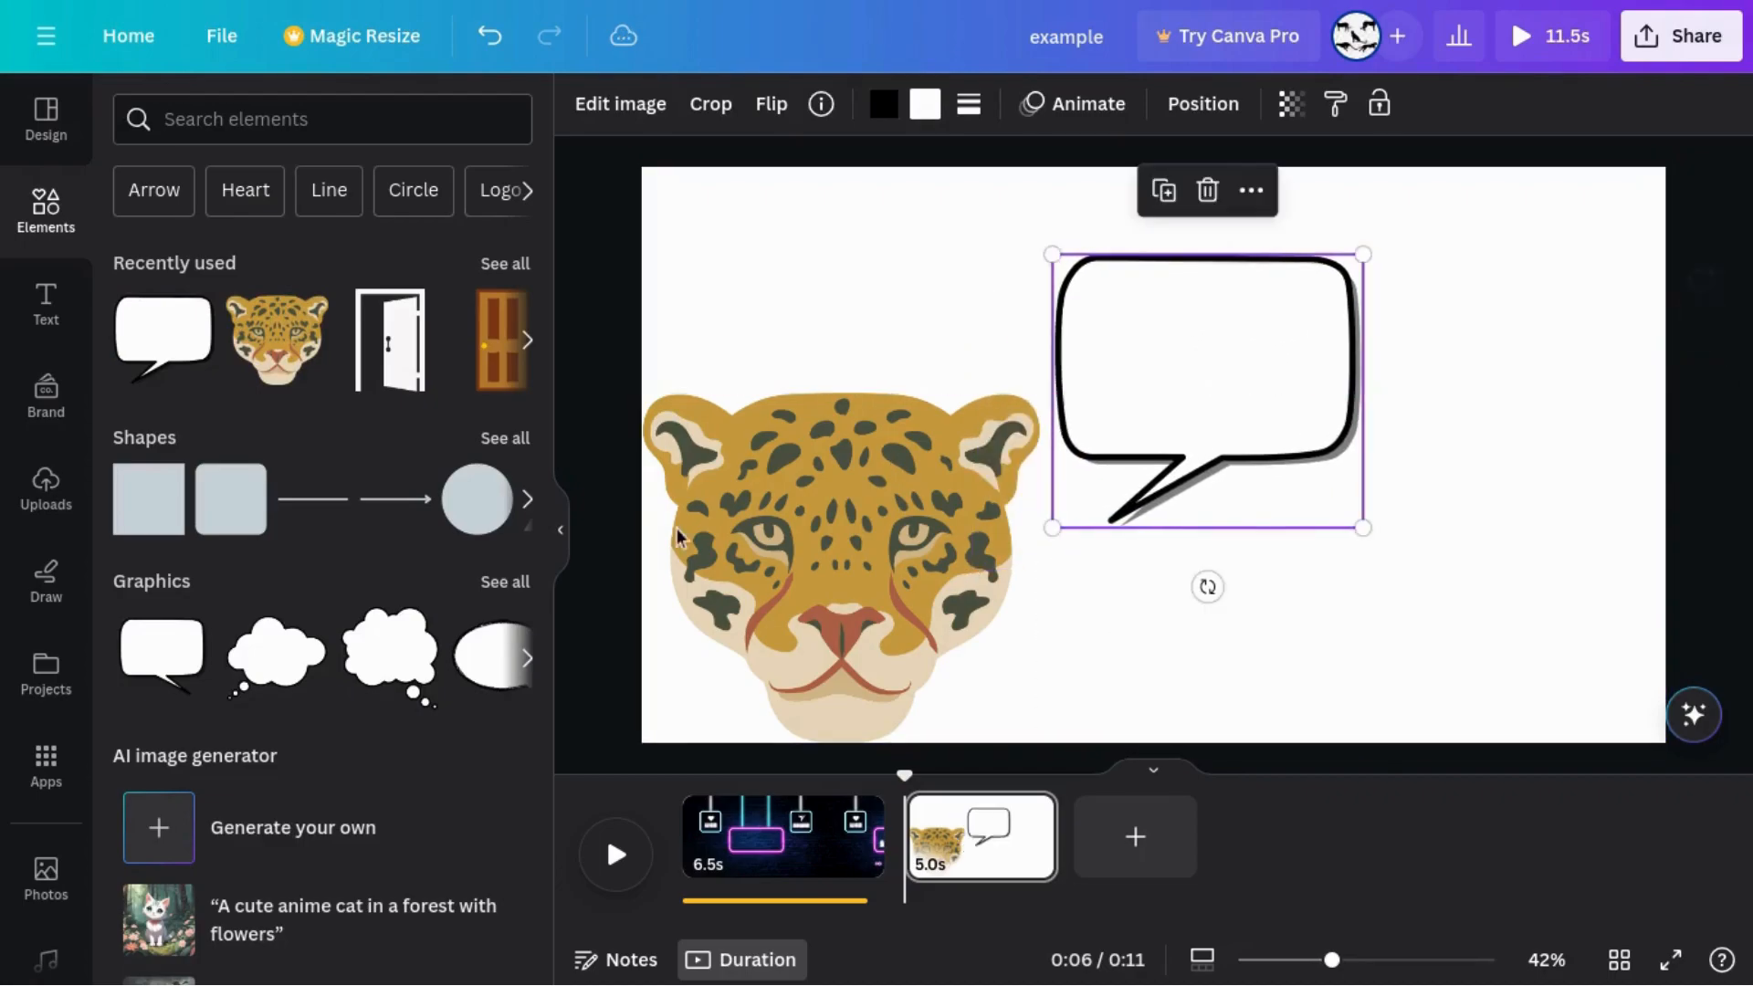
pyautogui.click(628, 546)
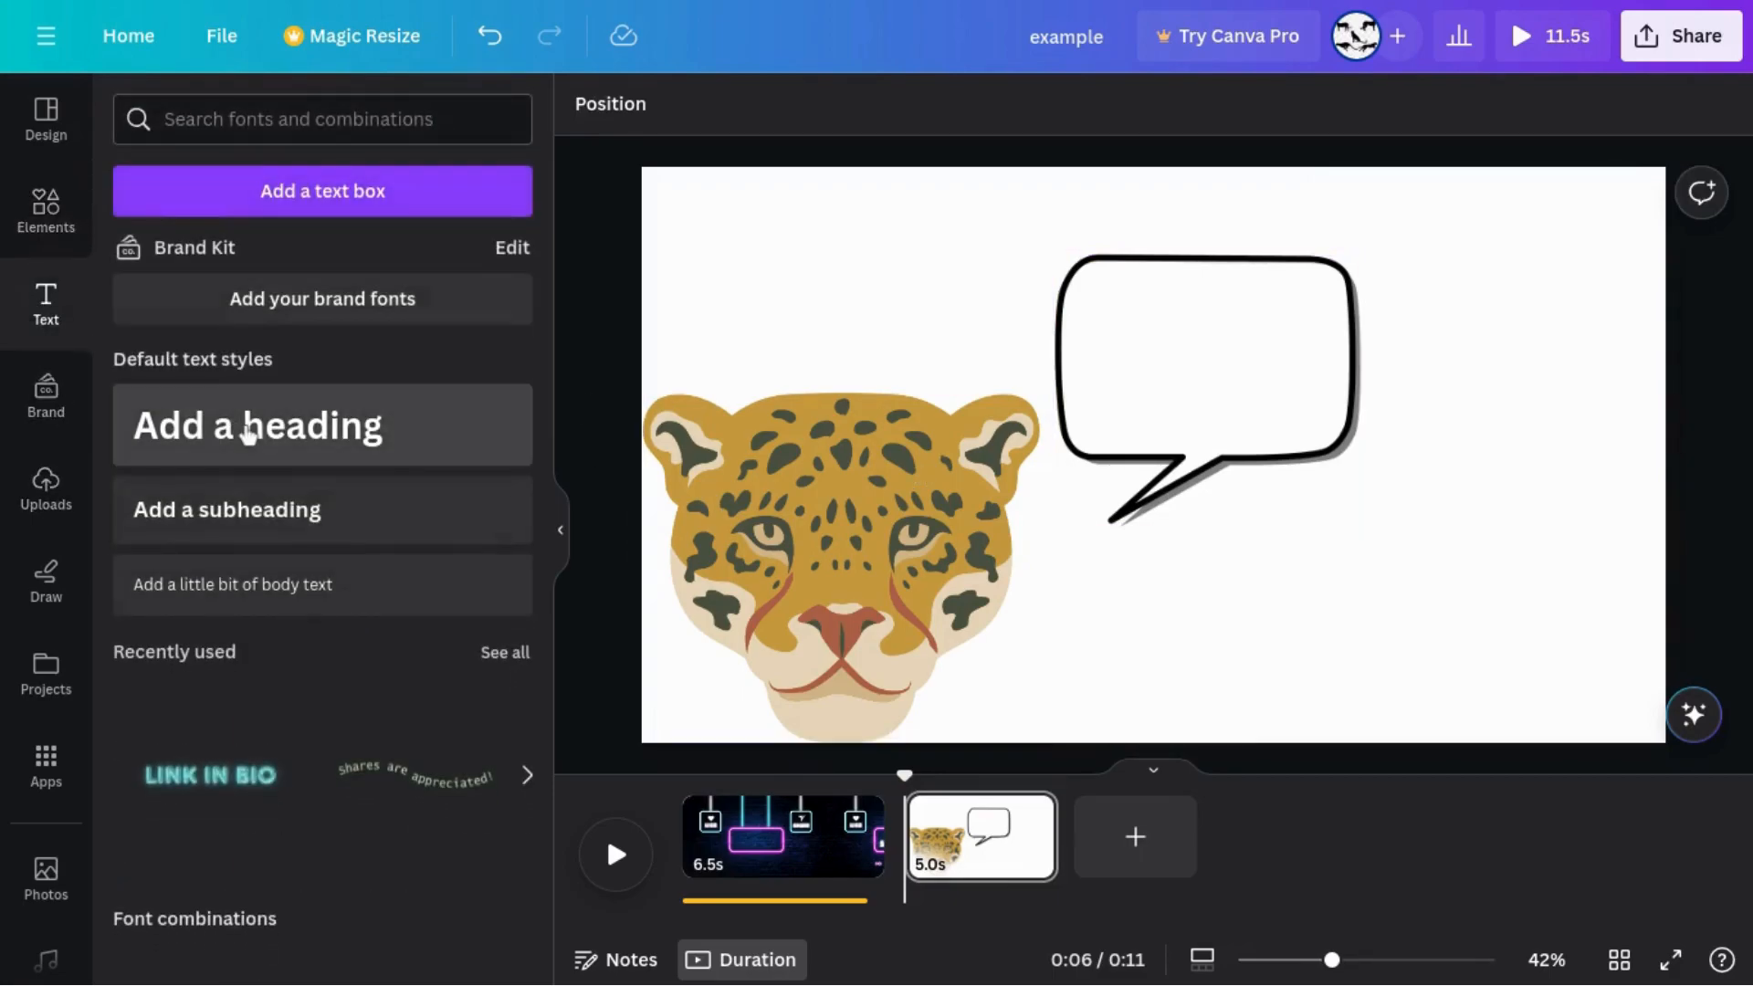
# Add a heading to the jaguar page that reads "Thanks for watching!"
pyautogui.press('BackSpace')
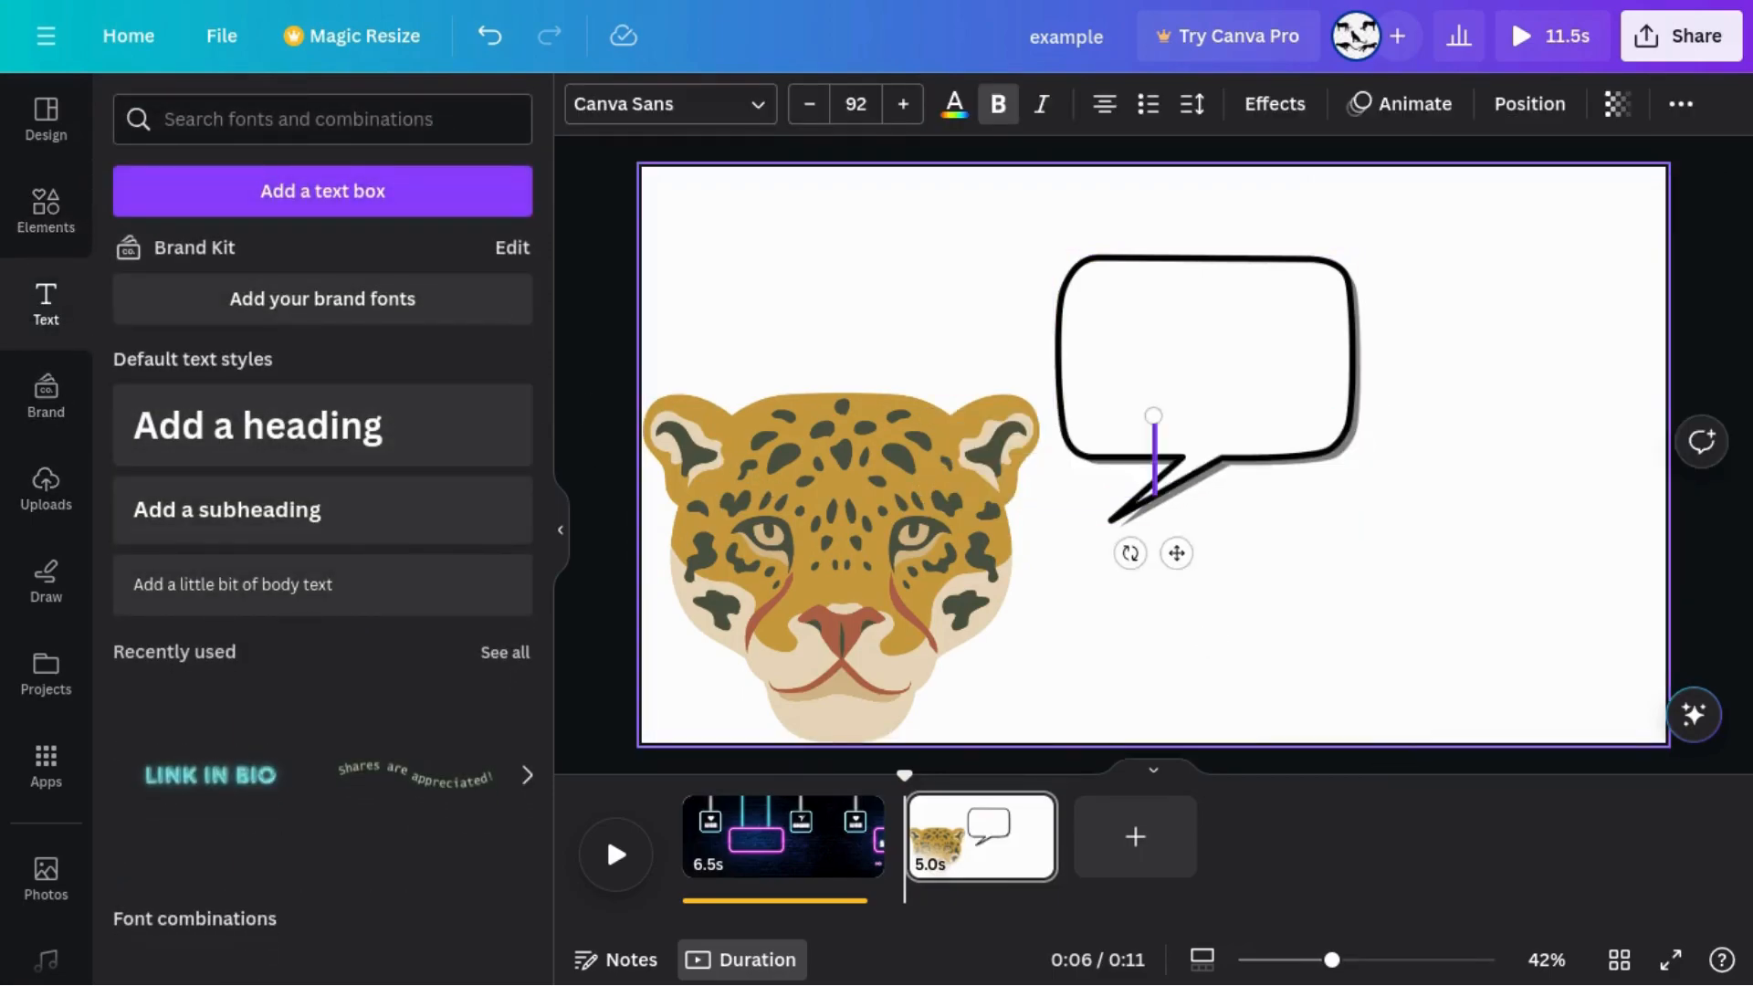
pyautogui.write('Thanks')
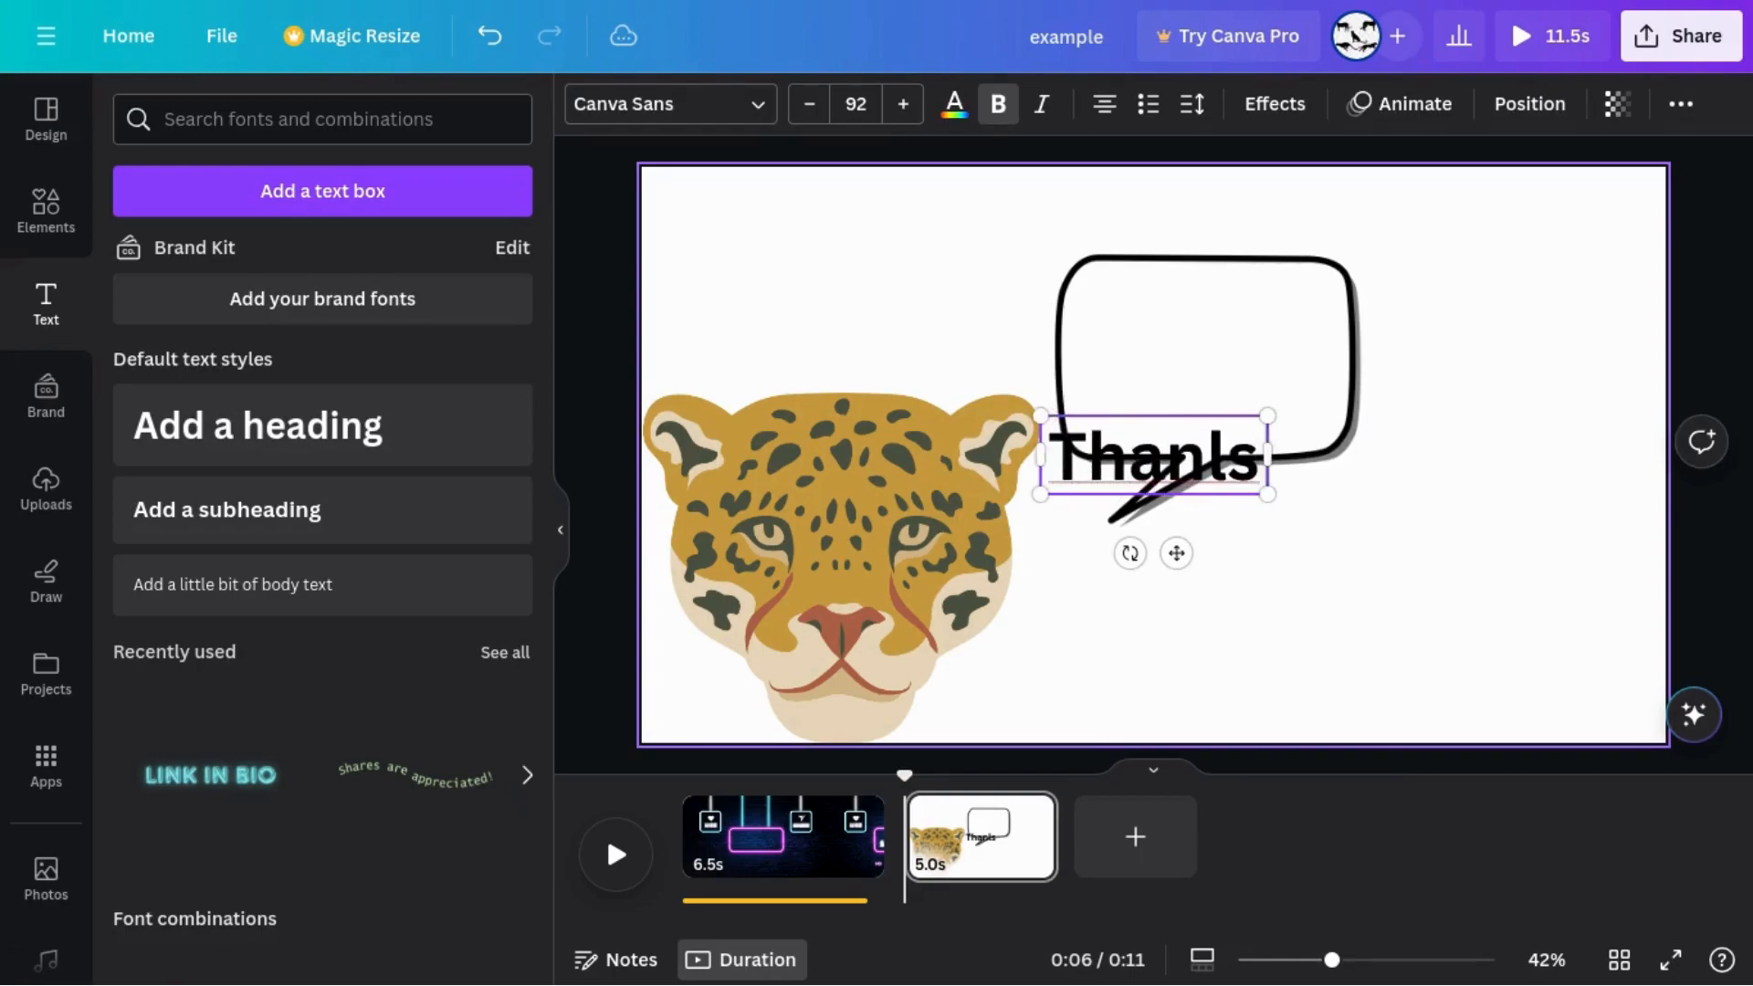
pyautogui.press('BackSpace')
pyautogui.write('s')
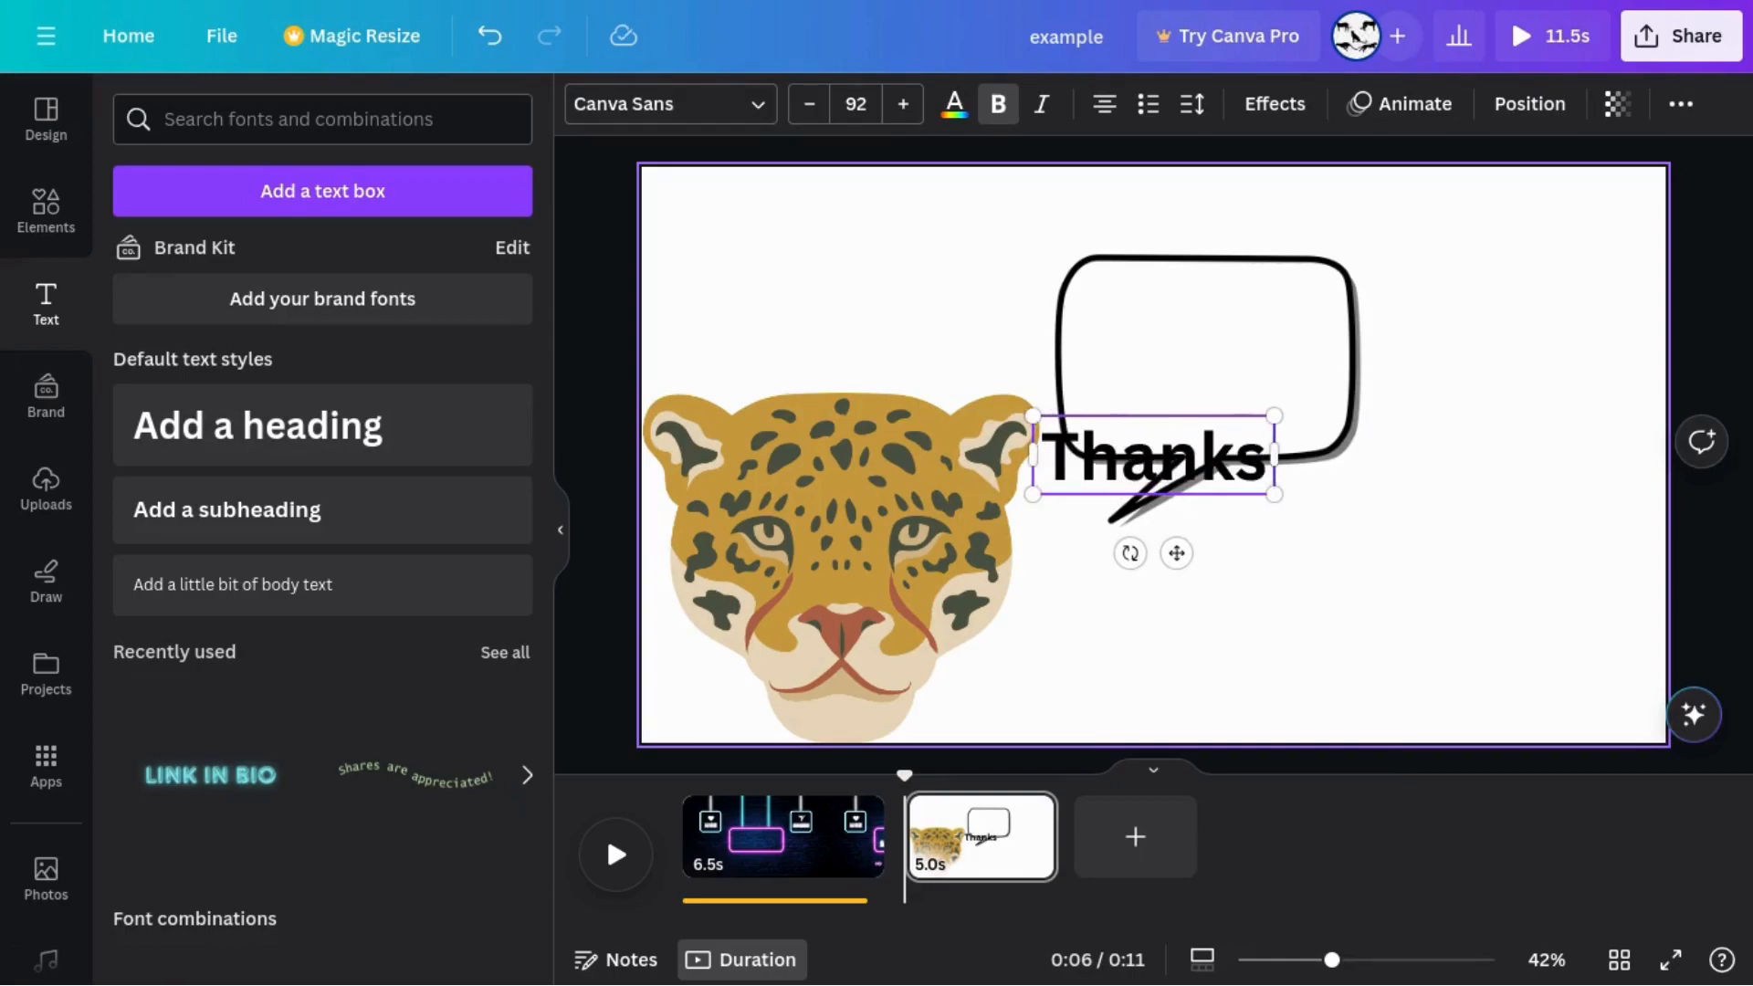
pyautogui.write(' for watch')
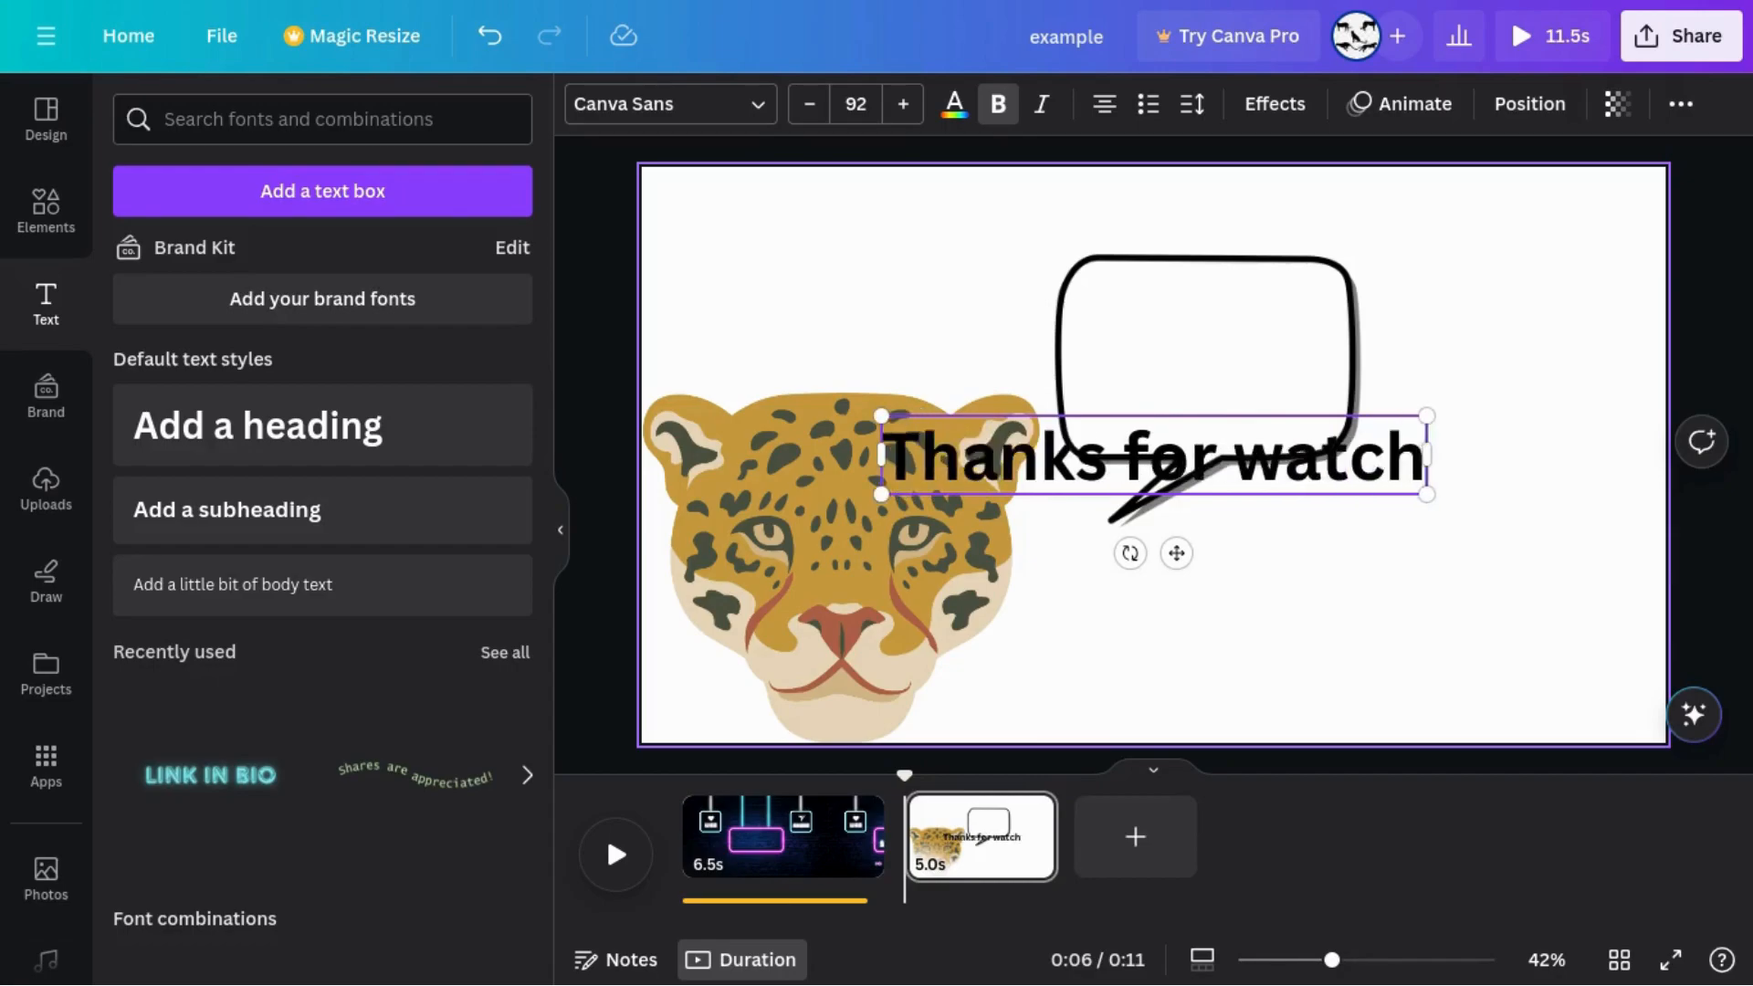
pyautogui.write('ing!')
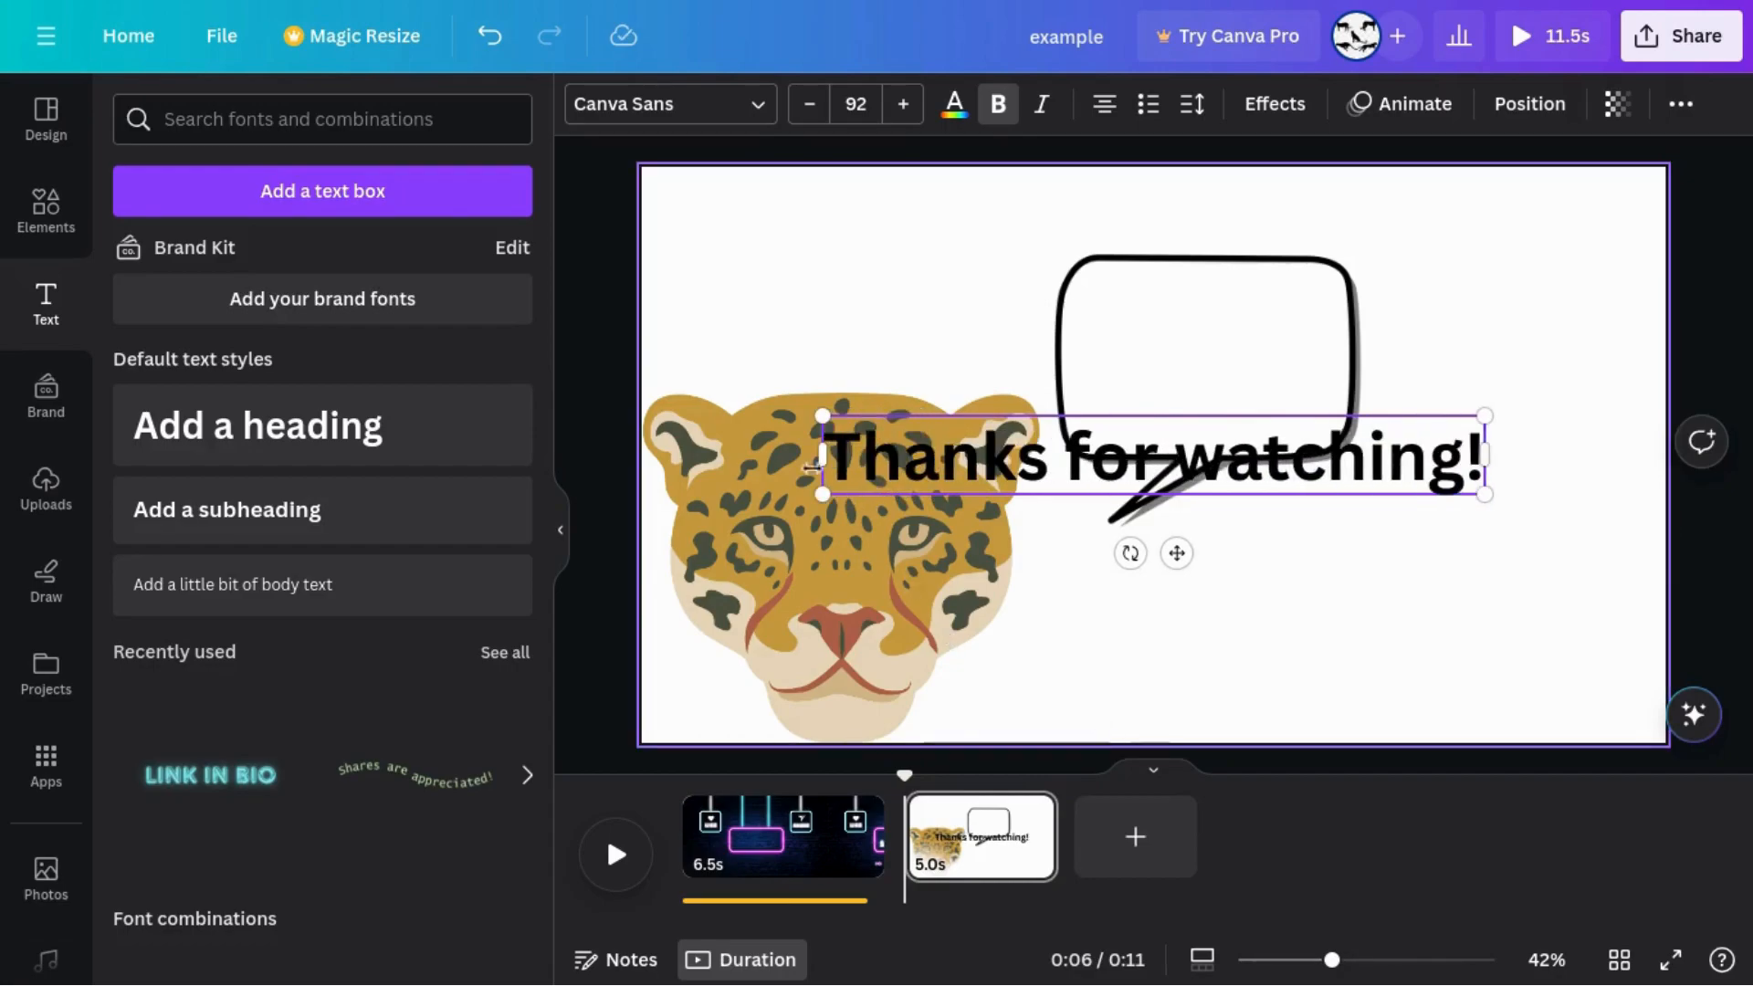
# Wrap the "Thanks for watching!" heading onto two lines and scale it to font size 76.5 so it fits inside the speech bubble
pyautogui.moveTo(821, 454); pyautogui.dragTo(1115, 494)
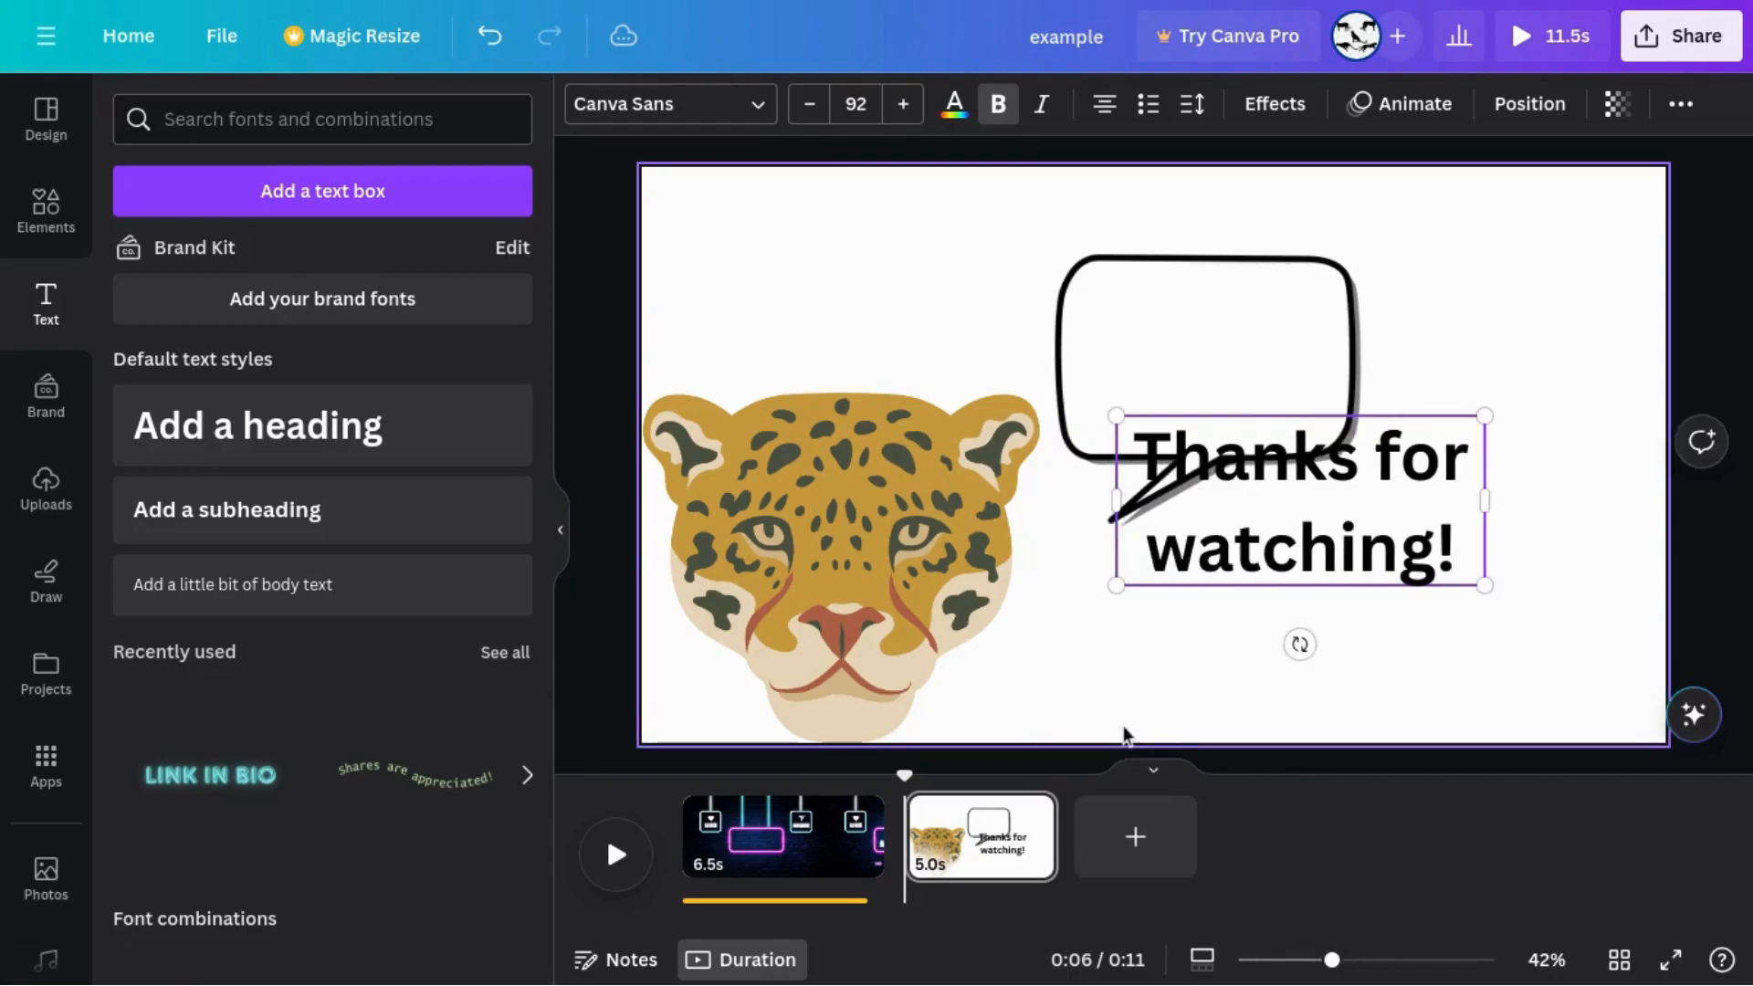
pyautogui.click(1132, 725)
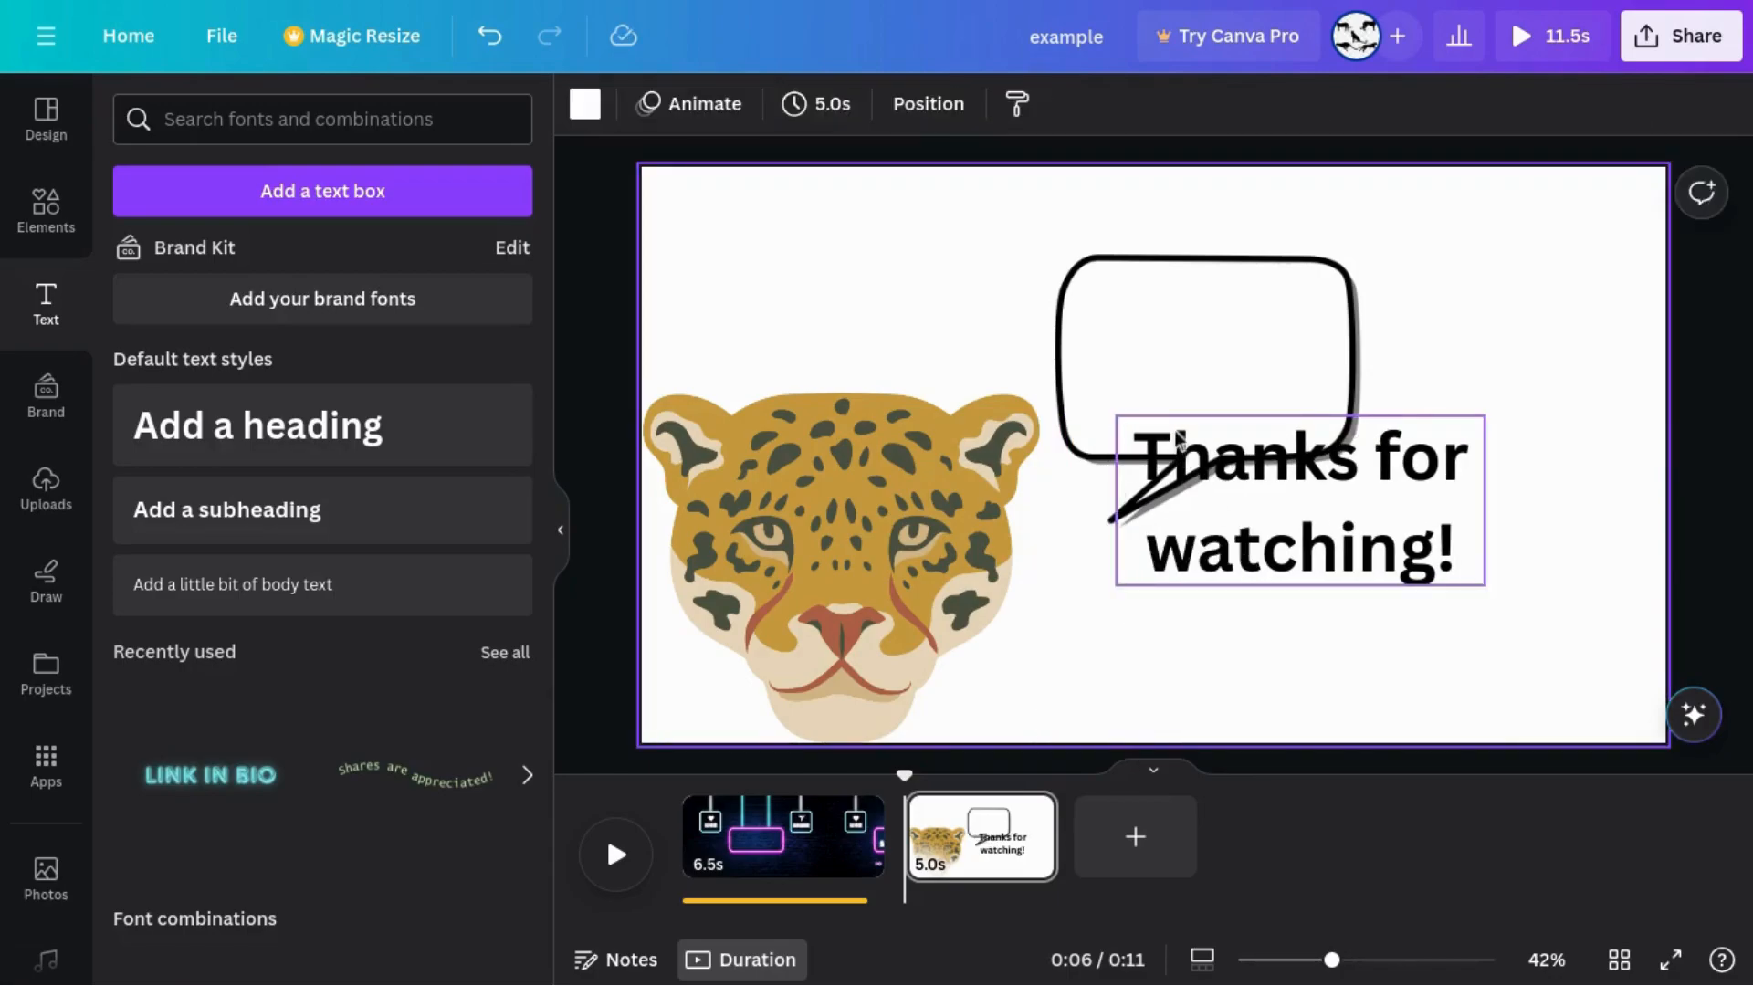
pyautogui.moveTo(1168, 416); pyautogui.dragTo(1093, 275)
pyautogui.moveTo(1162, 413); pyautogui.dragTo(1164, 413)
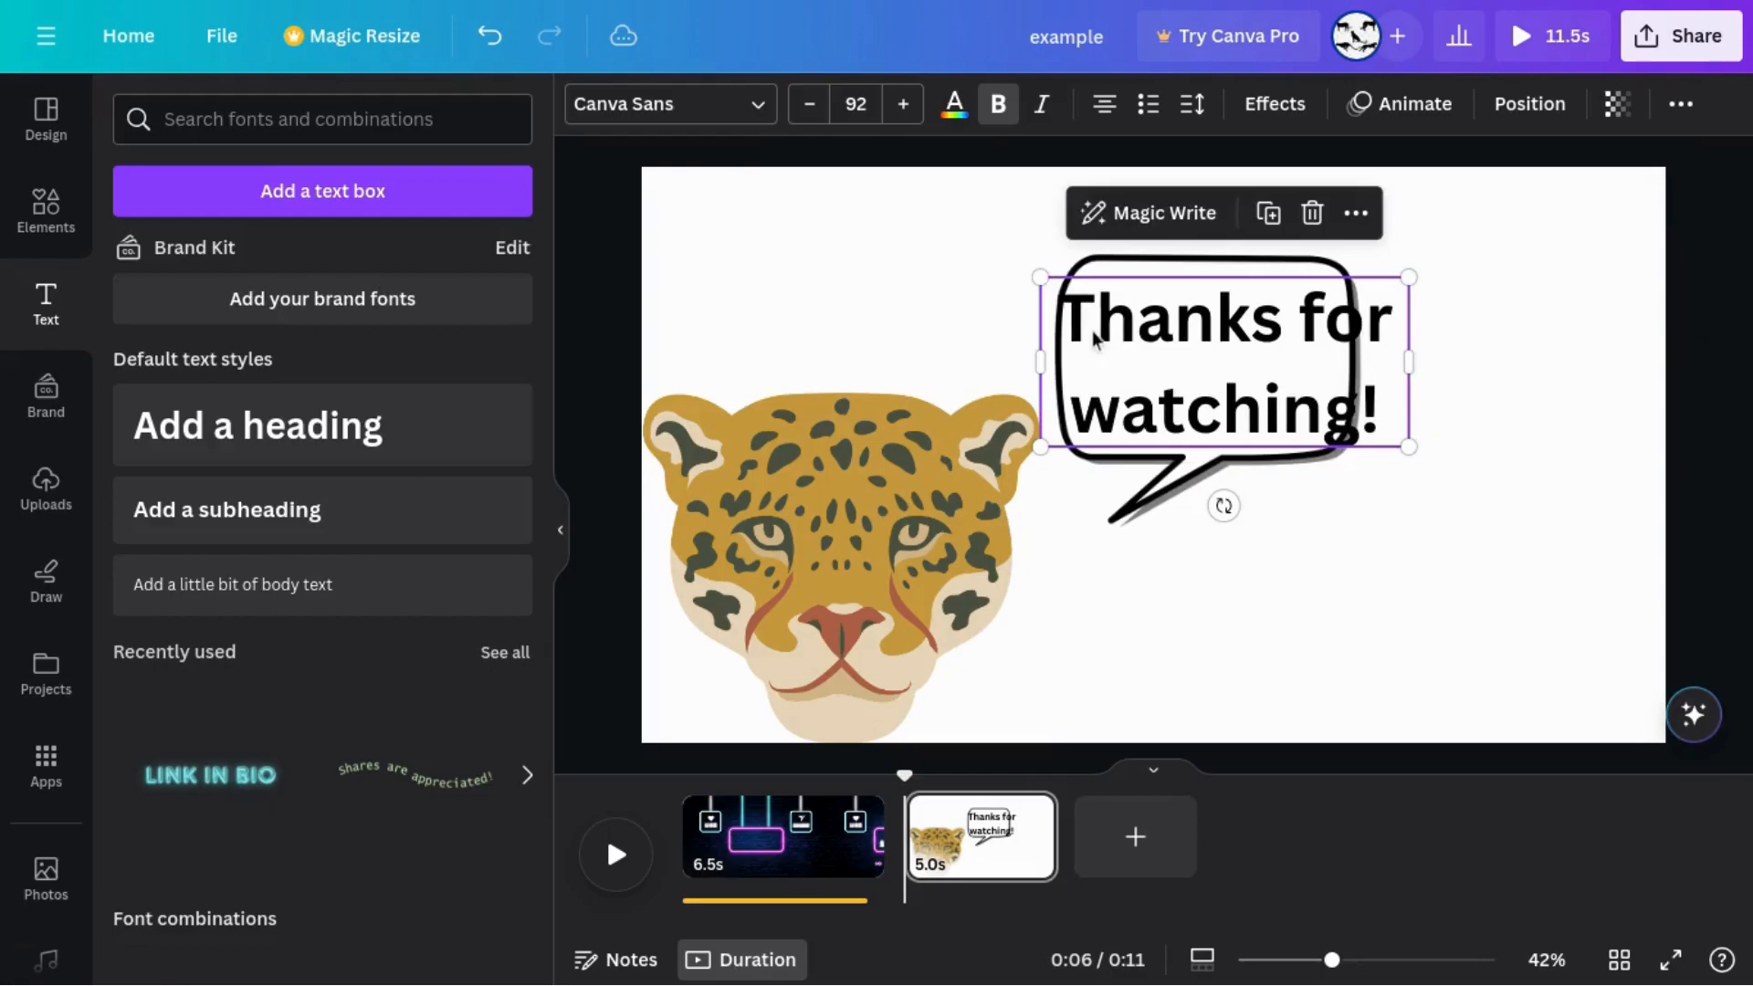
pyautogui.moveTo(1041, 278); pyautogui.dragTo(1102, 306)
pyautogui.moveTo(1145, 417); pyautogui.dragTo(1116, 407)
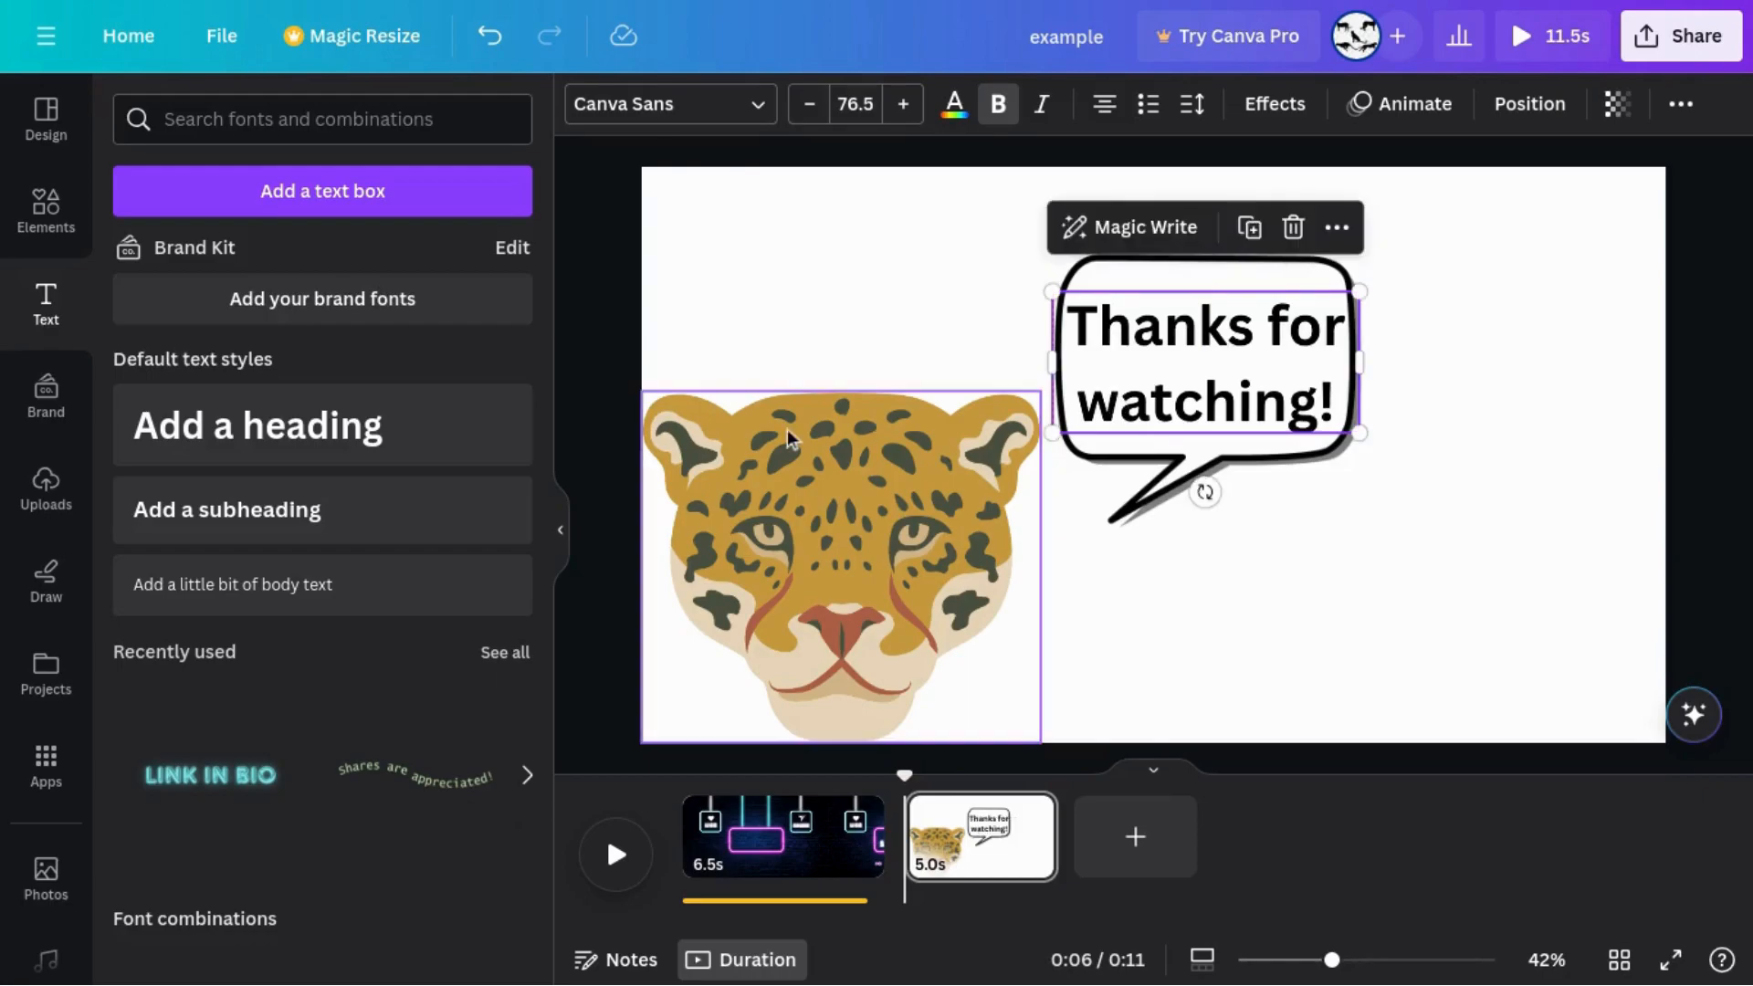
pyautogui.click(612, 382)
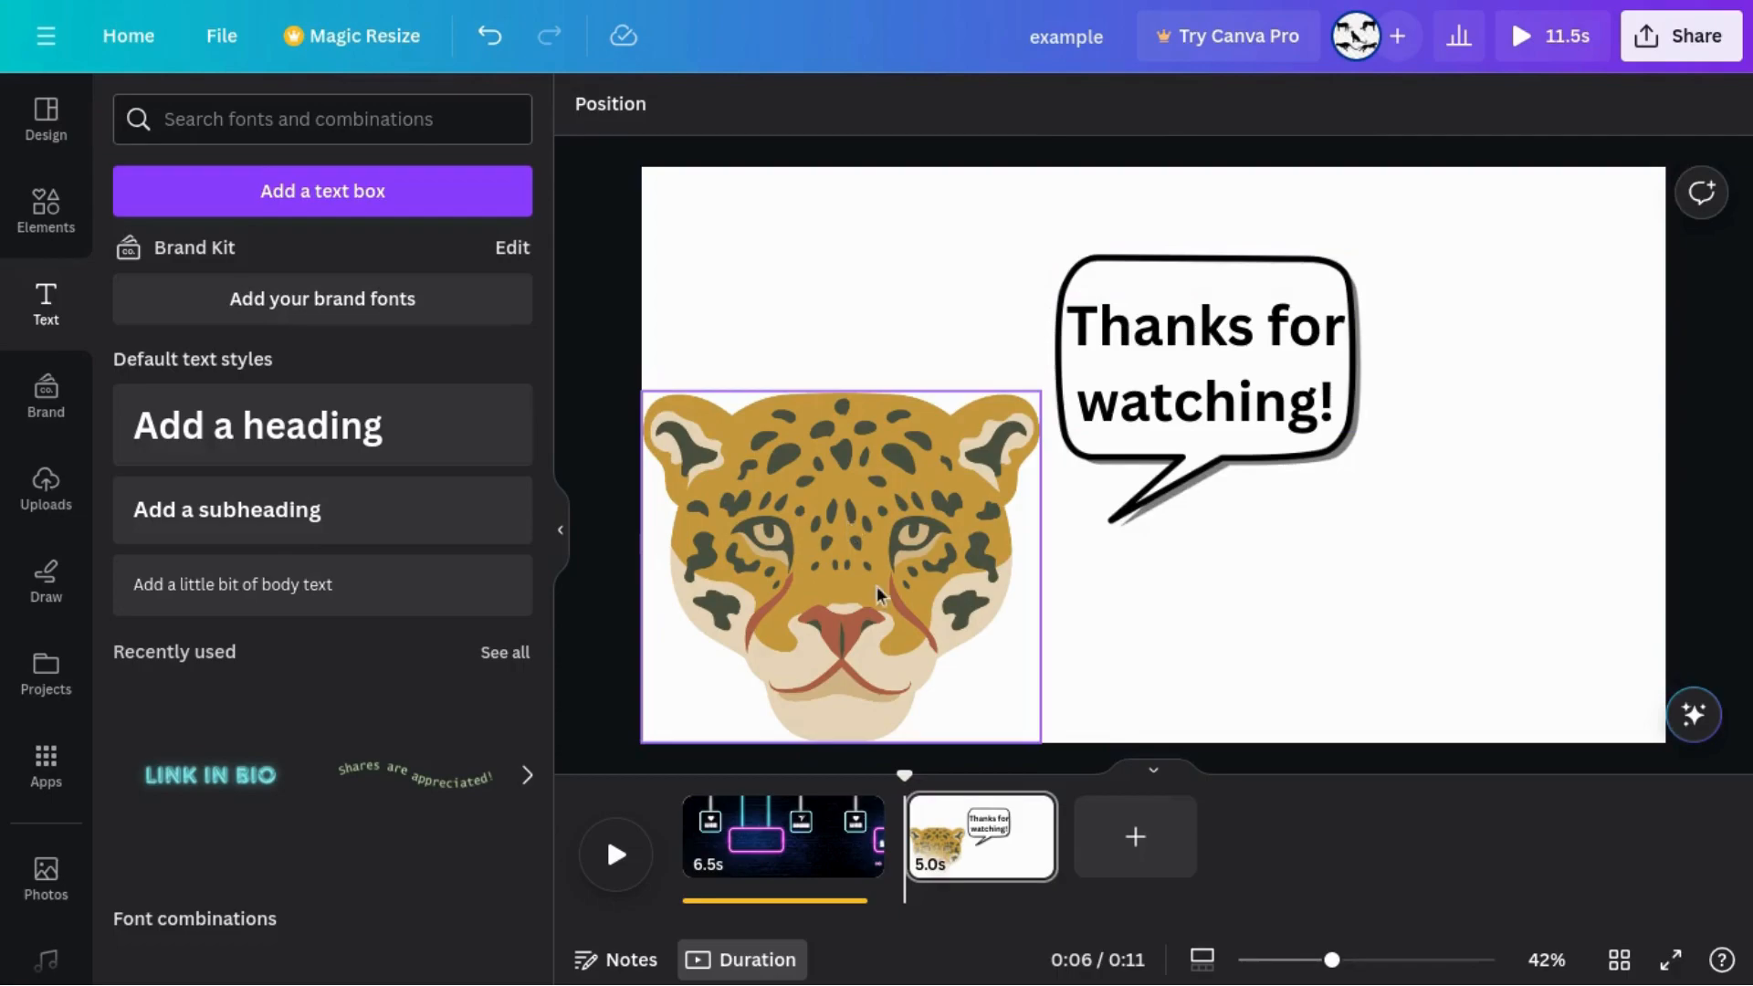
# Apply the Pop animation to the jaguar head and the Typewriter animation to the heading, with the heading animated on both enter and exit
pyautogui.click(904, 495)
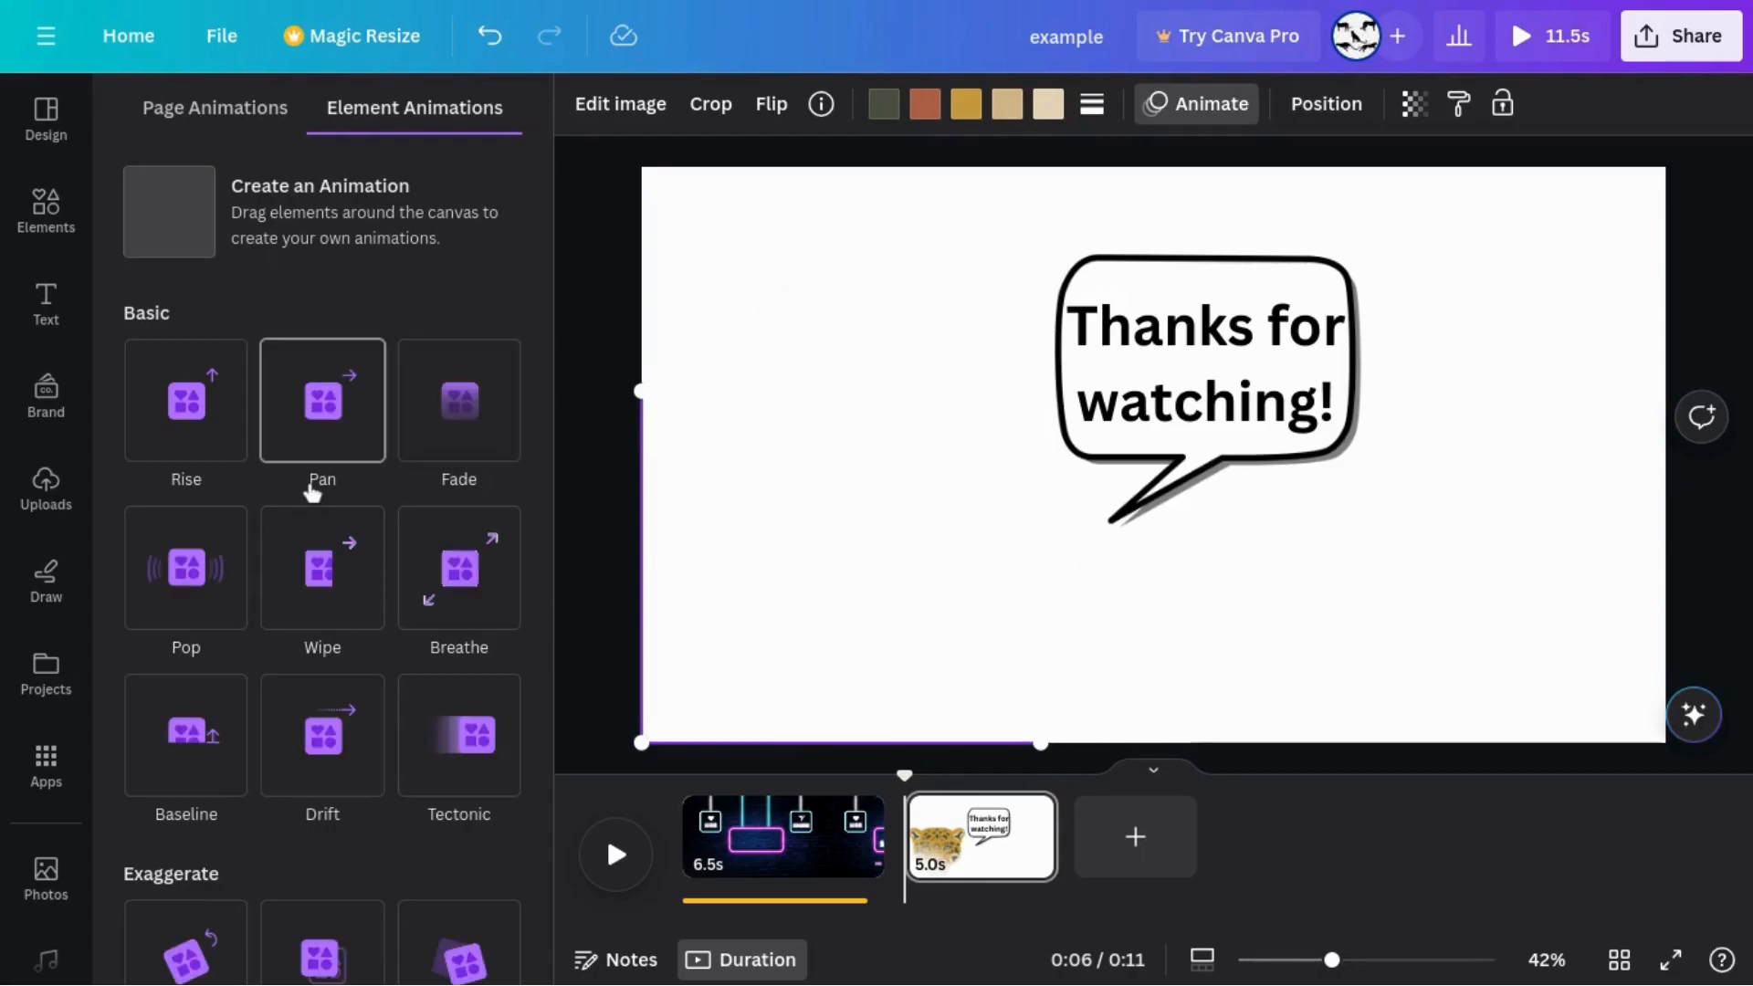
pyautogui.click(170, 599)
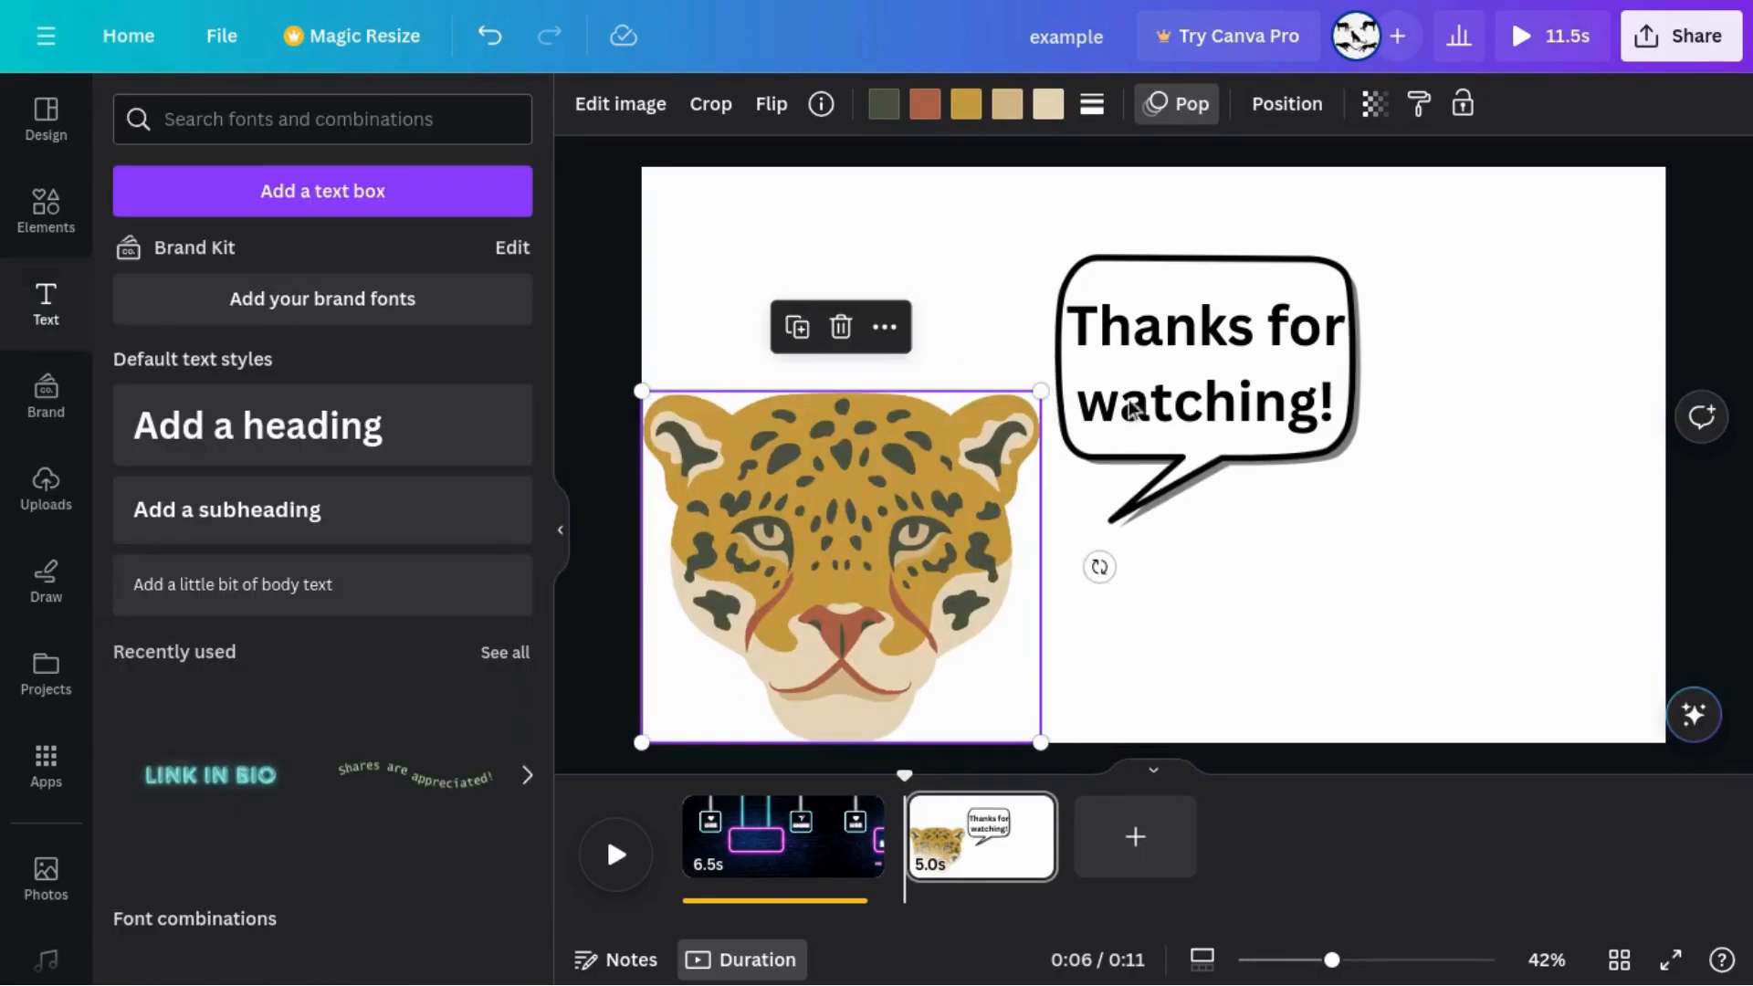
pyautogui.click(1145, 302)
pyautogui.click(1407, 105)
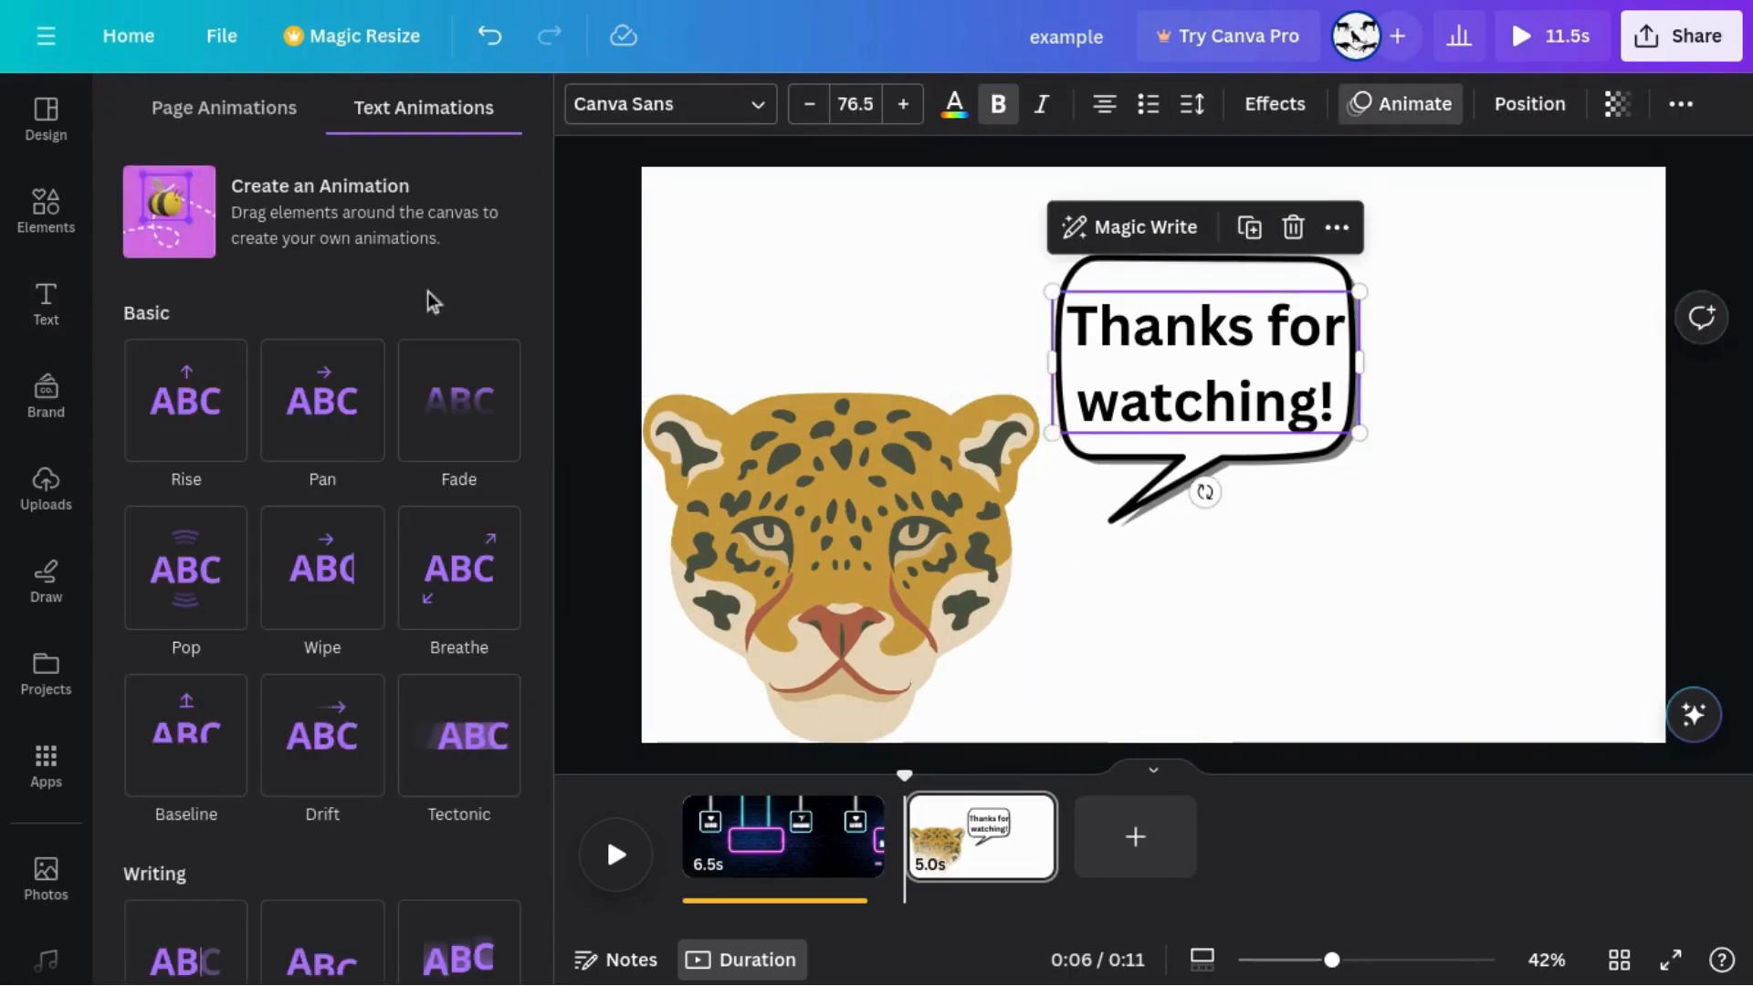
pyautogui.scroll(-3, 427, 292)
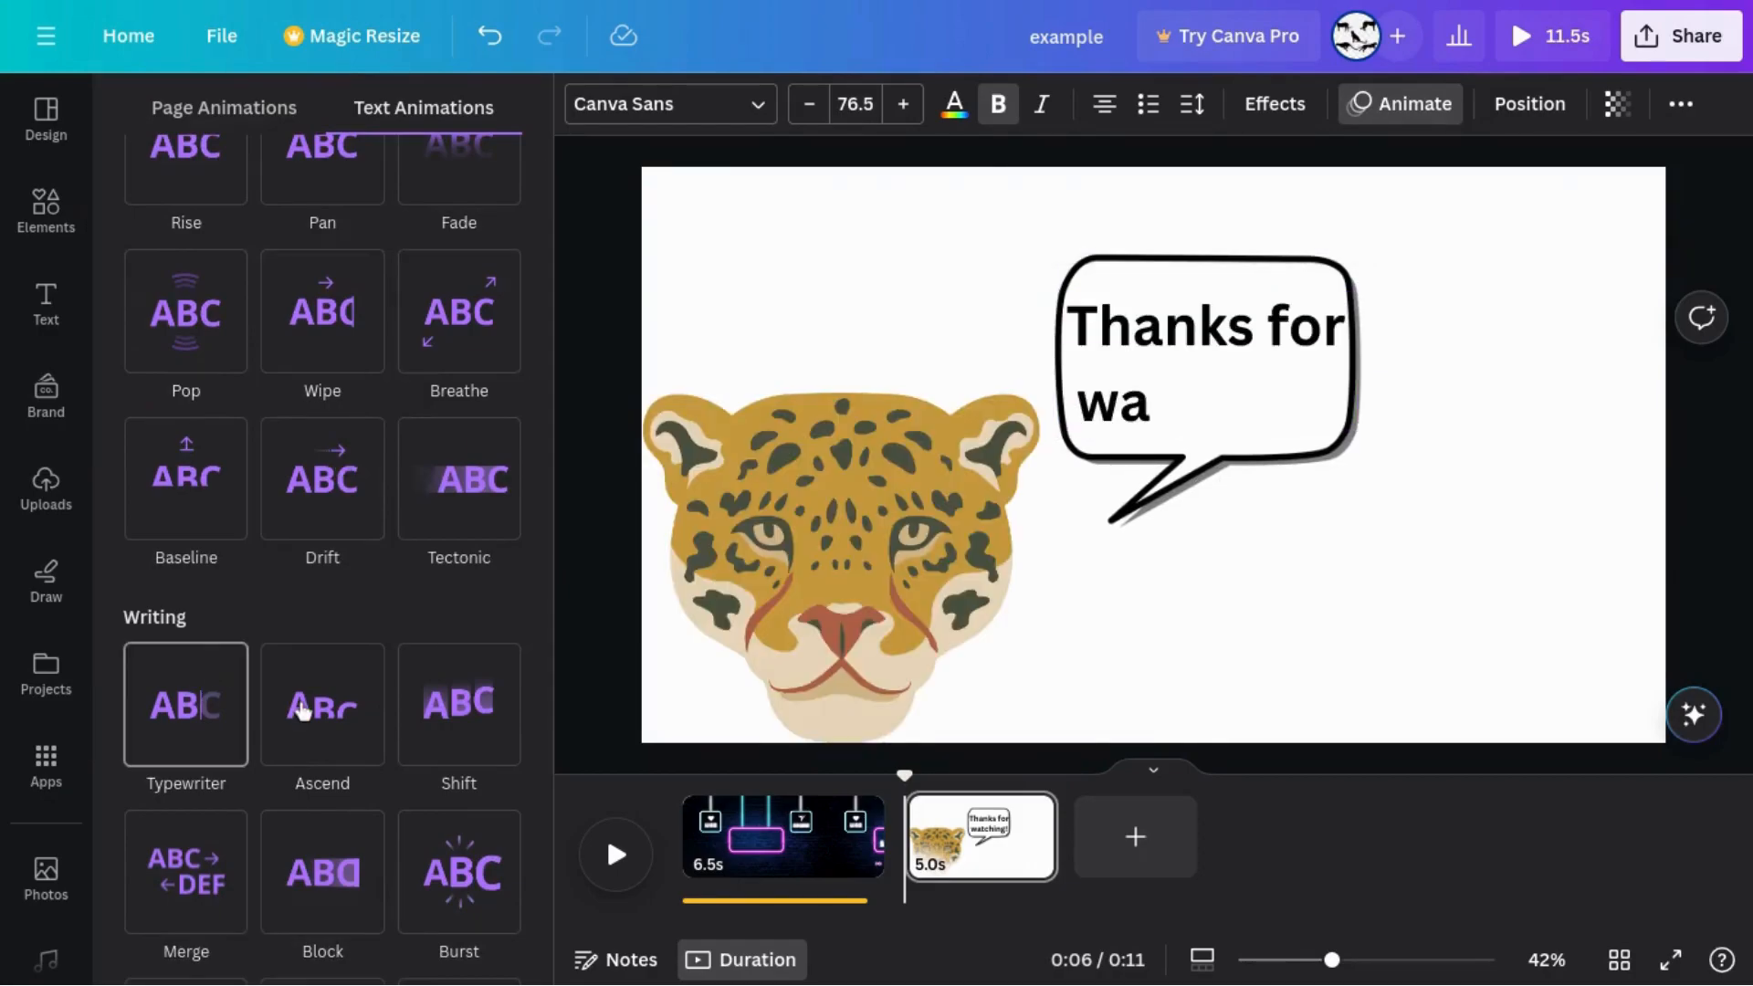
pyautogui.click(239, 705)
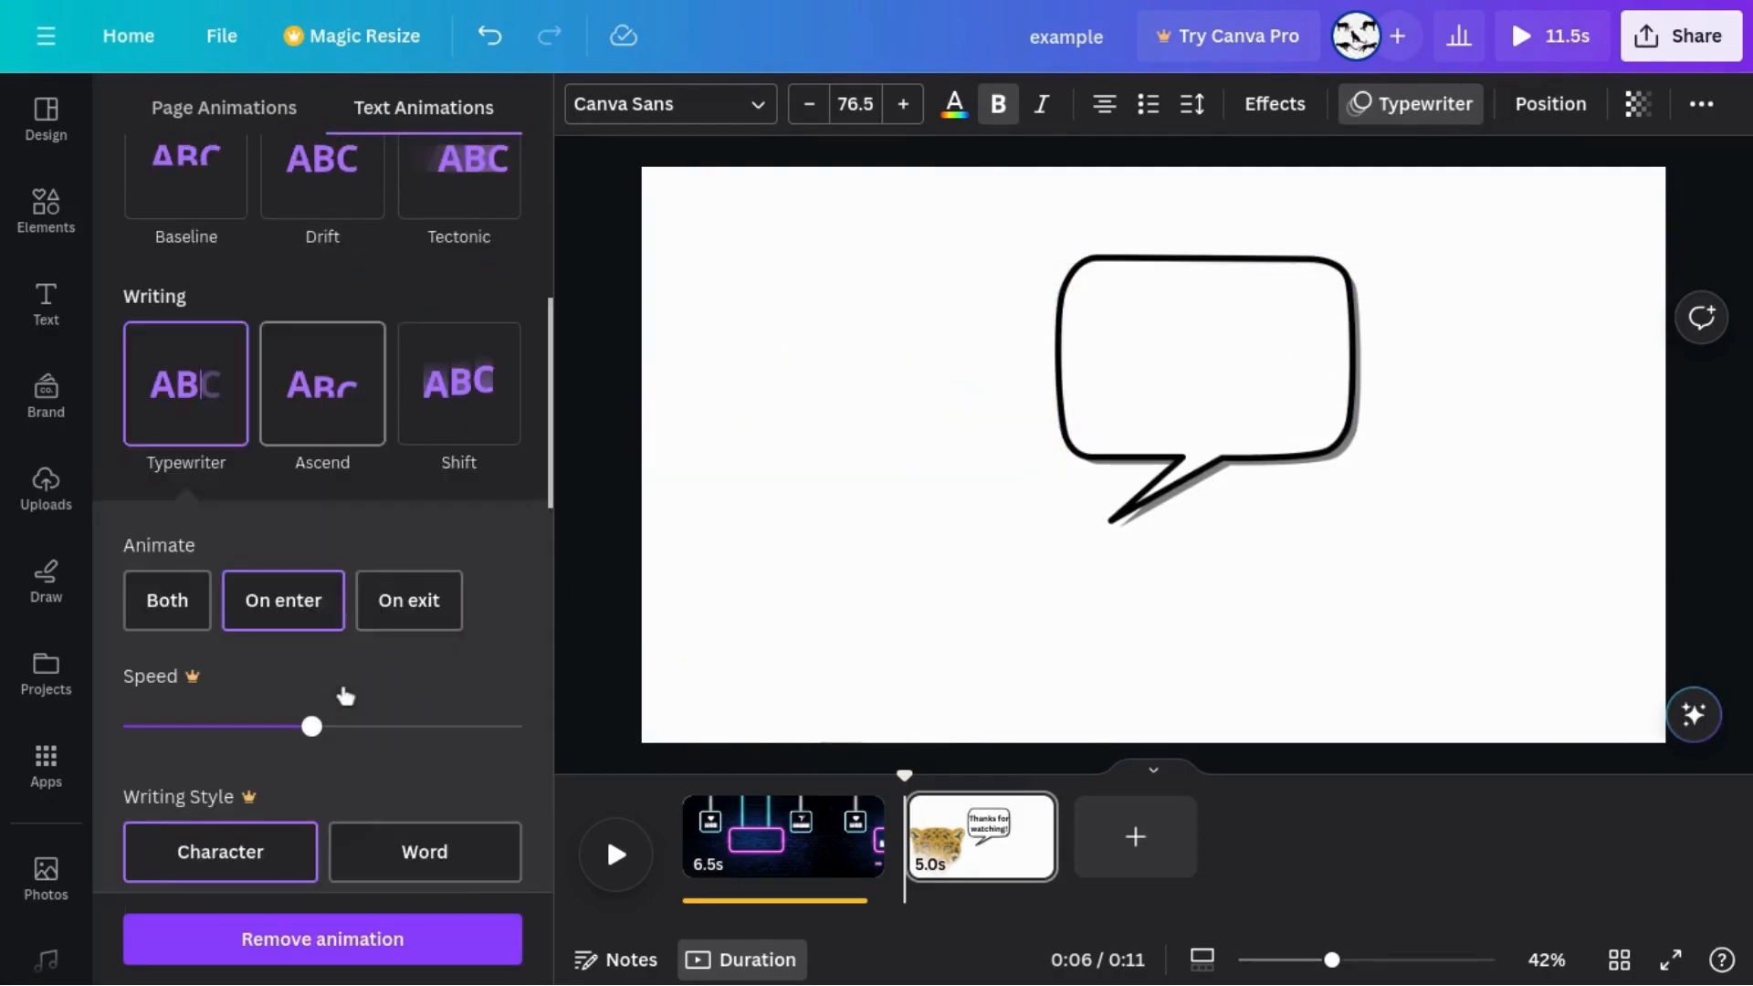
pyautogui.click(174, 593)
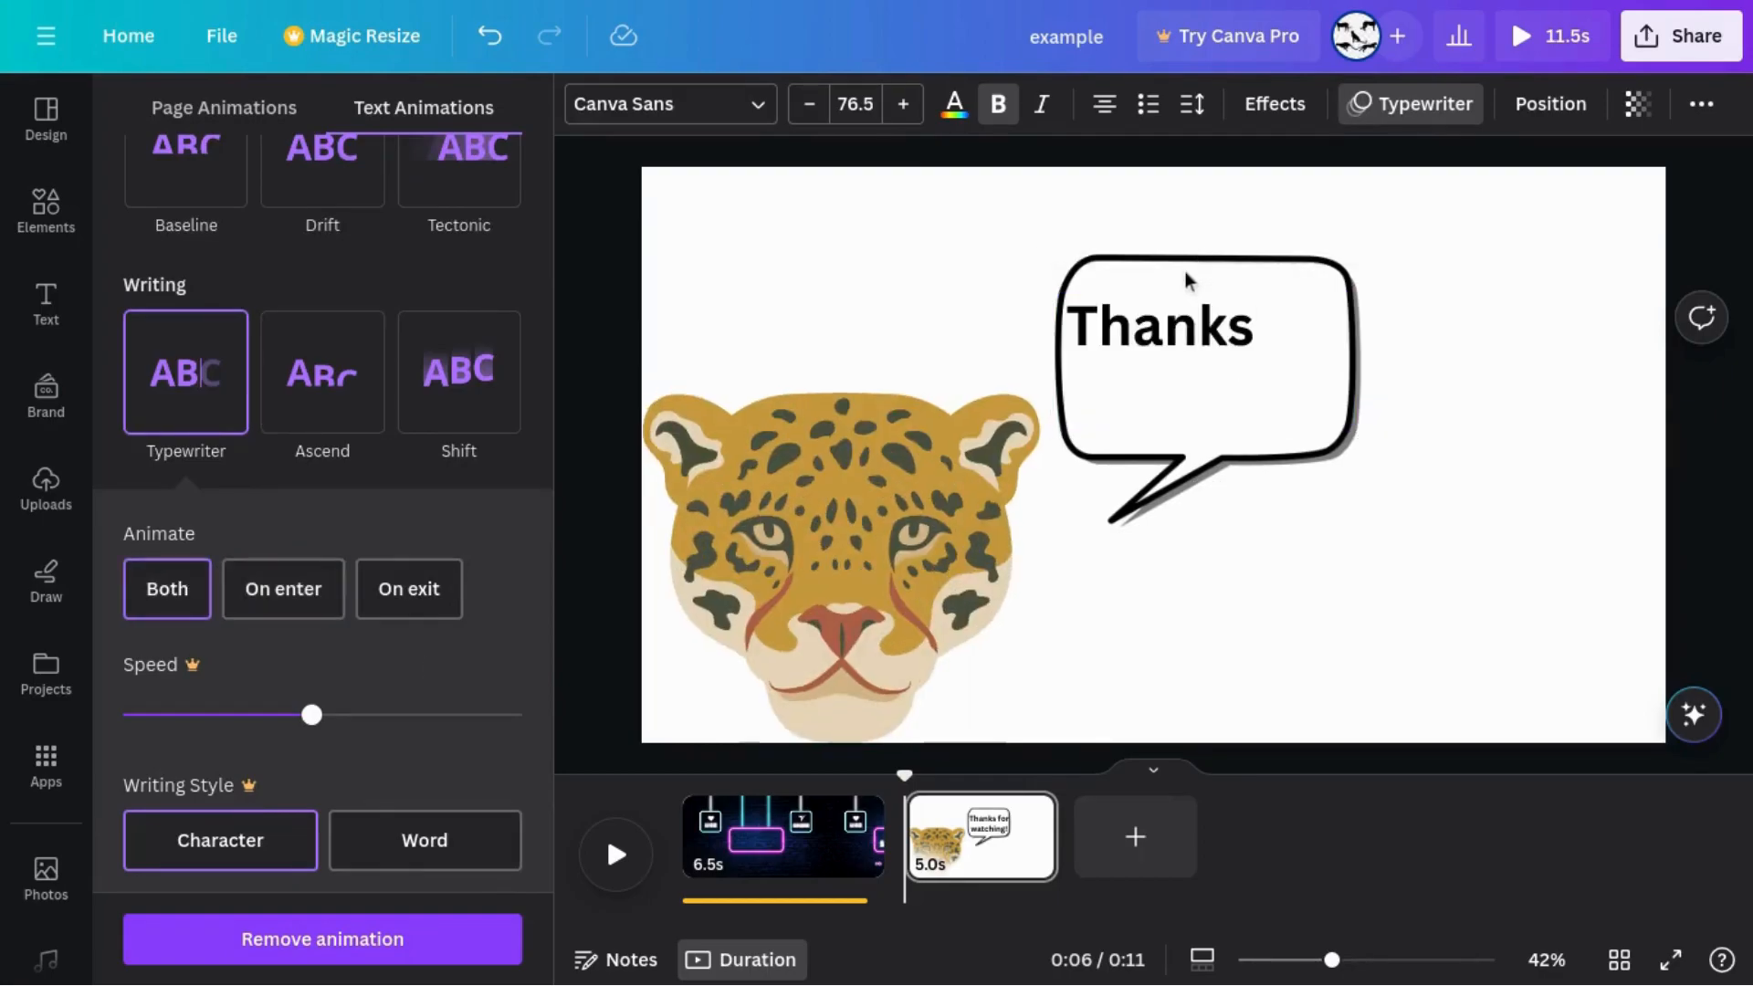
# Apply the Neon animation to the speech bubble on both enter and exit
pyautogui.click(1185, 271)
pyautogui.scroll(-1, 480, 374)
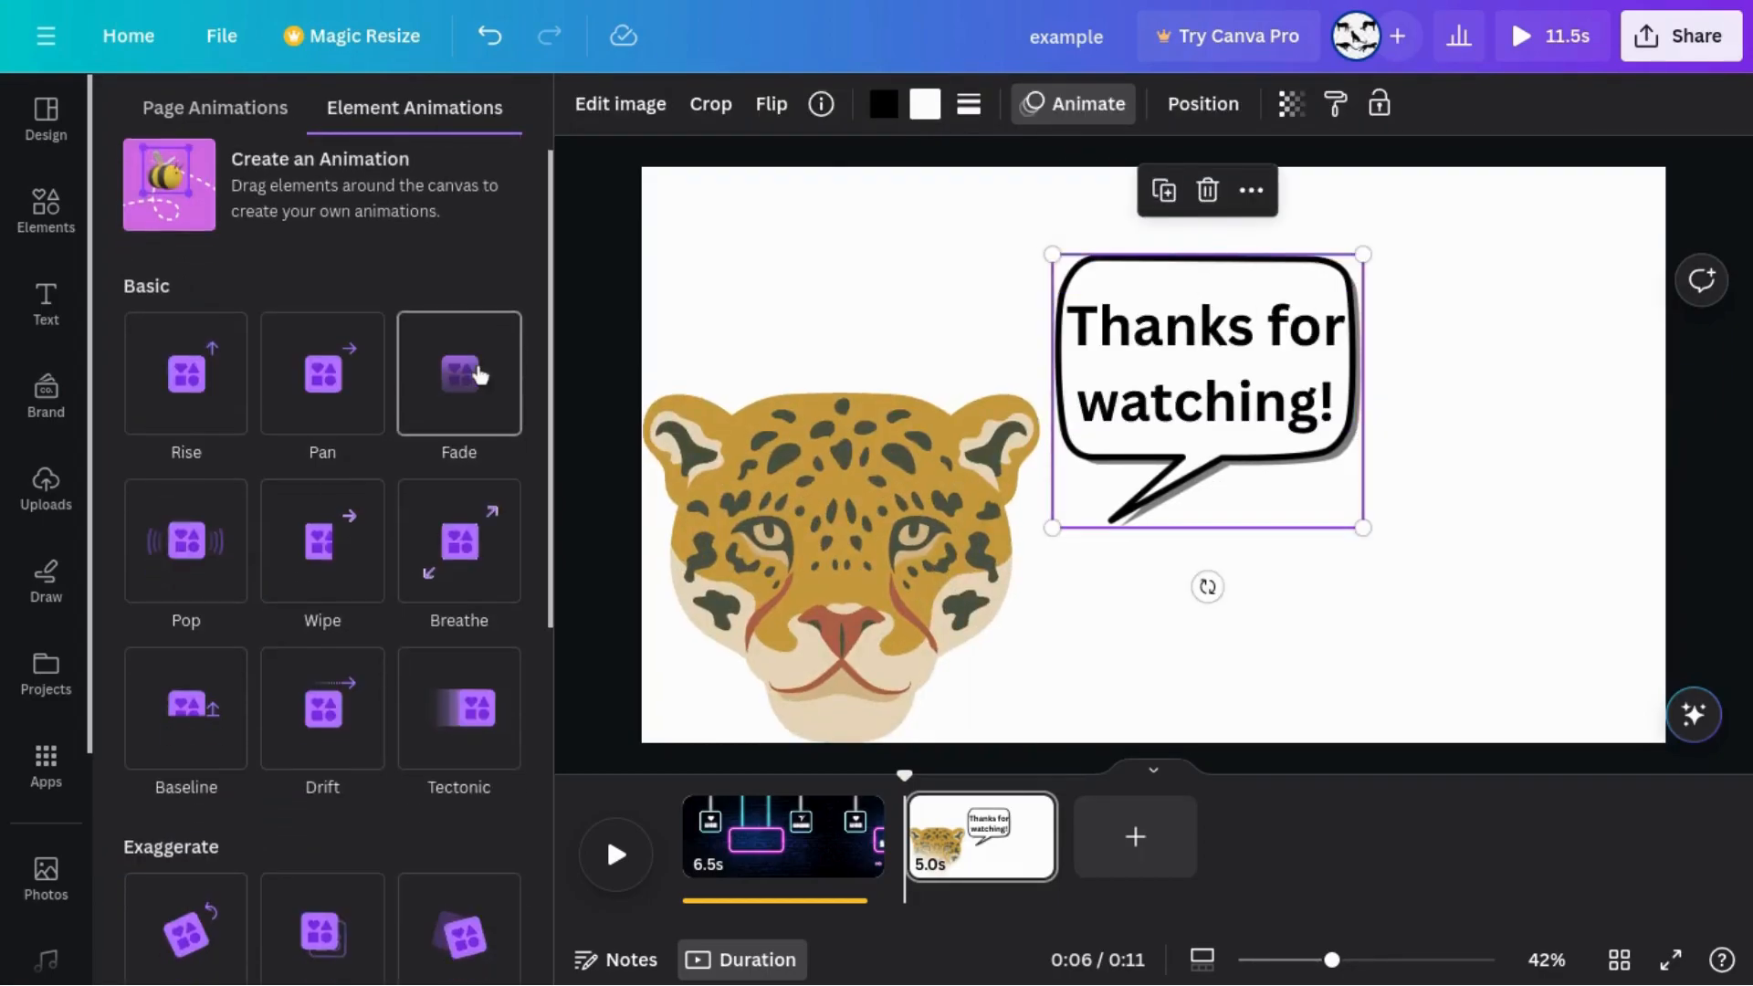
pyautogui.scroll(-4, 480, 374)
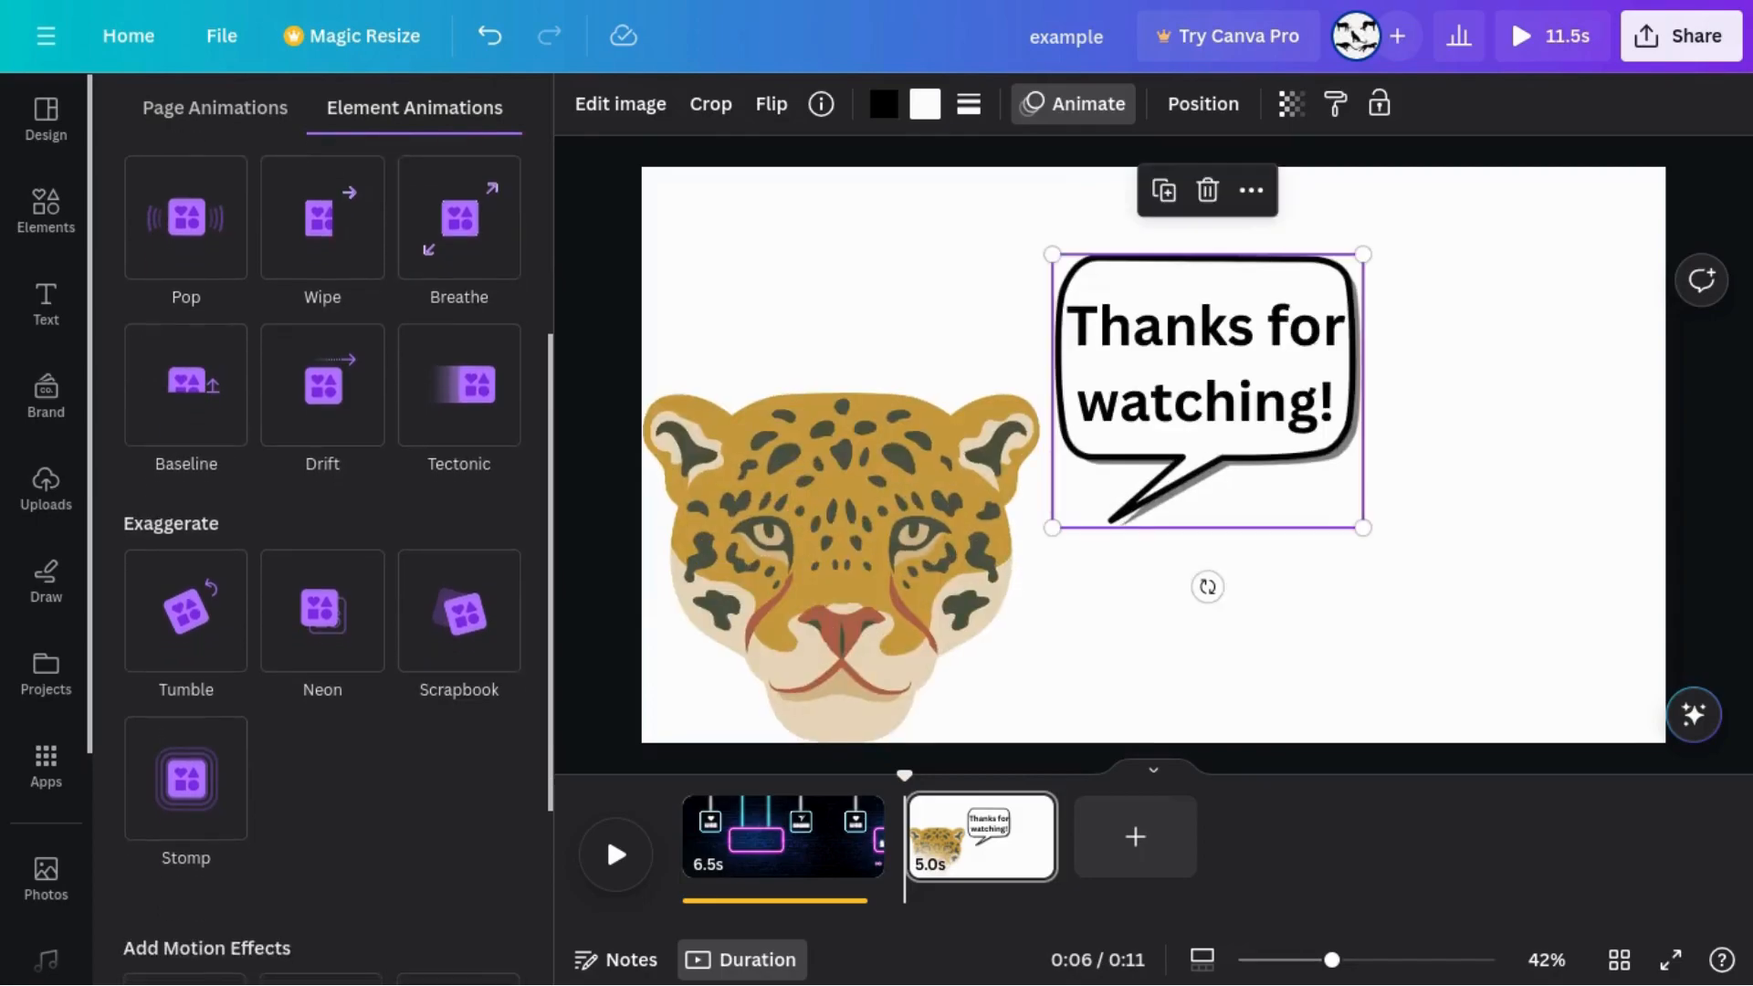
pyautogui.scroll(-3, 479, 374)
pyautogui.click(337, 328)
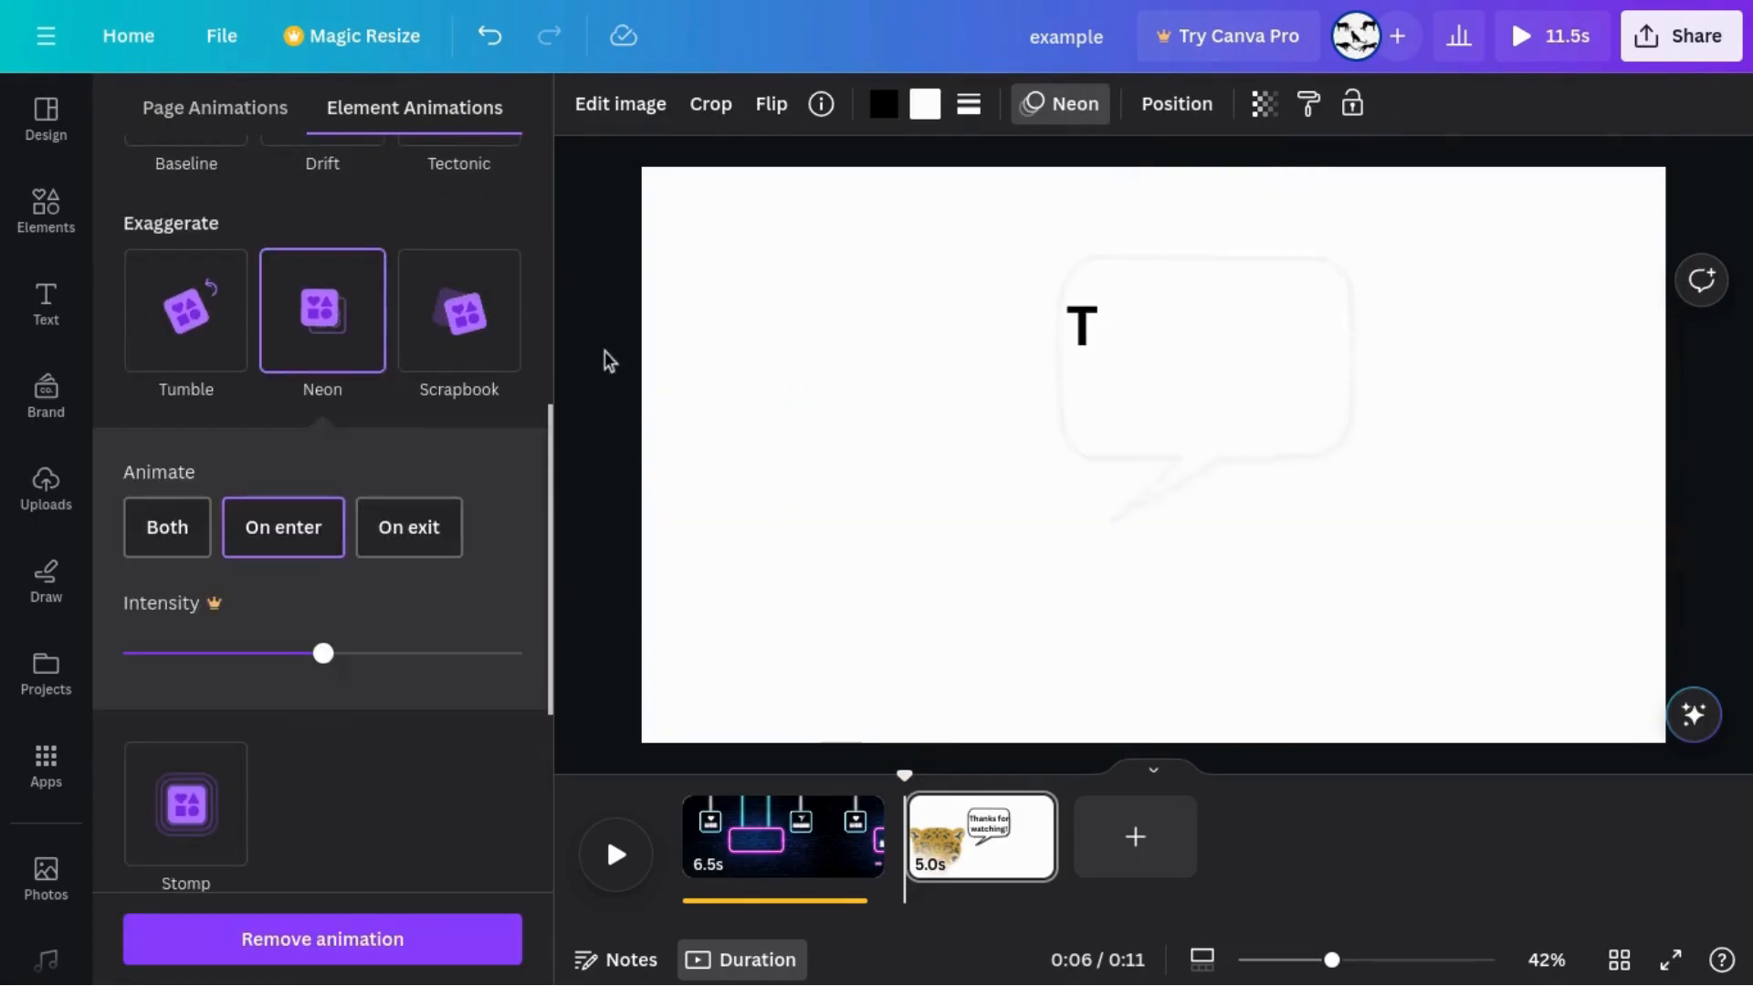
pyautogui.click(192, 528)
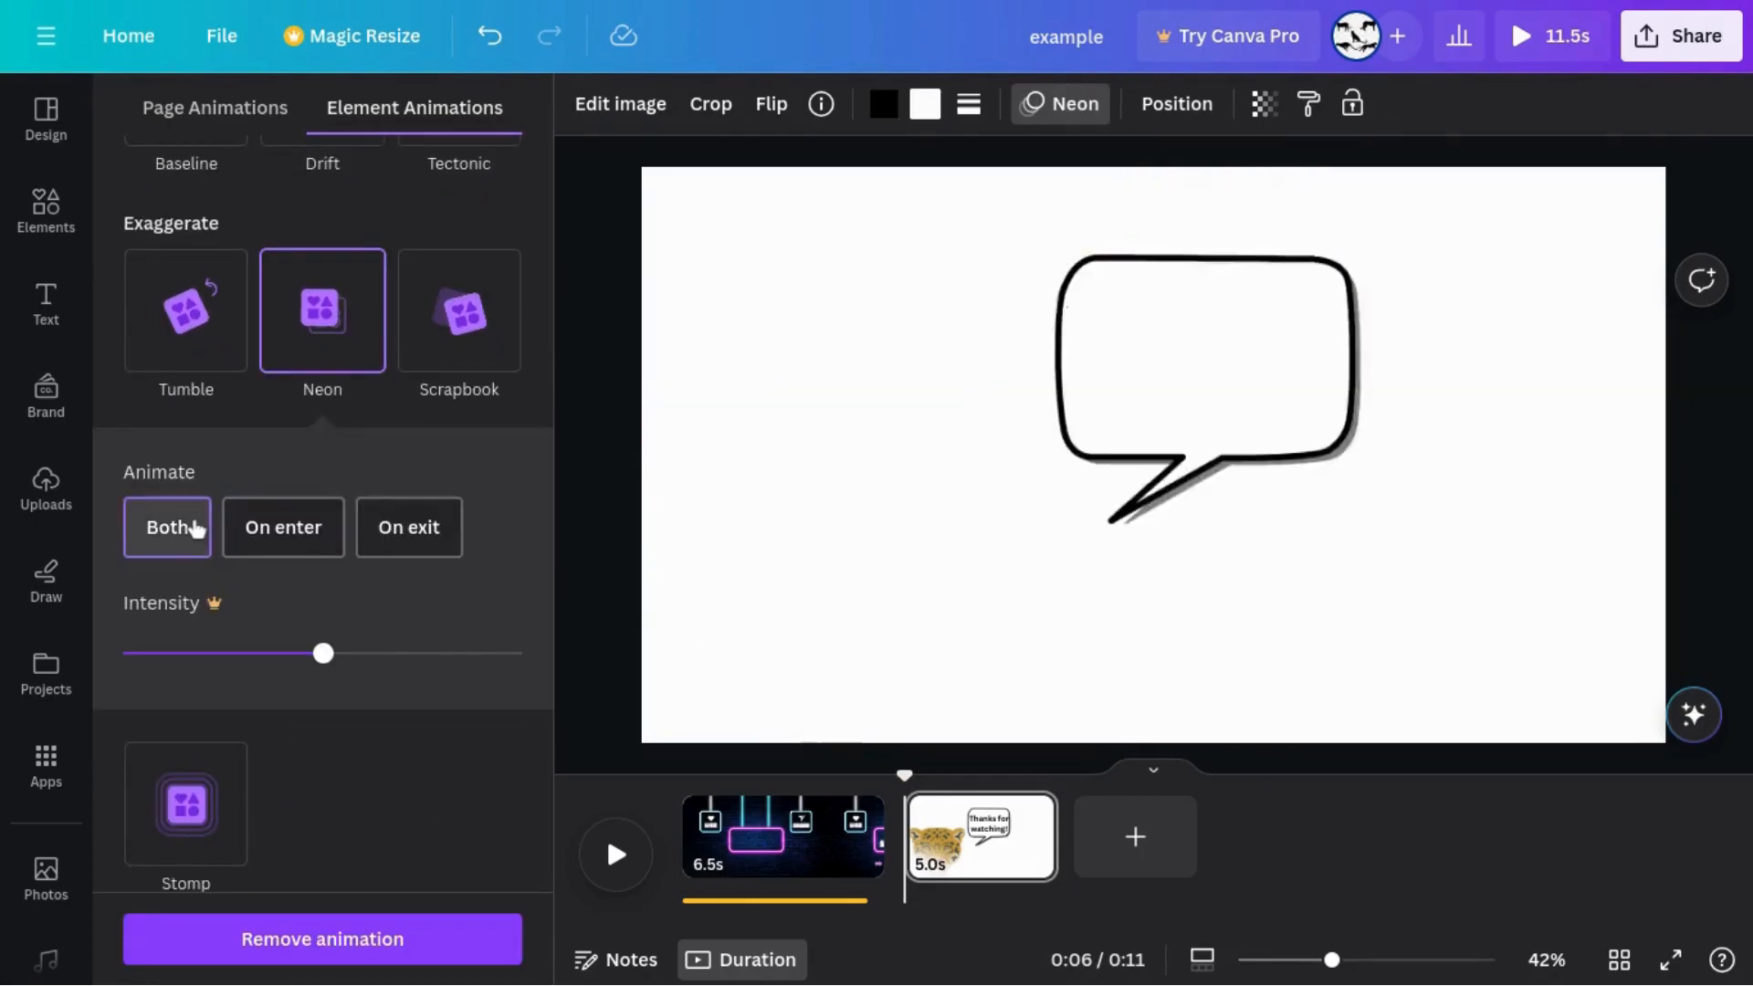
pyautogui.click(1205, 493)
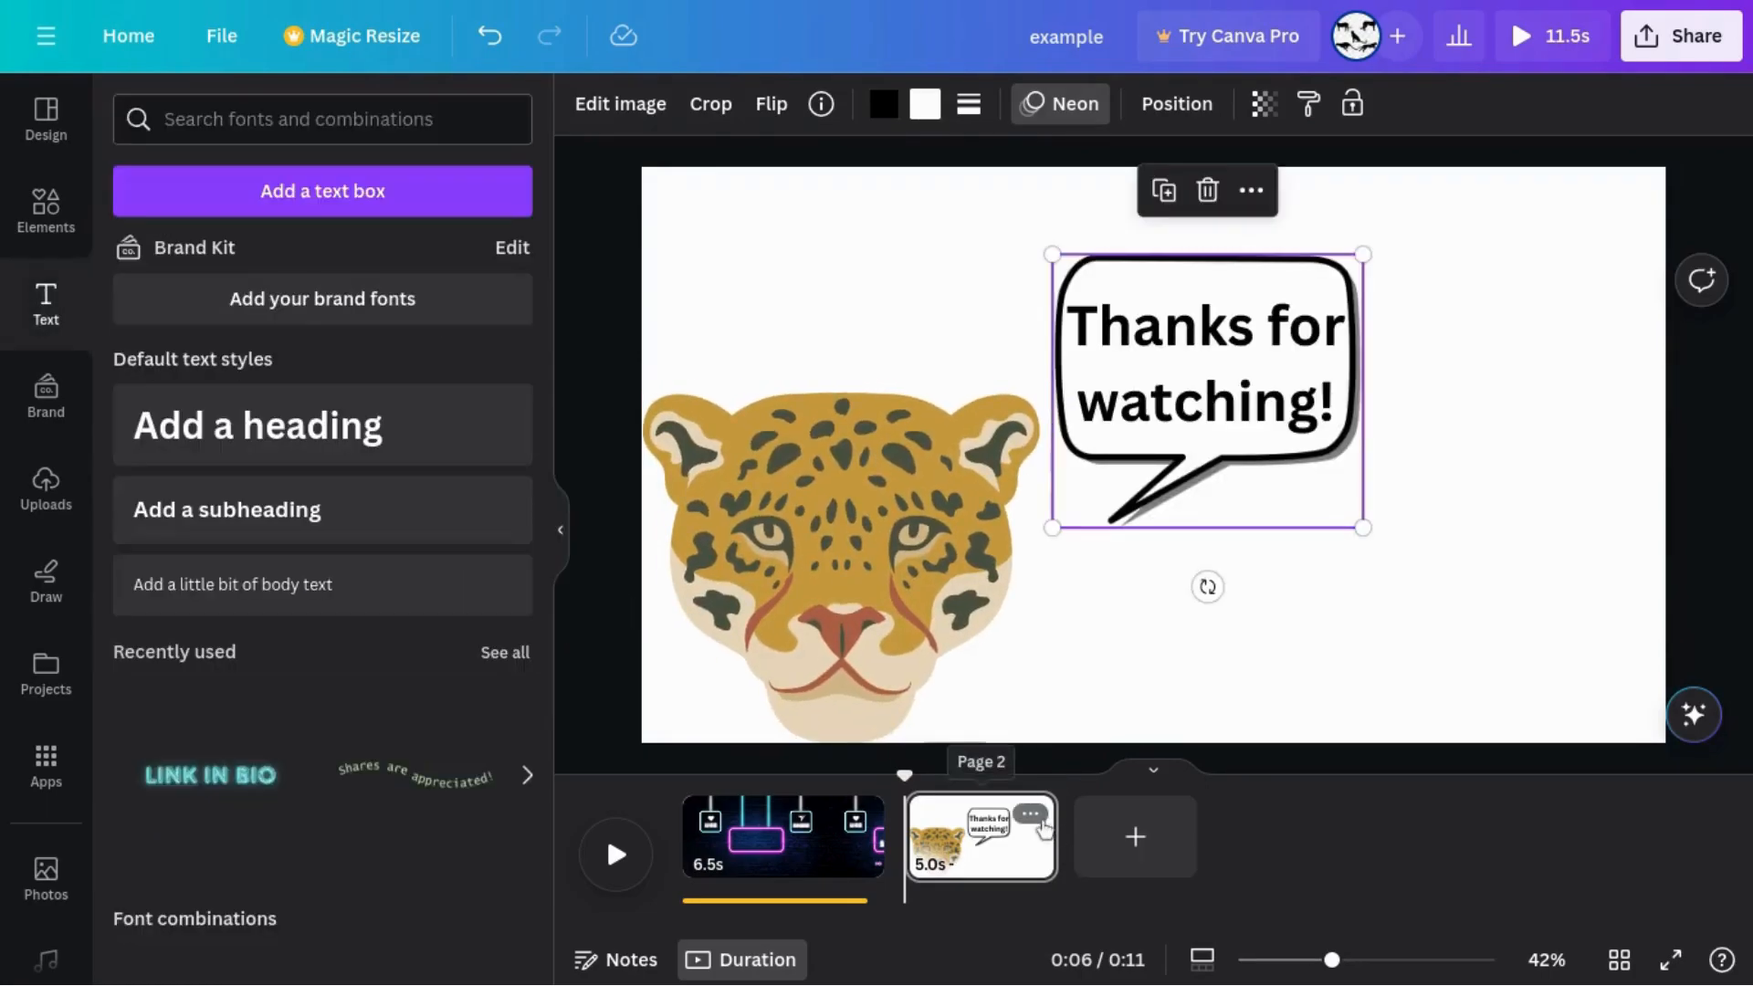
# Duplicate the "Thanks for watching!" jaguar page and replace the copy's heading with "Like and subscribe, roar!"
pyautogui.click(1041, 824)
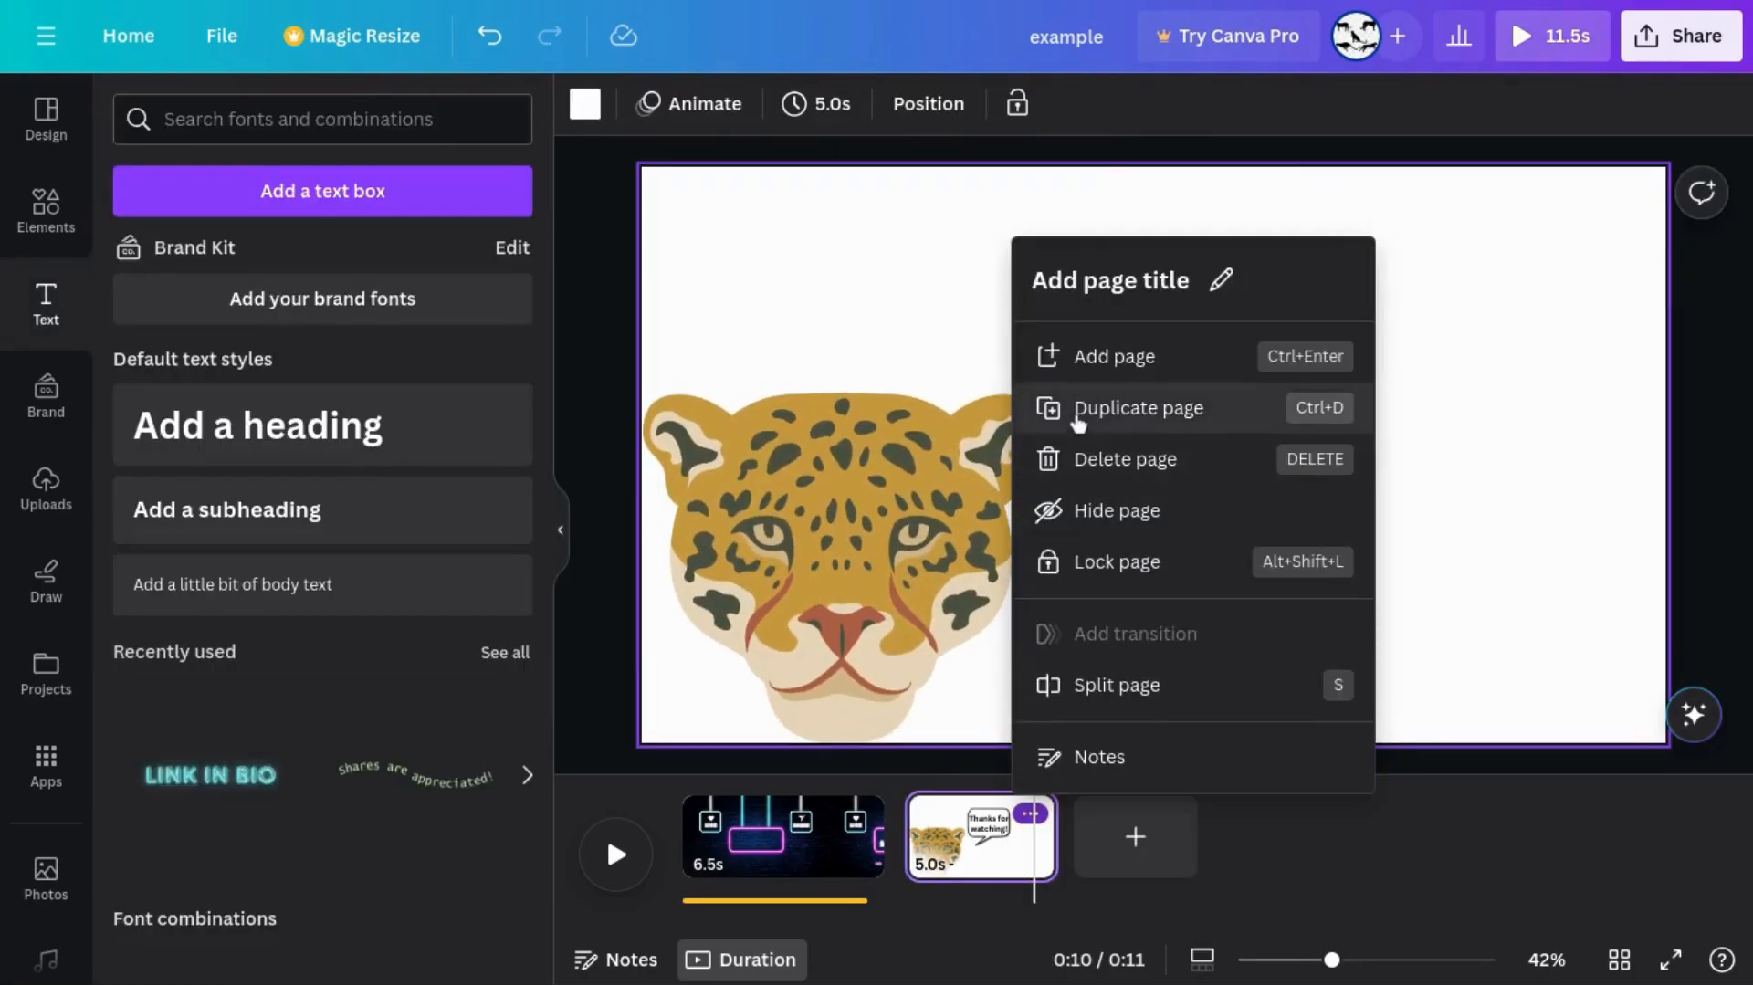
pyautogui.click(1100, 408)
pyautogui.click(1154, 399)
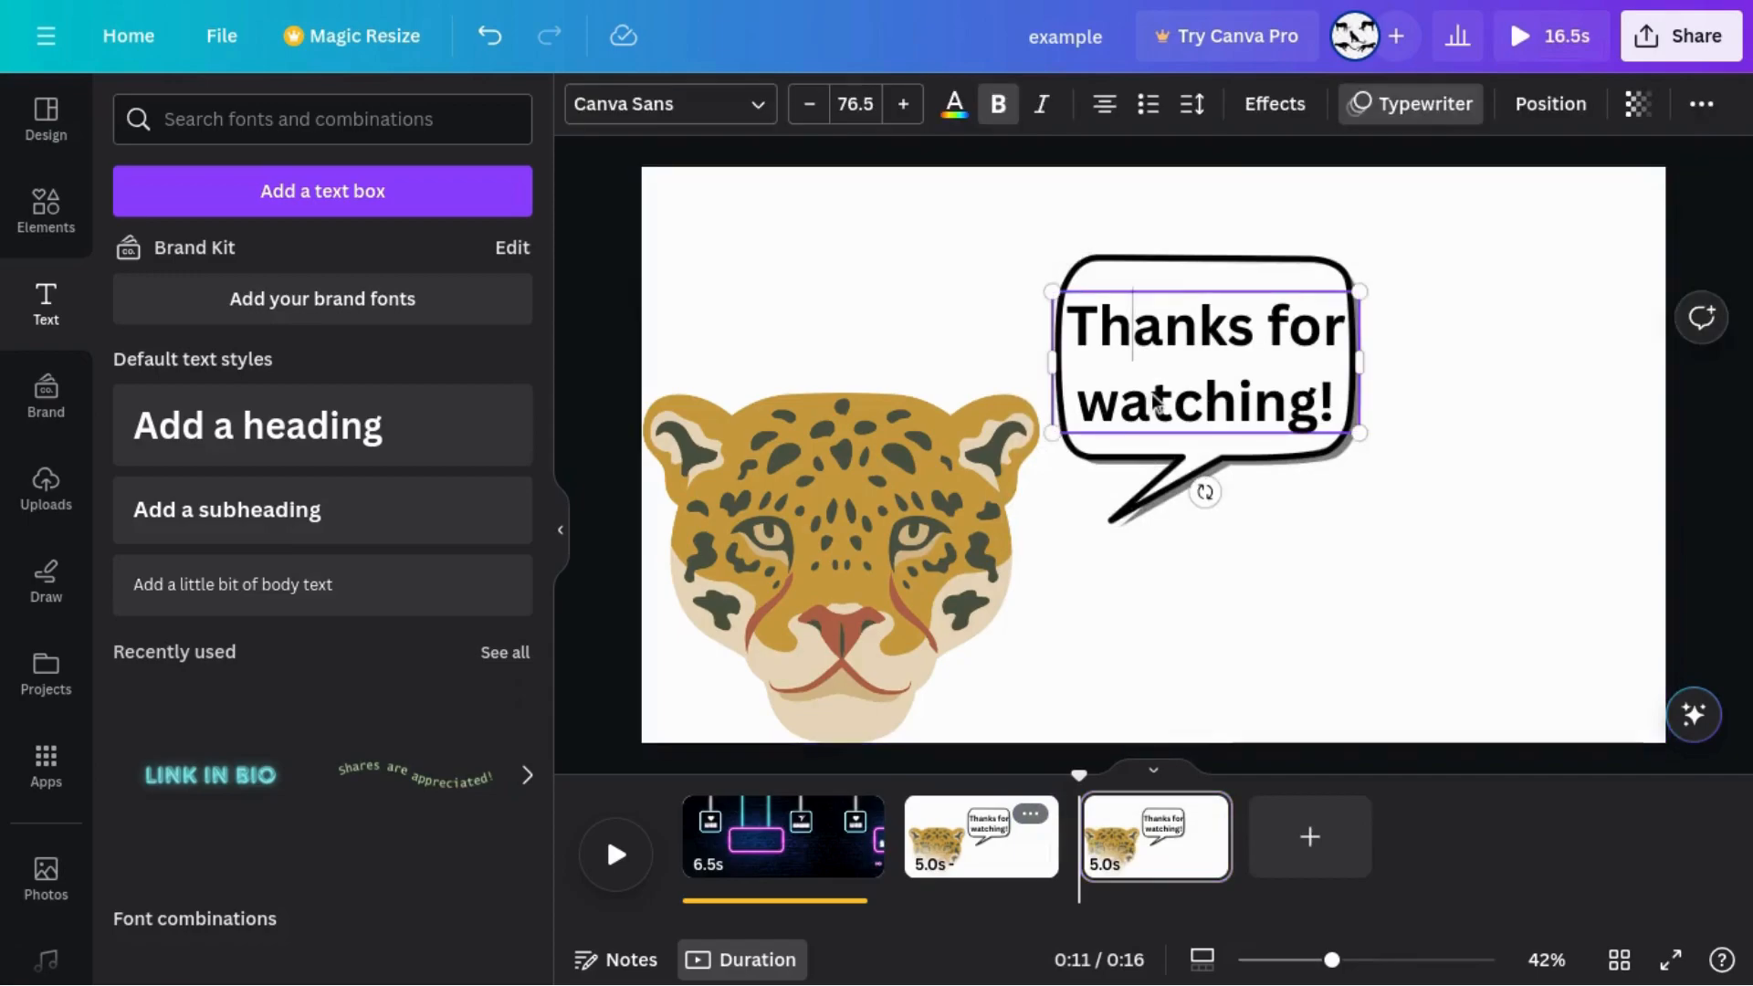
pyautogui.moveTo(1135, 402); pyautogui.dragTo(1068, 321)
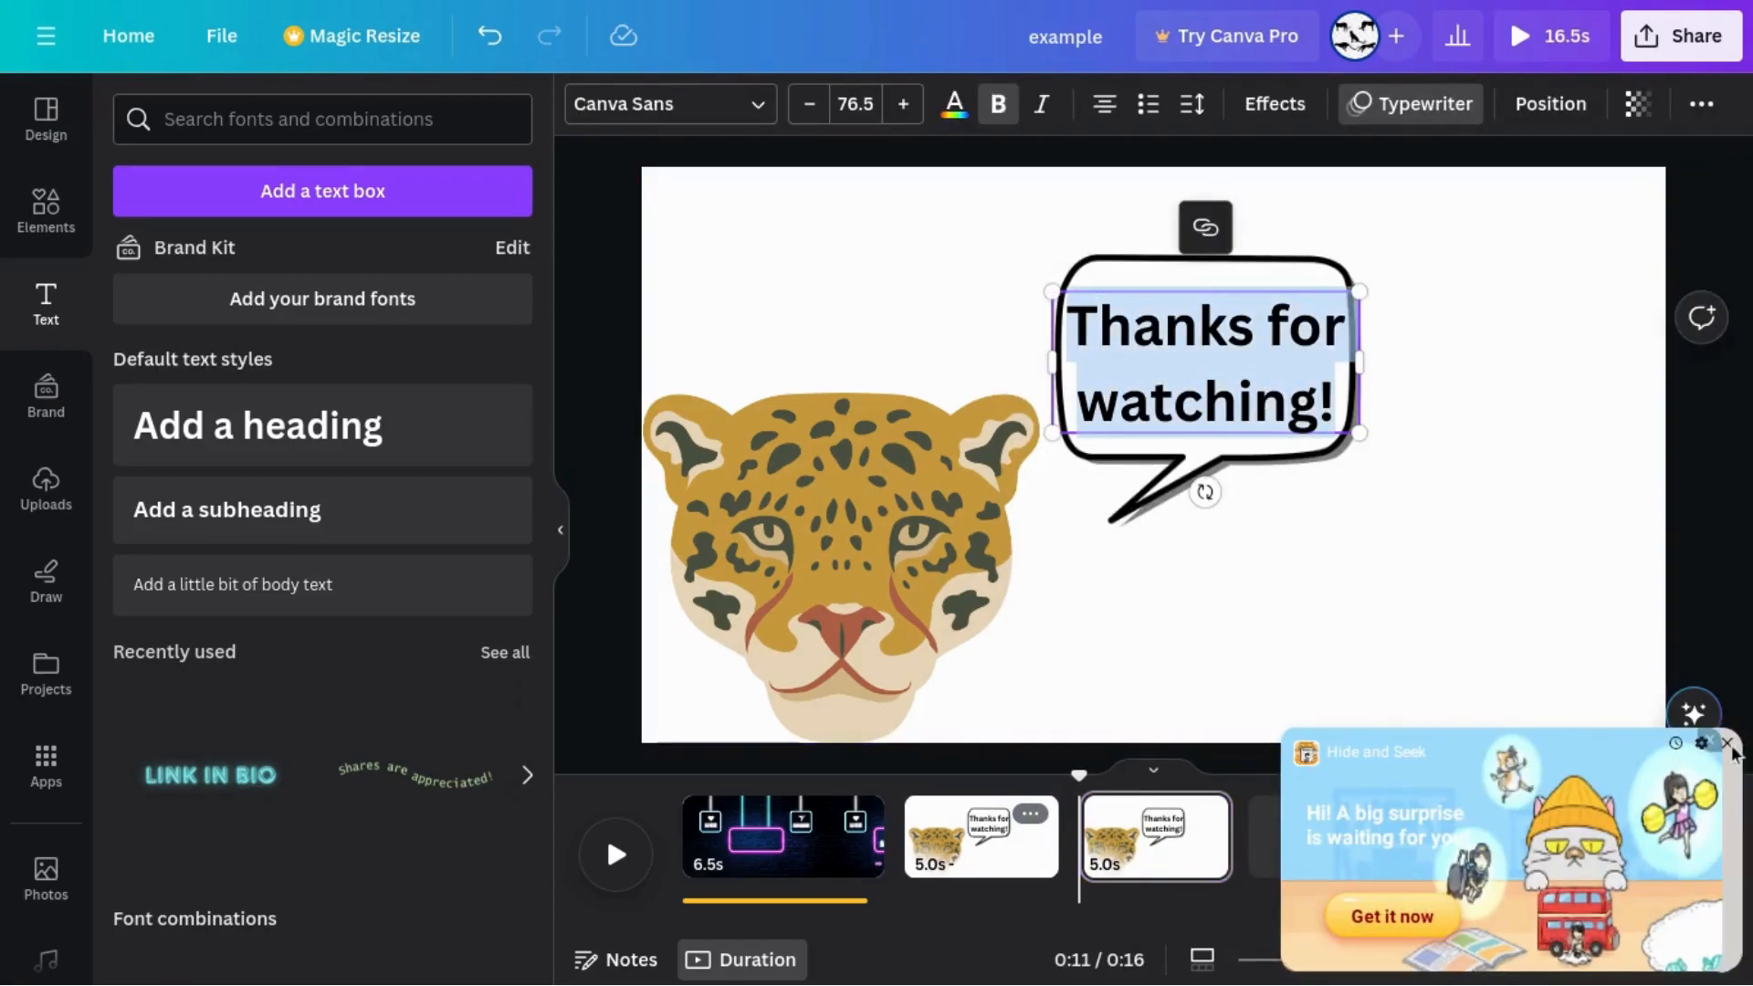
pyautogui.click(1726, 743)
pyautogui.click(1325, 396)
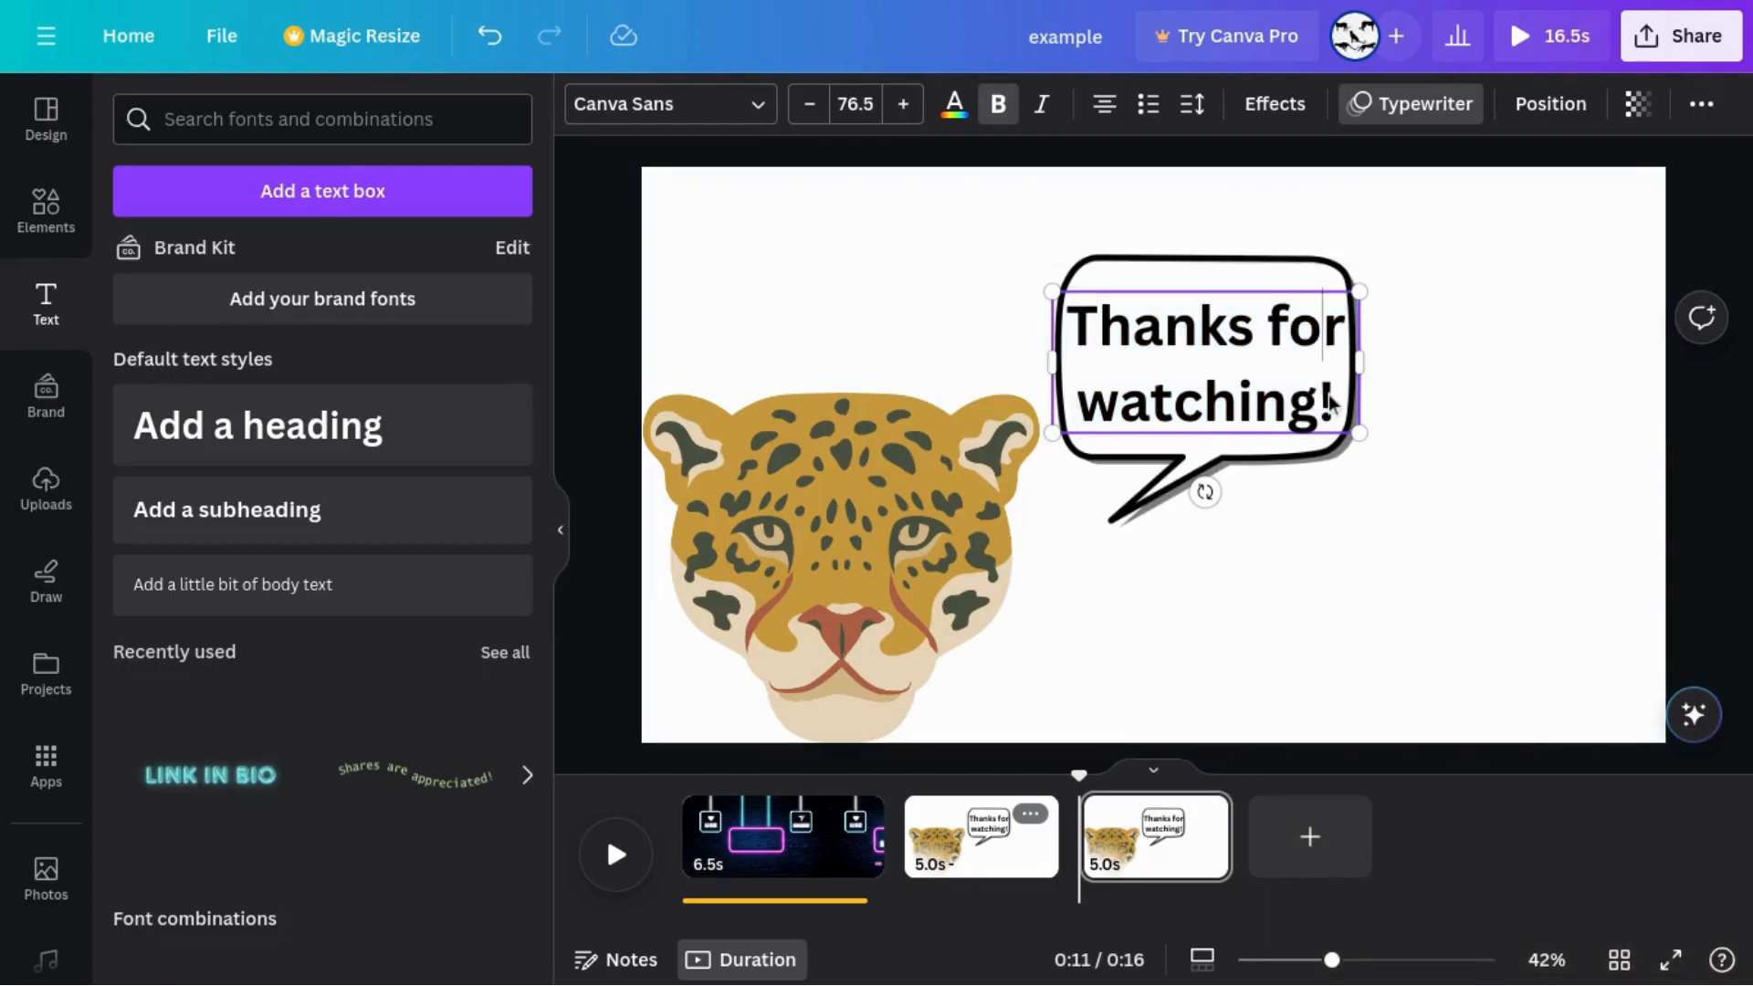
pyautogui.press('BackSpace')
pyautogui.press('BackSpace')
pyautogui.press('BackSpace')
pyautogui.press('BackSpace')
pyautogui.press('BackSpace')
pyautogui.press('BackSpace')
pyautogui.press('BackSpace')
pyautogui.press('BackSpace')
pyautogui.press('BackSpace')
pyautogui.press('BackSpace')
pyautogui.press('BackSpace')
pyautogui.press('BackSpace')
pyautogui.press('BackSpace')
pyautogui.press('BackSpace')
pyautogui.press('BackSpace')
pyautogui.press('BackSpace')
pyautogui.press('BackSpace')
pyautogui.press('BackSpace')
pyautogui.press('BackSpace')
pyautogui.press('BackSpace')
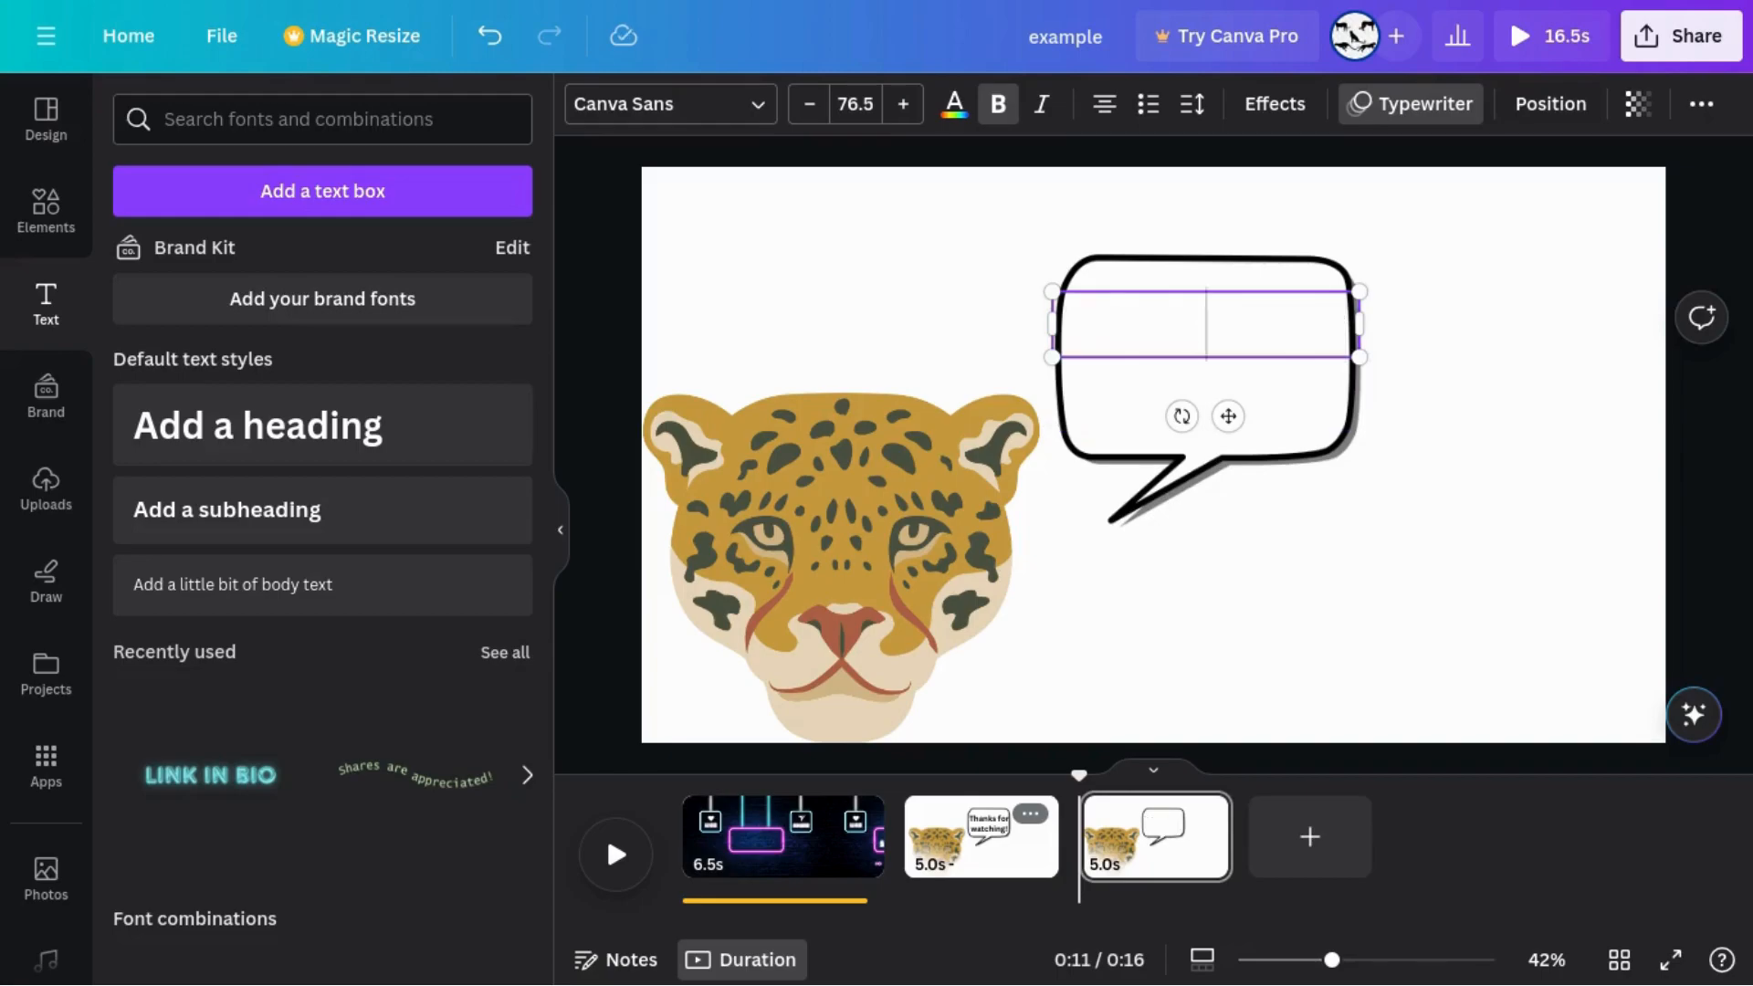
pyautogui.write('Like ')
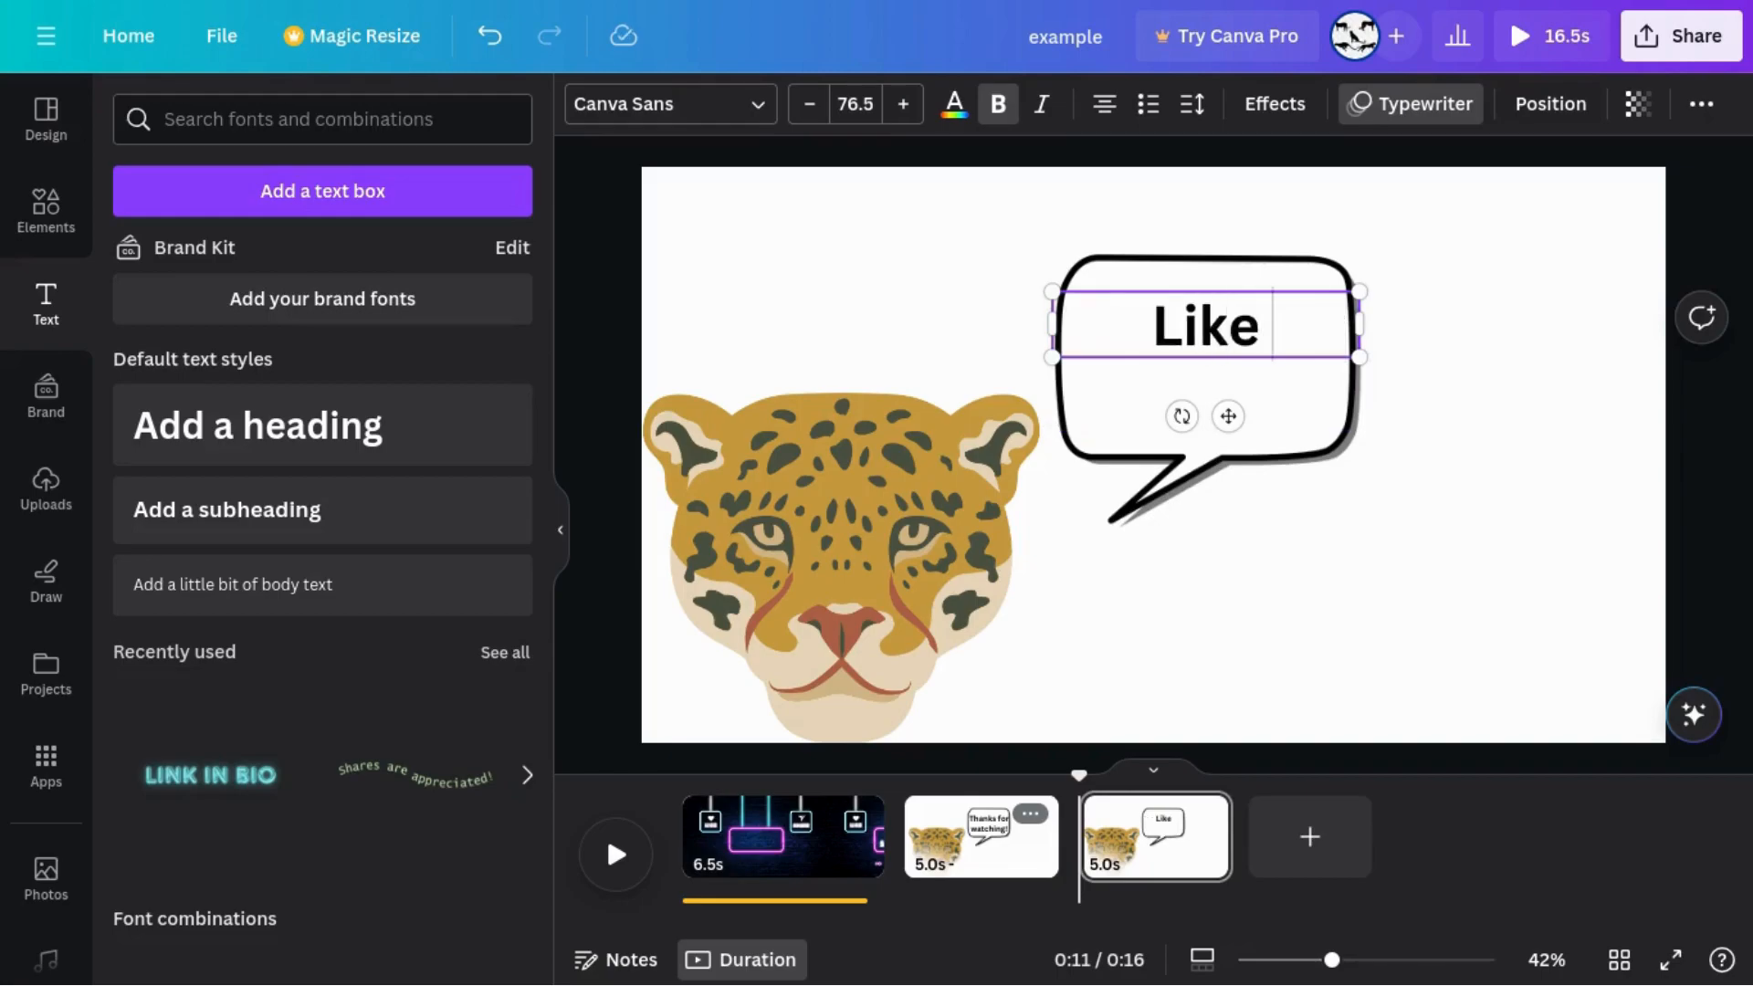
pyautogui.write('and subscribe')
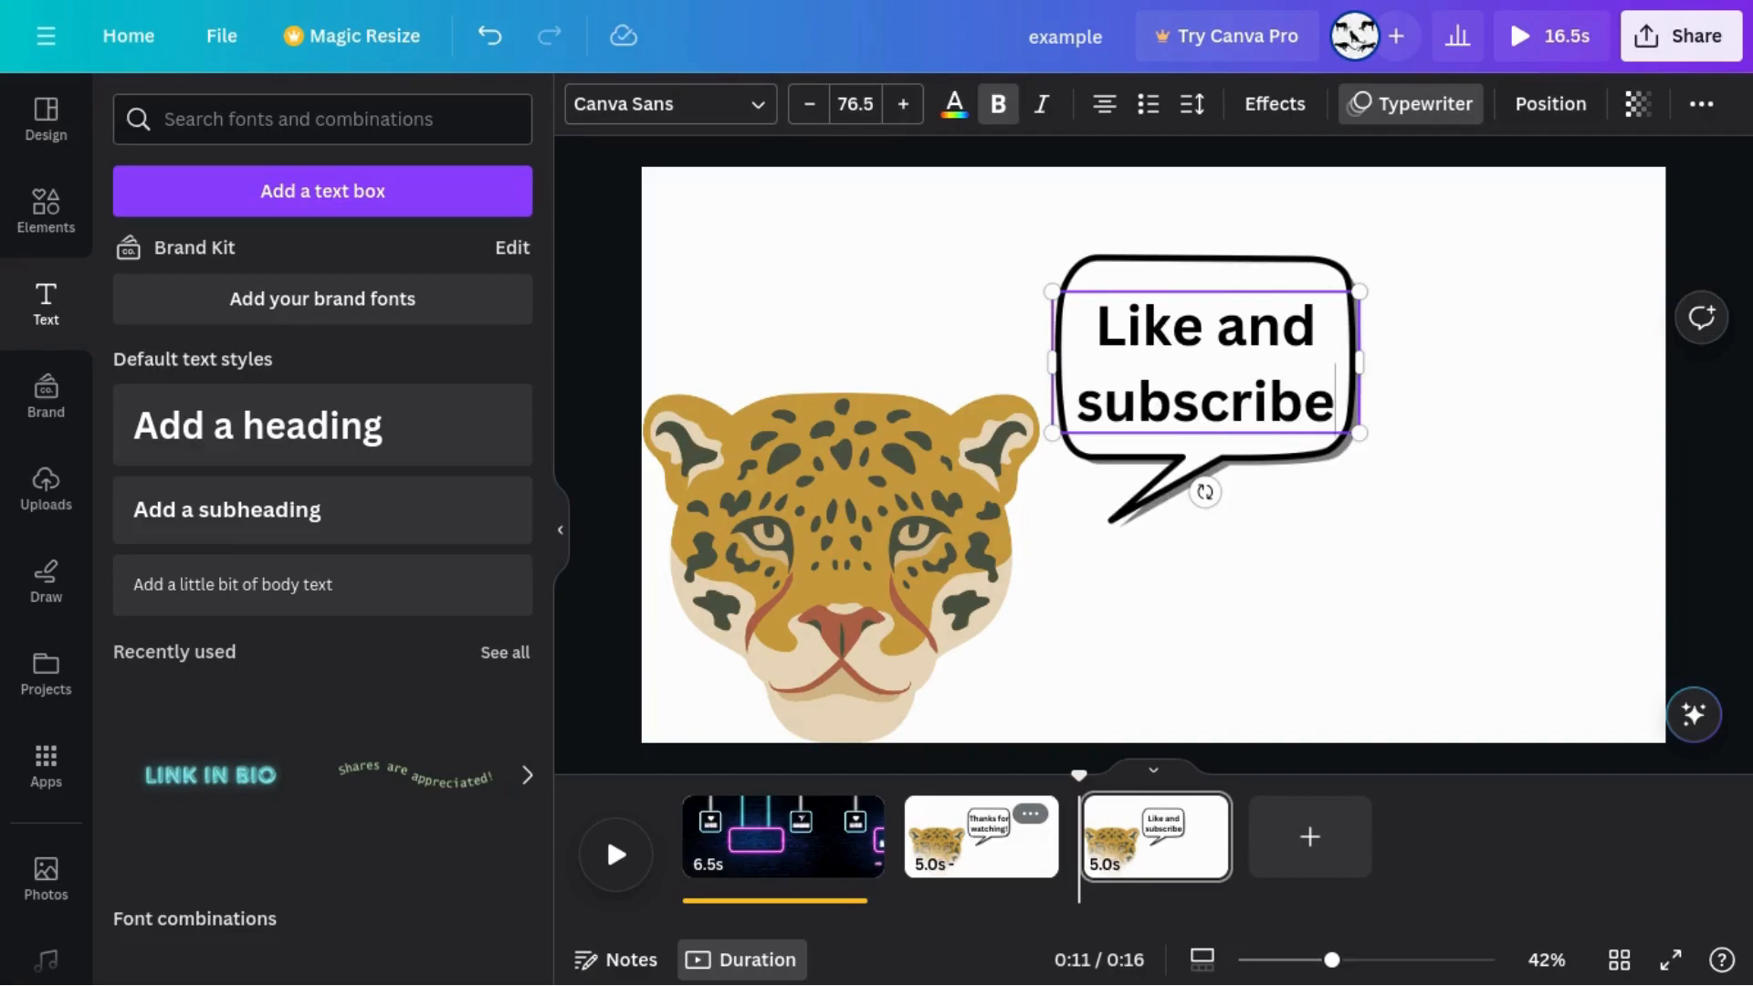
pyautogui.write(', roar!')
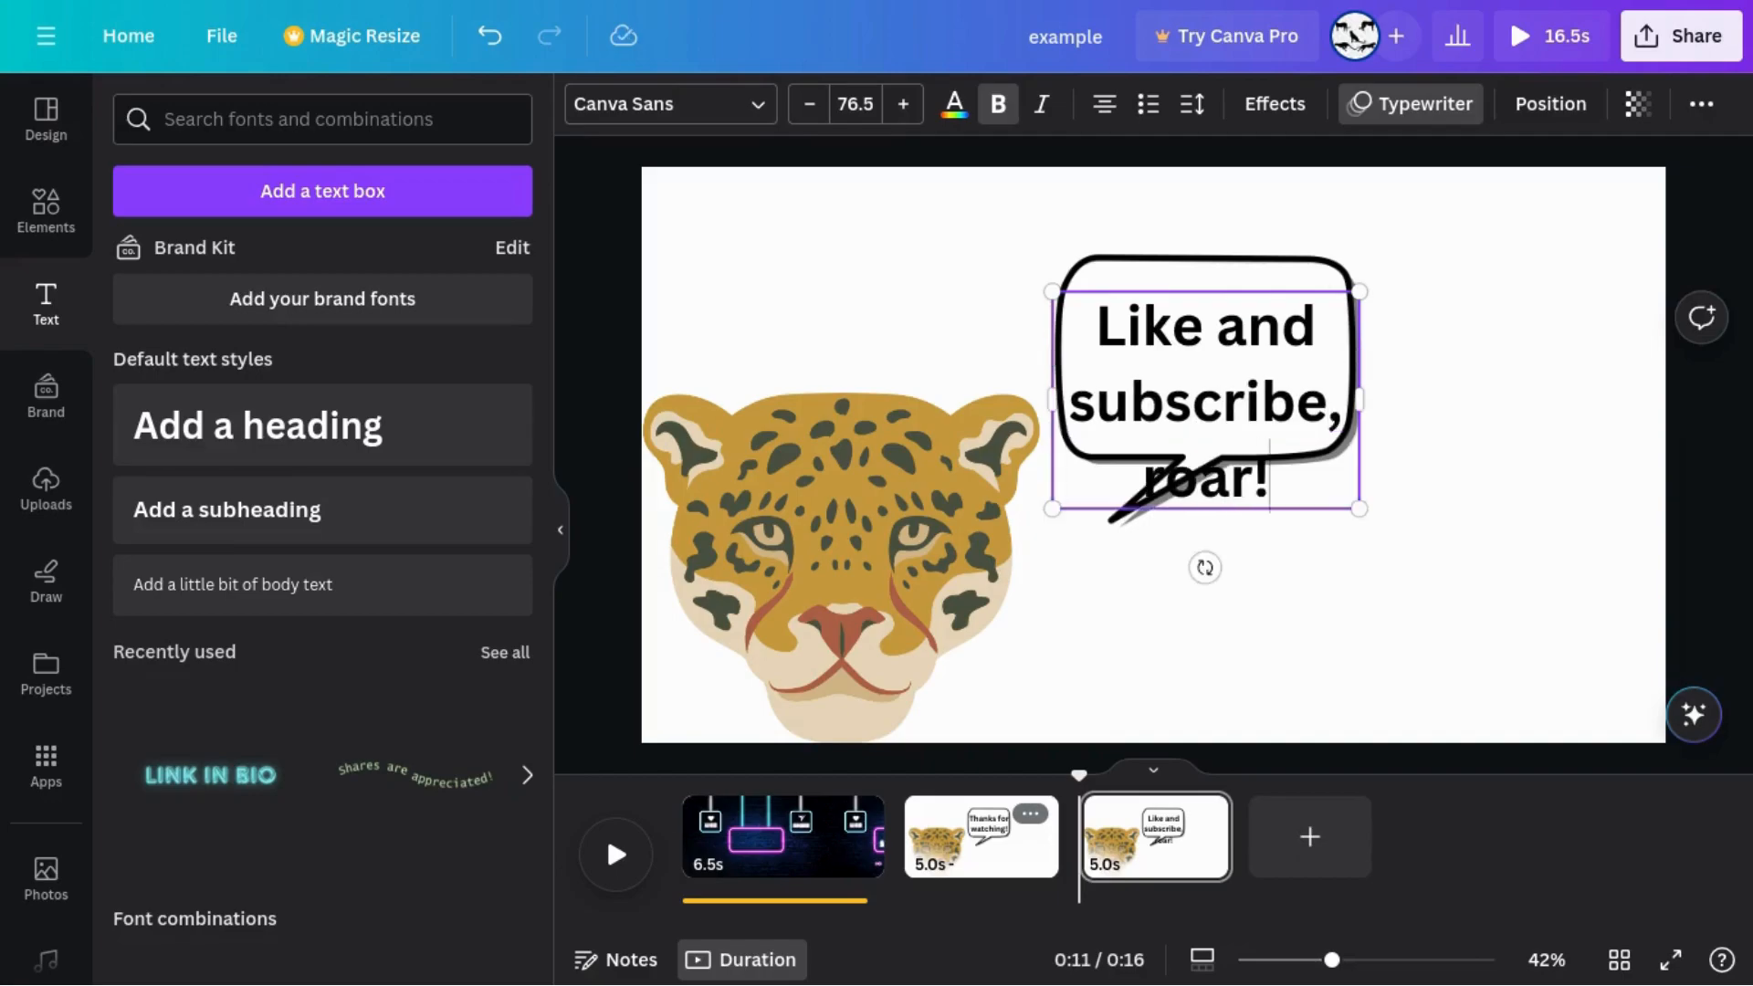
# Scale the new heading to font size 56.9, wrap it onto three lines and centre it inside the speech bubble
pyautogui.click(966, 365)
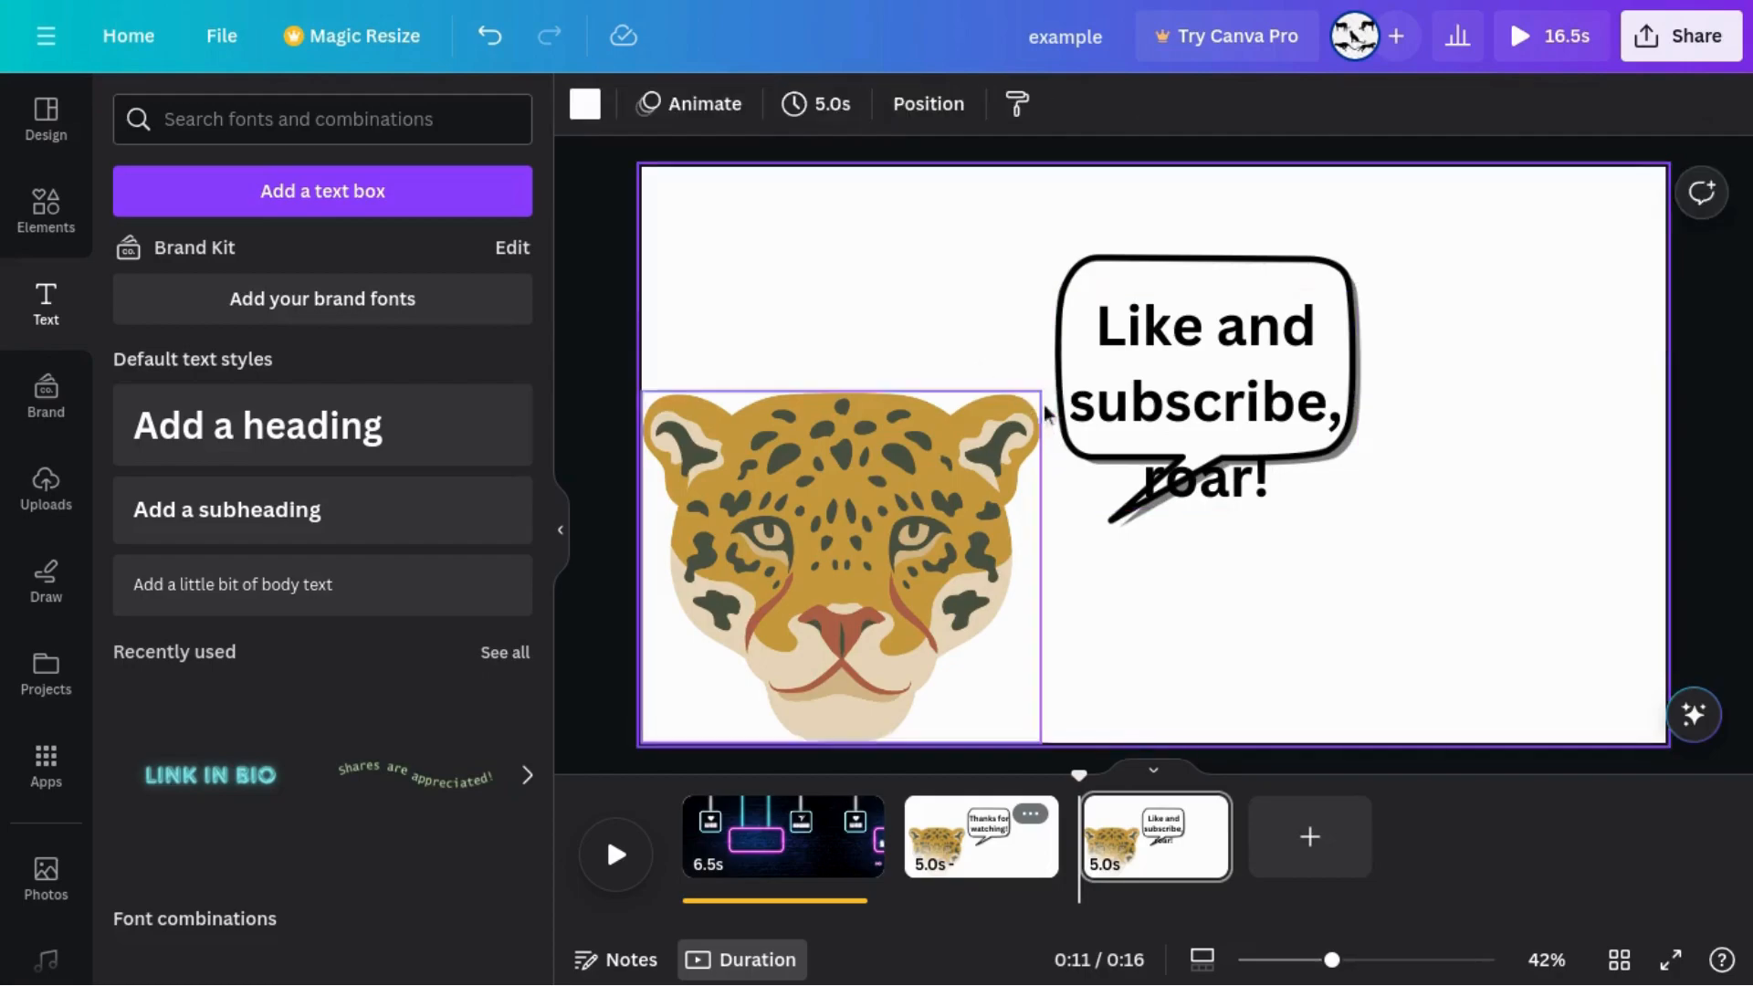
pyautogui.click(1057, 399)
pyautogui.moveTo(1050, 399); pyautogui.dragTo(929, 391)
pyautogui.moveTo(929, 291); pyautogui.dragTo(1040, 328)
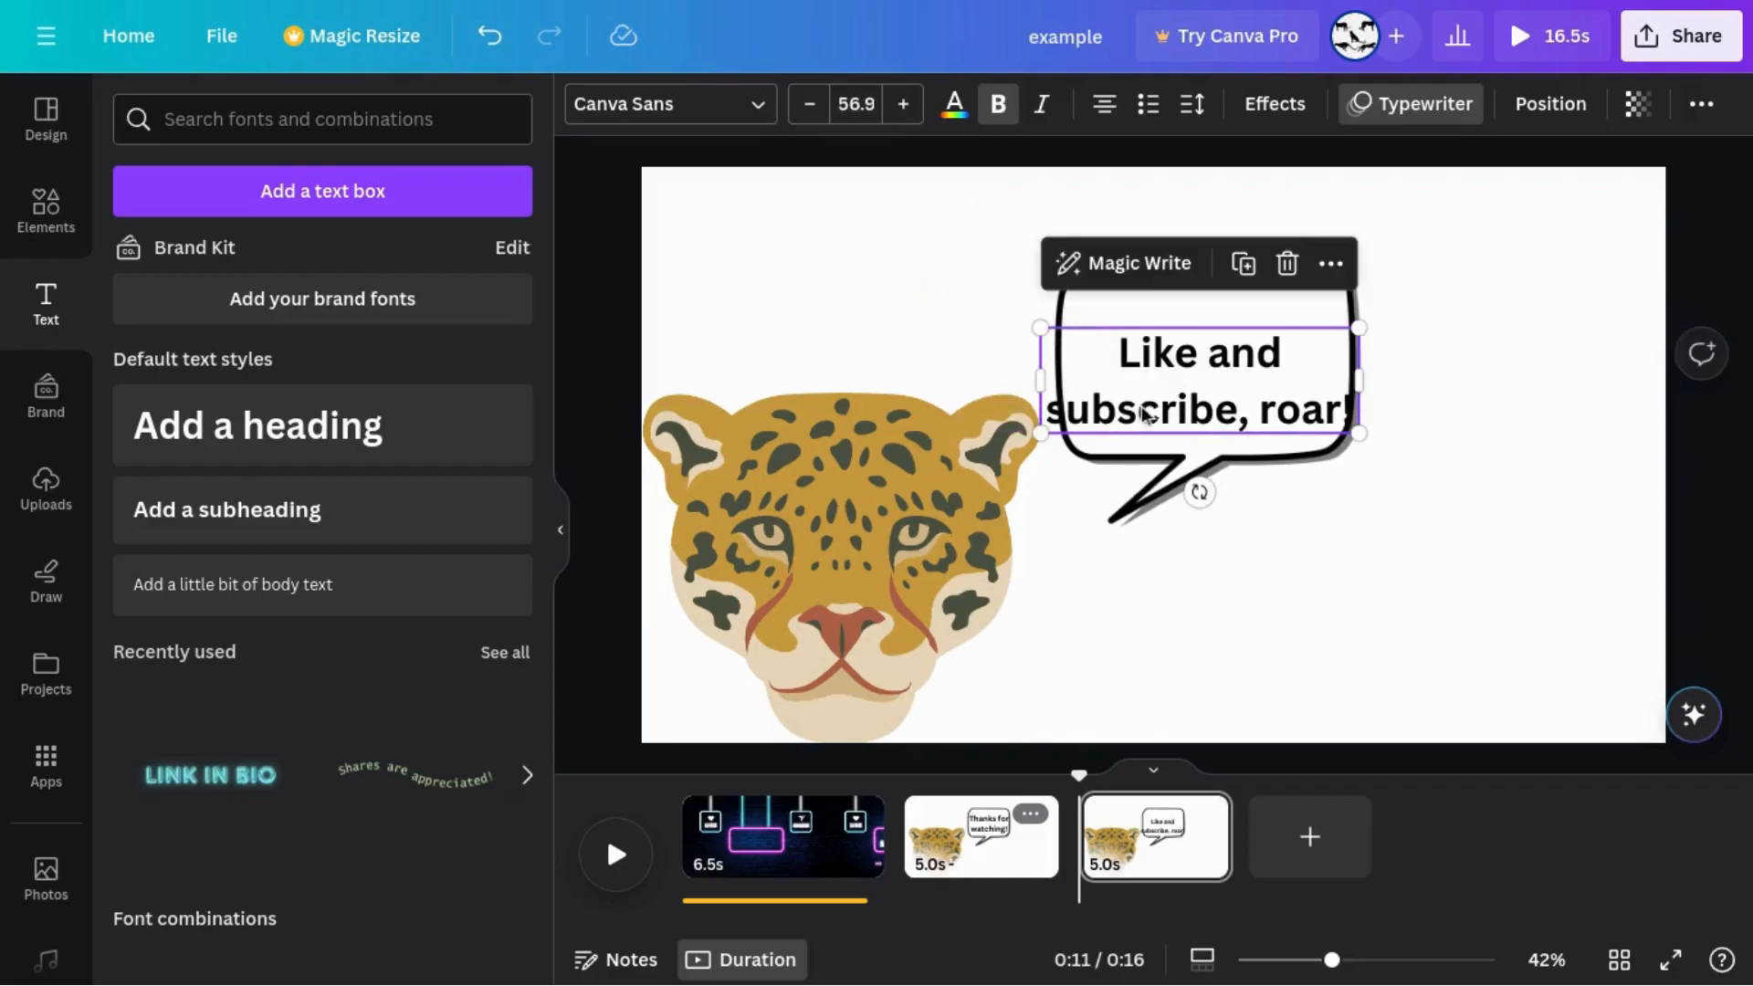
pyautogui.moveTo(1150, 388); pyautogui.dragTo(1158, 365)
pyautogui.click(1053, 360)
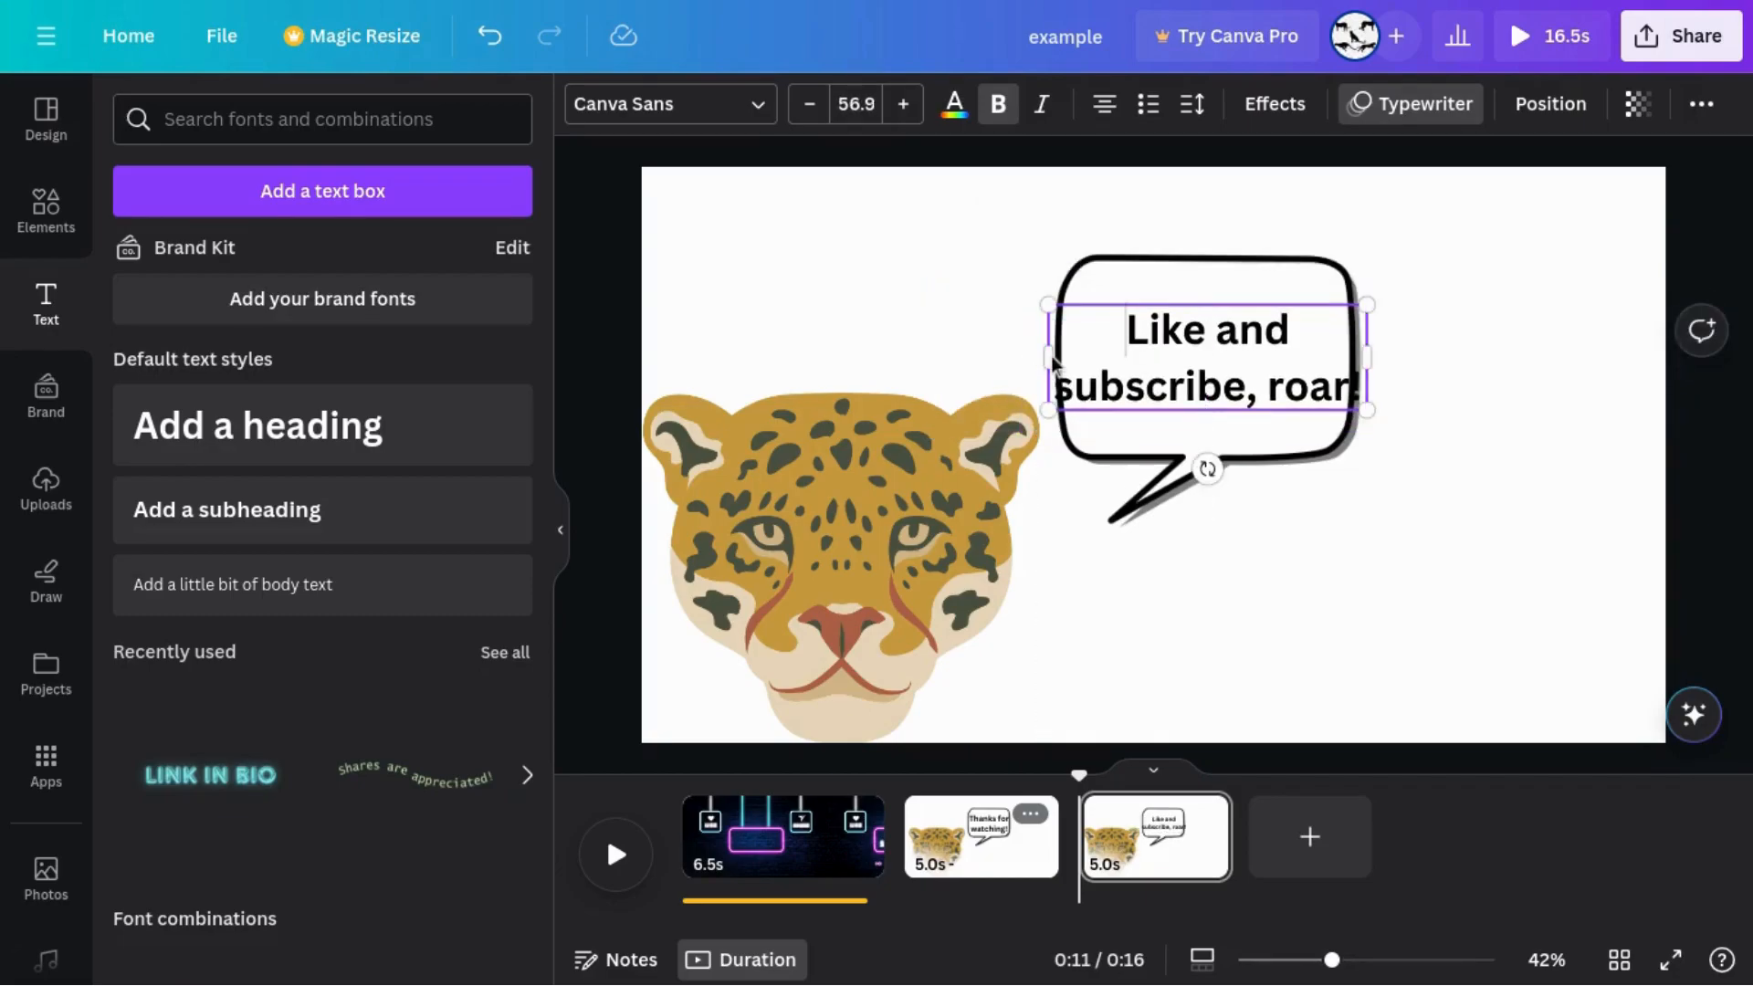
pyautogui.moveTo(1046, 354); pyautogui.dragTo(1119, 382)
pyautogui.click(1375, 380)
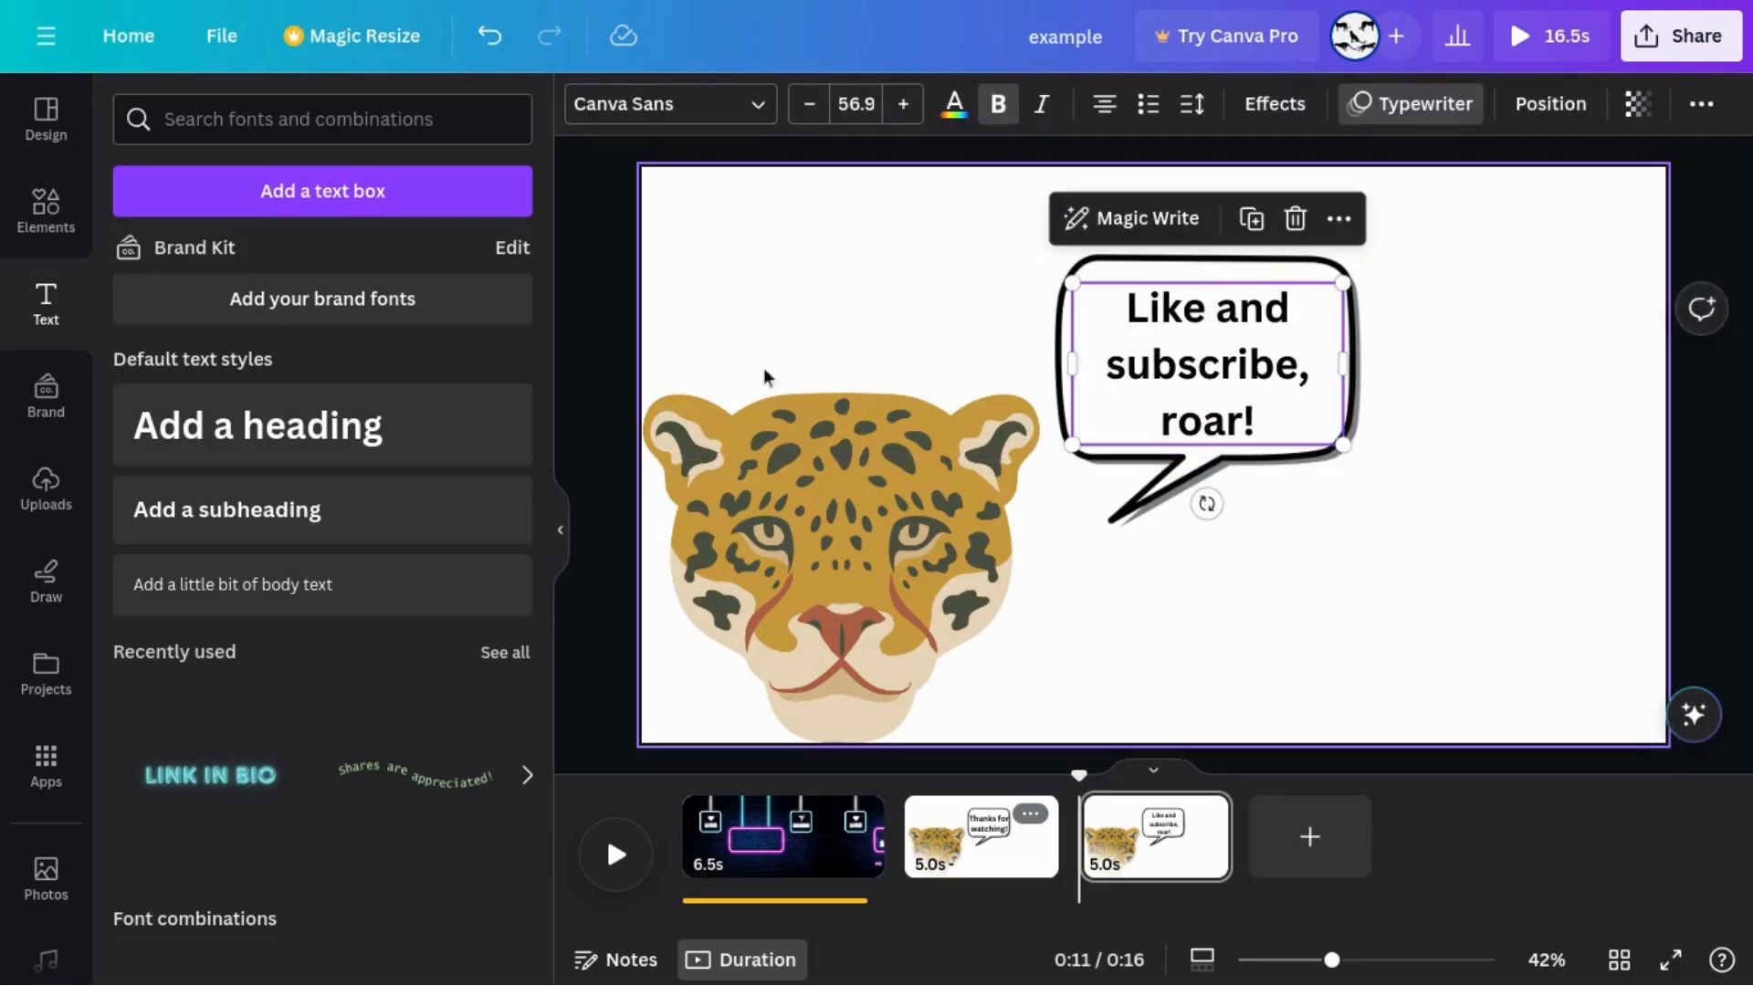
pyautogui.click(615, 372)
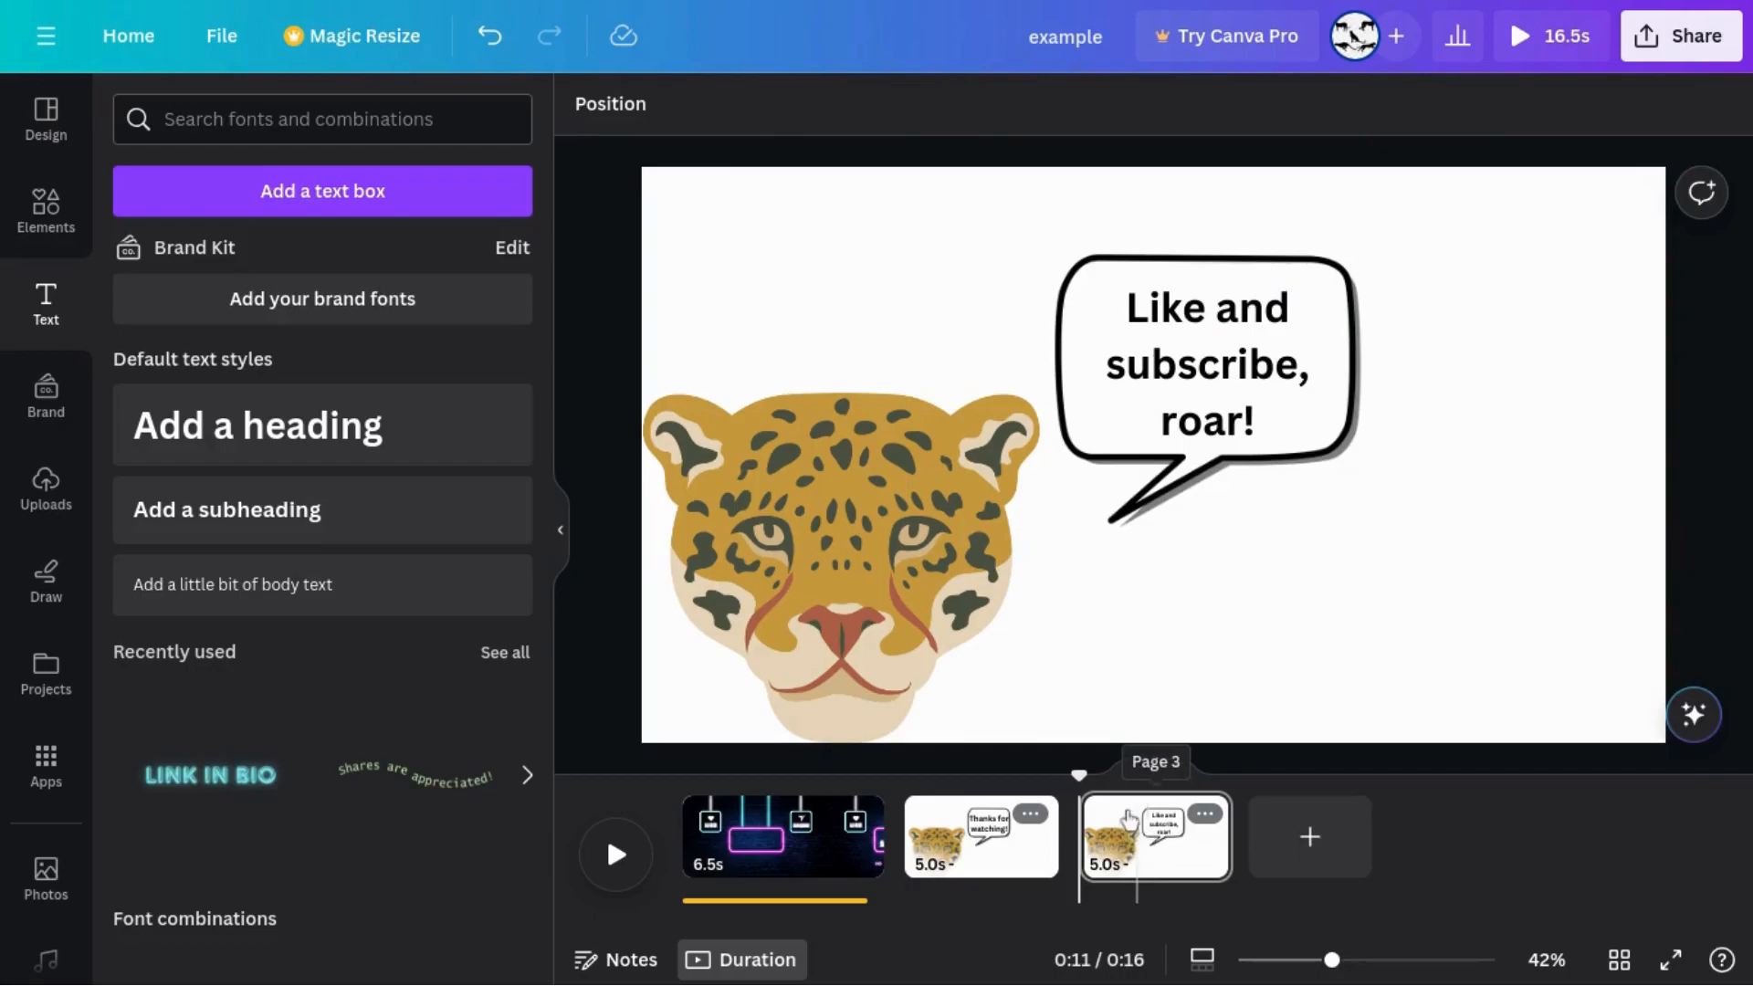
# Remove the Pop animation from the jaguar head on the "Like and subscribe, roar!" page
pyautogui.click(893, 522)
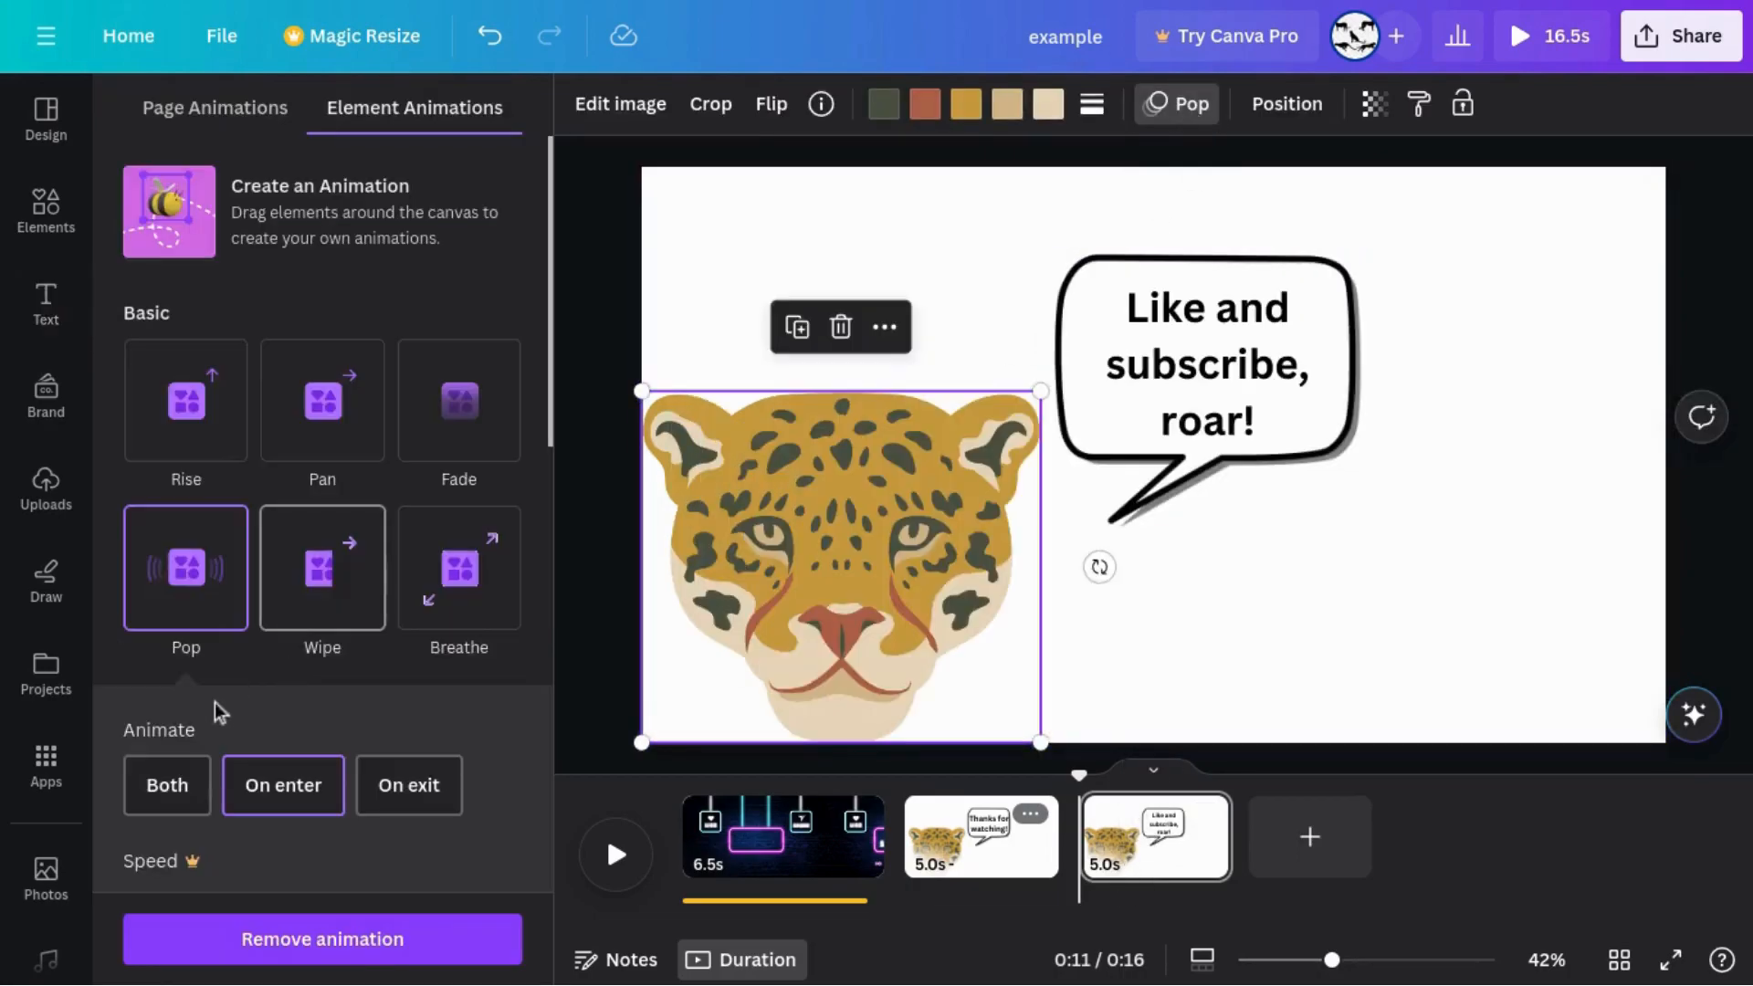
pyautogui.click(322, 938)
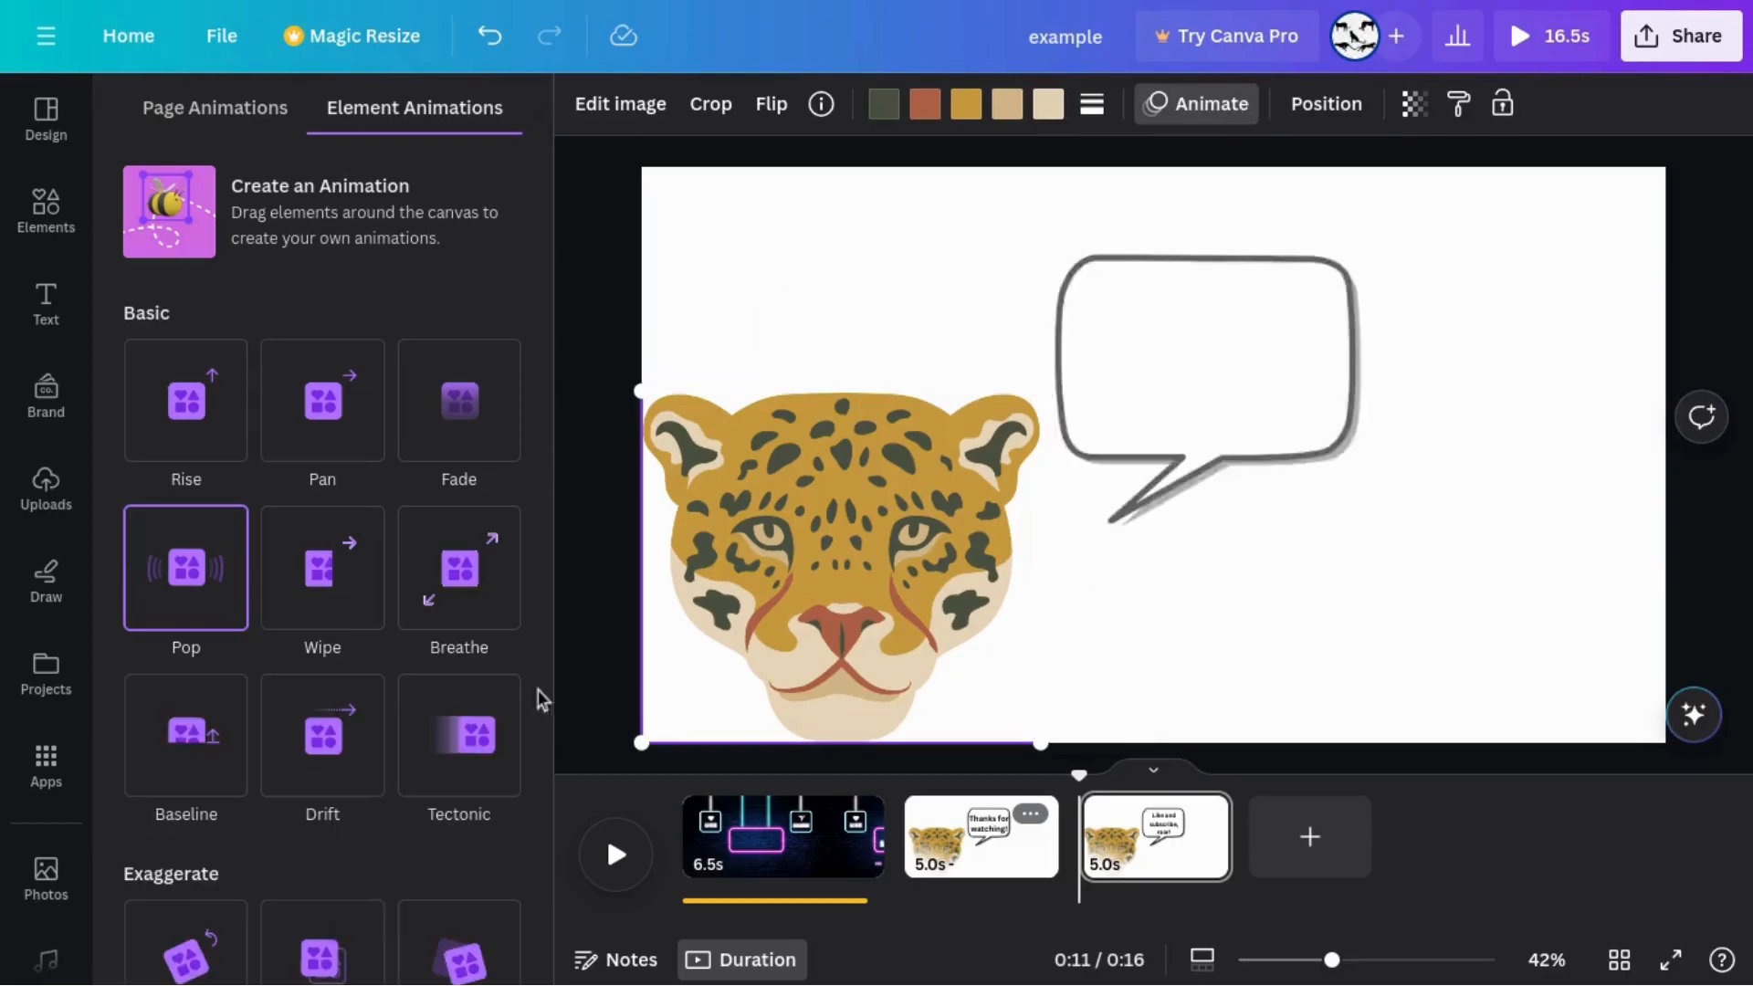
pyautogui.moveTo(1080, 778); pyautogui.dragTo(893, 822)
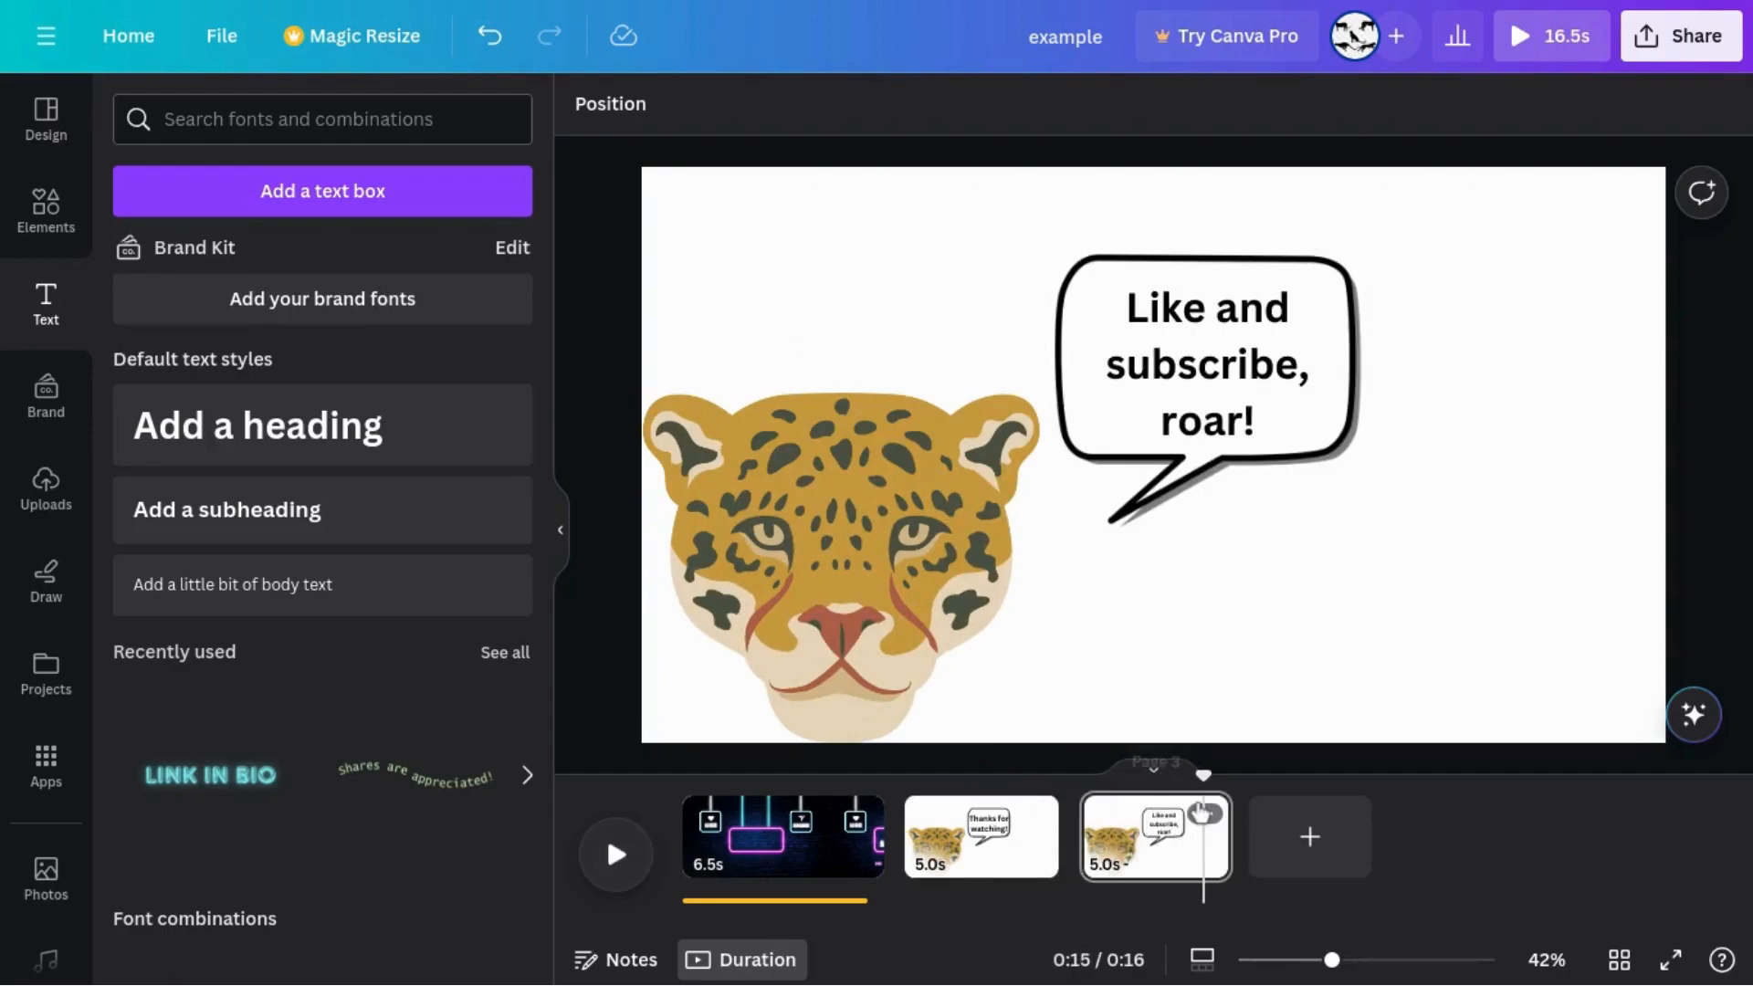
# Add the Tech Intro Music track at the start of the "Thanks for watching!" page and play back the jaguar pages
pyautogui.moveTo(1204, 777); pyautogui.dragTo(904, 774)
pyautogui.scroll(-3, 30, 611)
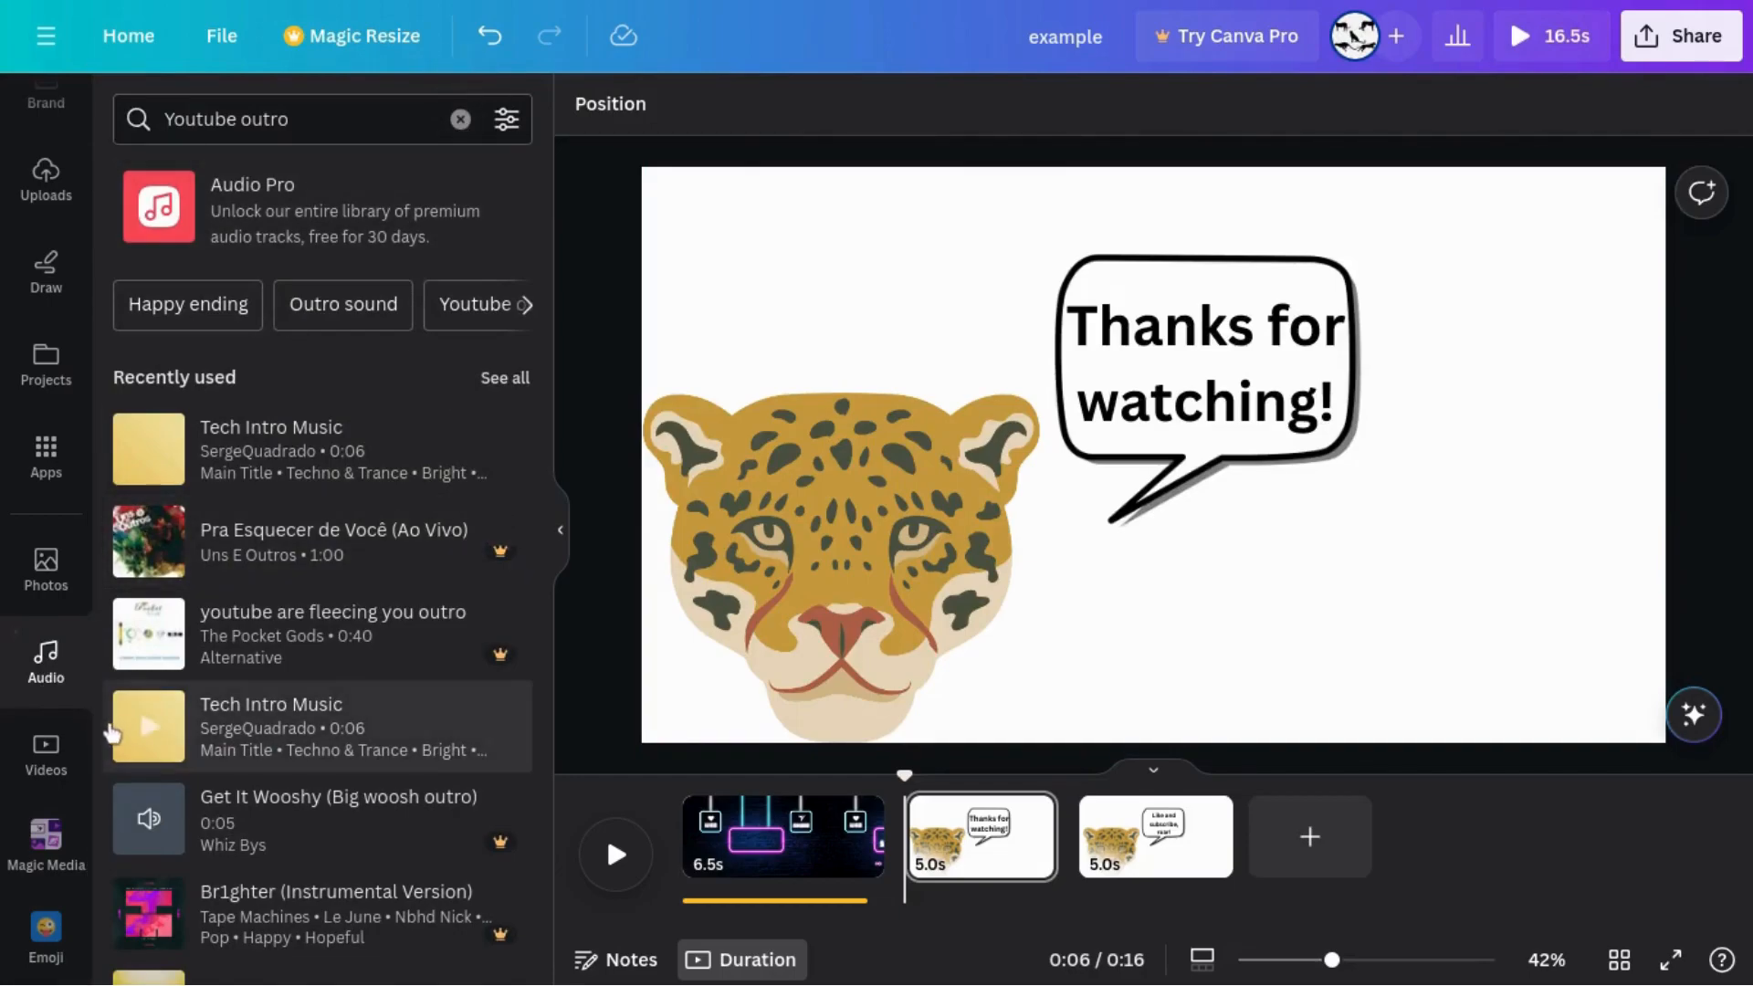
pyautogui.click(239, 733)
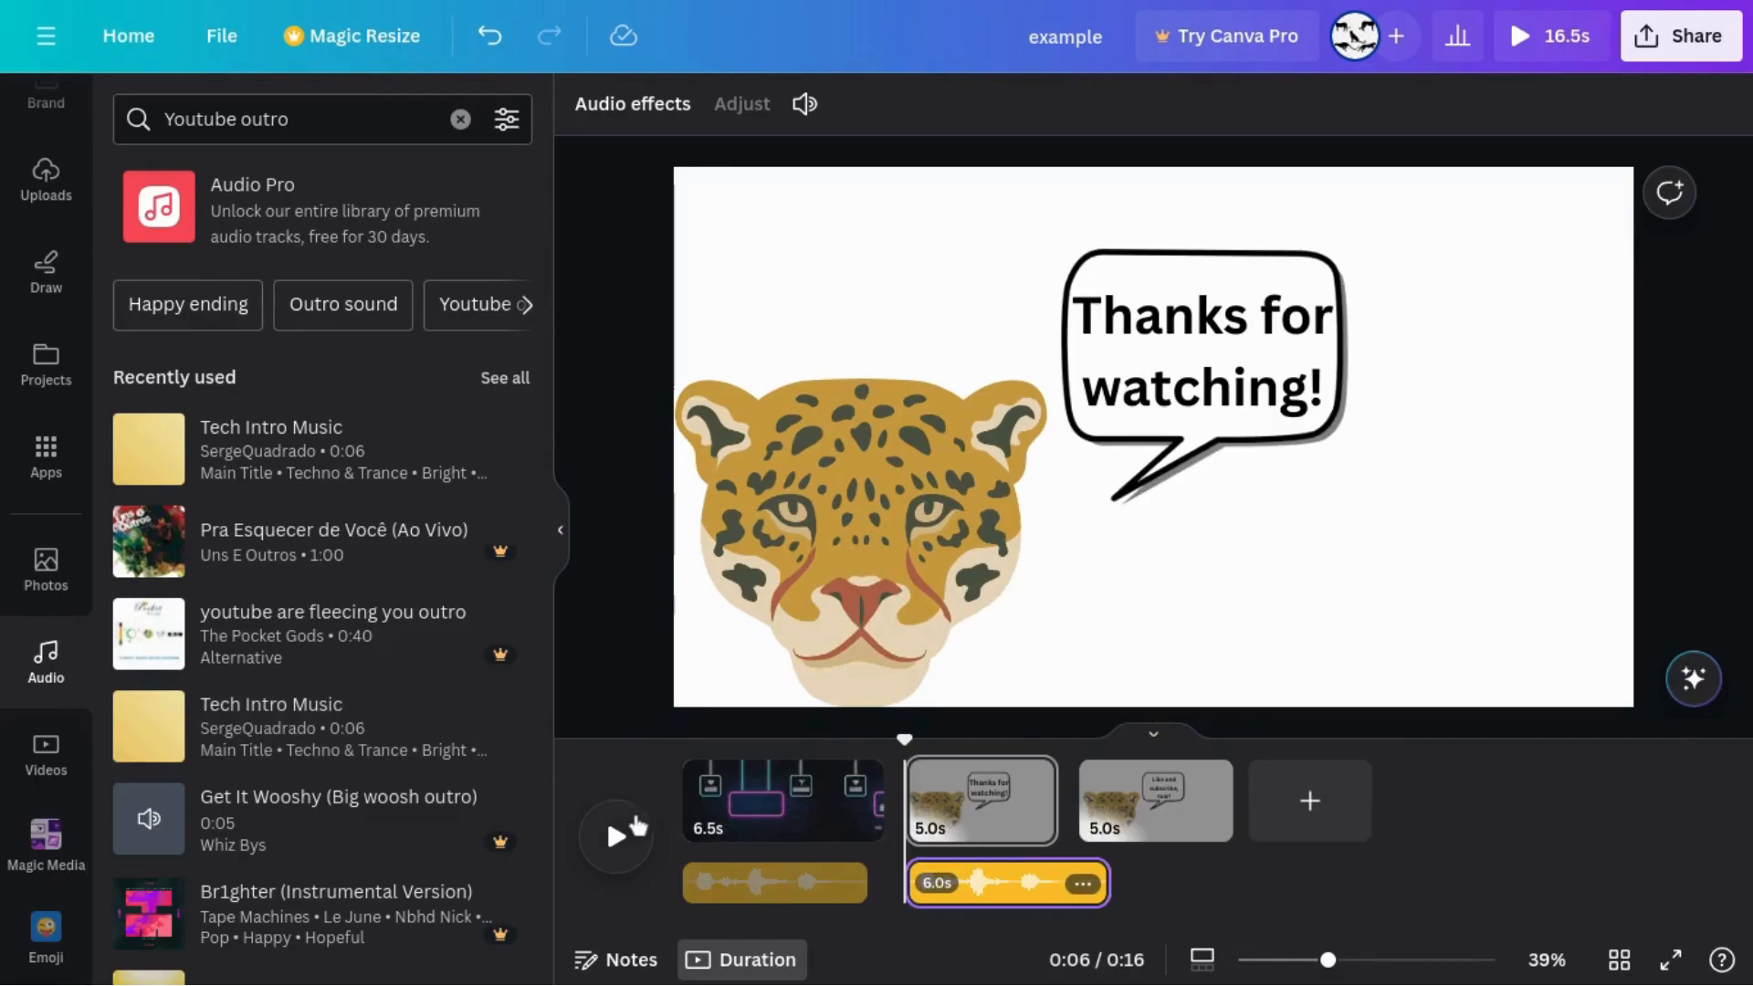
pyautogui.click(618, 835)
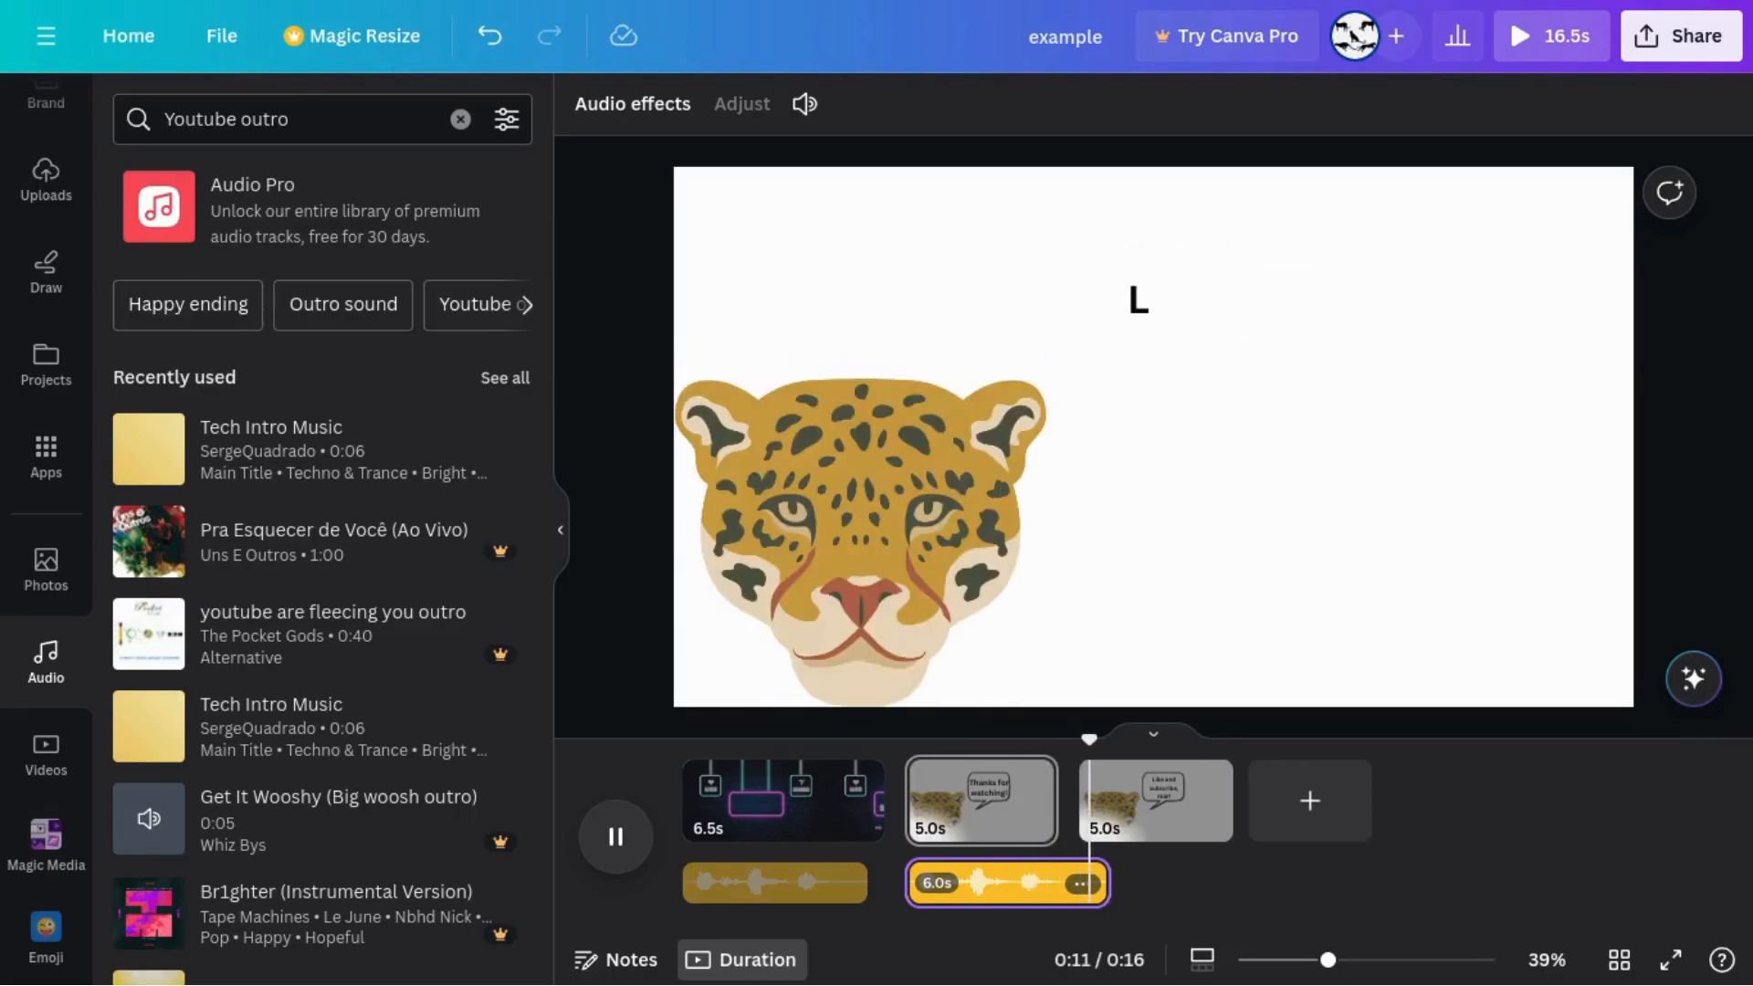
pyautogui.press('space')
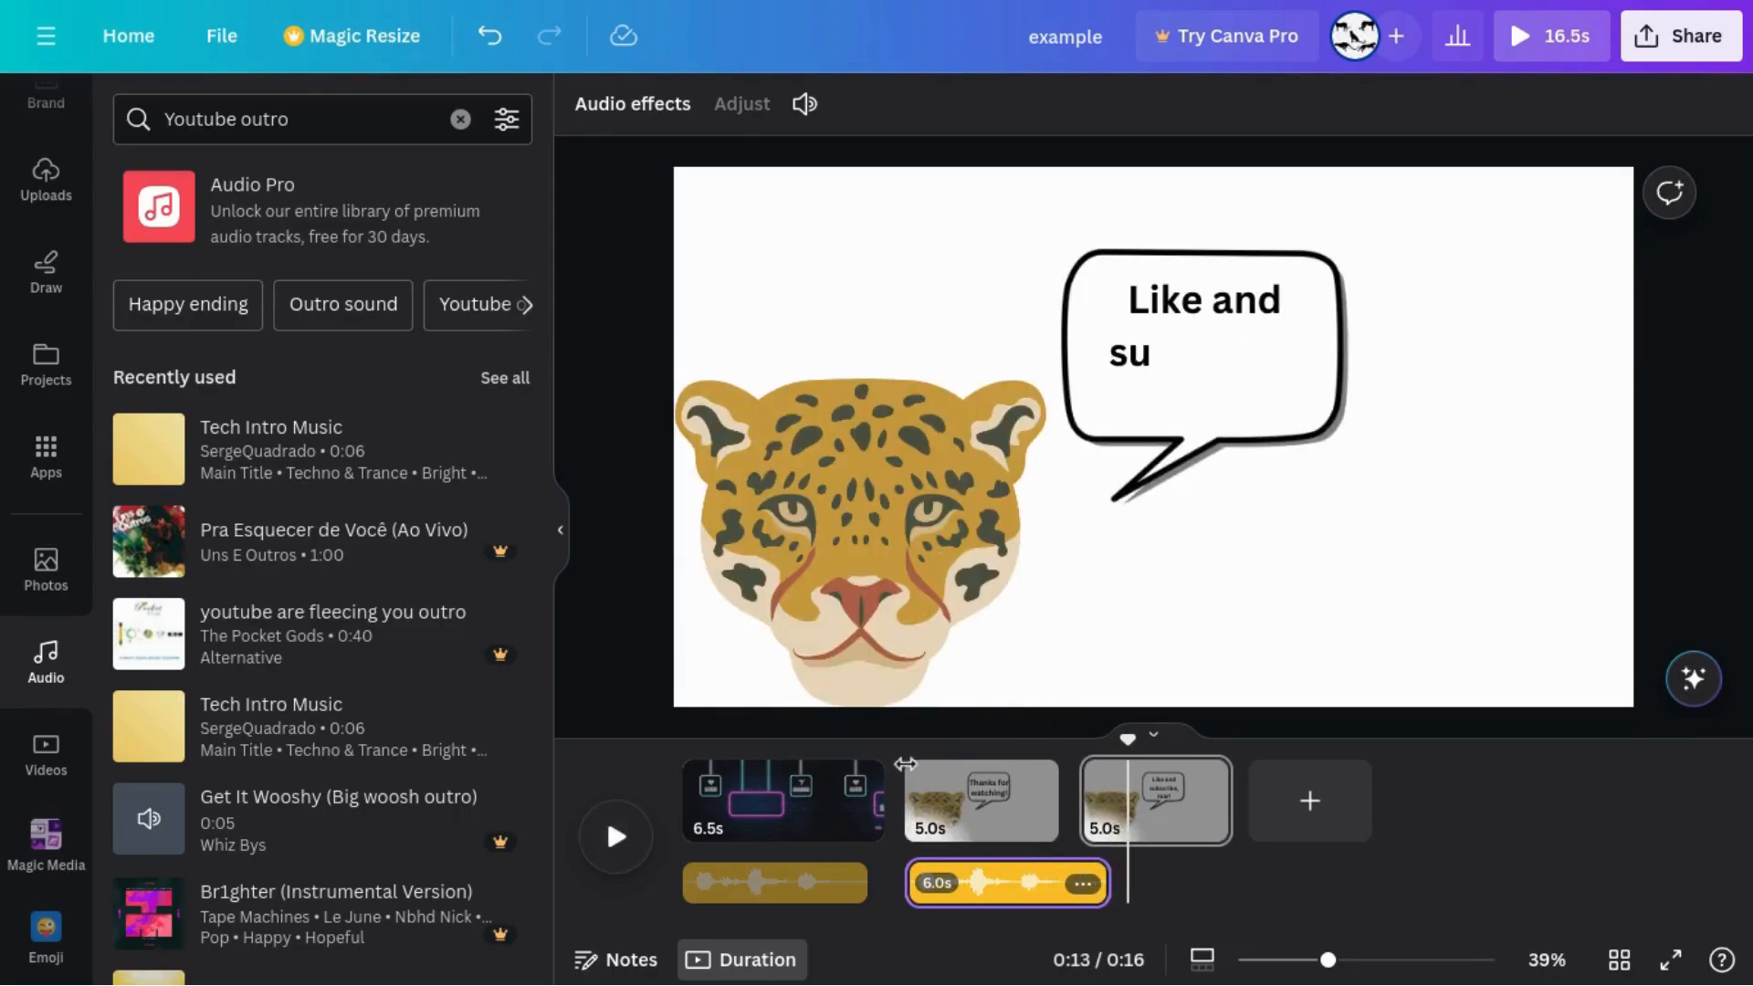
# Set the jaguar head's Pop animation on the "Thanks for watching!" page to run on enter only
pyautogui.click(978, 805)
pyautogui.click(873, 585)
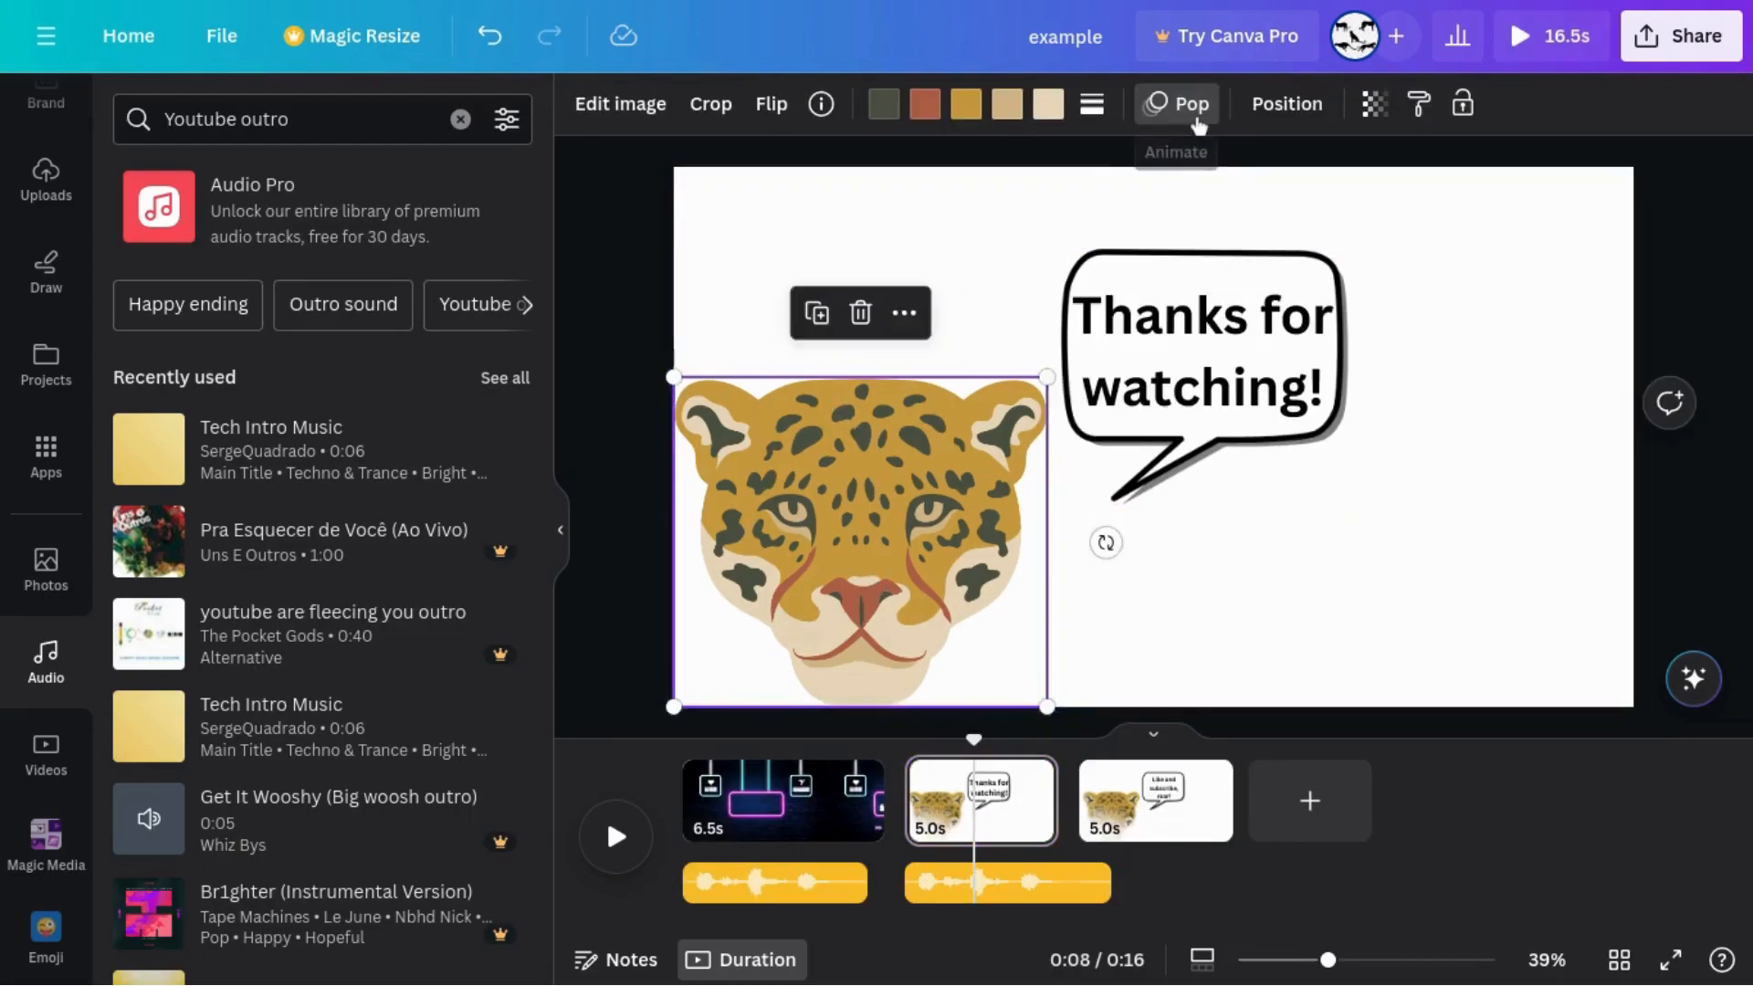
pyautogui.click(1173, 104)
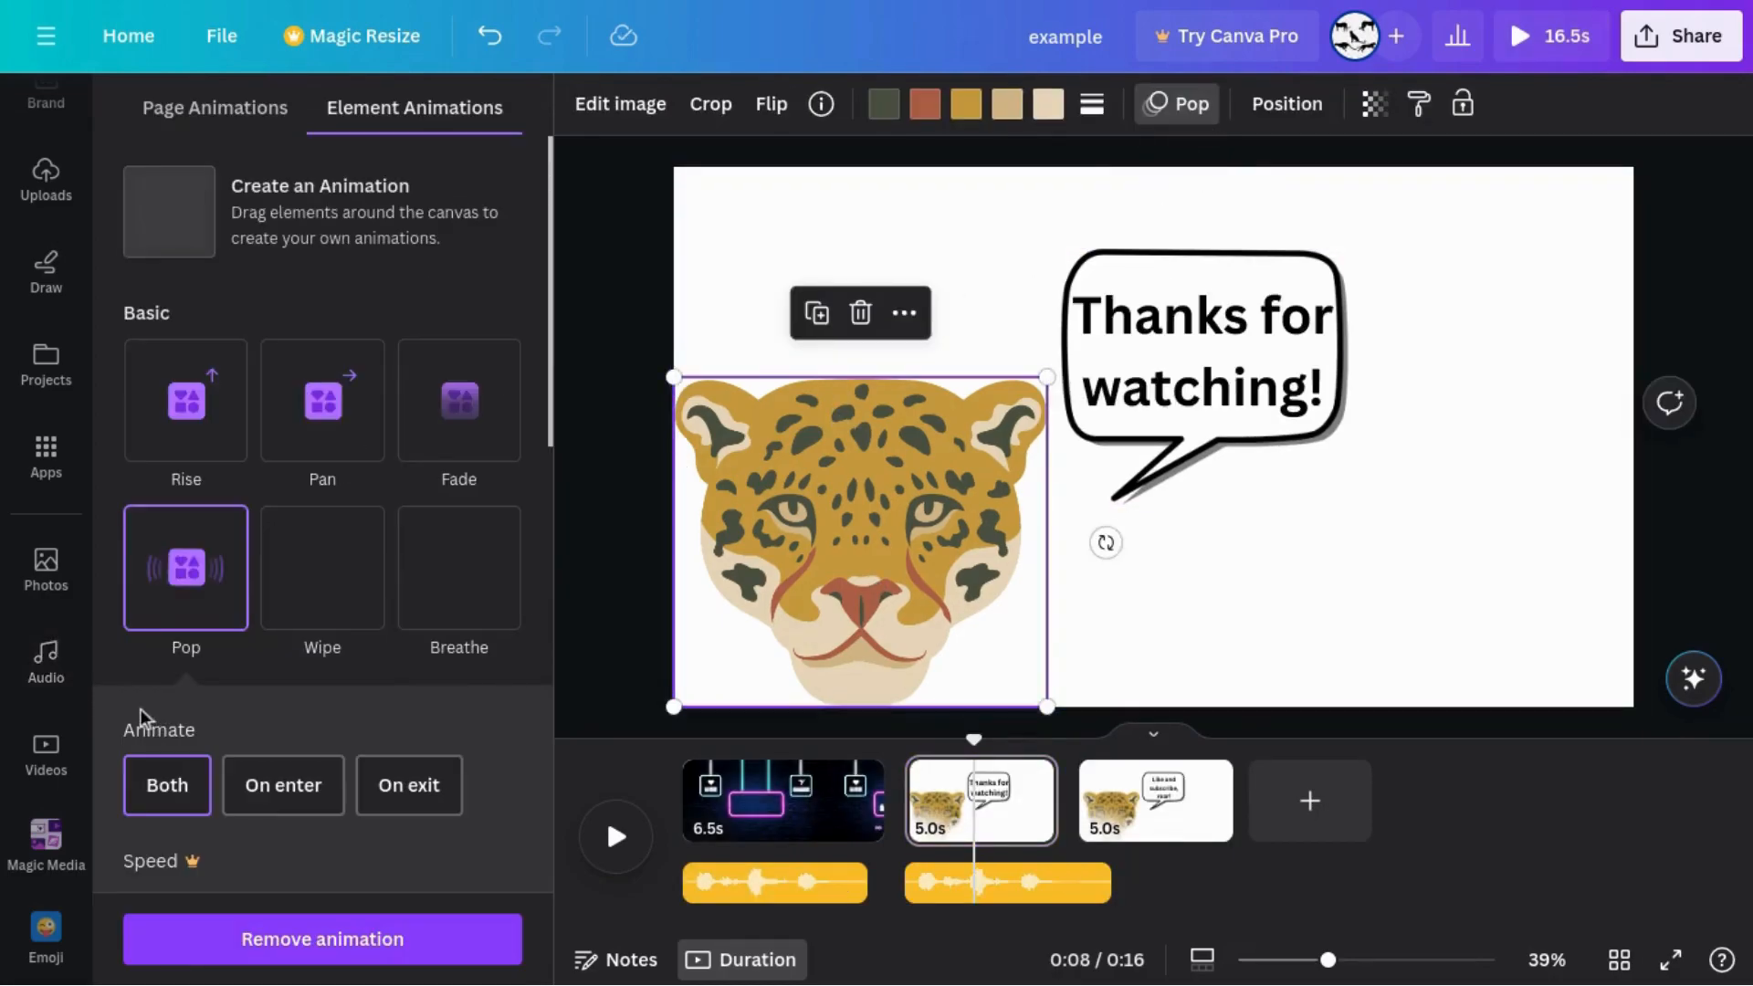
pyautogui.click(305, 806)
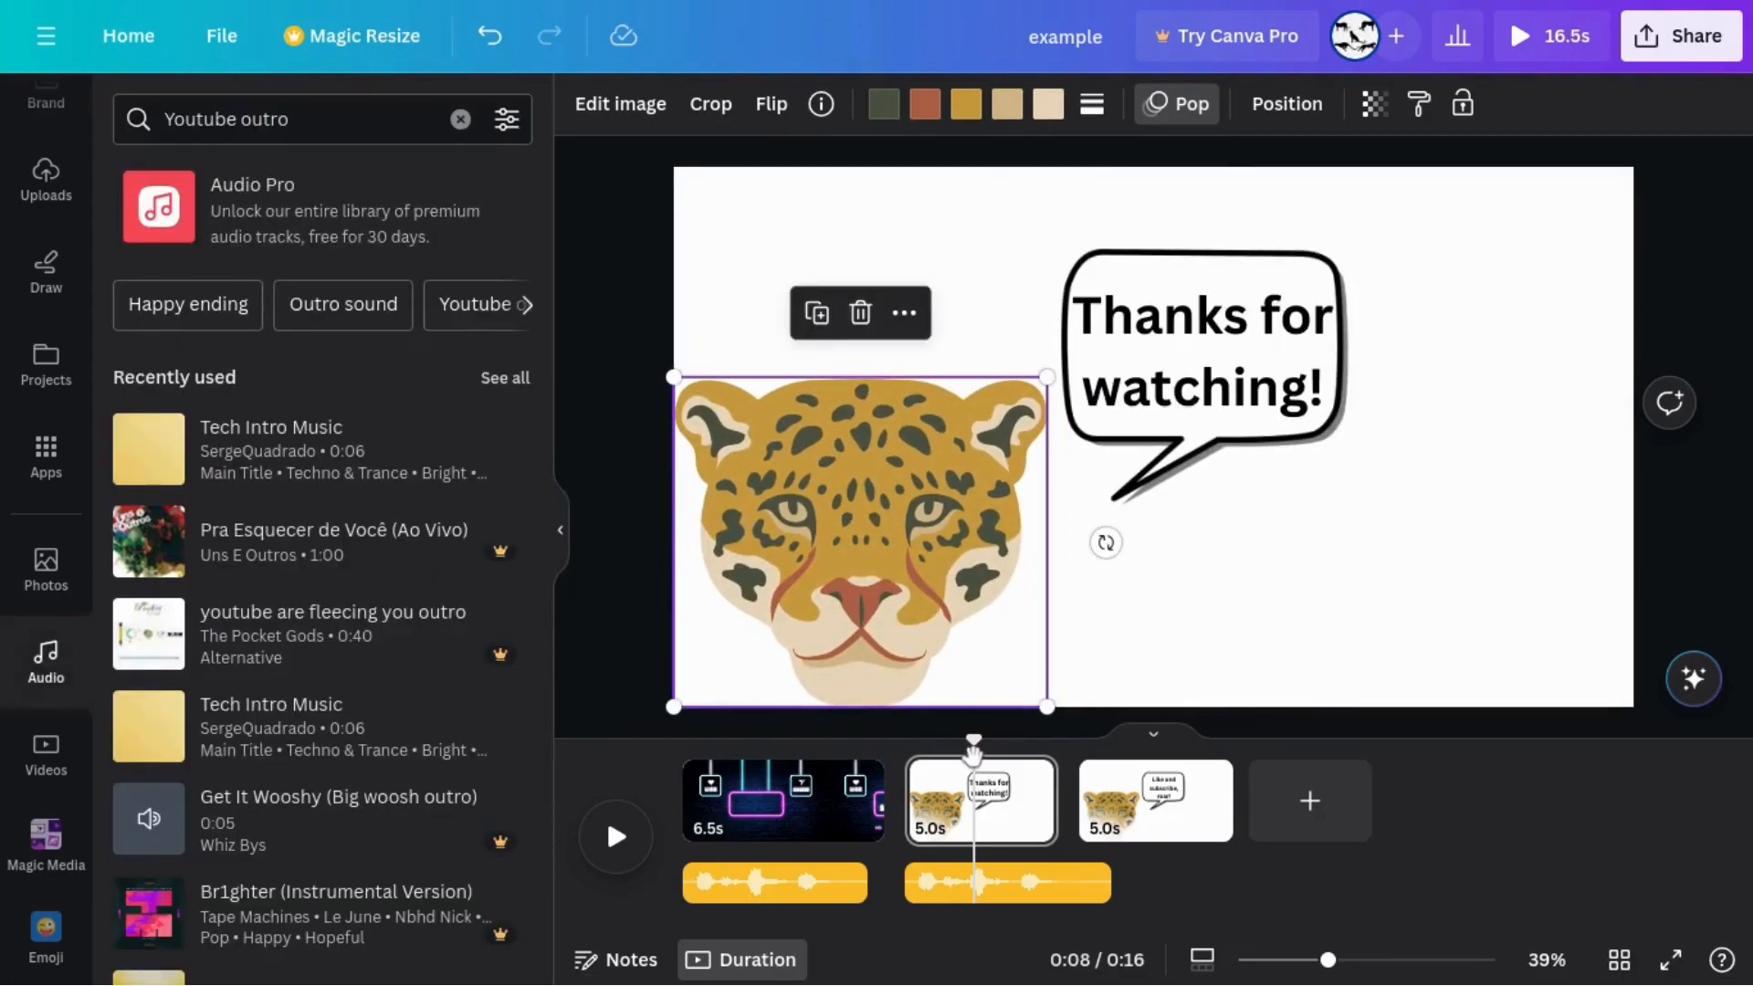
pyautogui.moveTo(975, 744); pyautogui.dragTo(904, 744)
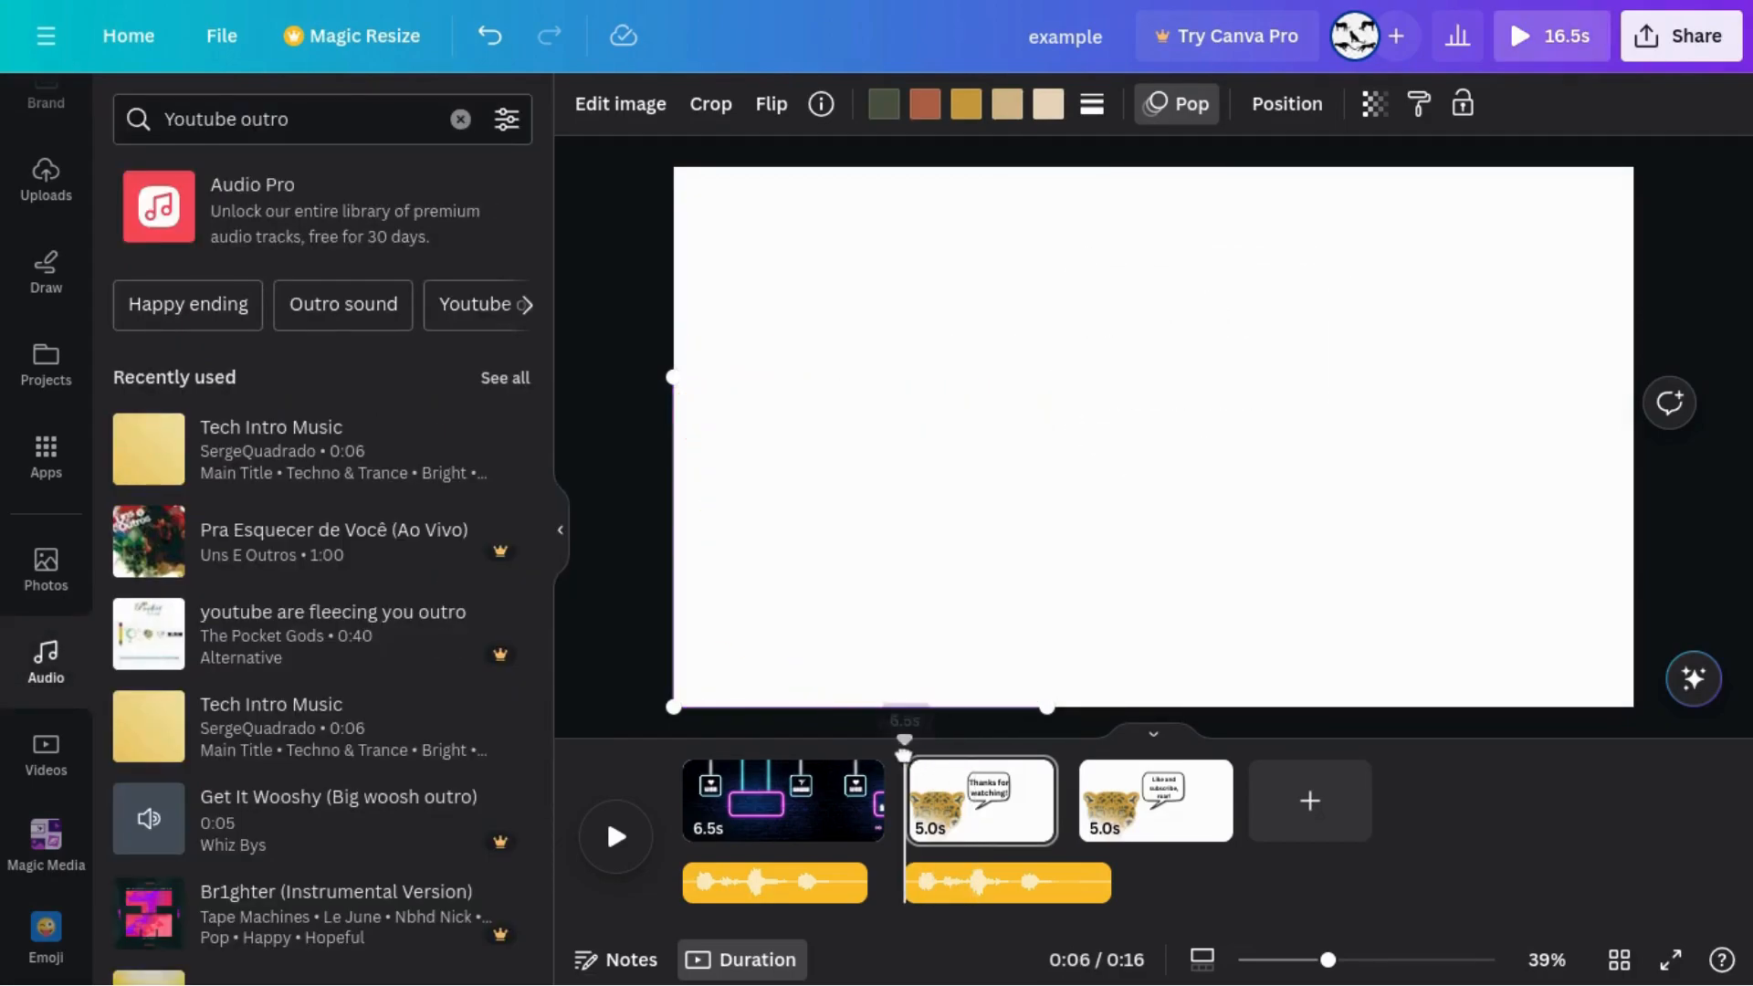
# Duplicate the music track under the "Thanks for watching!" page to extend it beneath the last page, and play back the ending
pyautogui.click(998, 883)
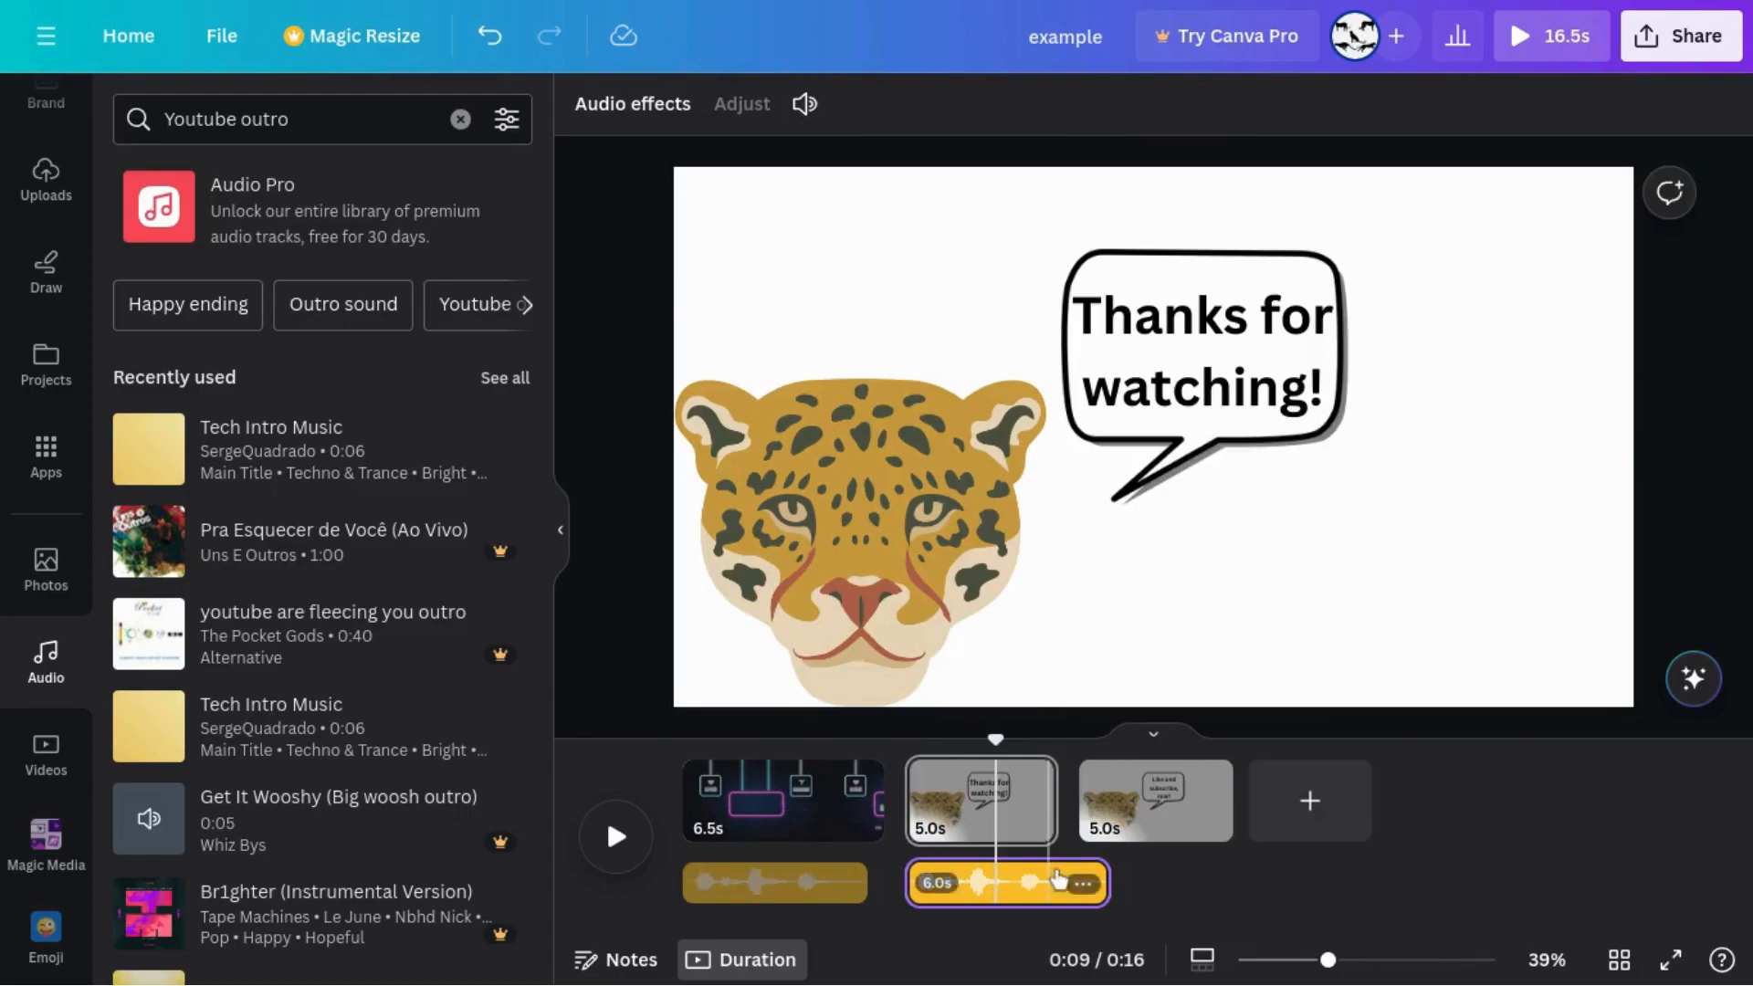
pyautogui.click(1080, 884)
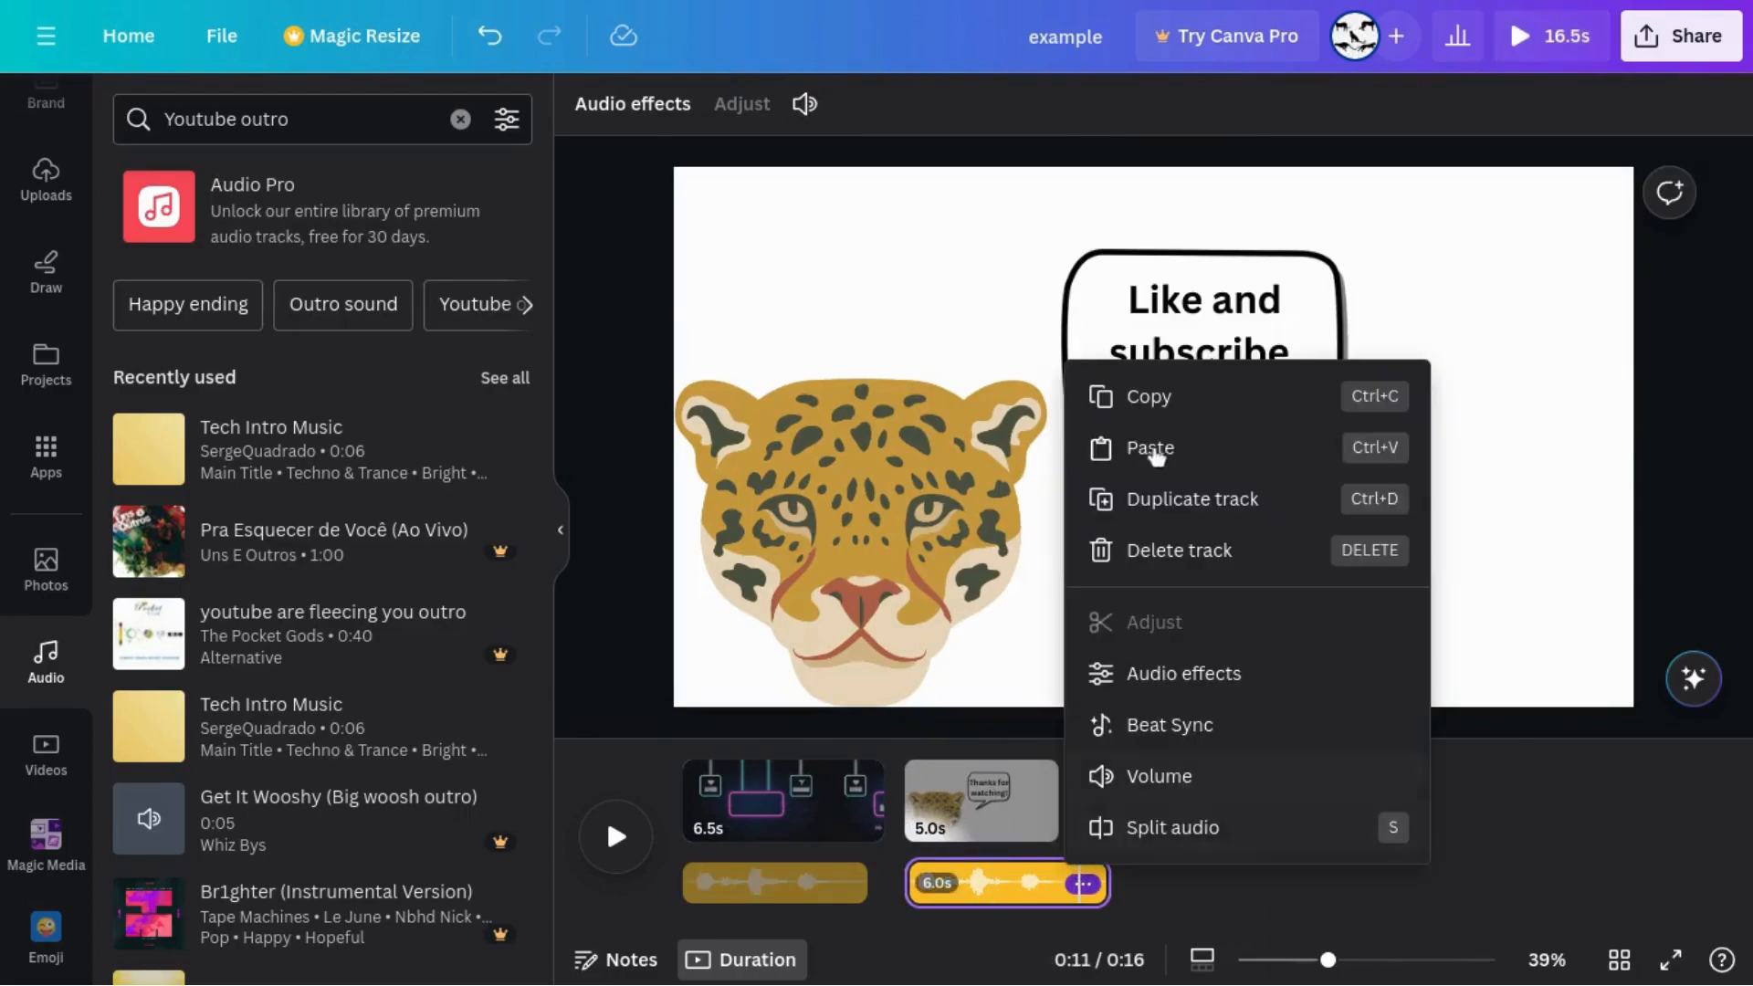
pyautogui.click(1127, 500)
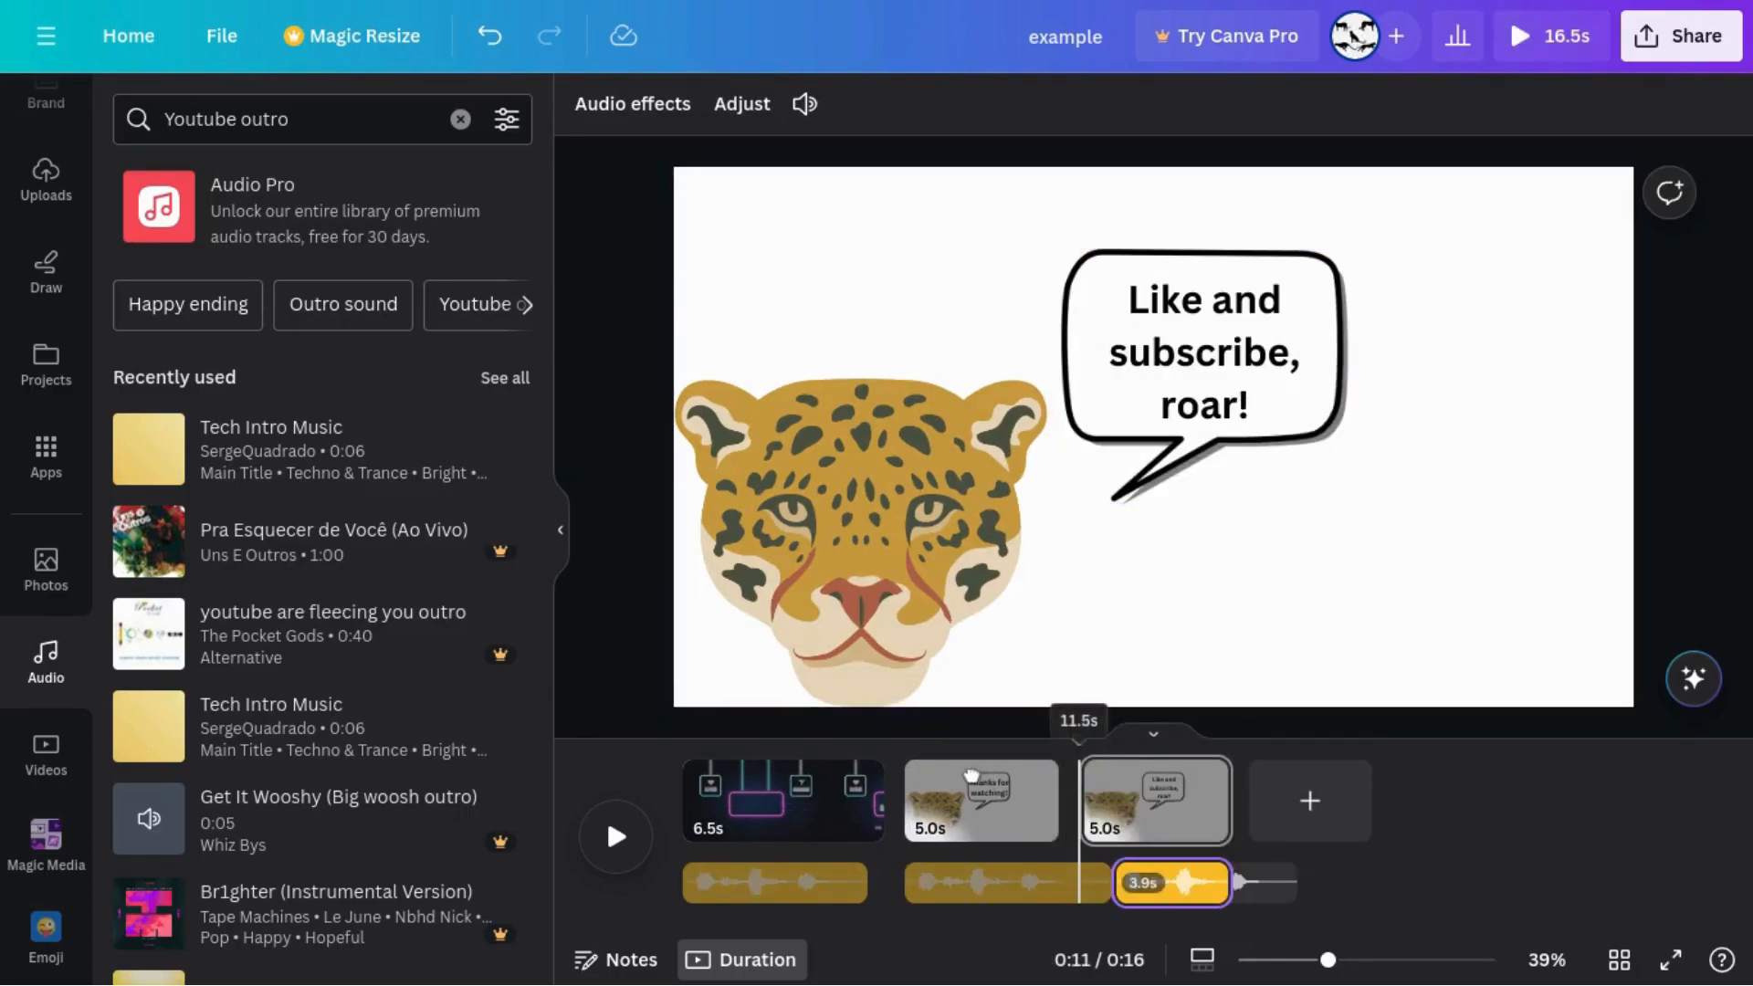
pyautogui.moveTo(1079, 744); pyautogui.dragTo(914, 777)
pyautogui.click(616, 836)
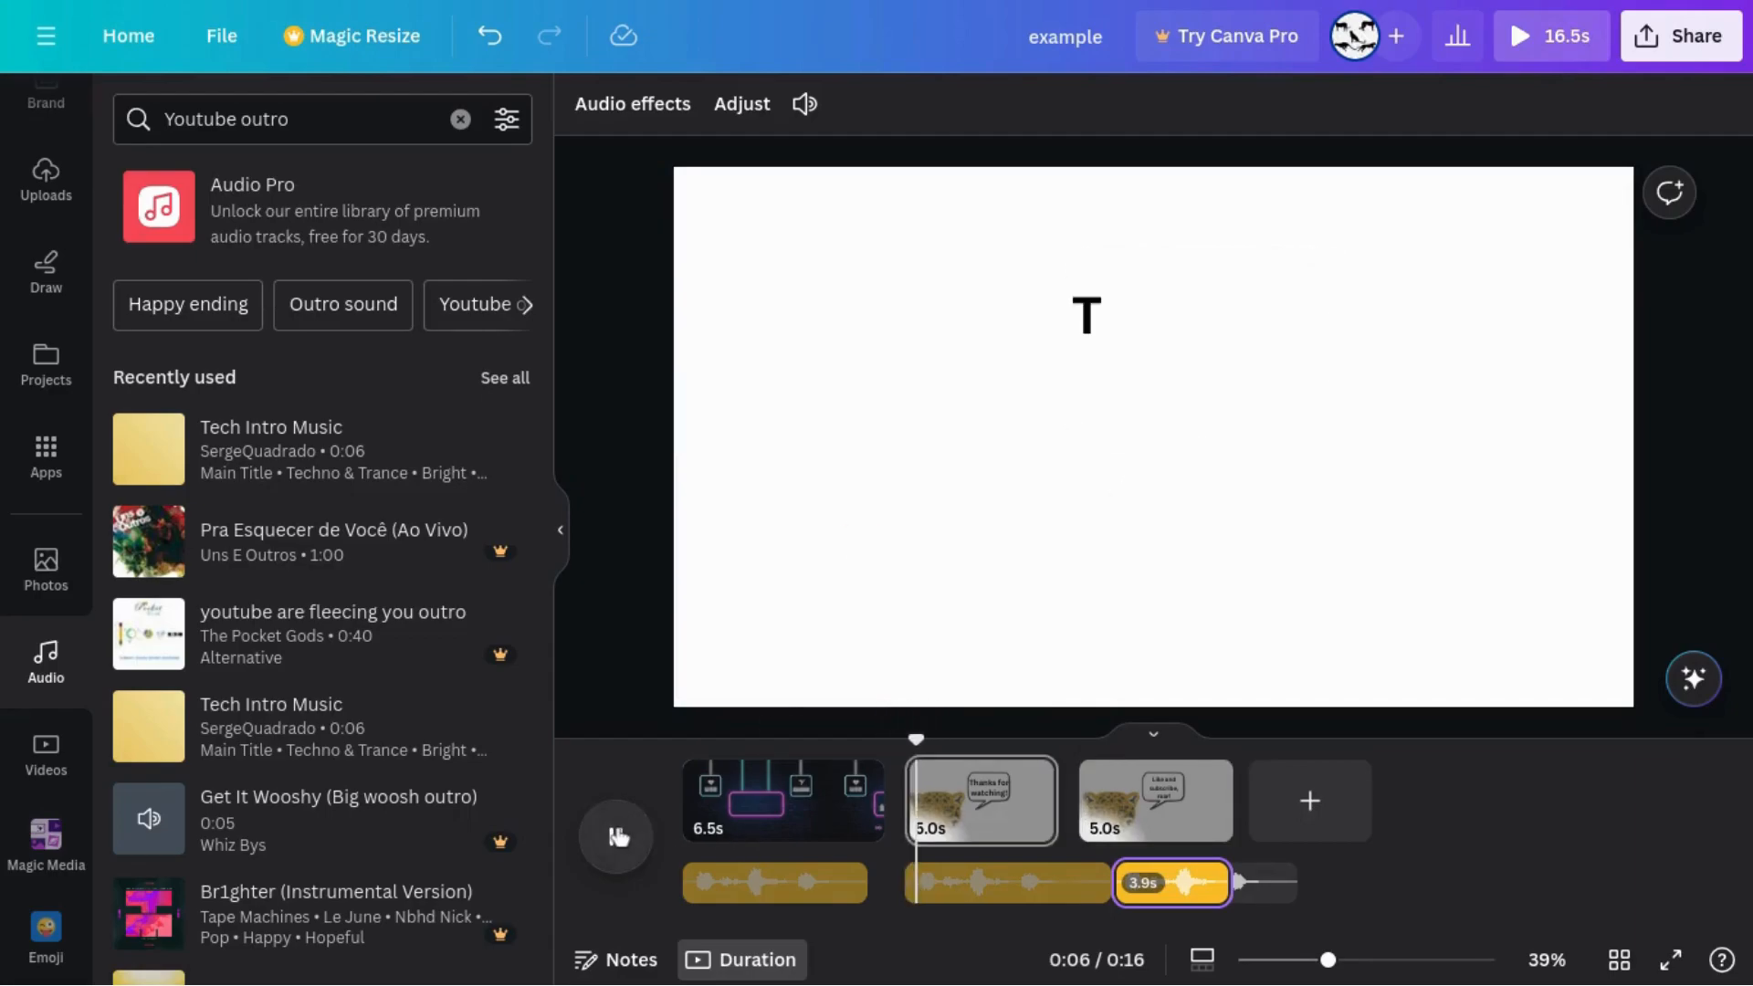